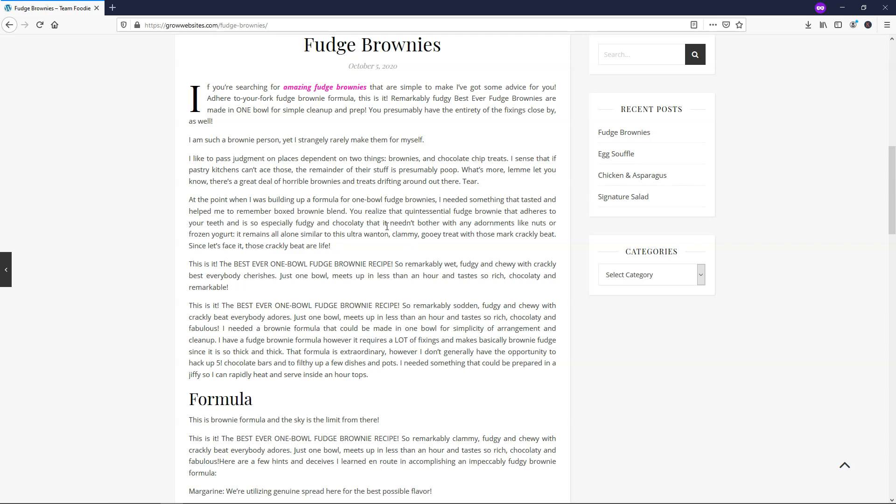
- Scroll through the Fudge Brownies post and peek at the Categories dropdown without choosing
scroll(350, 168, up, 2)
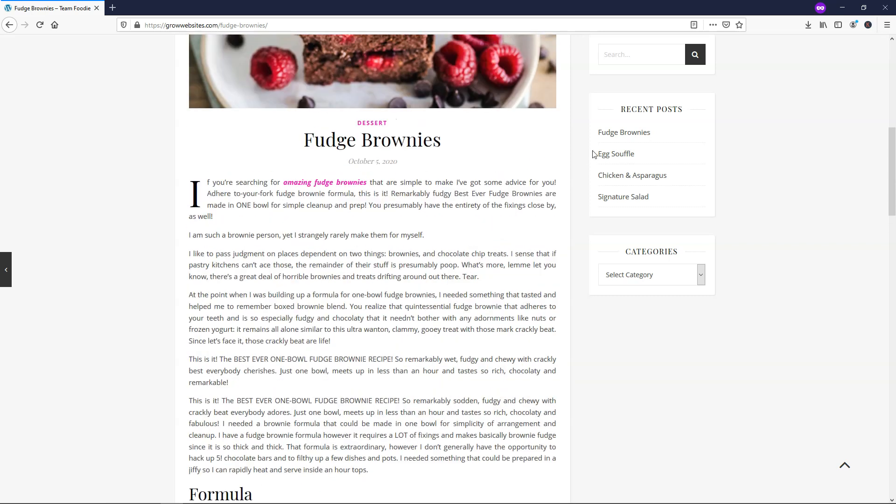
scroll(314, 135, up, 3)
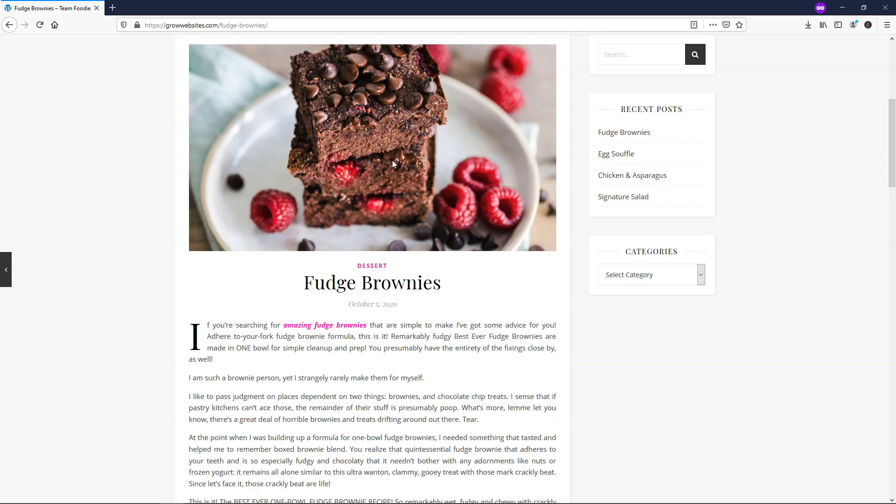
scroll(393, 161, up, 6)
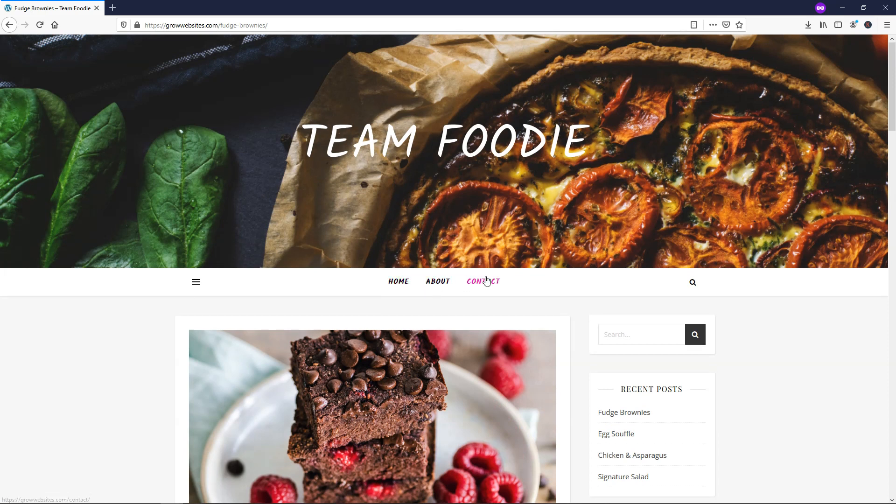
scroll(544, 285, down, 5)
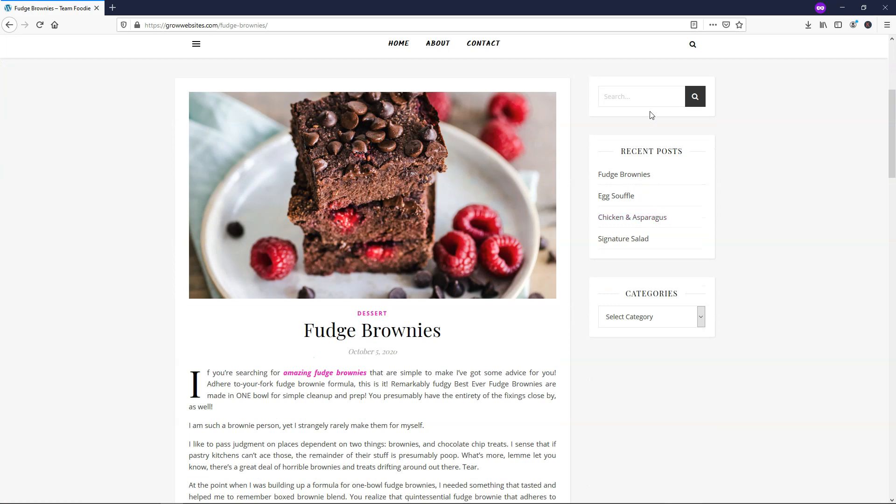
click(701, 318)
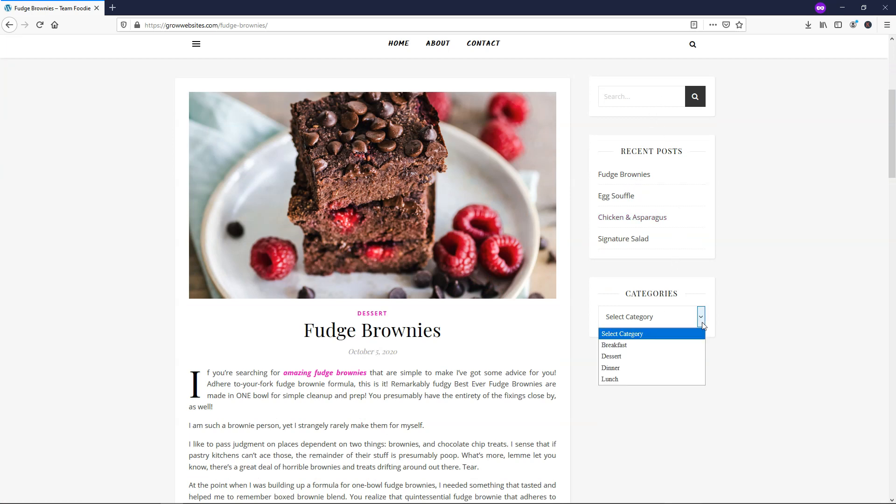
click(779, 270)
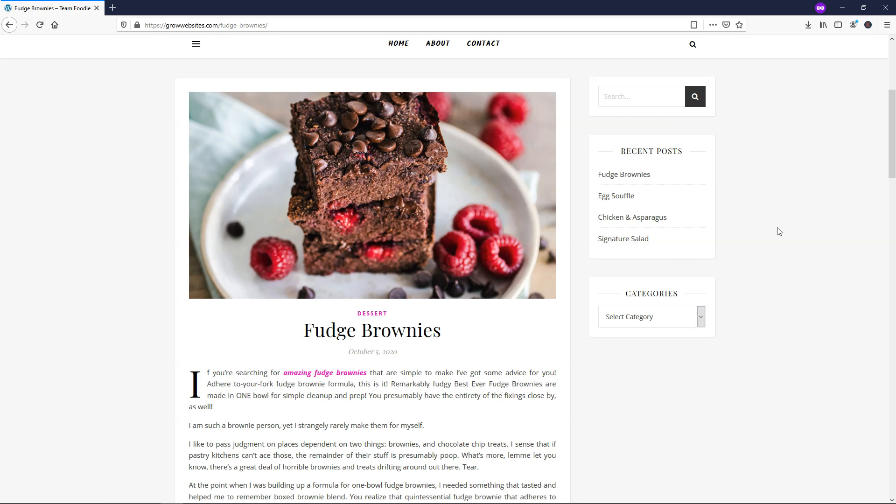
scroll(778, 231, down, 5)
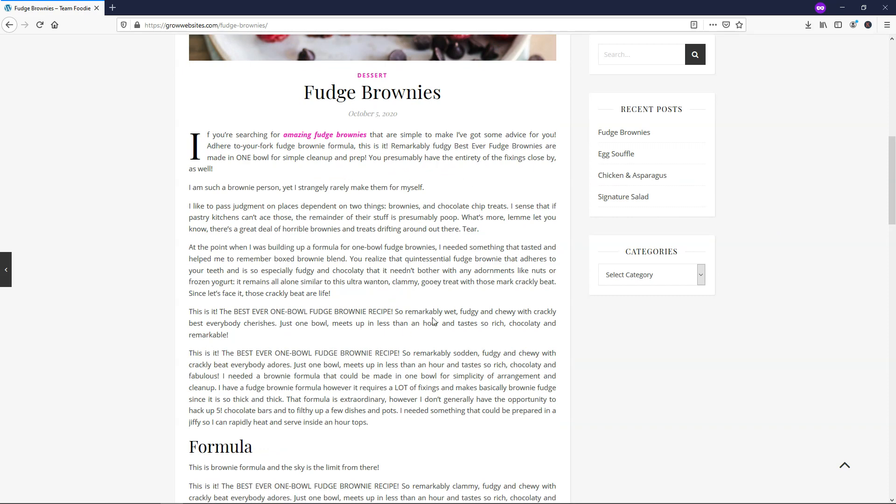
scroll(433, 312, down, 11)
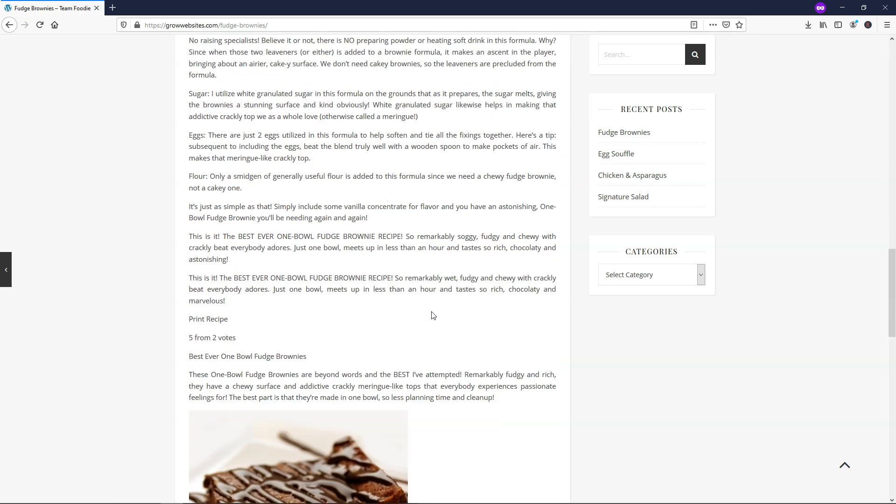
scroll(432, 312, up, 9)
scroll(302, 279, up, 7)
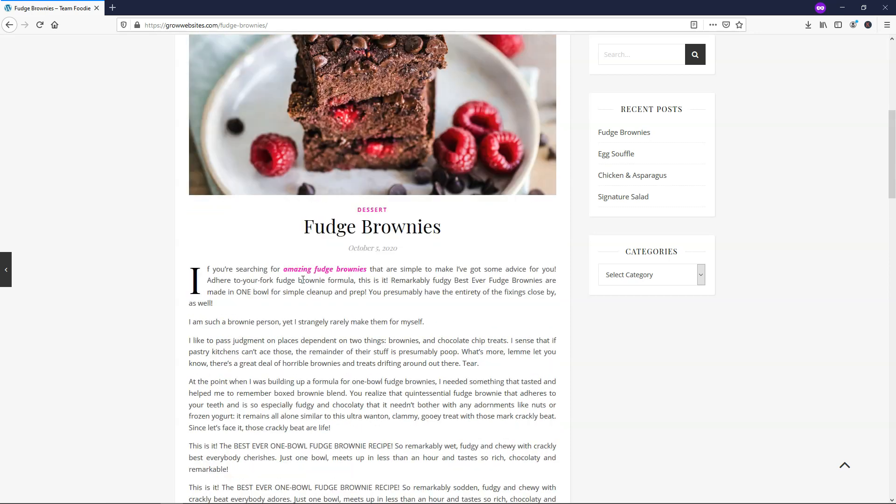
scroll(476, 323, up, 6)
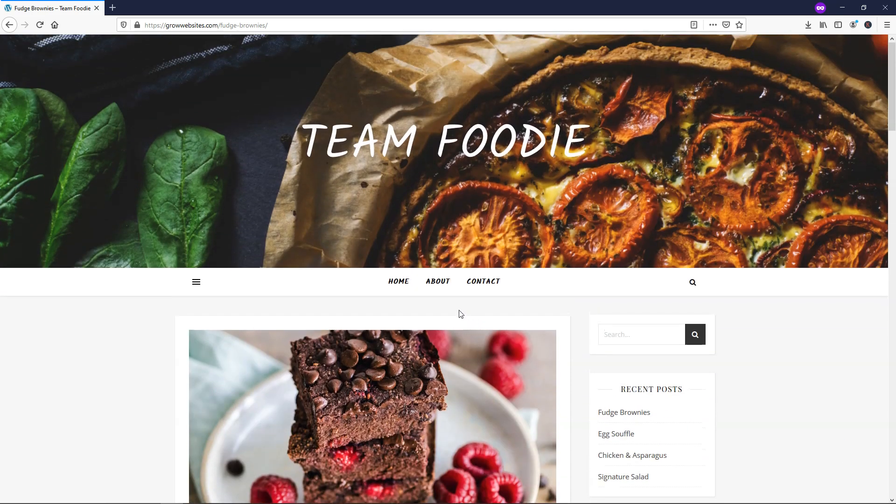
- Go to the About page and scroll through it
click(438, 289)
scroll(471, 288, down, 8)
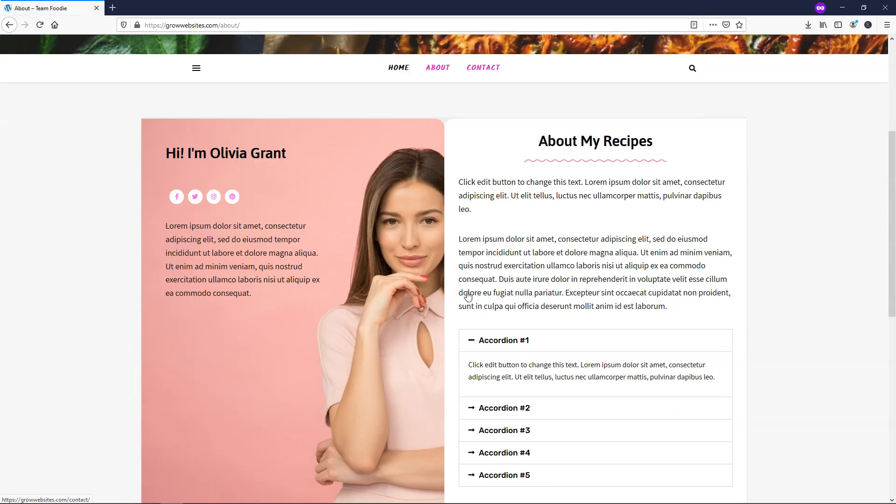
scroll(468, 296, down, 5)
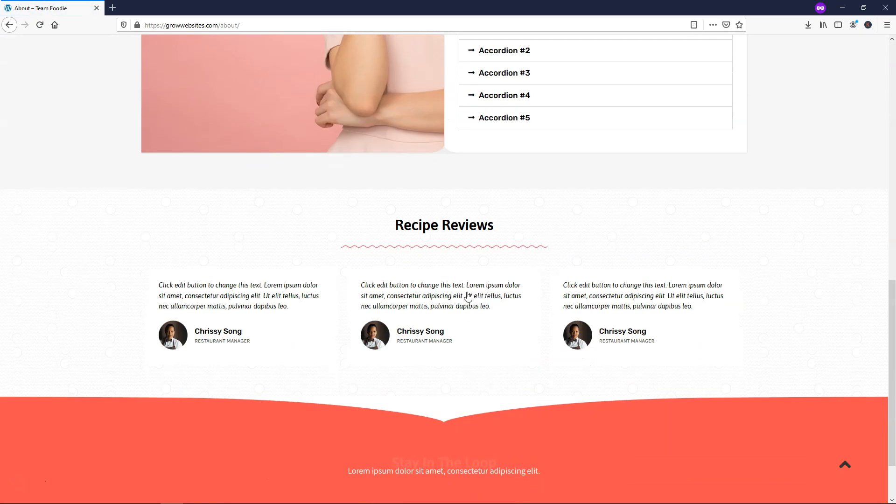
scroll(467, 296, up, 11)
scroll(467, 291, up, 3)
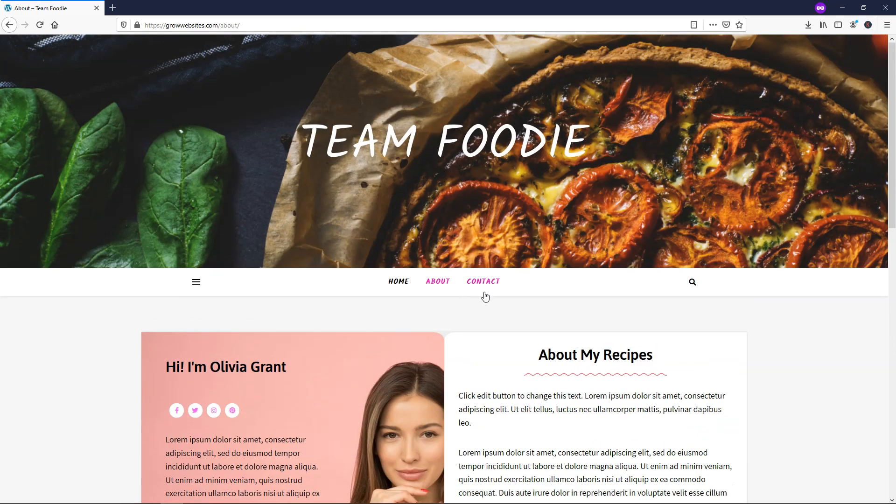
- Visit the Contact page, scroll through it, then return to the Home page
click(483, 284)
scroll(541, 295, down, 8)
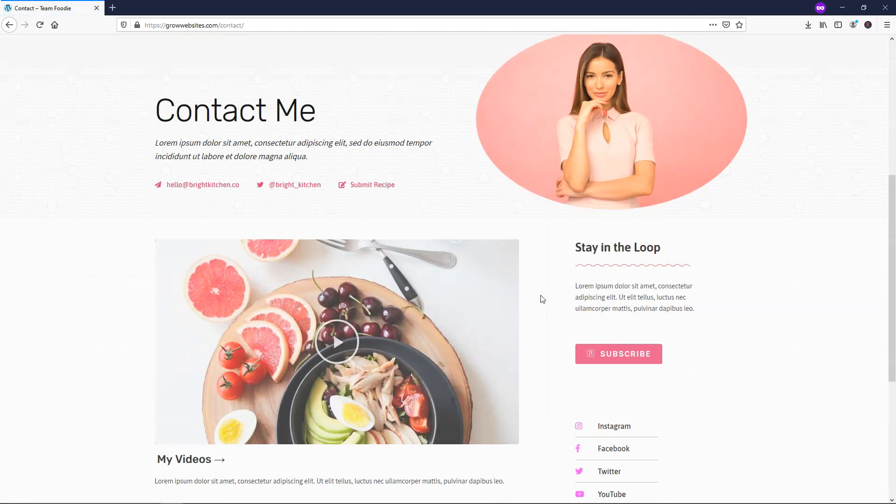
scroll(540, 295, up, 7)
scroll(541, 295, up, 3)
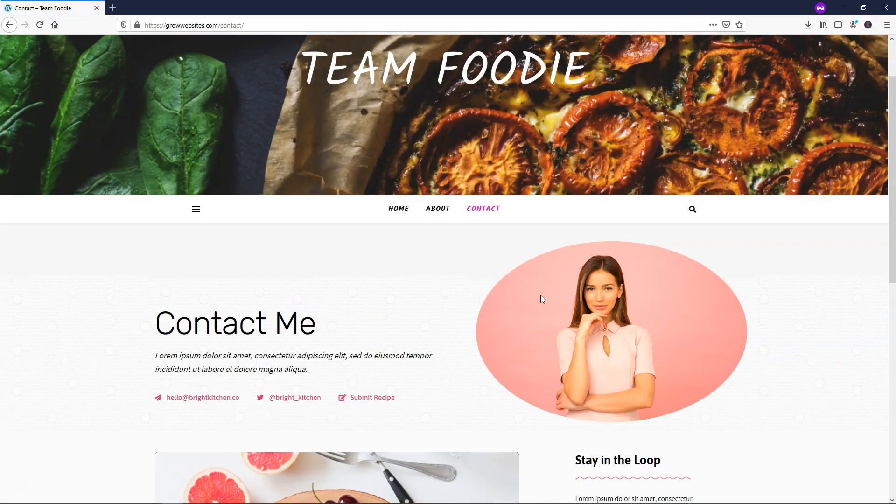
click(400, 284)
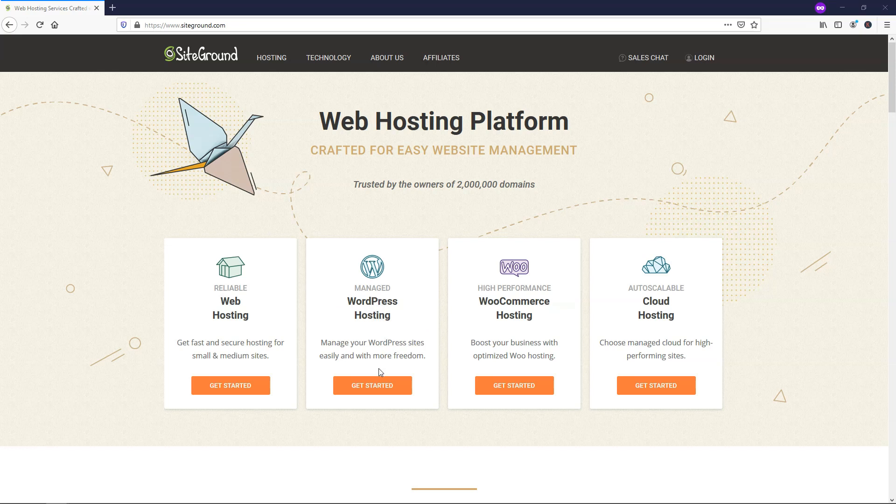
- Open the Managed WordPress plans and compare StartUp's 1 Website with GrowBig's Unlimited Websites
click(380, 385)
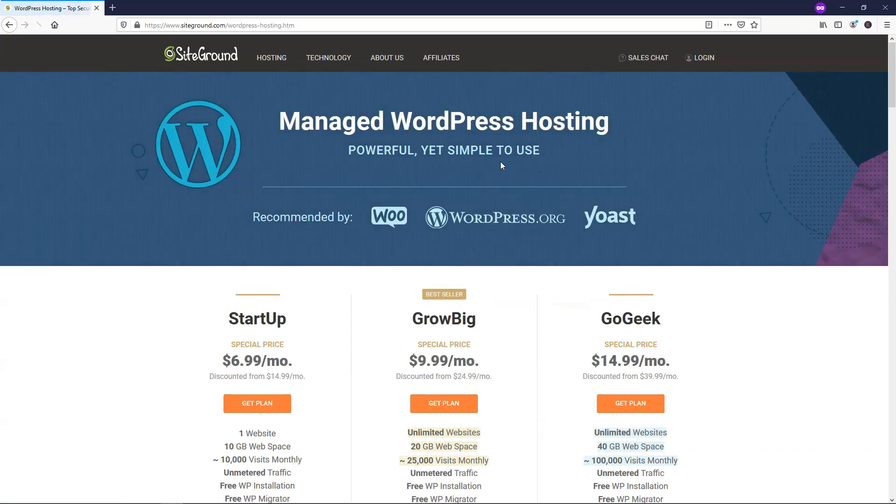
scroll(501, 164, down, 4)
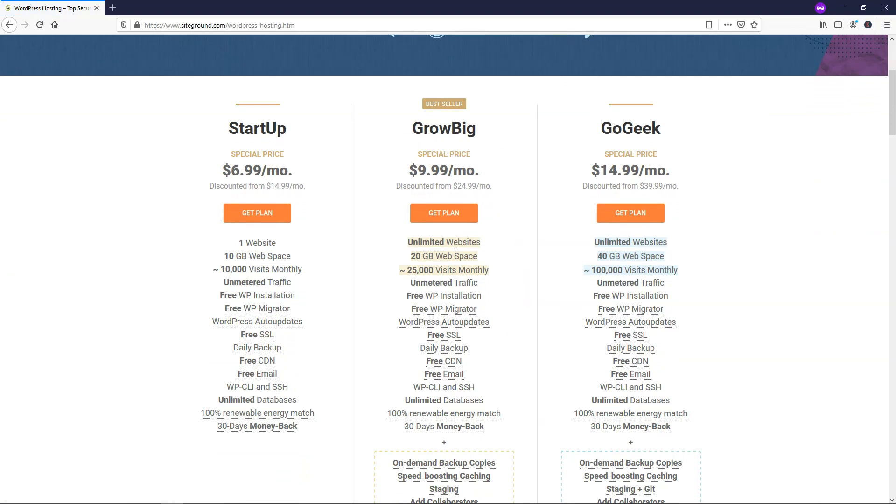
drag(482, 241, 405, 242)
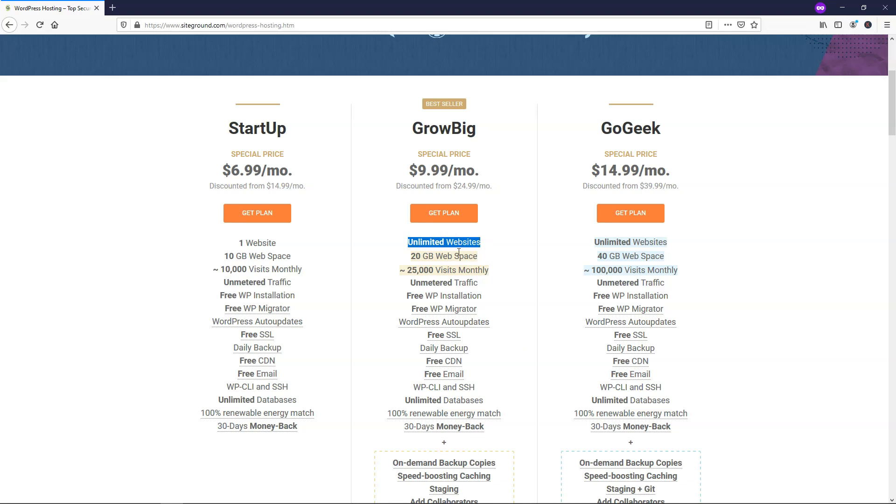
drag(277, 242, 237, 243)
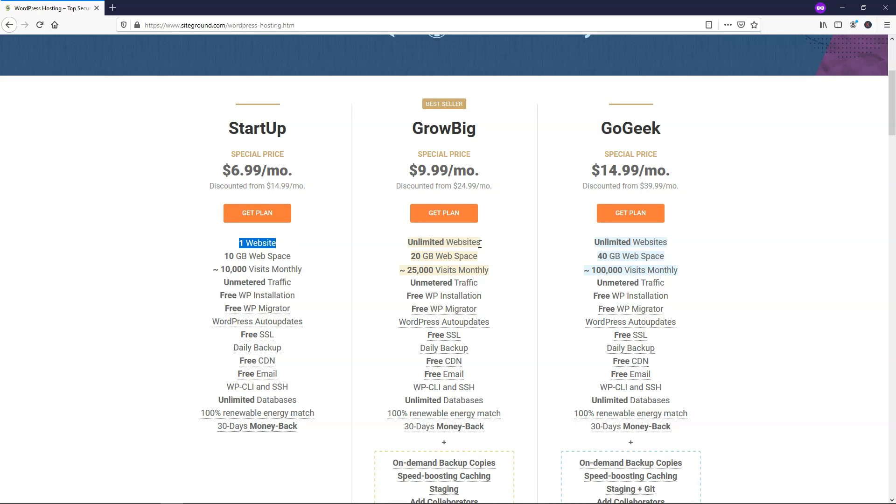
drag(488, 242, 407, 242)
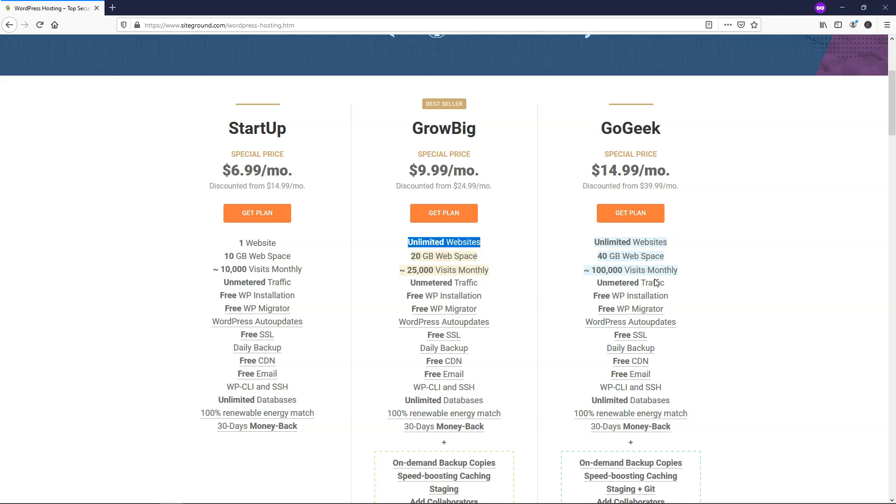
- Check GrowBig's 25,000 monthly visits, then choose the StartUp plan
drag(489, 270, 407, 271)
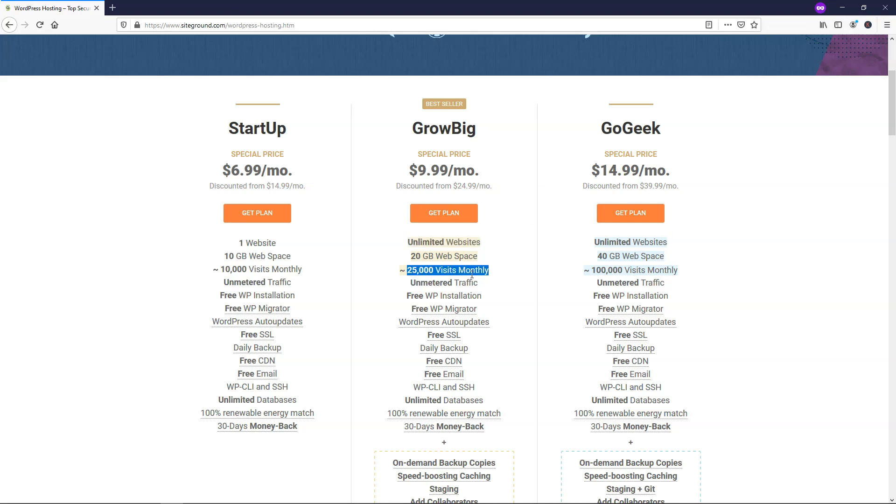
drag(478, 135, 413, 120)
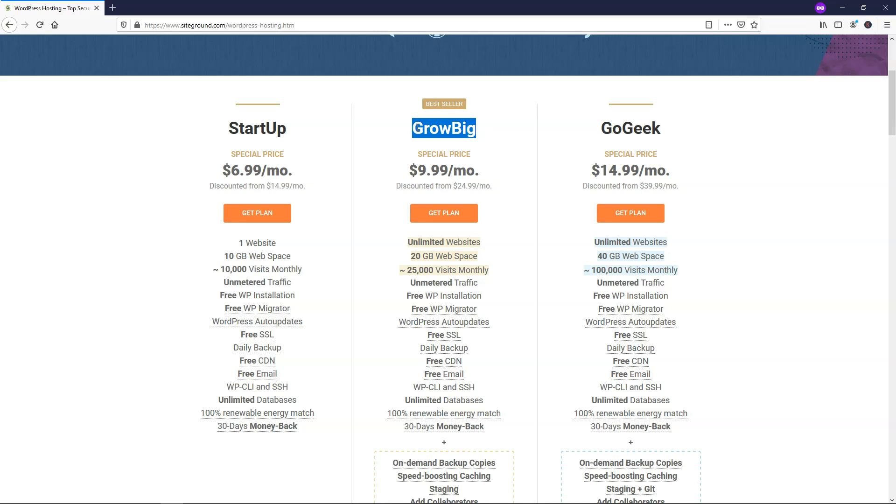
click(498, 125)
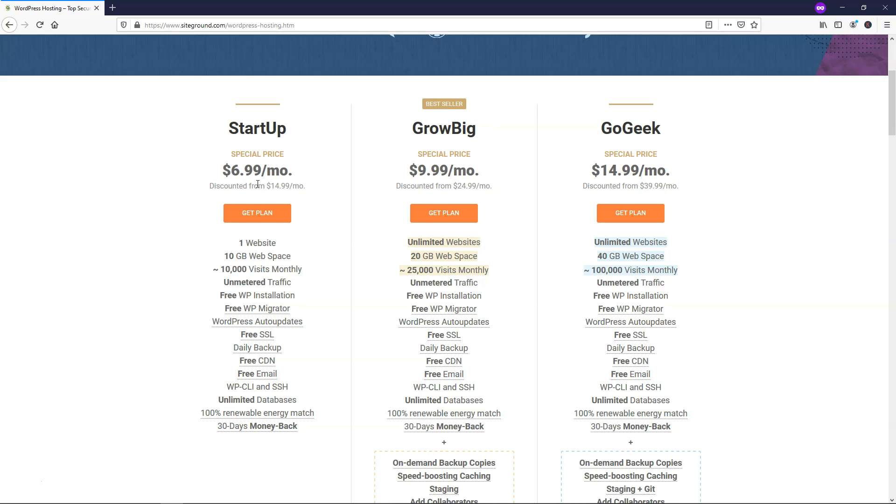
click(263, 217)
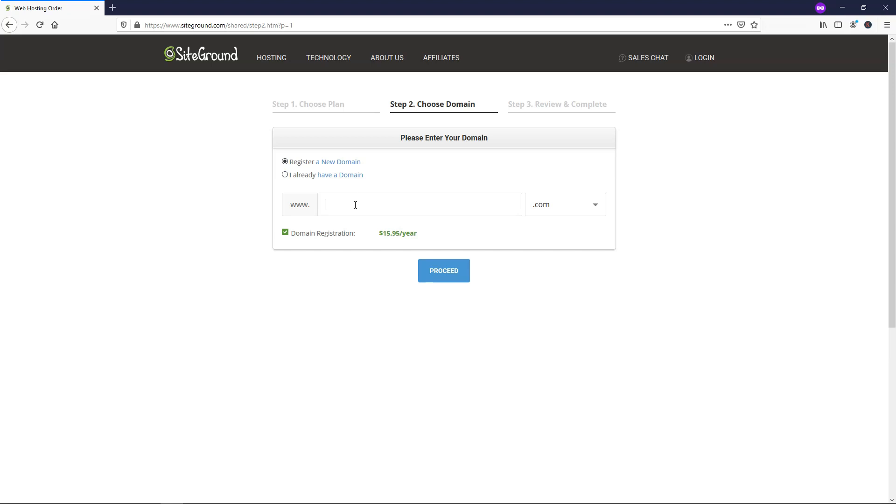
- Register growwebsites.com as the new domain and continue to the Review & Complete step
text(growwebsites)
click(444, 275)
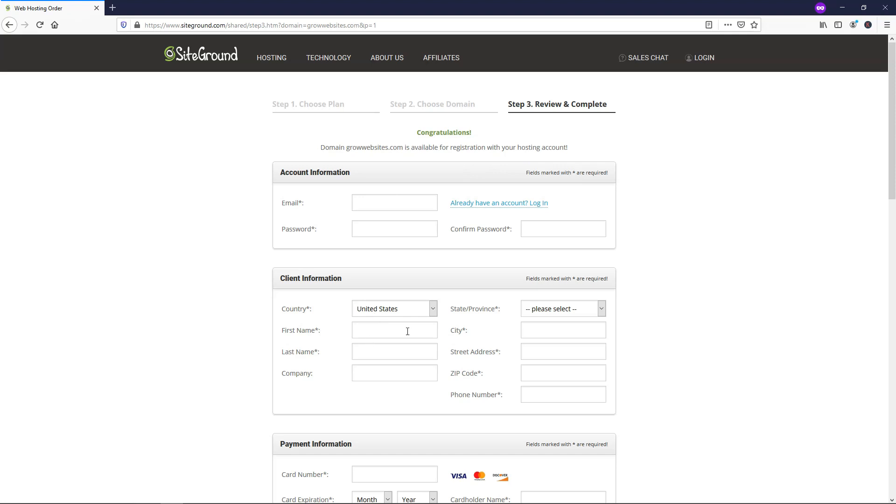
scroll(496, 275, down, 4)
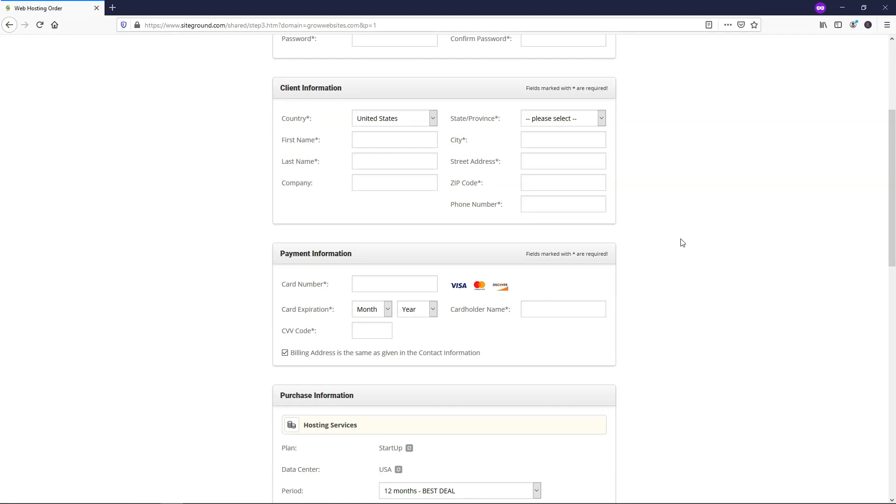
- Accept the Terms of Service, pay for the StartUp order, and enter the new Customer Area
scroll(682, 243, down, 6)
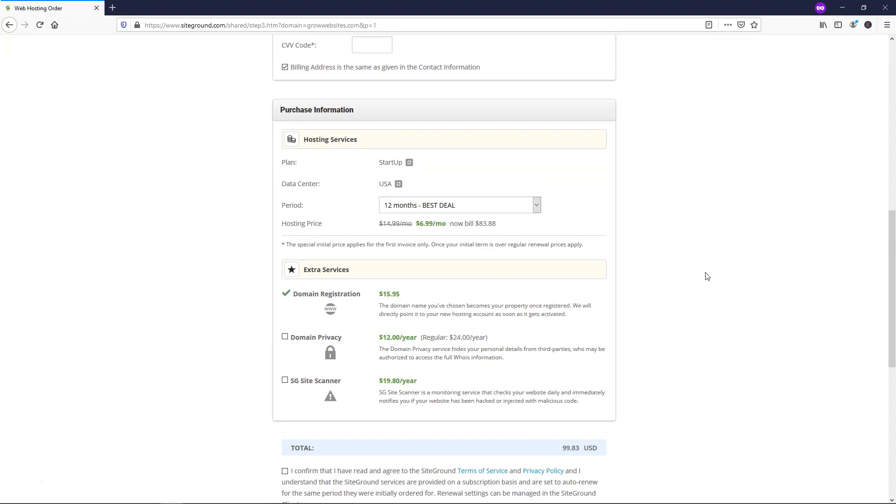
scroll(707, 243, down, 1)
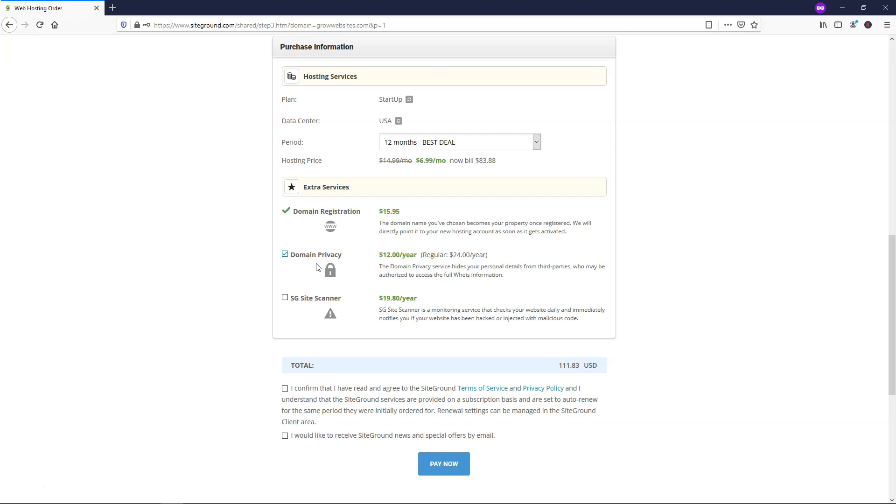
scroll(226, 294, down, 2)
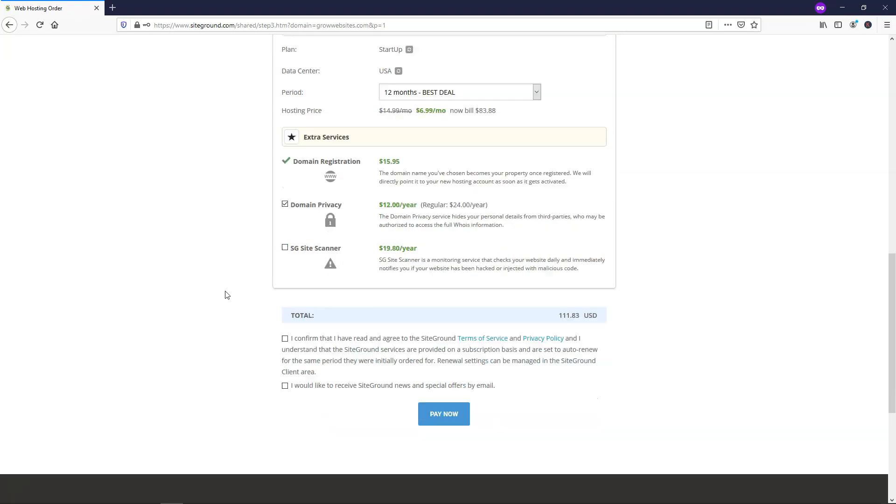
scroll(226, 295, down, 1)
click(285, 293)
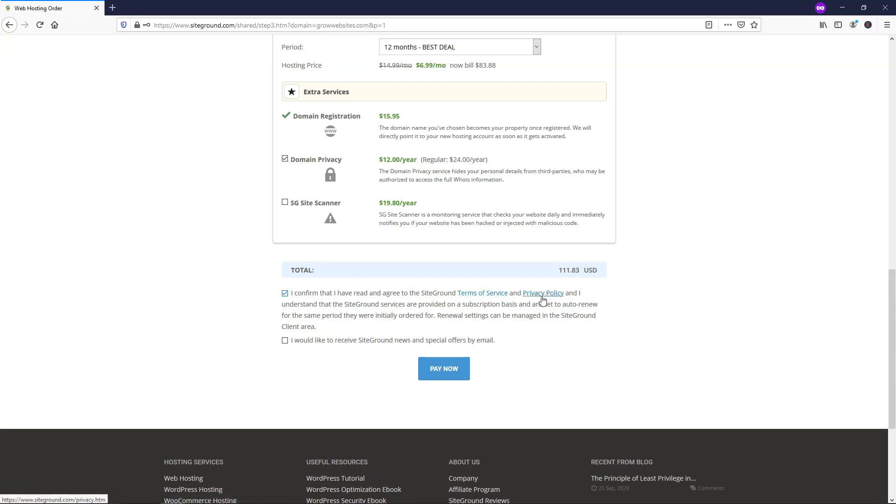
click(444, 371)
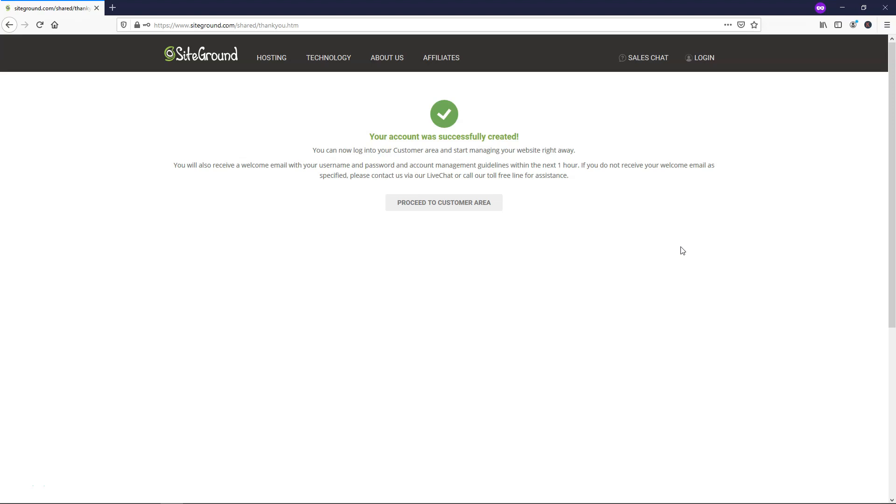
click(445, 208)
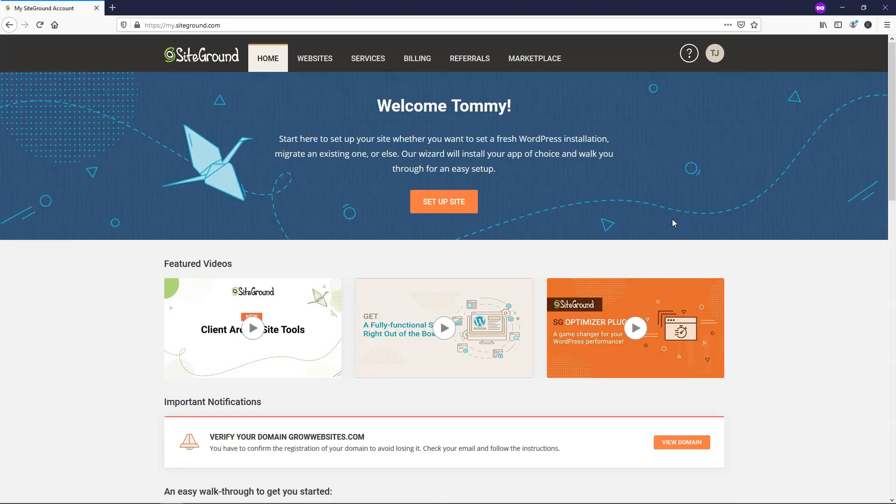
- Set up a brand-new website using WordPress as the application
click(438, 209)
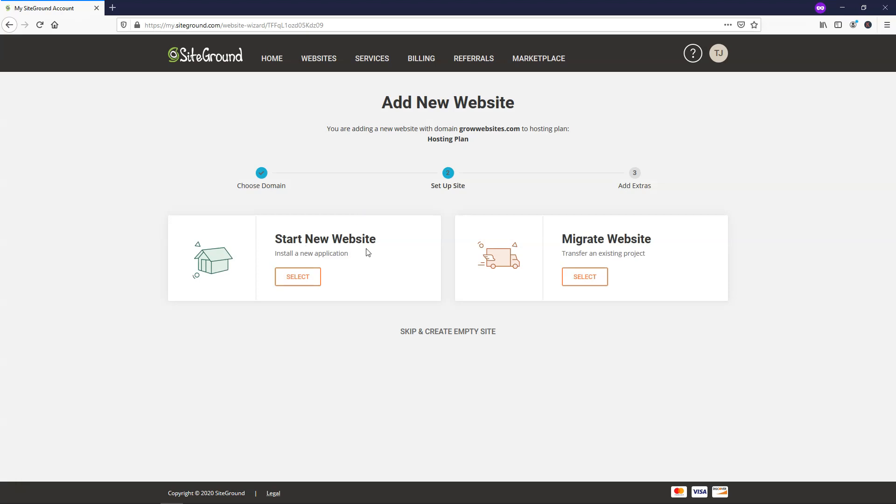
click(294, 278)
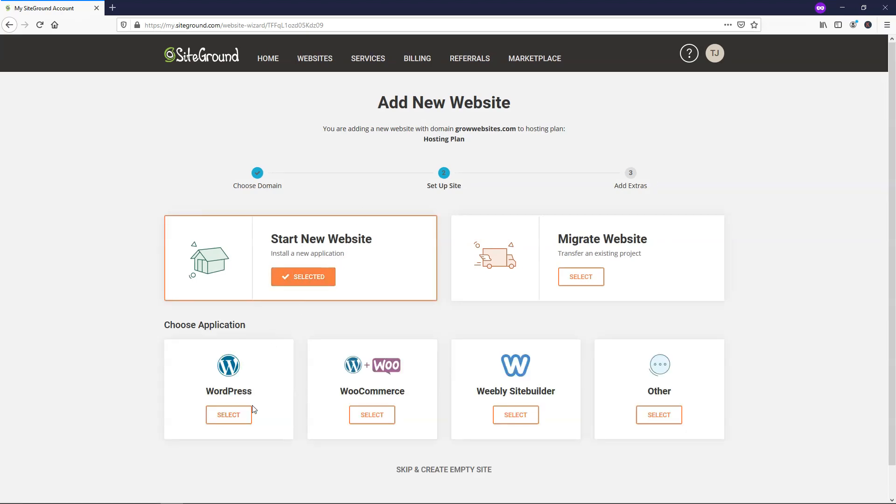
click(230, 414)
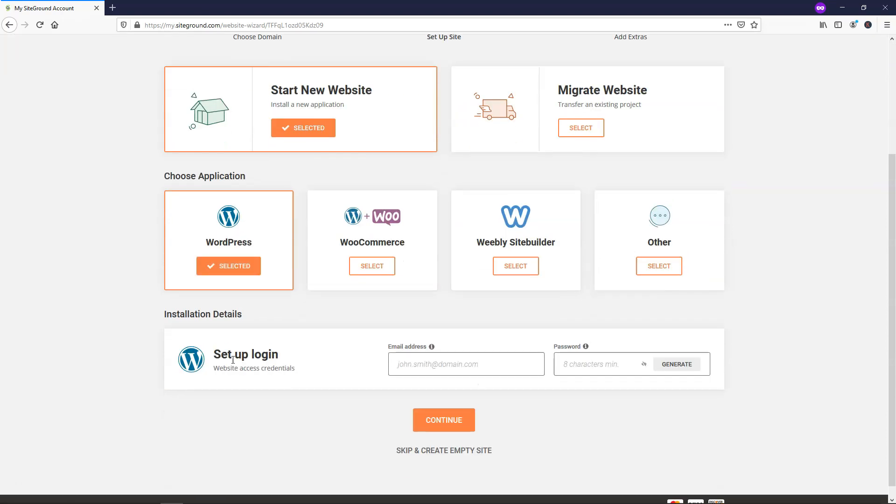
- Enter the admin login email and password, then finish without adding extras
click(441, 360)
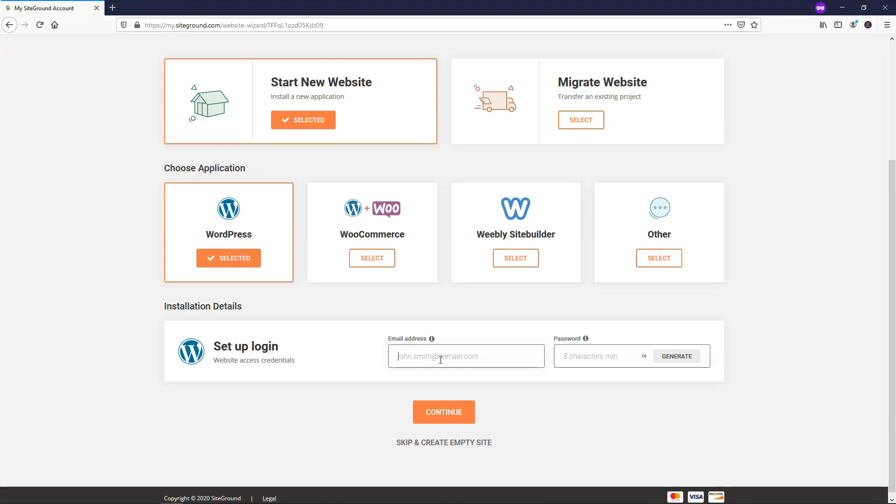
text(•••••••••)
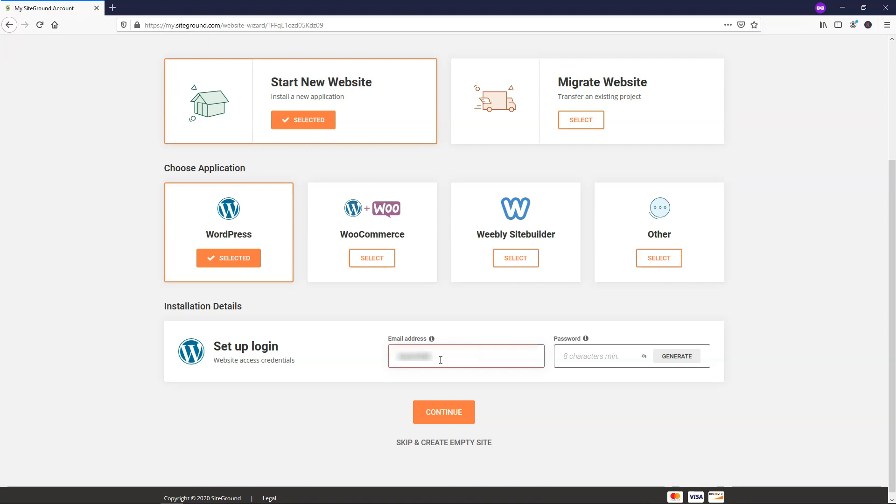
text(•••••••••••••••)
click(588, 361)
text(•••)
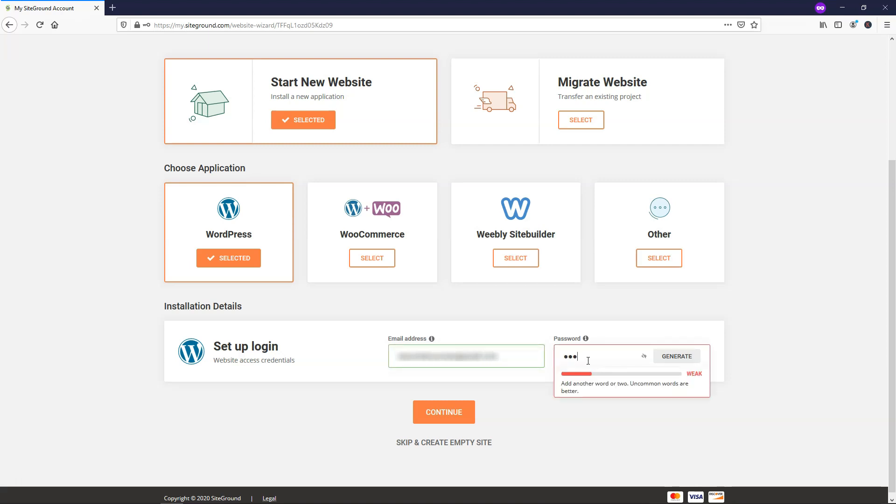
text(•••••)
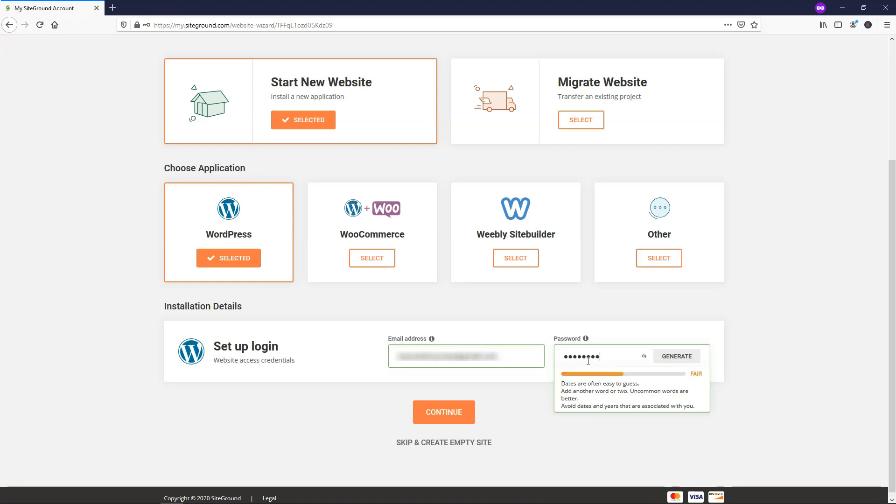
text(••••)
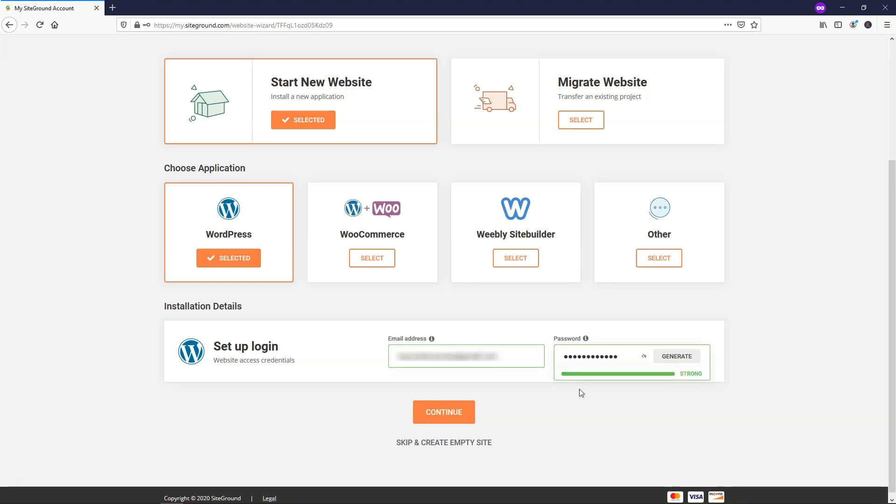
click(446, 413)
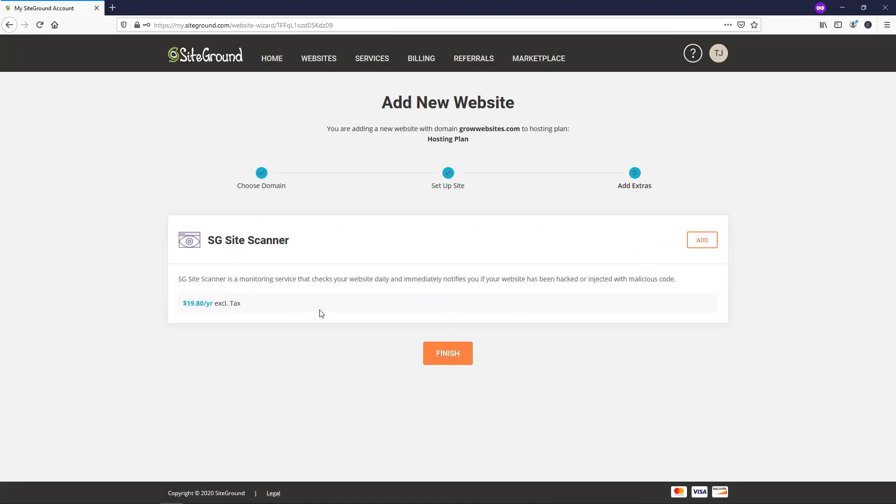
click(445, 354)
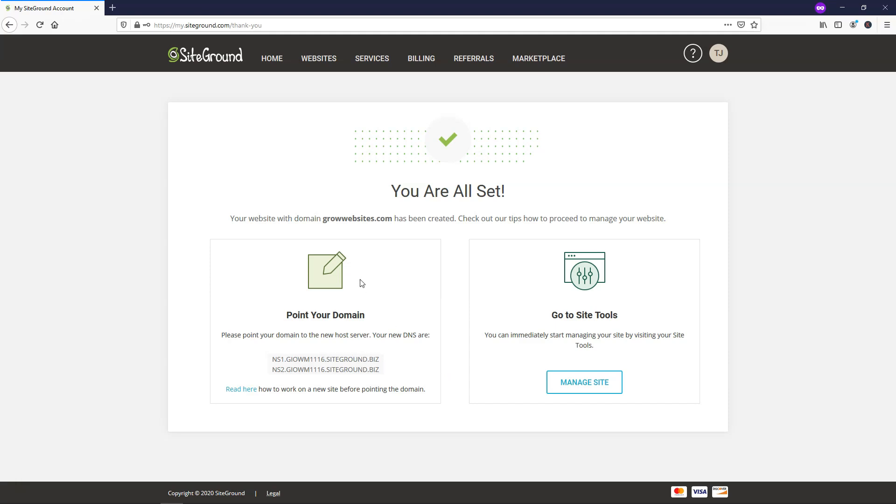
- Open Site Tools for growwebsites.com and open the live site in a new tab
click(586, 388)
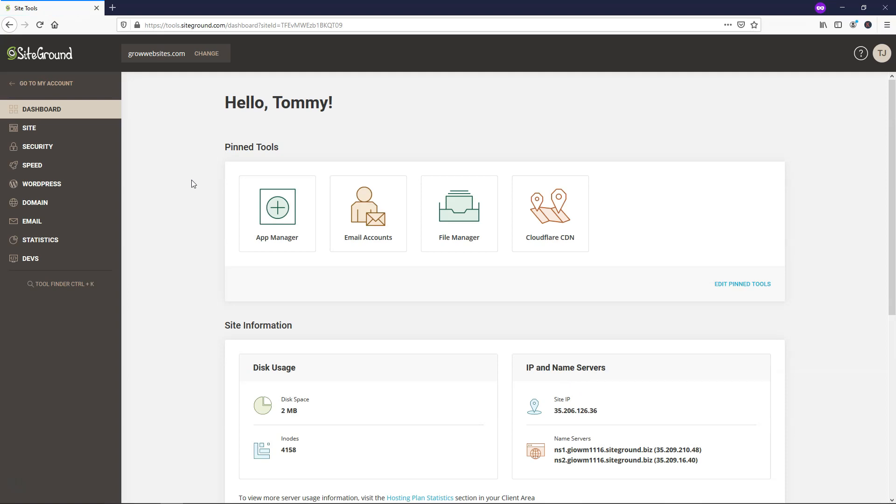
drag(185, 56, 133, 55)
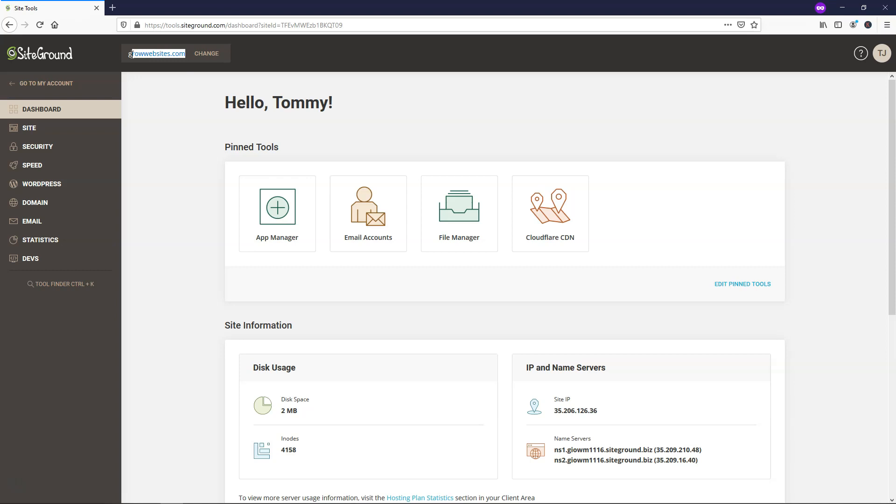
right_click(136, 54)
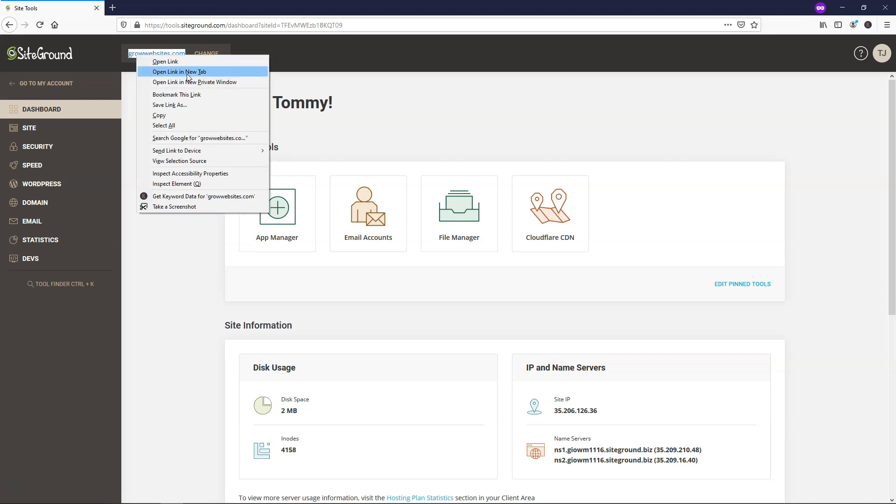
click(188, 71)
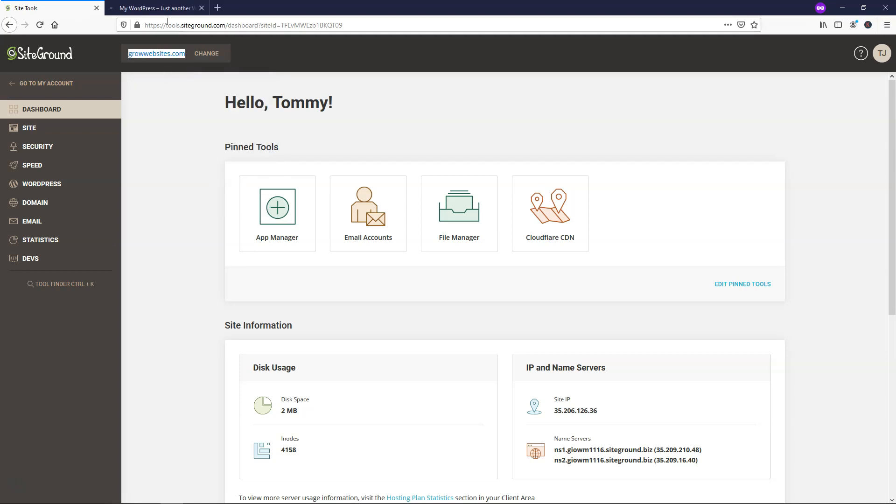
key(ctrl+Tab)
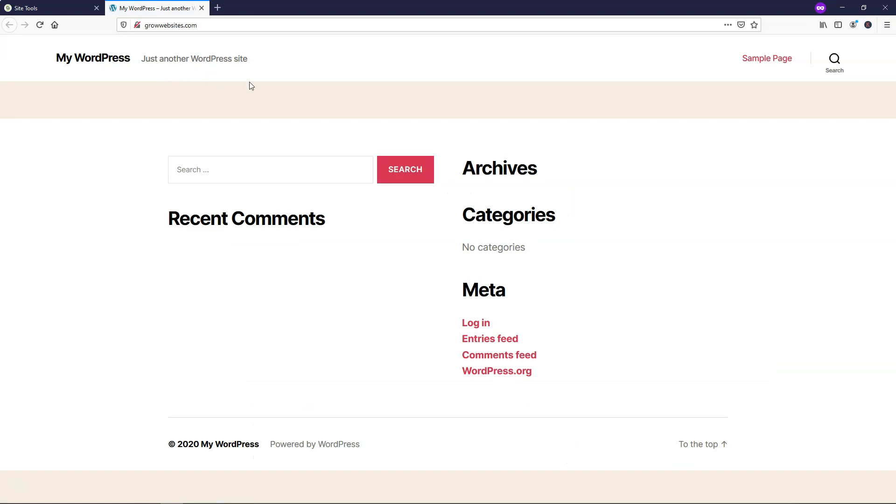
- Check the live site's connection info, then return to the Site Tools dashboard
click(136, 25)
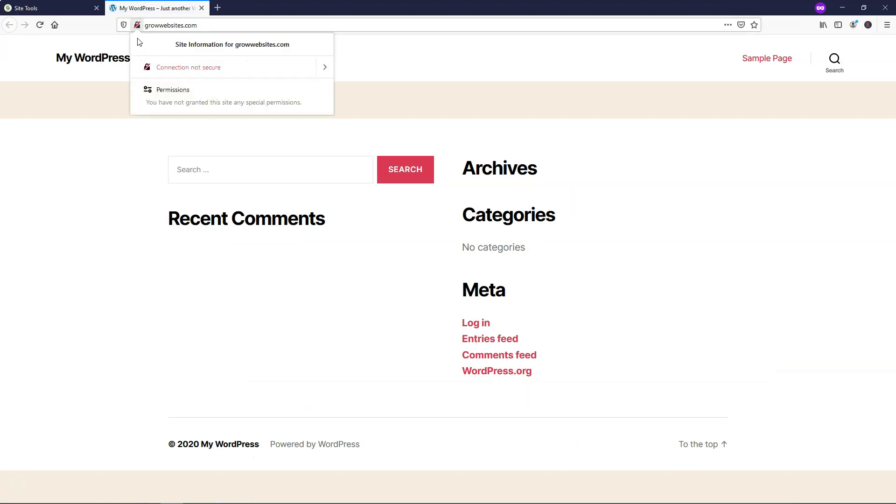
click(46, 10)
click(47, 10)
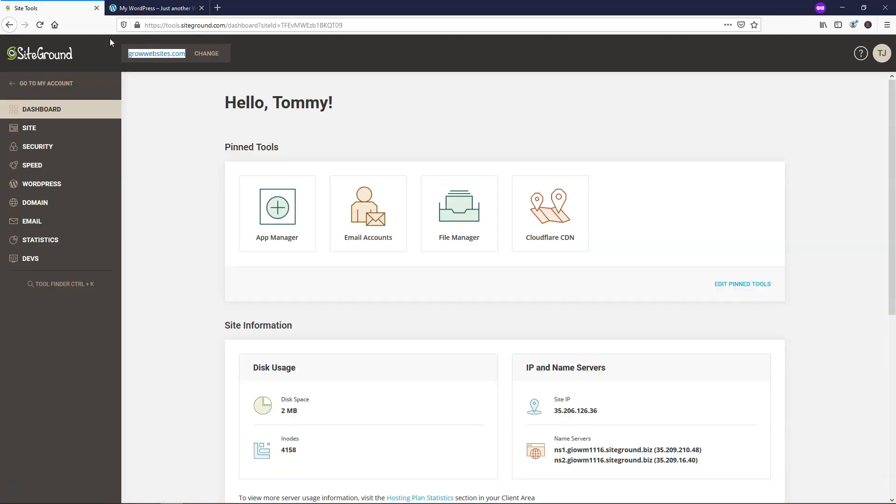
click(174, 152)
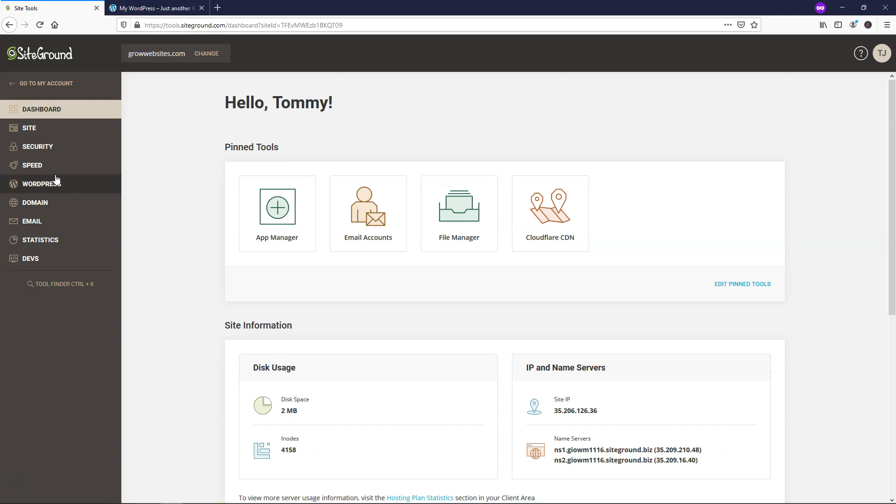
- Install a Let's Encrypt SSL certificate for growwebsites.com
click(42, 149)
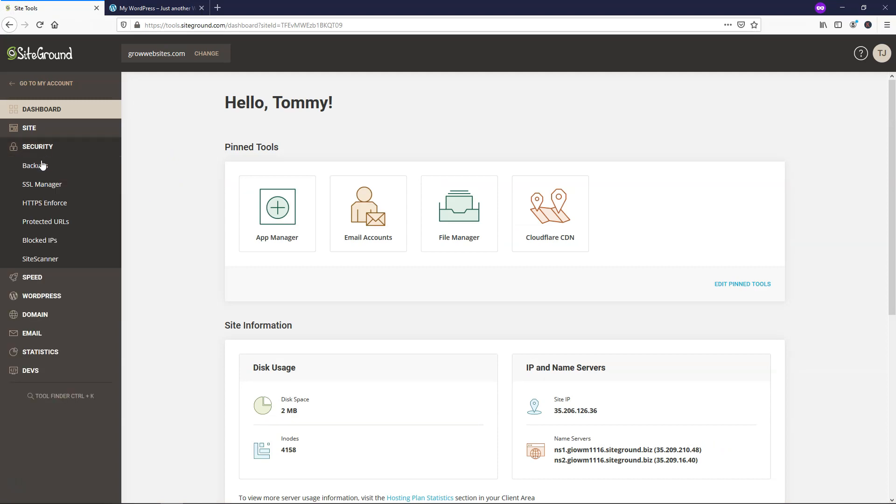
click(43, 185)
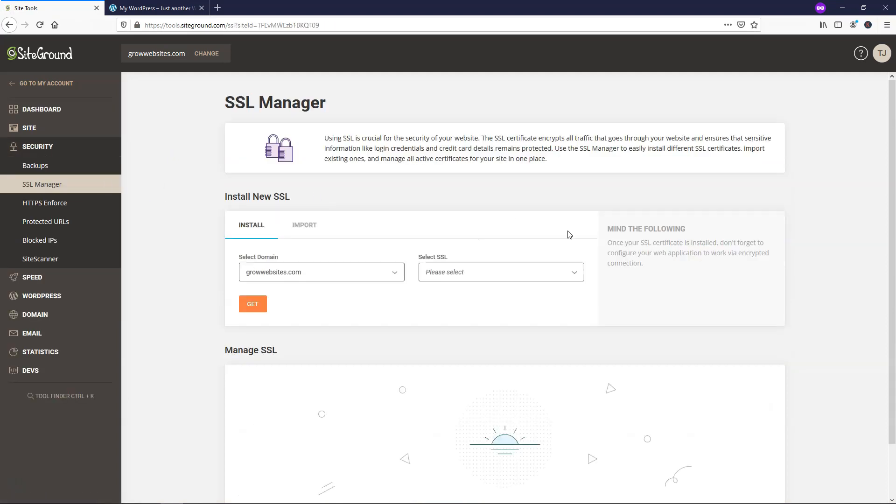
click(367, 278)
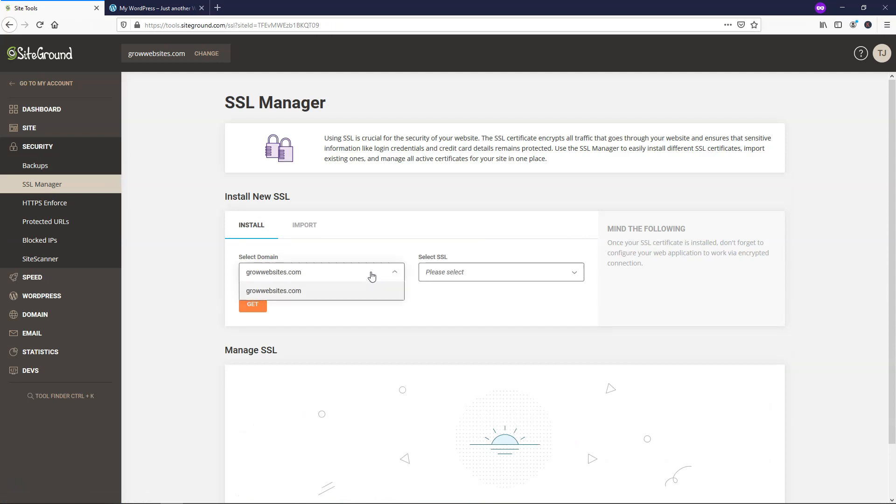
click(562, 274)
click(450, 291)
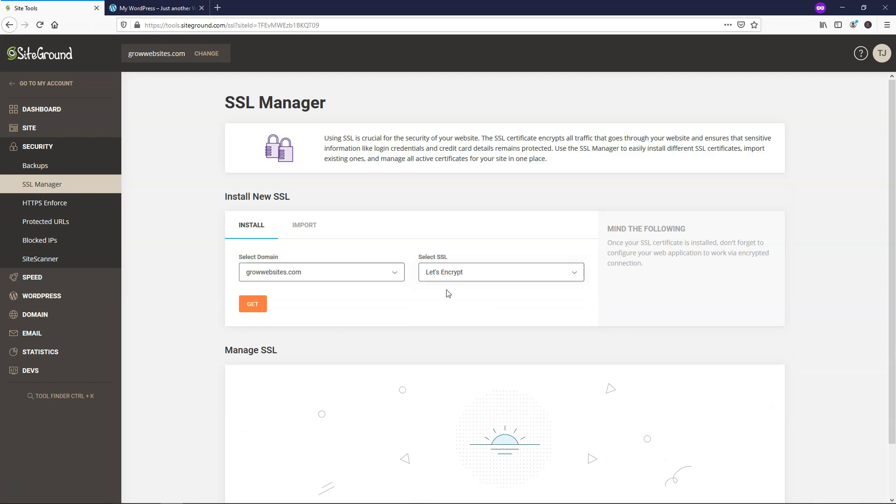
click(254, 303)
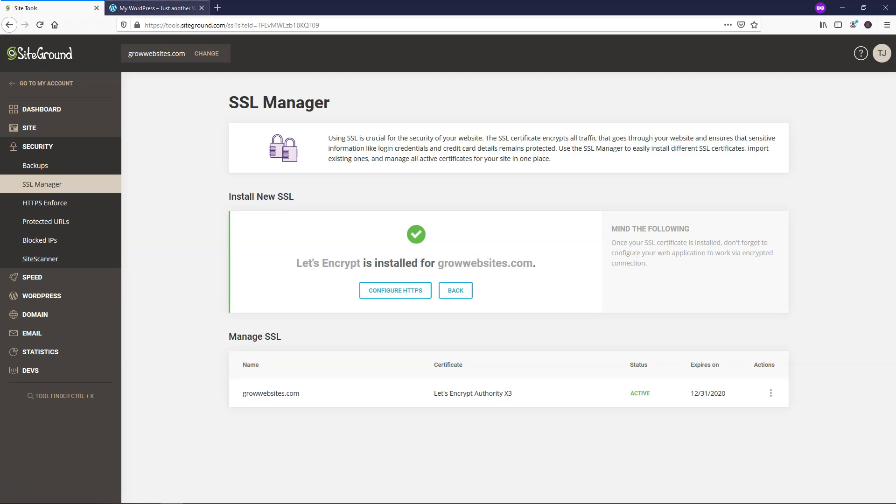
- Reload the live site, then open the HTTPS Enforce settings
click(154, 8)
click(39, 25)
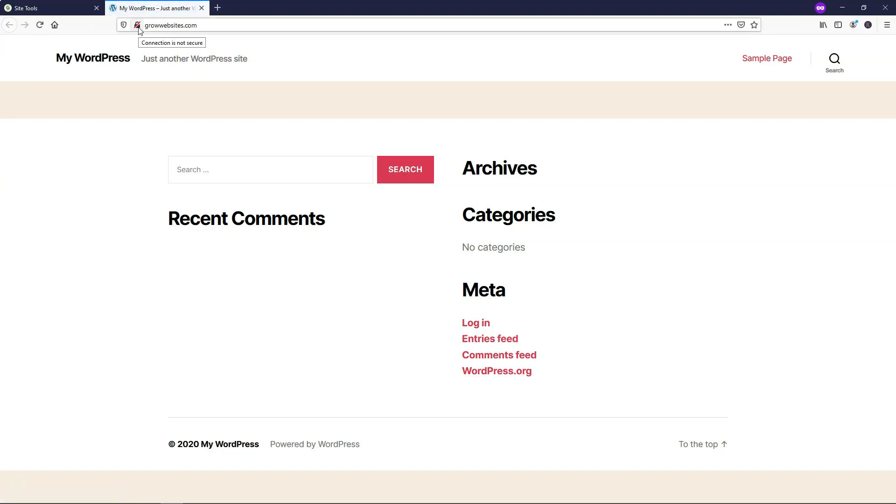
click(42, 8)
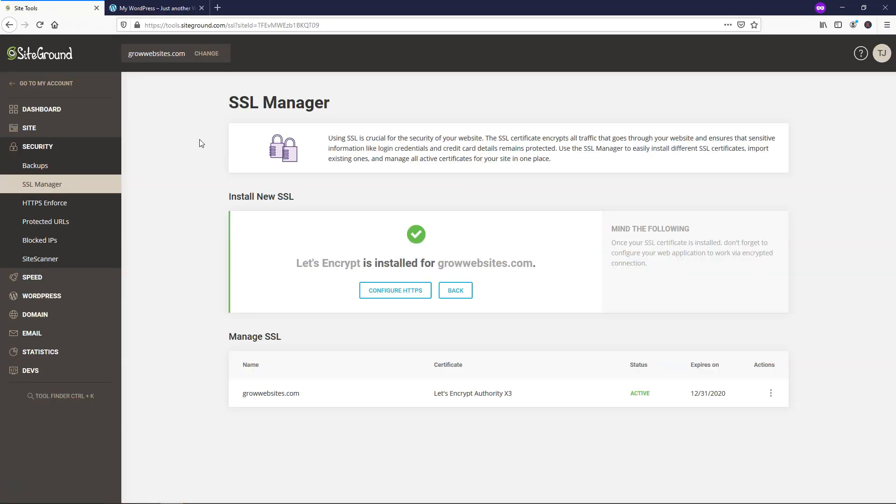
click(57, 209)
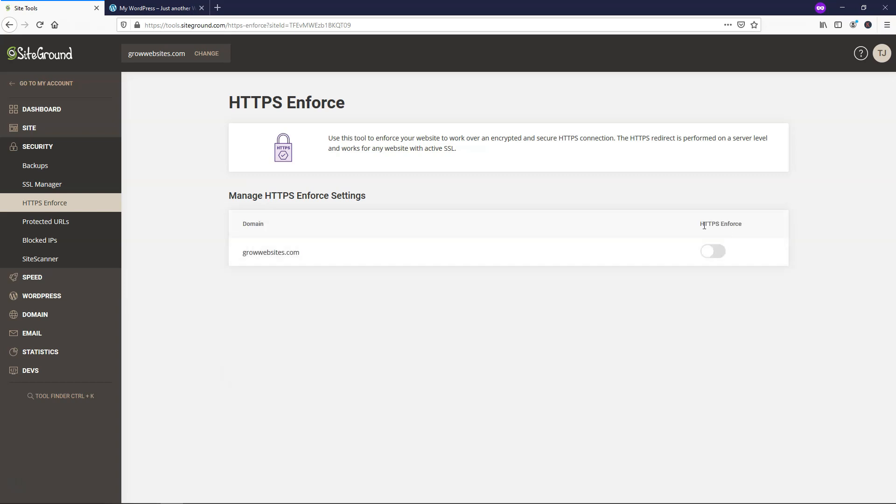
- Switch on HTTPS Enforce and reload the live site to confirm the https padlock
click(722, 252)
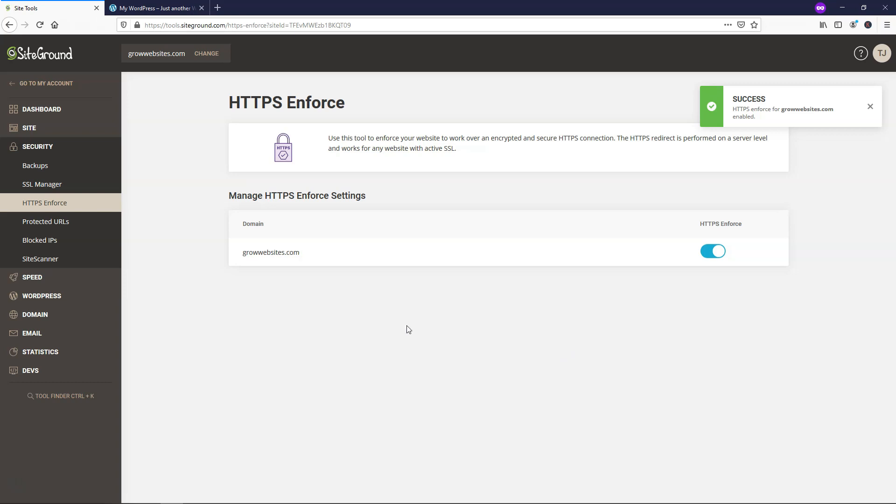
click(154, 8)
click(39, 25)
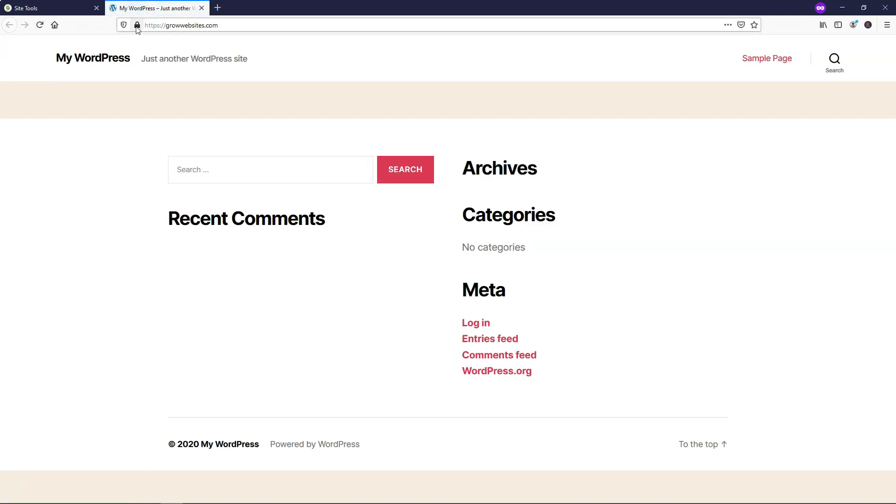
mouse_move(138, 29)
click(51, 8)
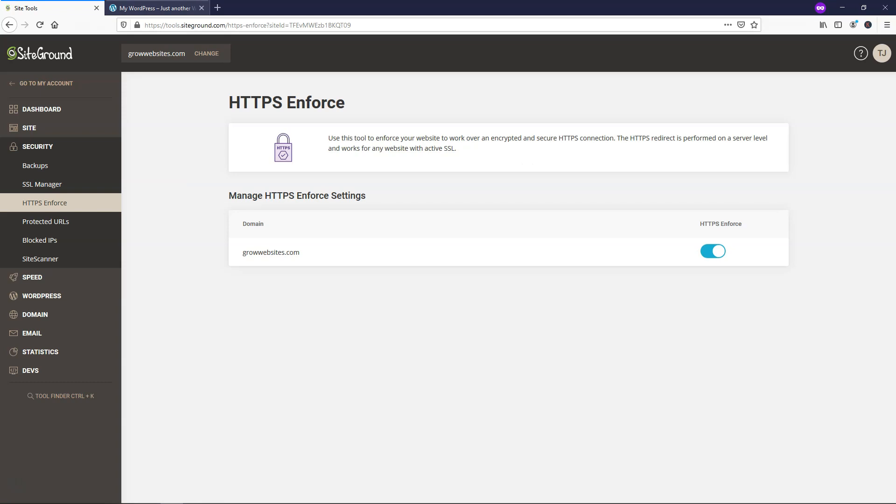
- Return to the live site and place the cursor at the end of its address
click(154, 8)
click(239, 21)
click(245, 23)
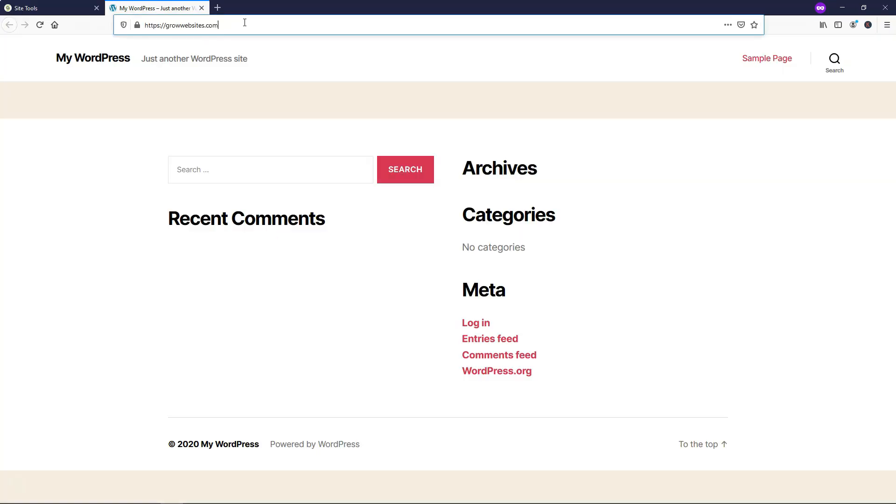
- Load /wp-admin, log in with the admin username and password, and skip the starter wizard
text(/wp-admin)
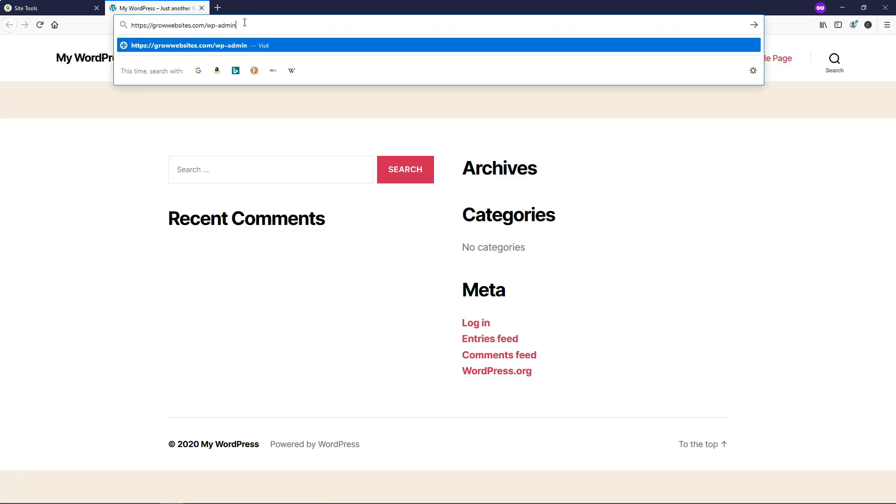
key(Return)
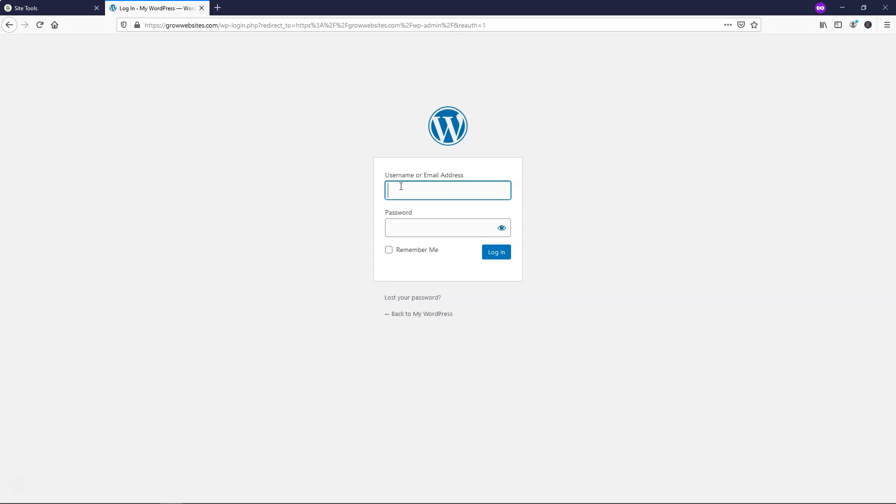
text(my••••••••••••••••)
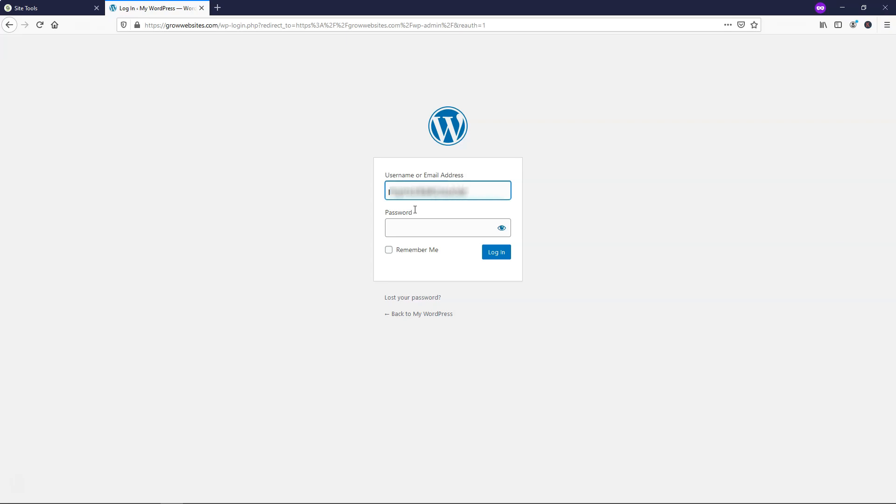
text(••••••••••••)
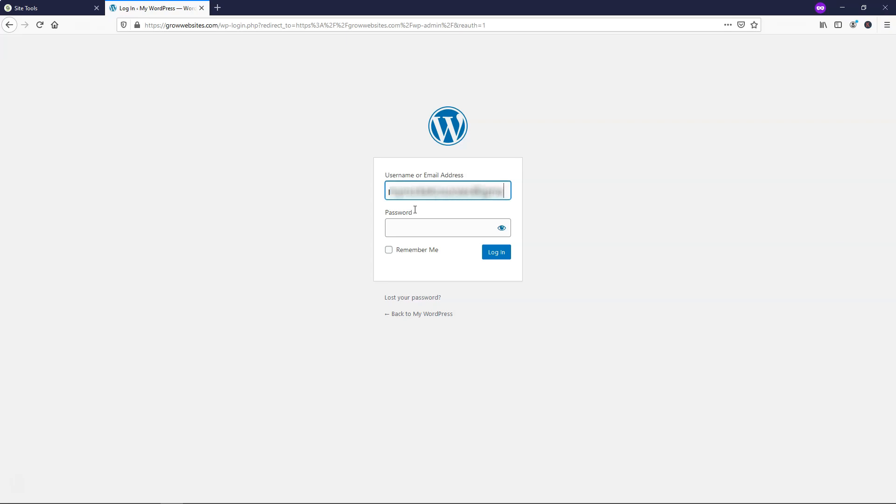
text(com)
click(415, 226)
text(••••••••••••)
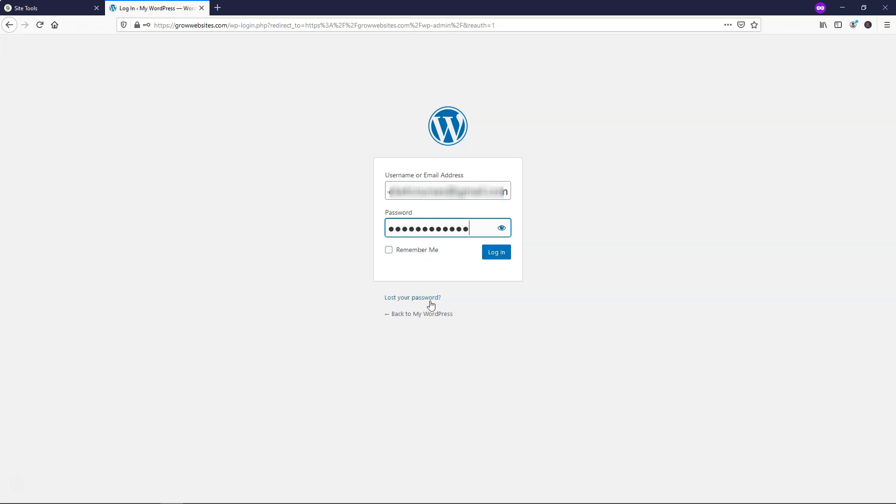
click(491, 255)
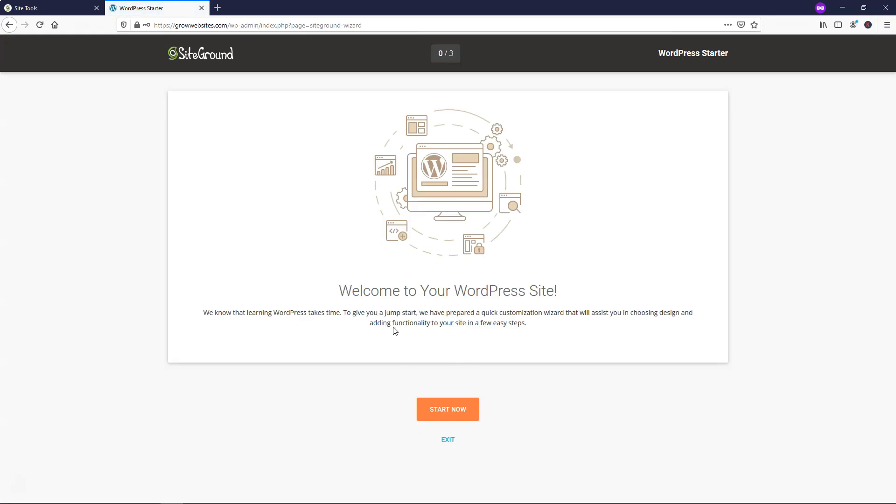
click(449, 440)
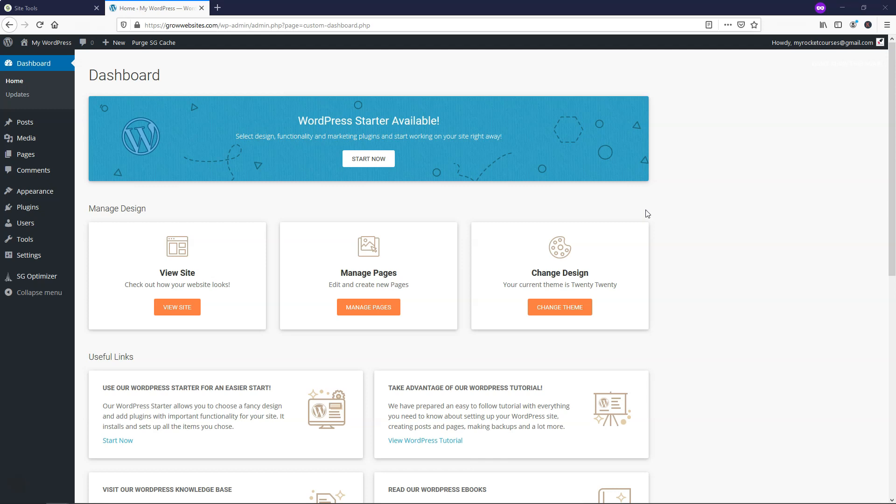
- Go to Posts, open the live site in a new tab, and close Site Tools
click(45, 125)
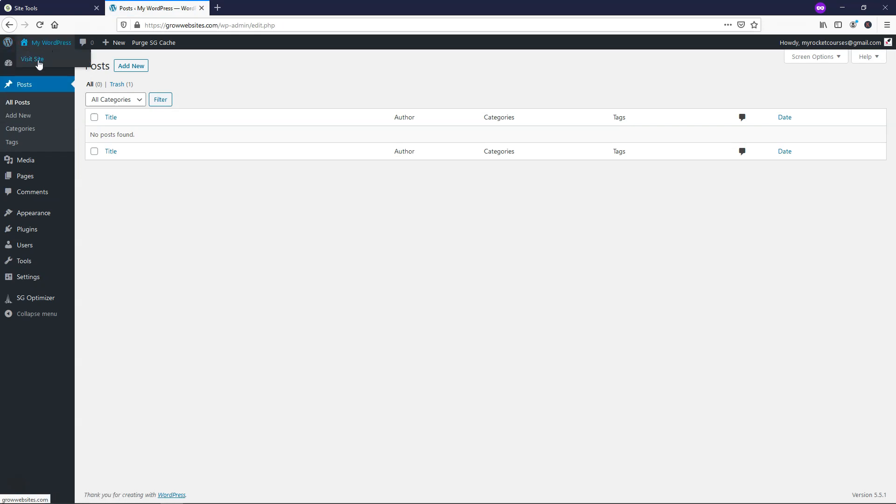
right_click(40, 61)
click(58, 66)
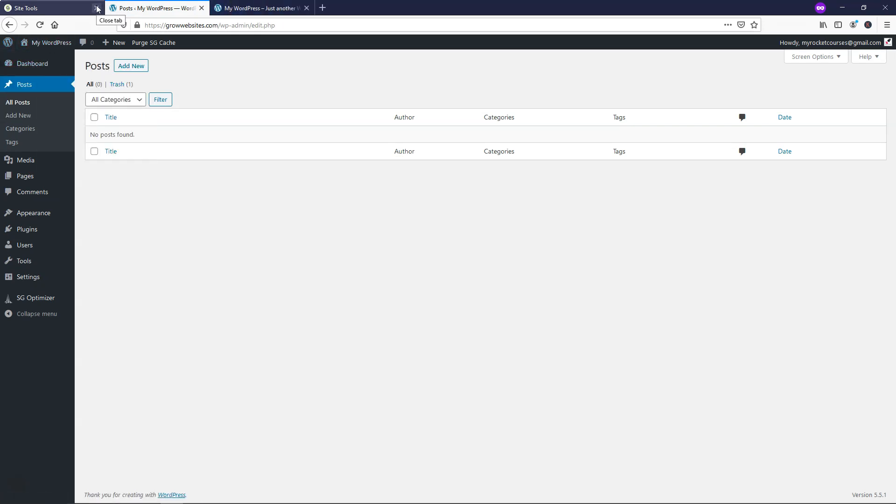
click(96, 8)
click(145, 8)
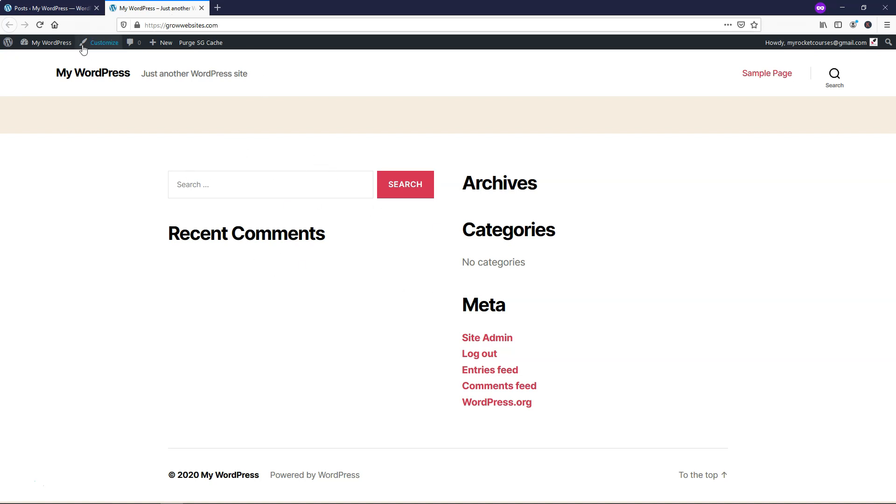
click(56, 8)
- Search the theme directory for 'ash', then install and activate the Ashe theme
mouse_move(38, 215)
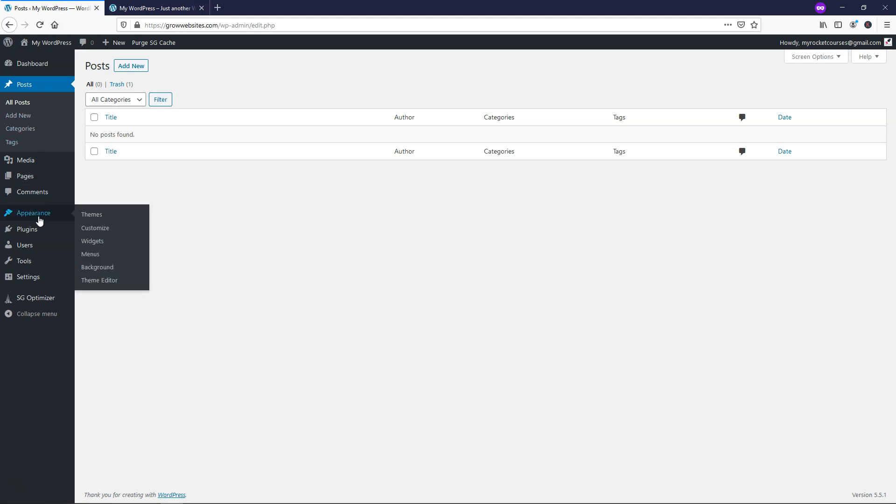
click(96, 216)
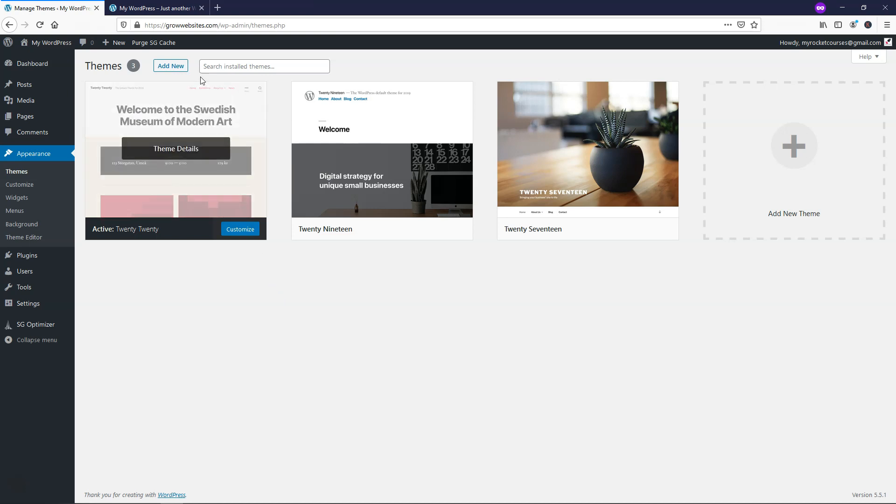
click(179, 67)
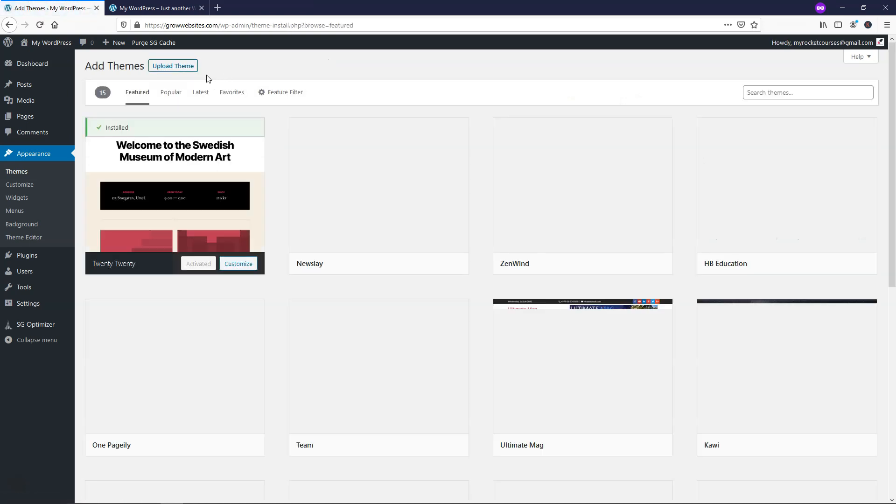
click(785, 93)
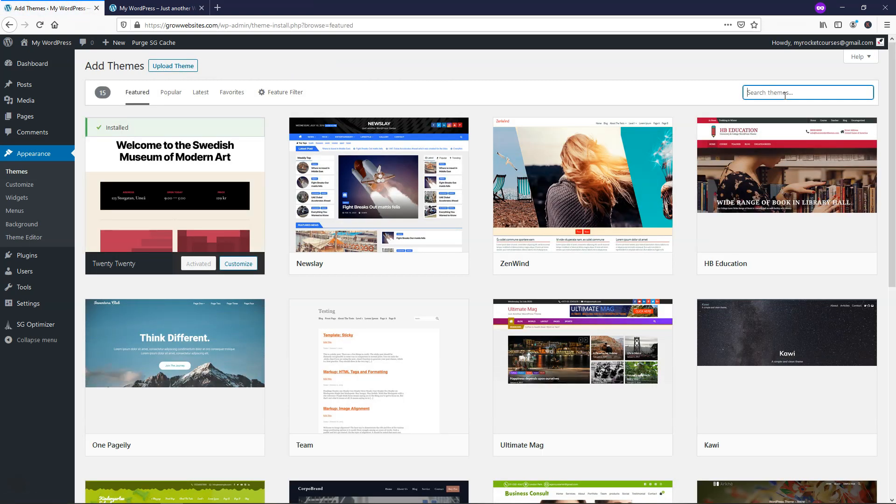
text(ashe)
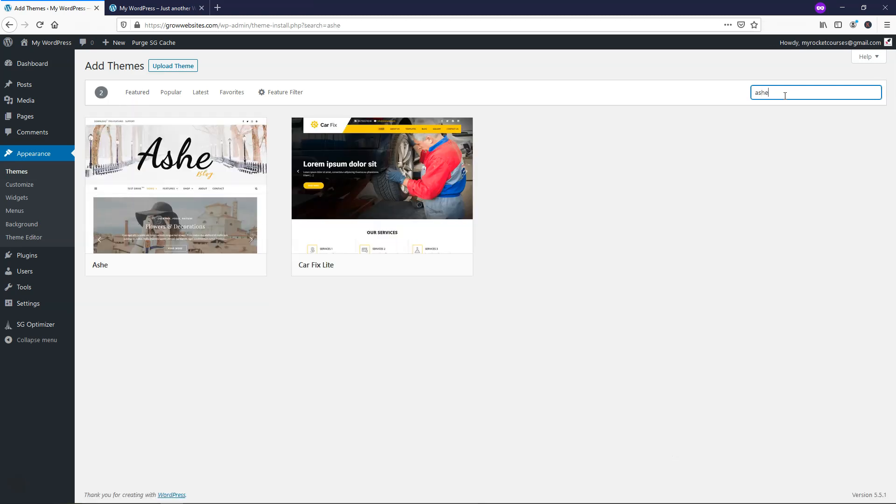
mouse_move(187, 186)
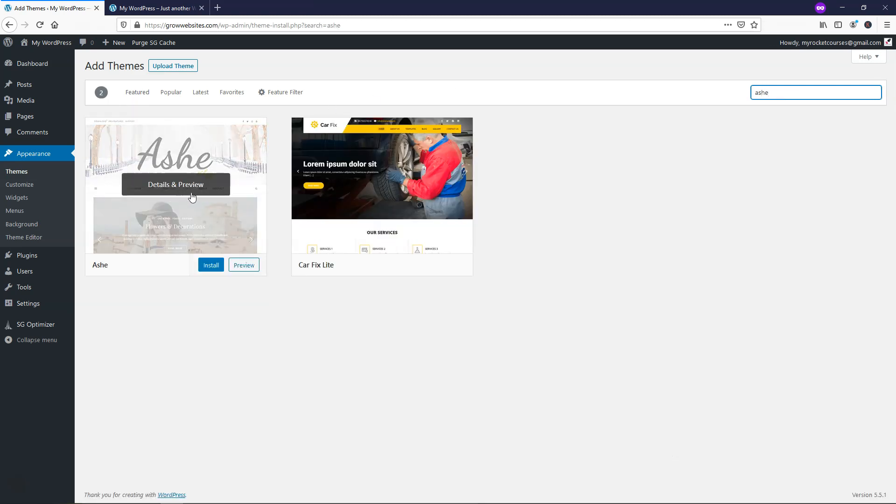
click(212, 268)
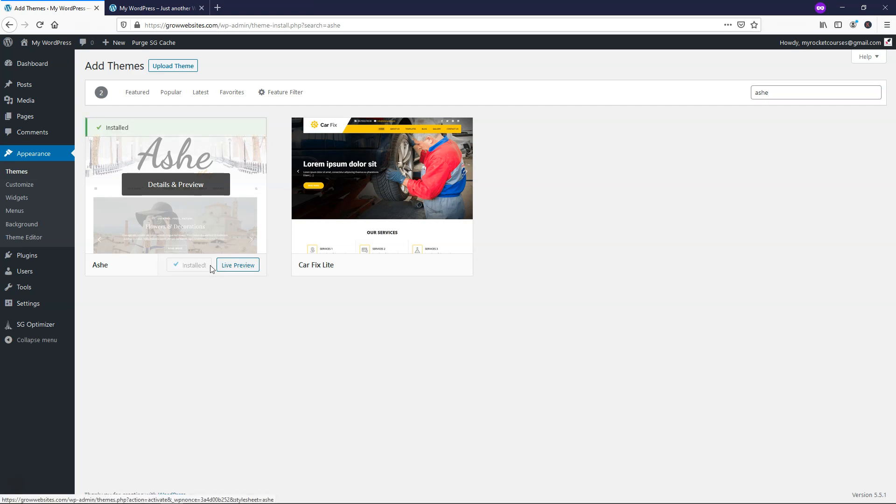
click(196, 265)
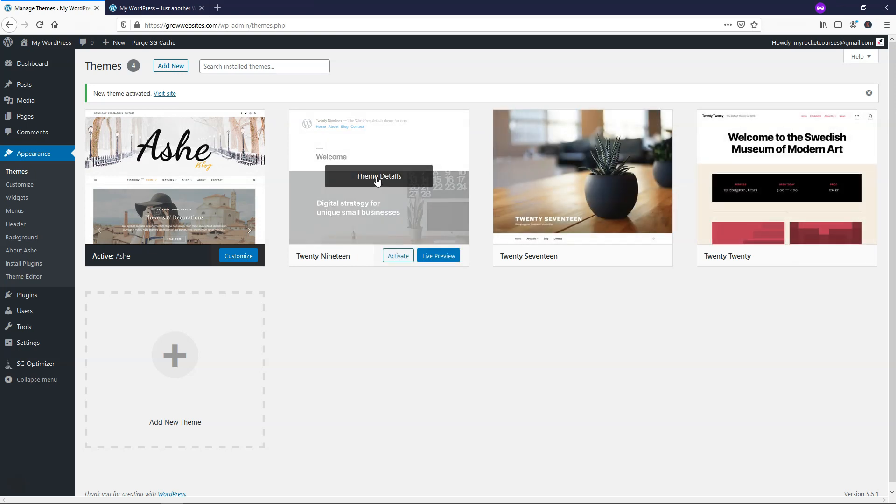
- Delete the unused Twenty Nineteen, Twenty Seventeen and Twenty Twenty themes
click(377, 180)
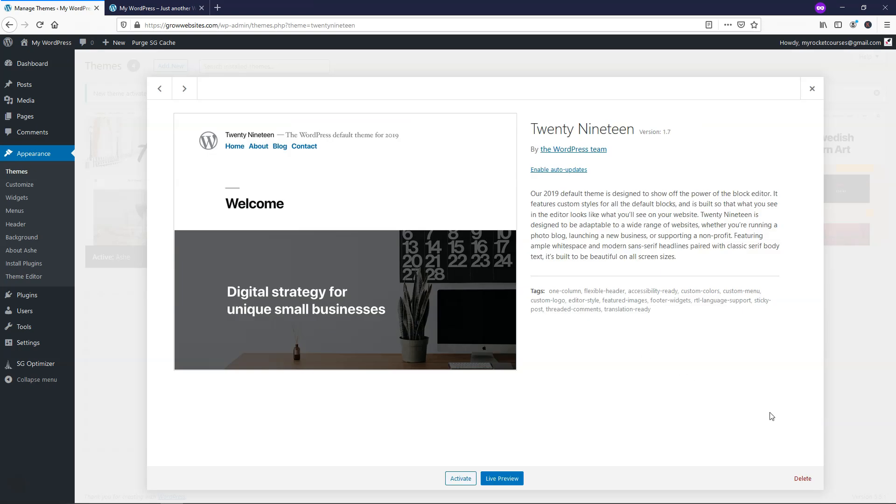
click(800, 478)
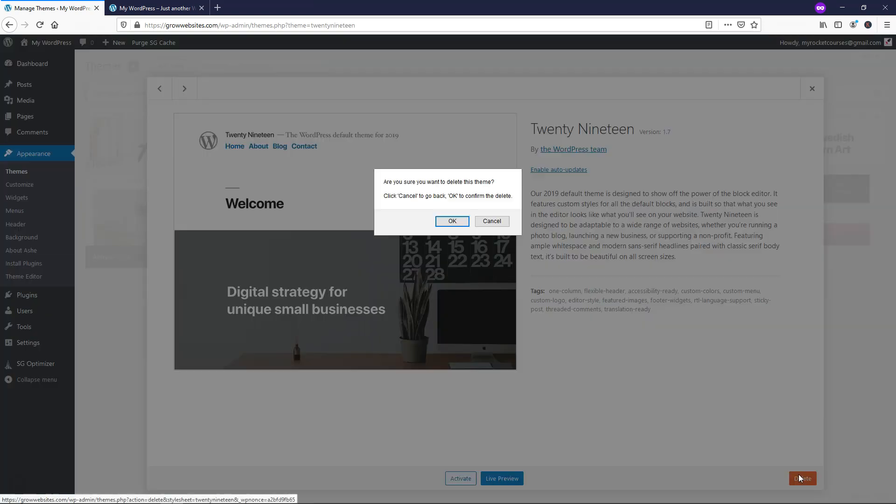
click(444, 220)
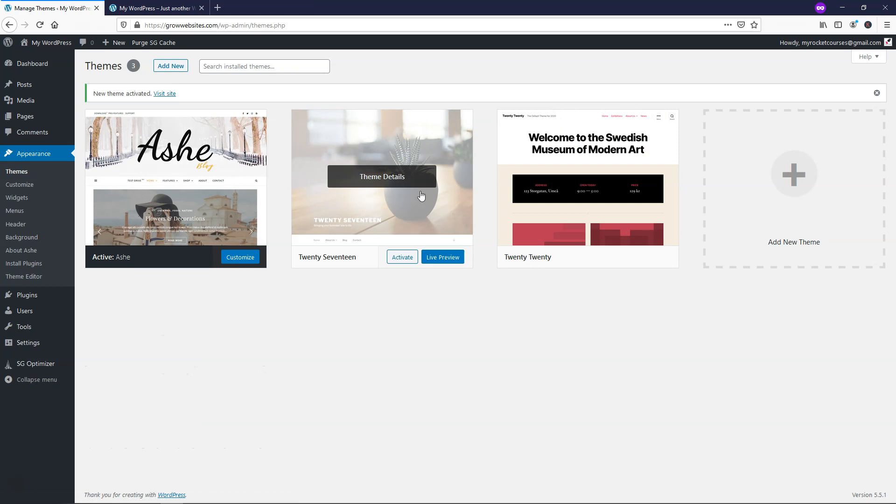
click(399, 177)
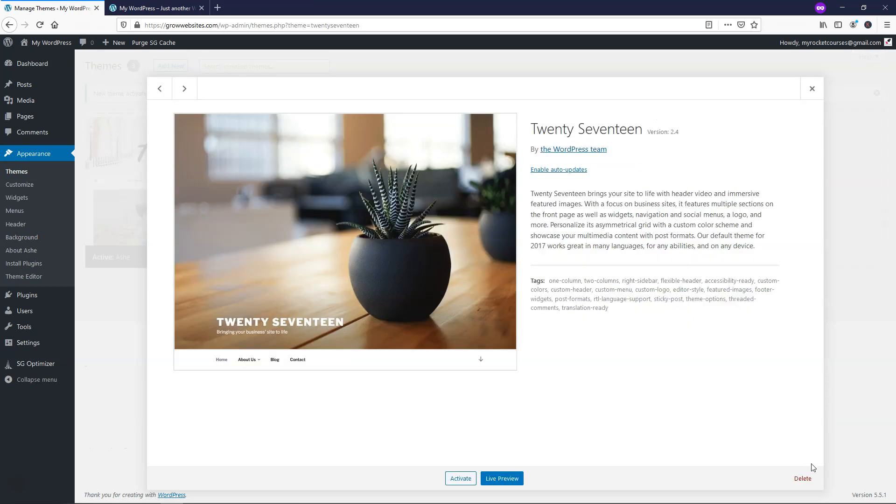
click(805, 478)
click(441, 221)
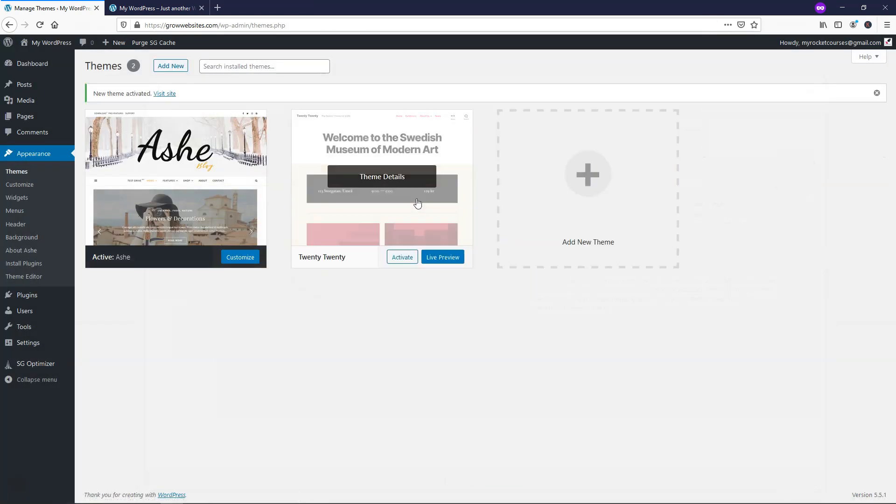
click(401, 184)
click(804, 479)
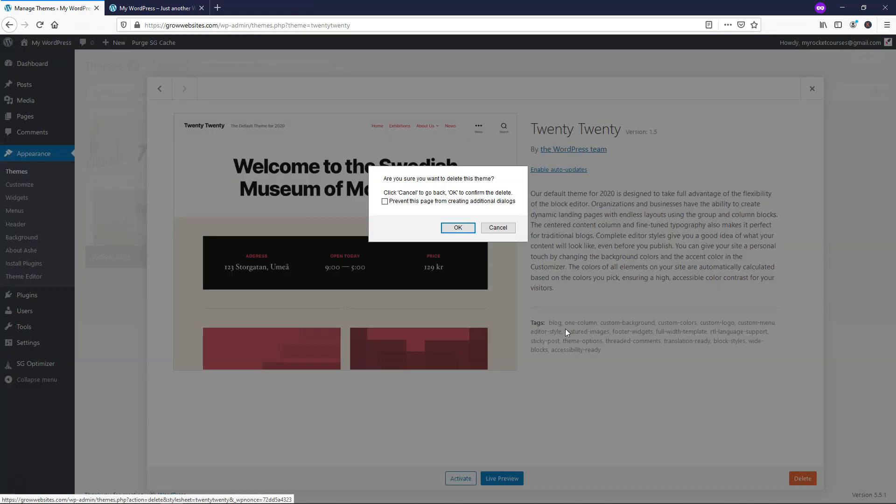
click(456, 226)
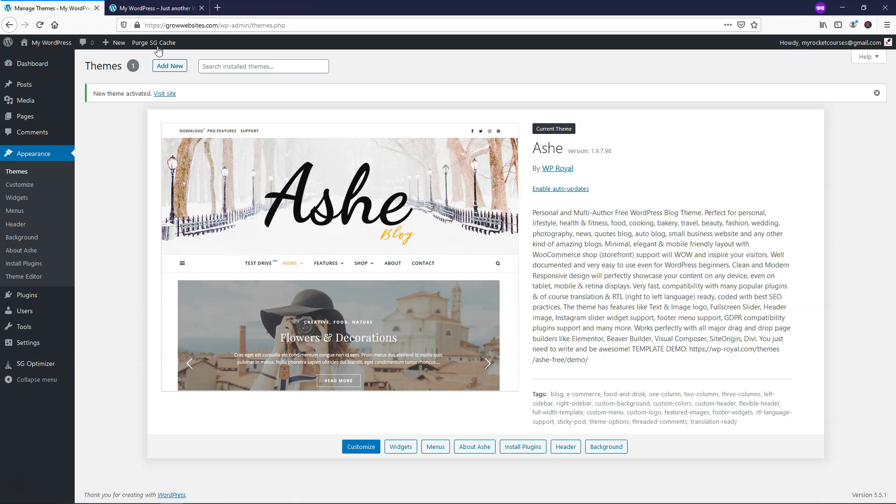
- Reload the live site to confirm it now displays the Ashe theme
click(150, 8)
click(39, 25)
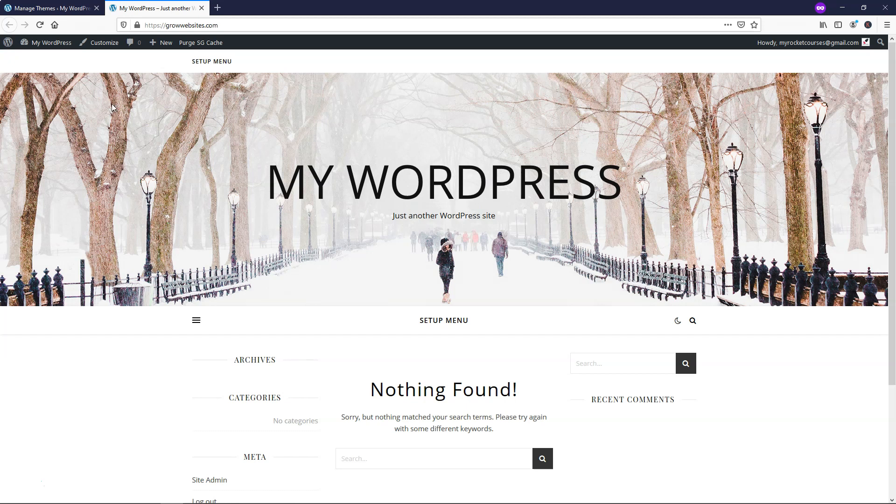
click(54, 8)
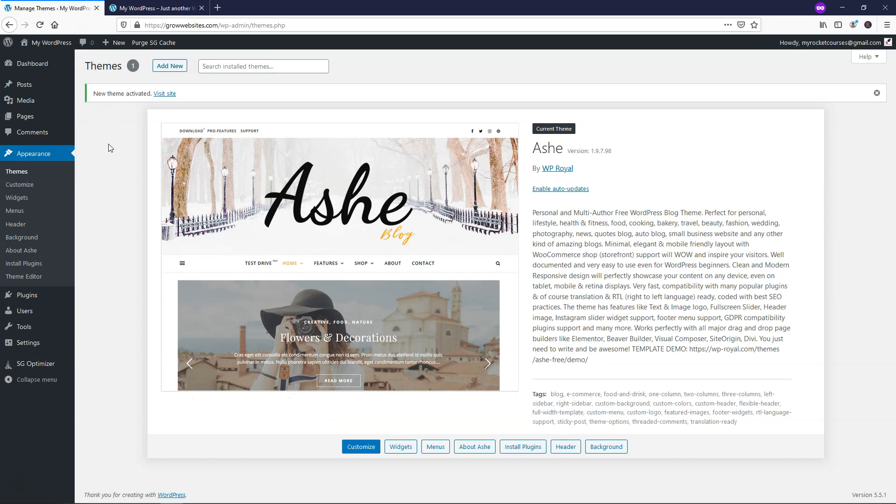
- Look over the Posts list and the live site's front page
click(28, 84)
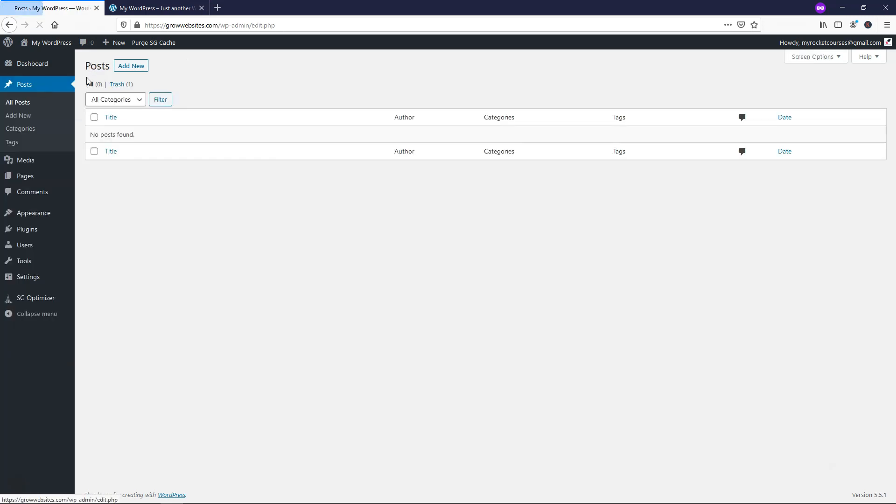
click(154, 8)
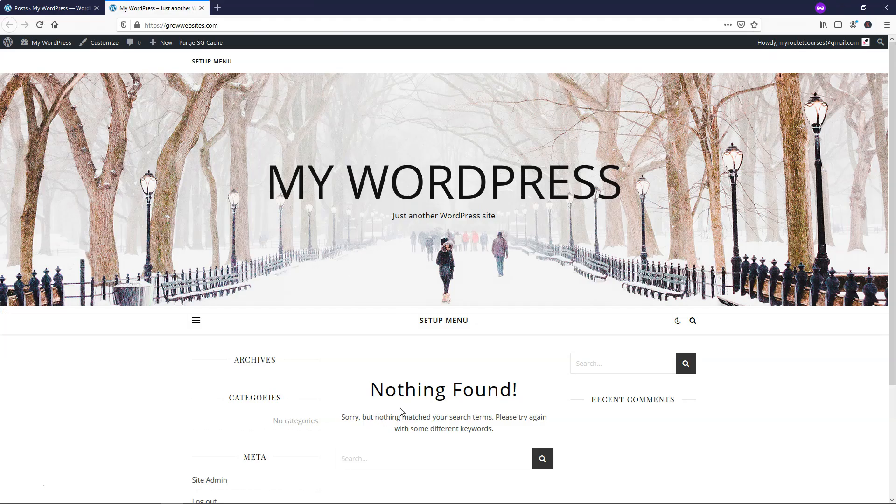
click(52, 8)
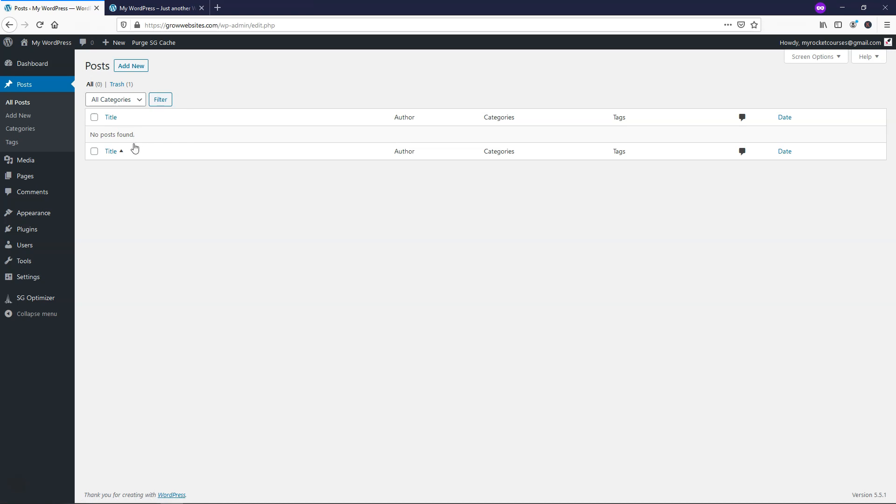
- Trash the Sample Page, delete it permanently, then view the empty Comments list
click(52, 177)
mouse_move(103, 164)
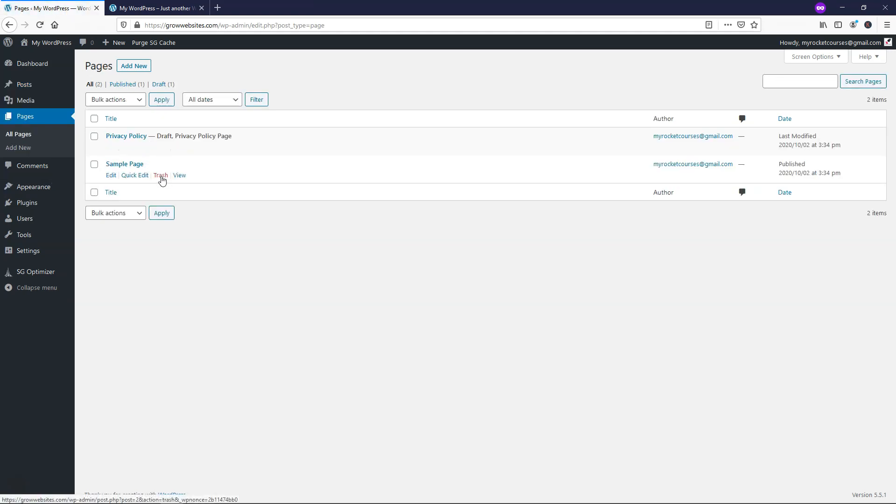
click(95, 165)
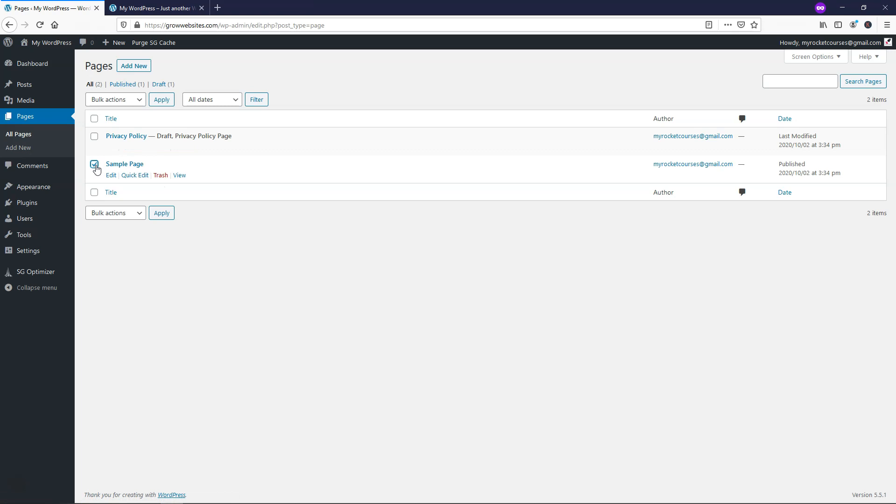
click(136, 101)
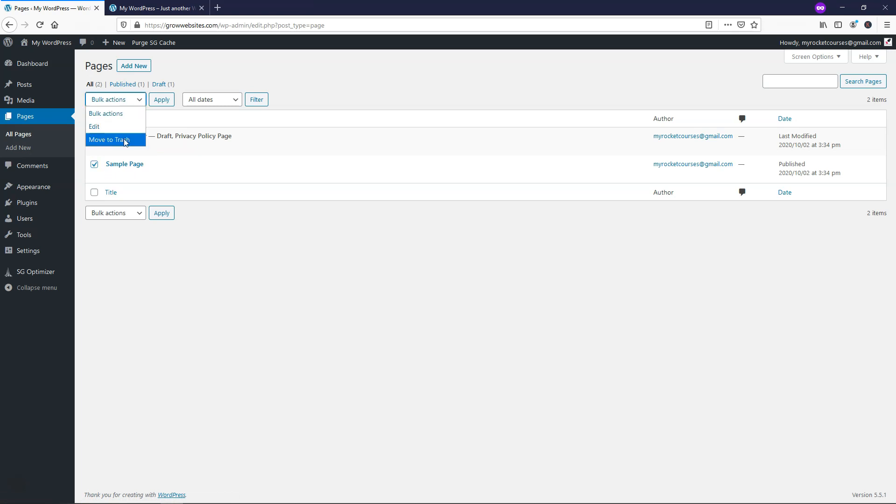
click(161, 177)
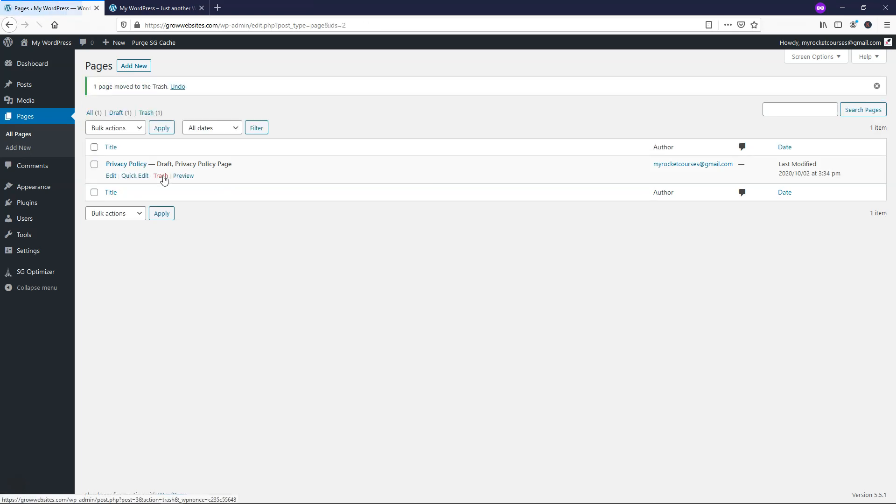
click(146, 113)
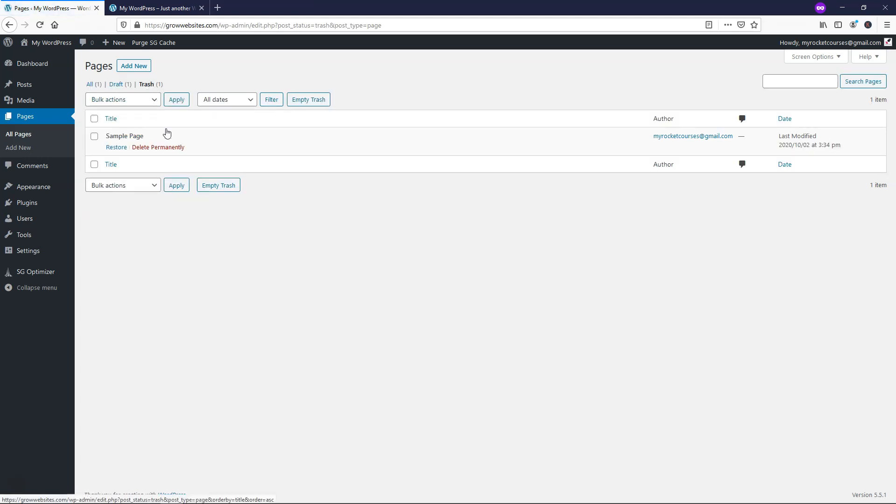
click(174, 147)
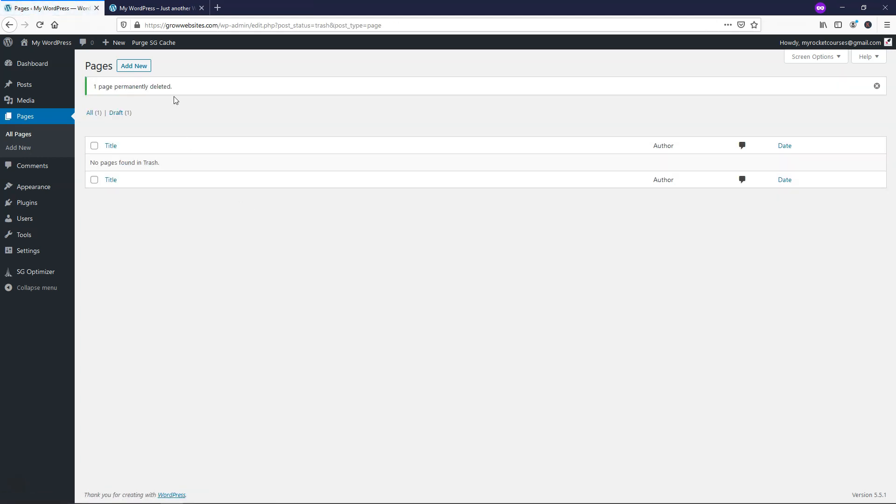
click(29, 121)
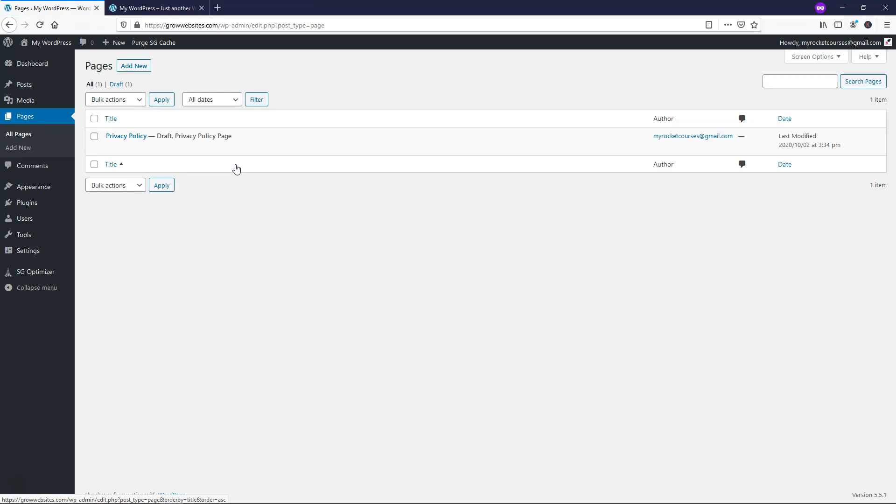
click(41, 173)
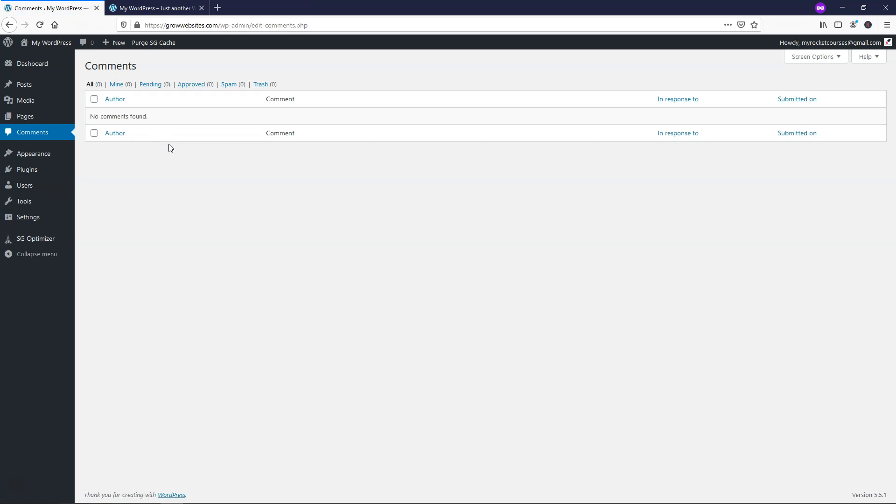
- Deactivate and delete the WordPress Starter plugin from the Plugins list
mouse_move(41, 159)
click(99, 157)
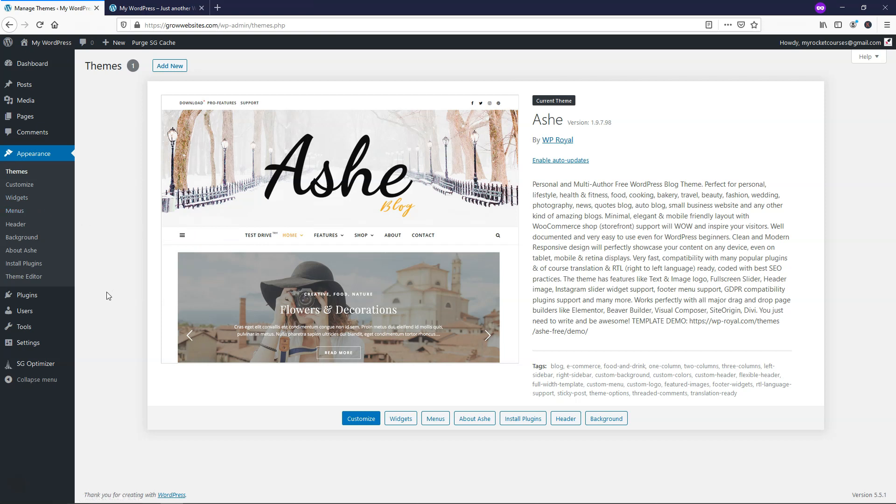
click(56, 296)
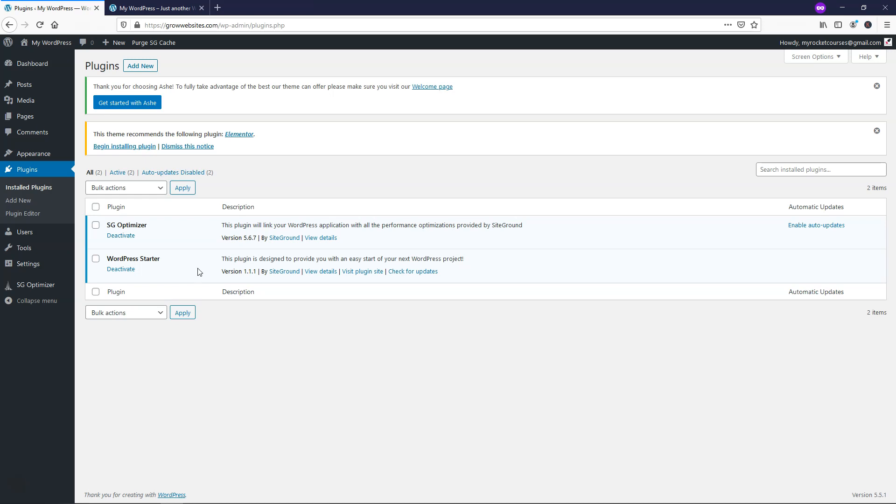
click(127, 273)
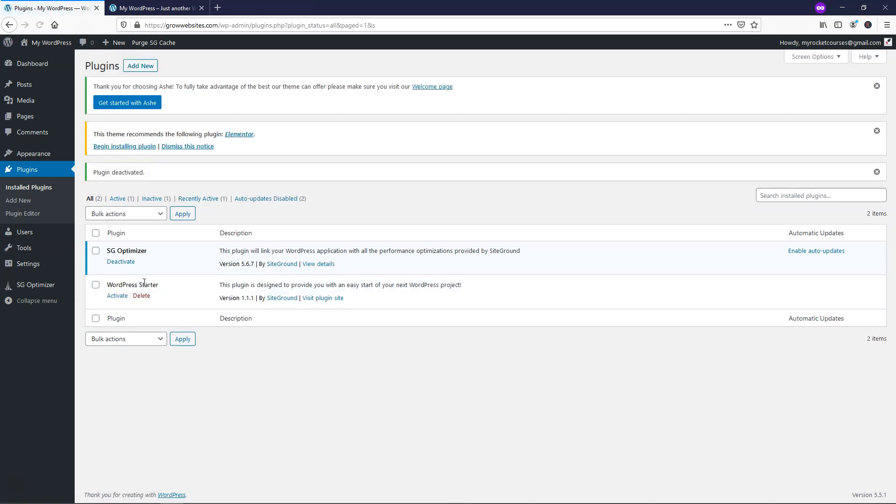
click(141, 295)
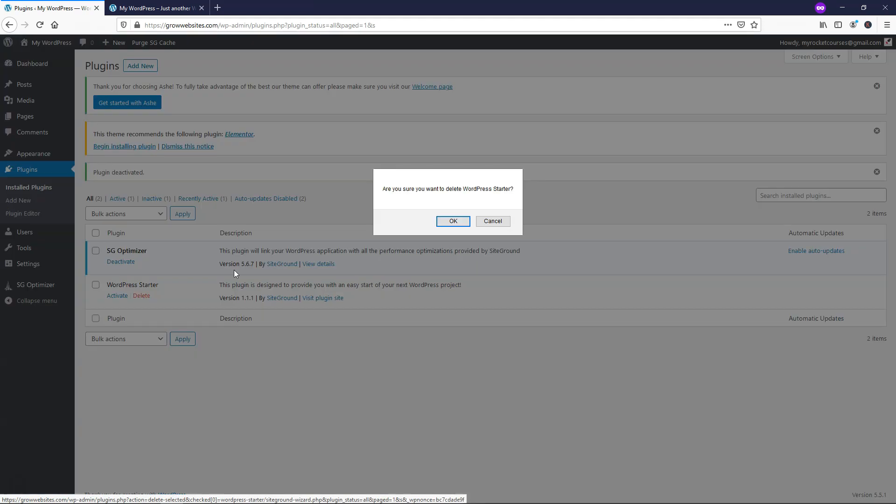
click(453, 222)
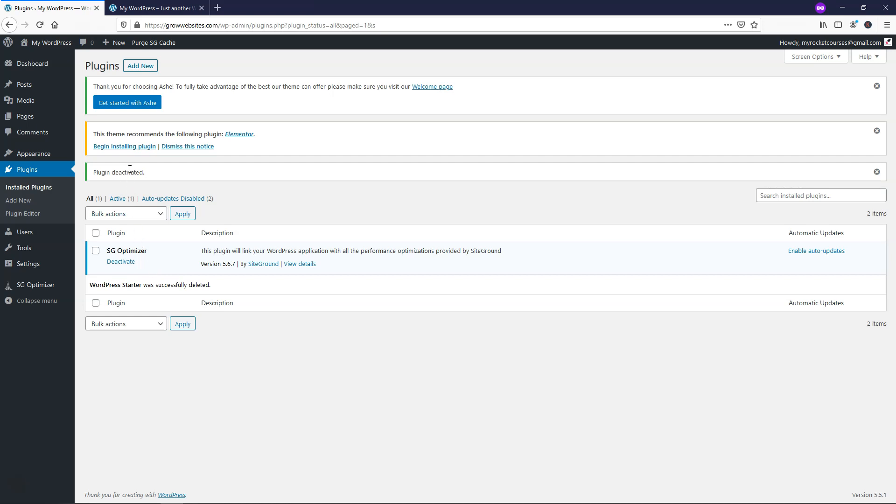
click(117, 147)
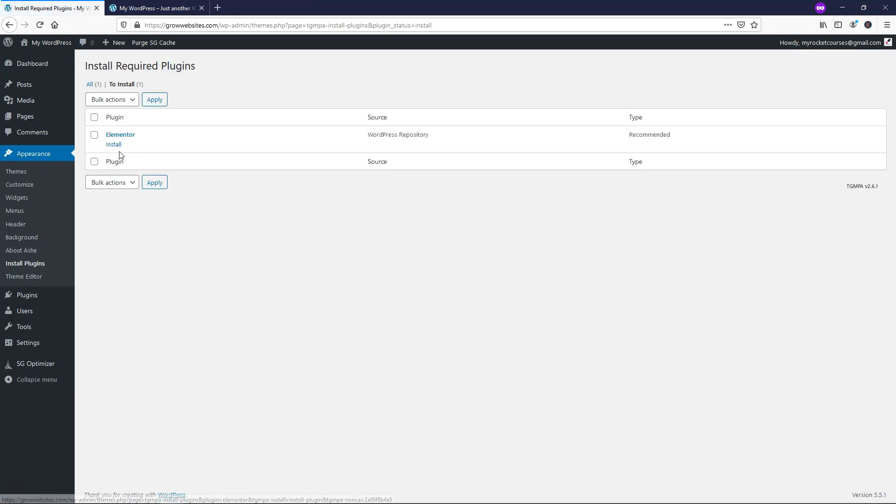
- Install and activate the Elementor plugin, then skip its Getting Started screen
click(115, 145)
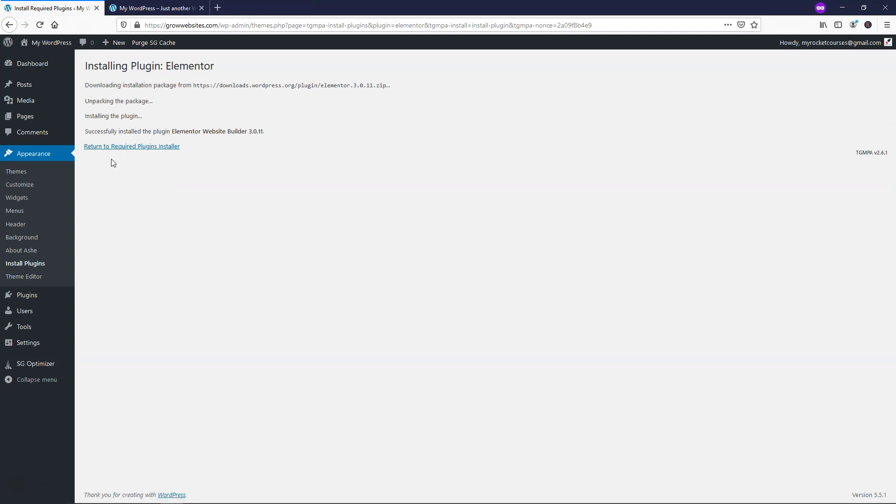
click(42, 296)
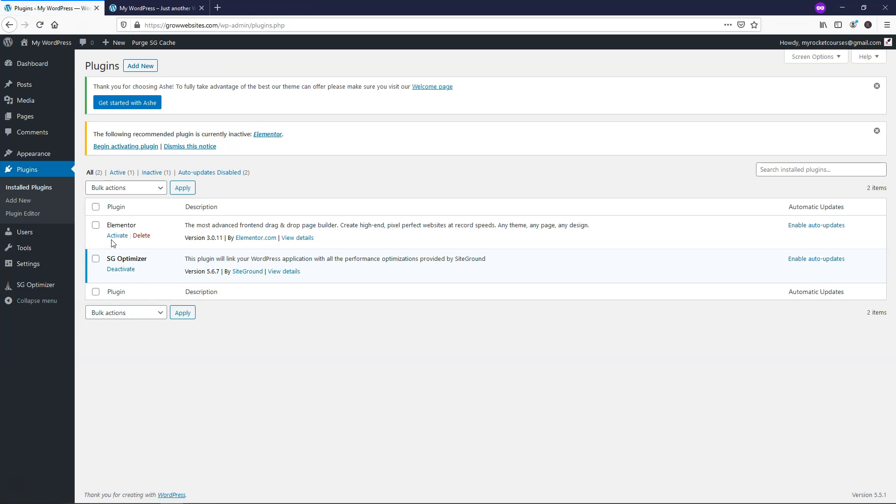
click(117, 236)
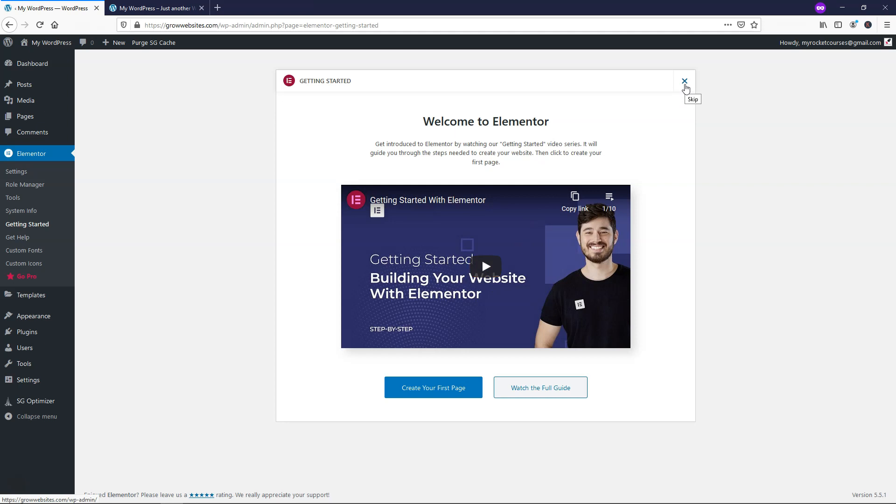
click(685, 87)
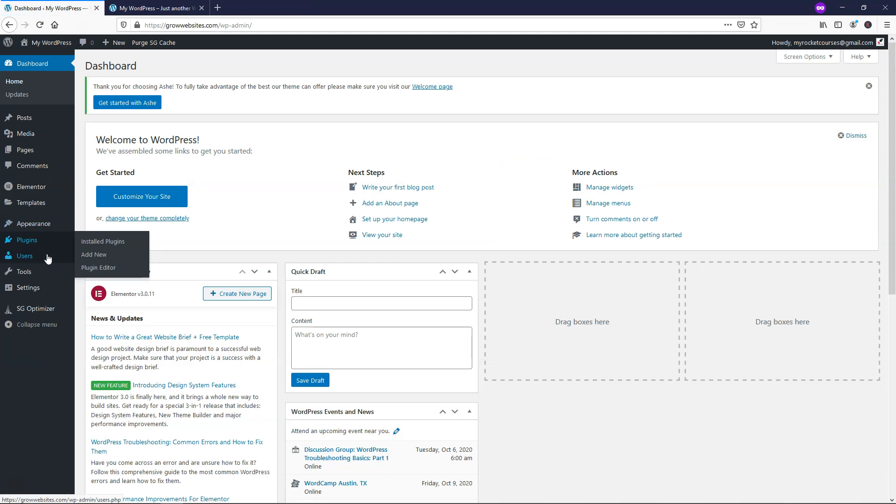
- Open the Add New User form and review the role choices, keeping Subscriber
mouse_move(48, 258)
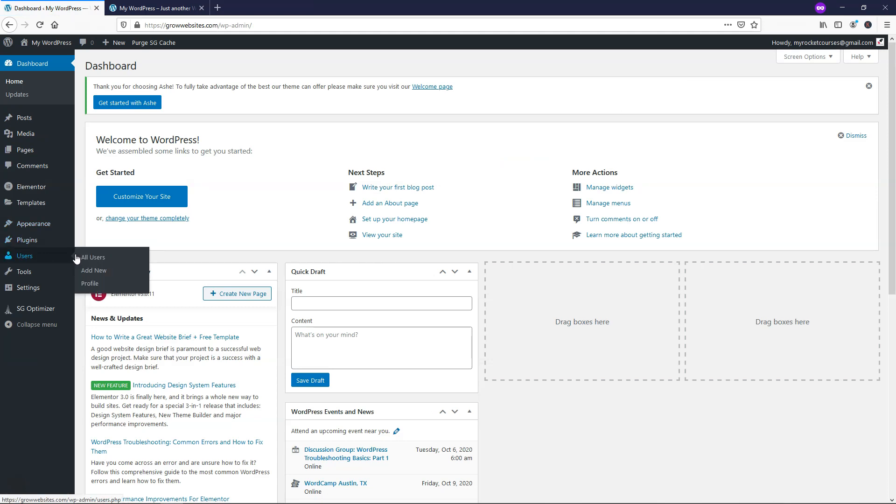
click(93, 273)
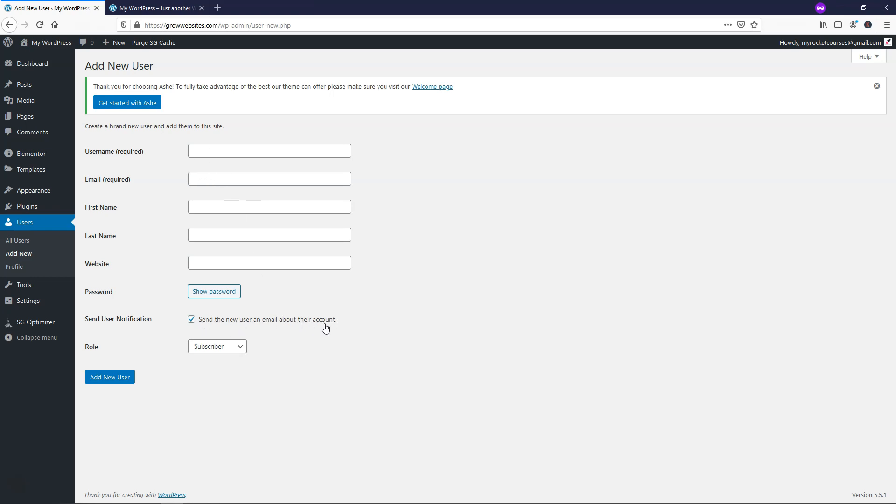
click(239, 348)
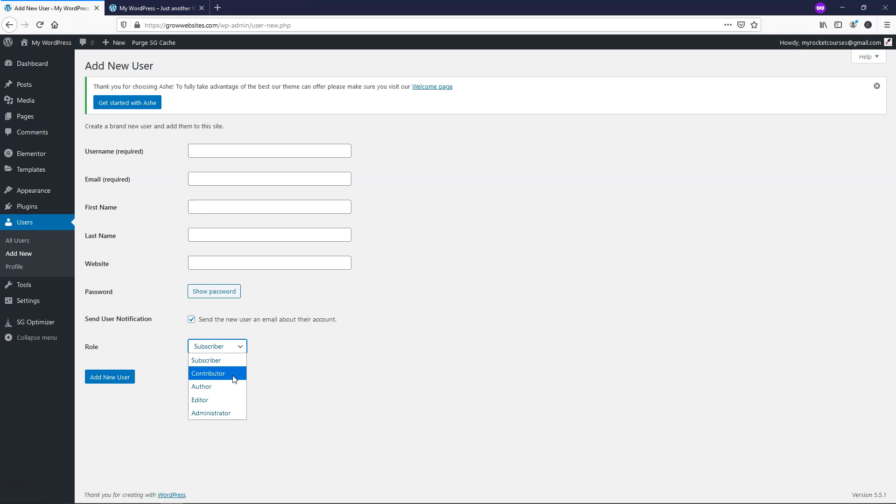
mouse_move(37, 90)
click(345, 376)
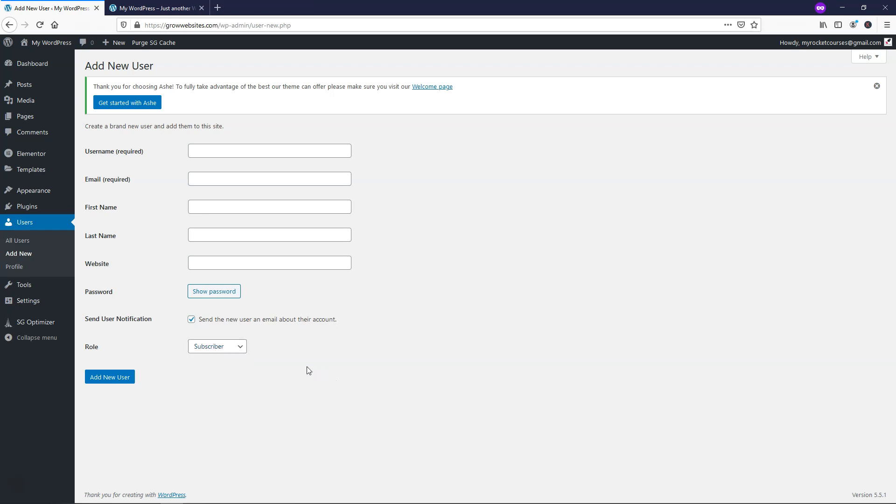
mouse_move(40, 304)
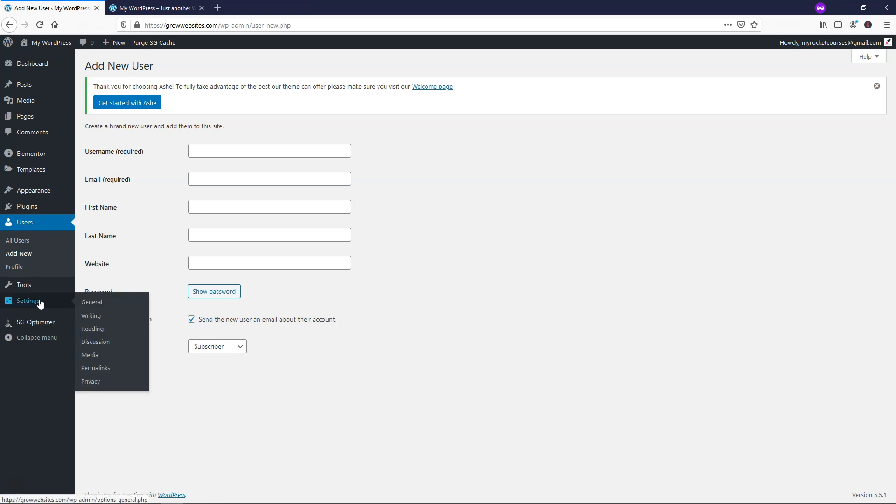
click(87, 303)
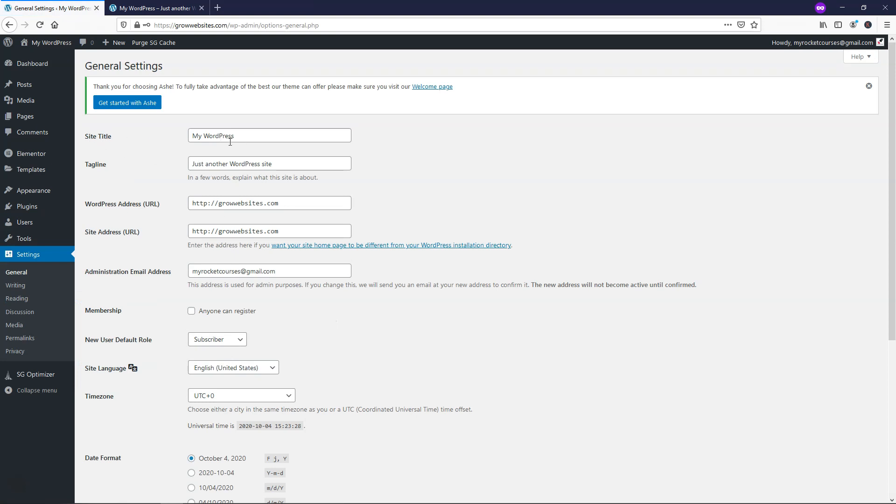
- Select the current site title and tagline, then compare them with the live site
drag(235, 137, 190, 140)
click(123, 174)
drag(300, 166, 195, 166)
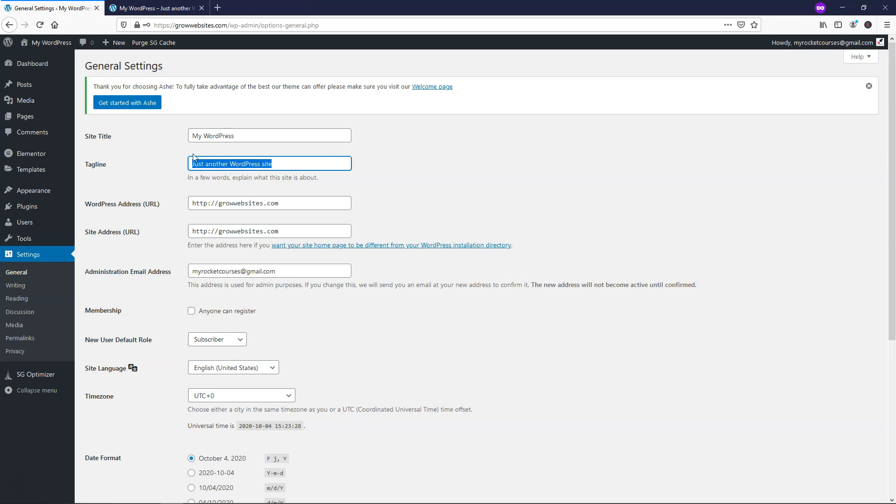
click(151, 8)
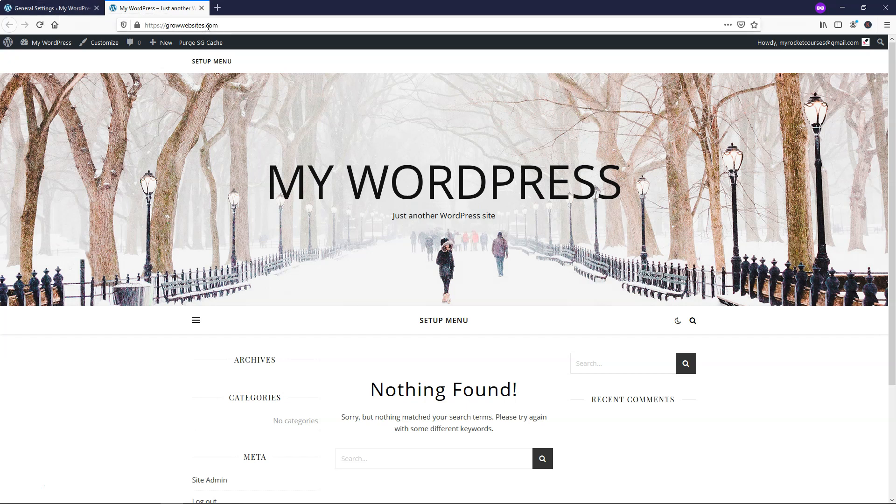
click(55, 7)
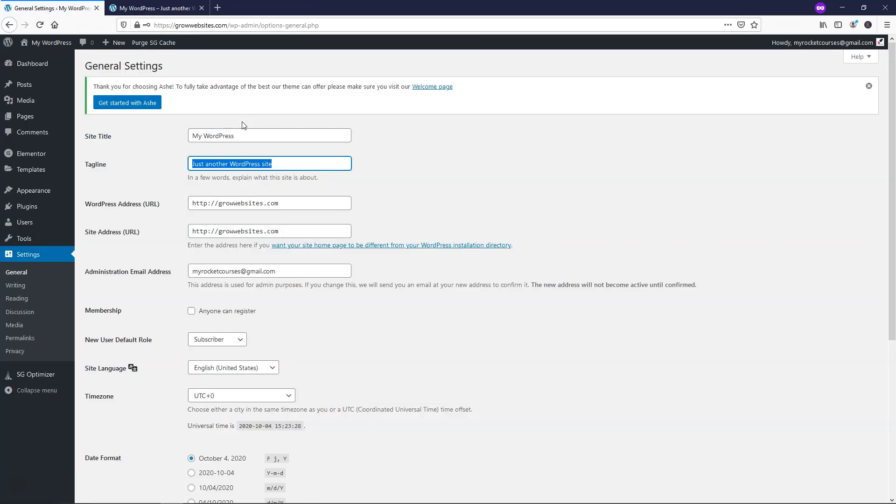
- Change the site title to 'Team Foodie' and paste the new recipe tagline
click(253, 136)
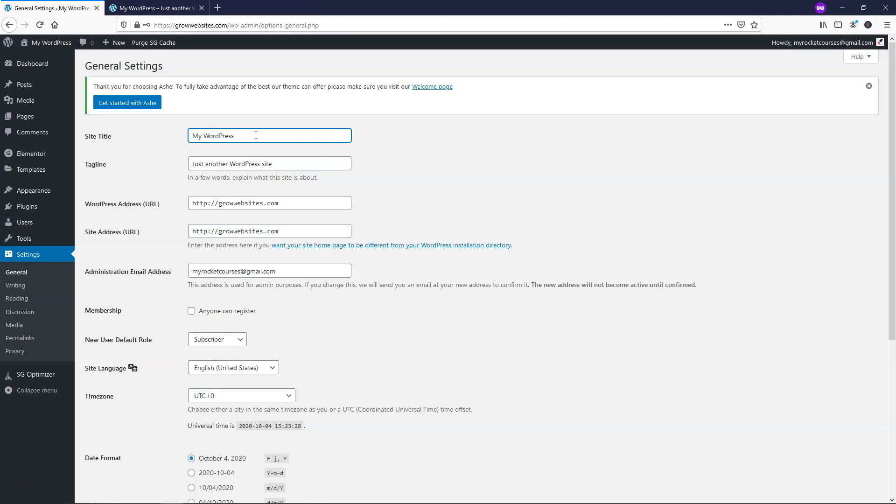
drag(250, 136, 189, 135)
text(Team Foodie)
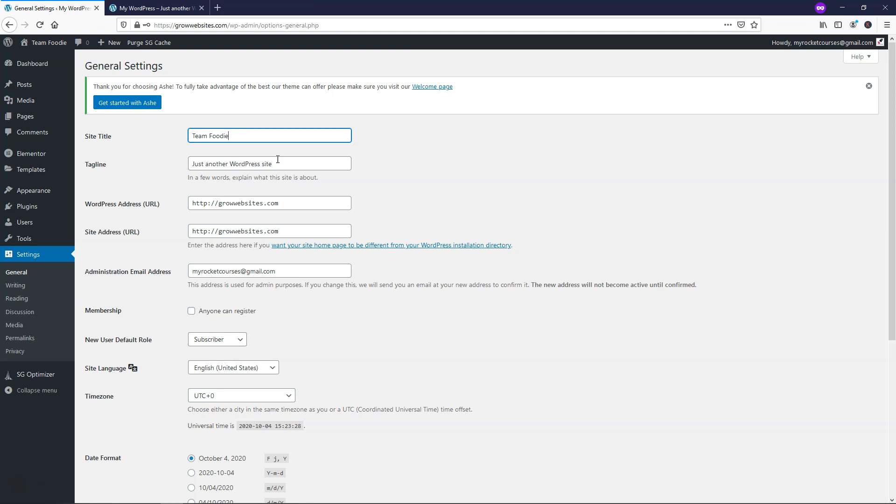
drag(282, 161, 150, 166)
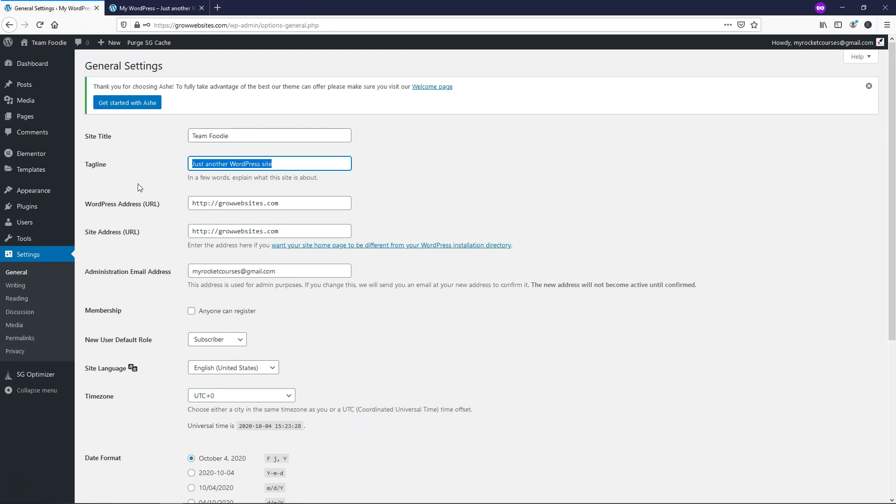
text(Giving your my best recipes)
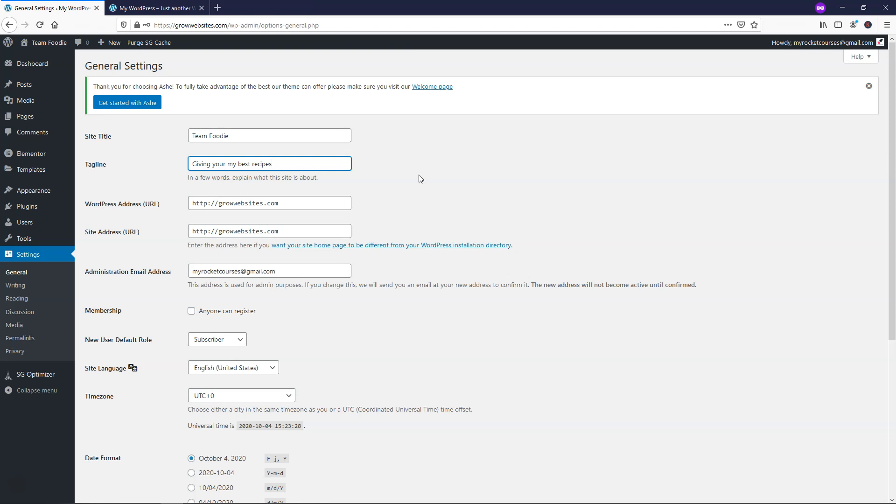
- Save timezone UTC-5, the 3:23 PM time format and Sunday as week start
scroll(418, 176, down, 2)
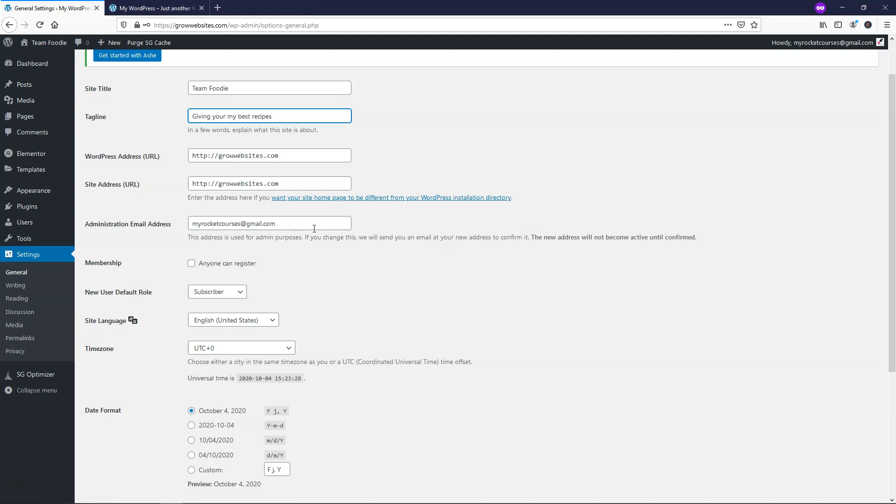
scroll(377, 246, down, 3)
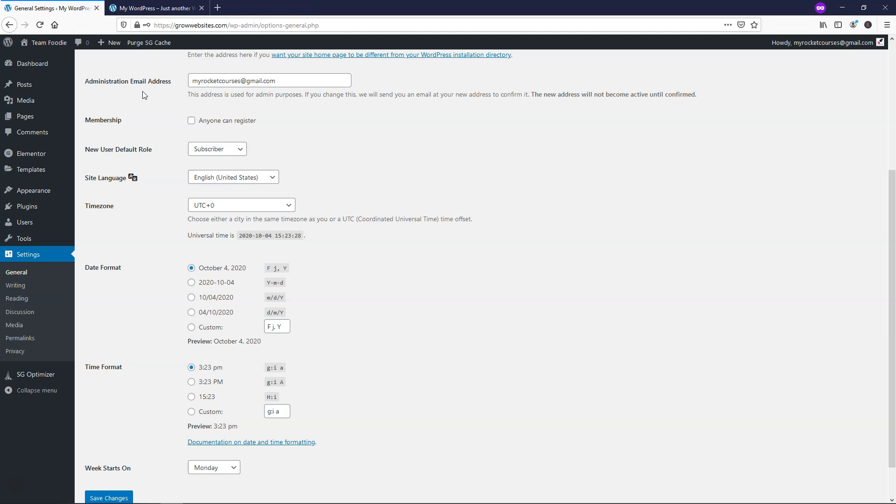
click(224, 208)
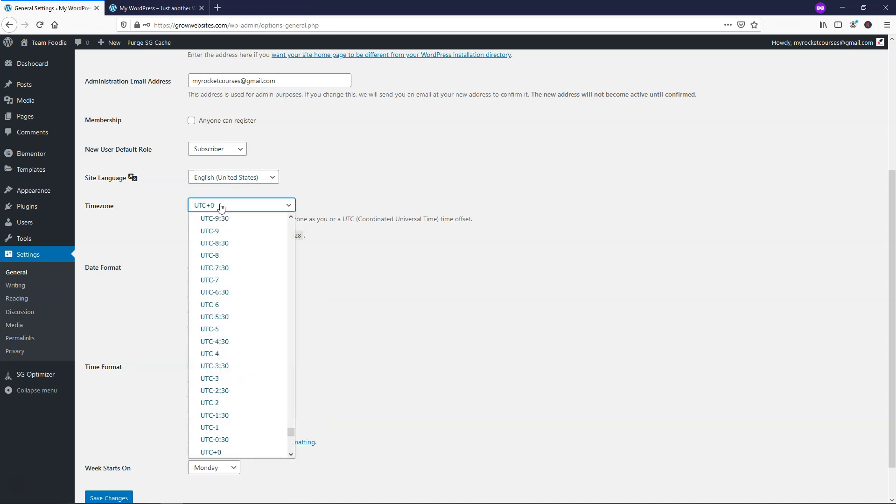
click(232, 331)
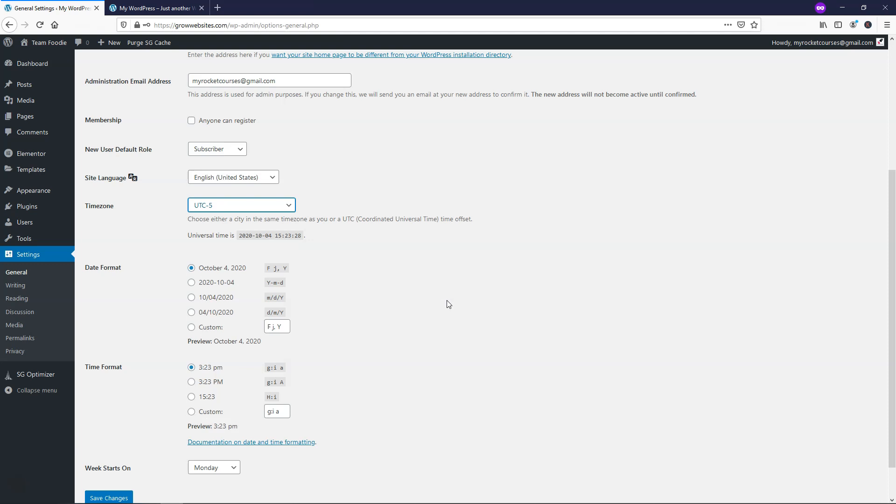
click(215, 208)
click(214, 207)
scroll(175, 379, down, 1)
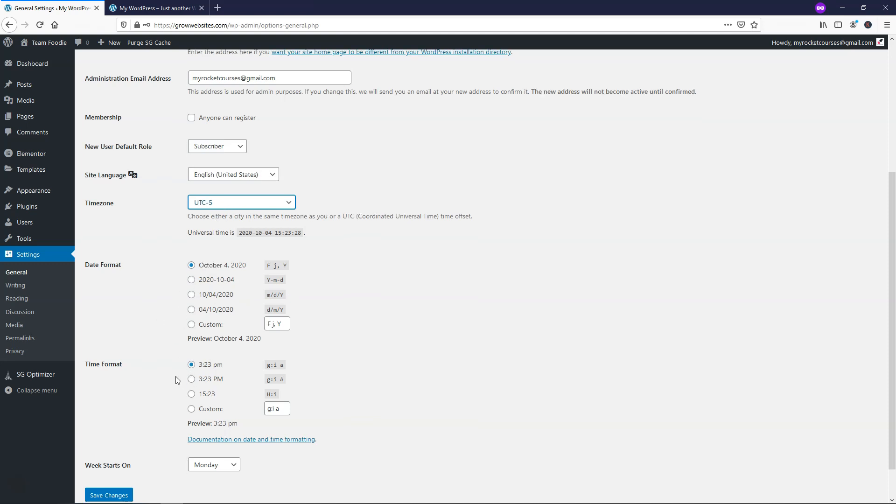
click(191, 339)
click(232, 425)
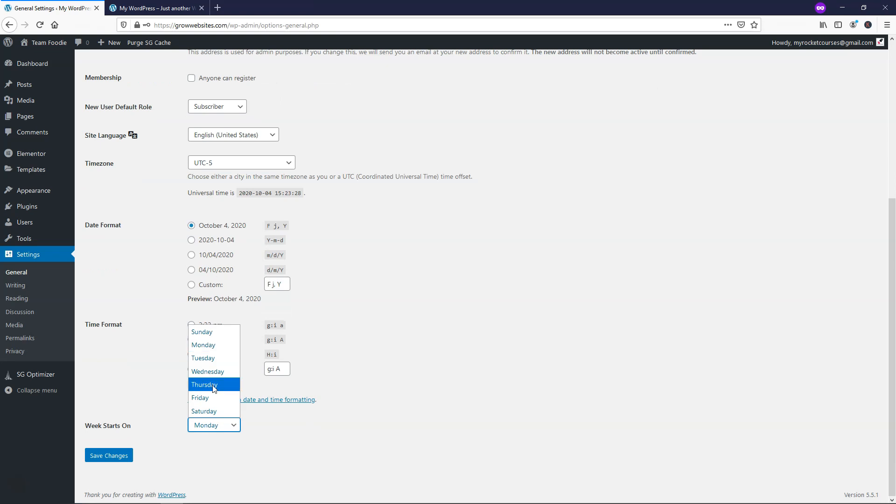
click(213, 332)
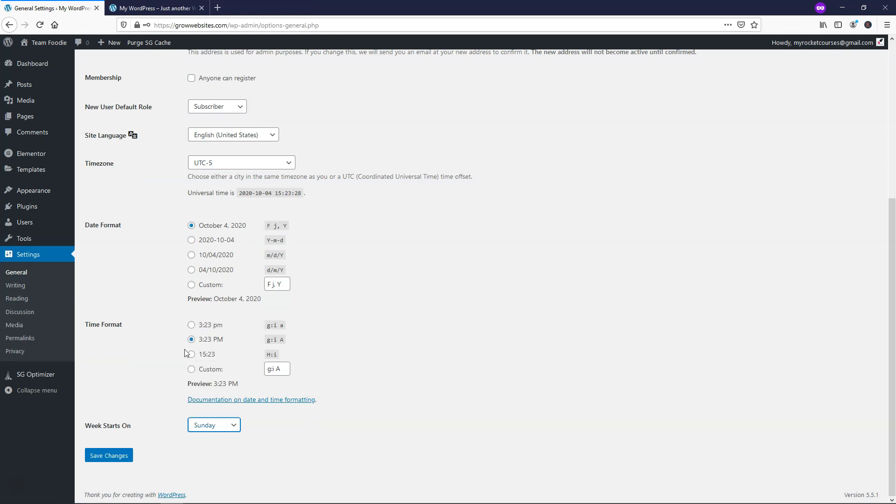
click(113, 459)
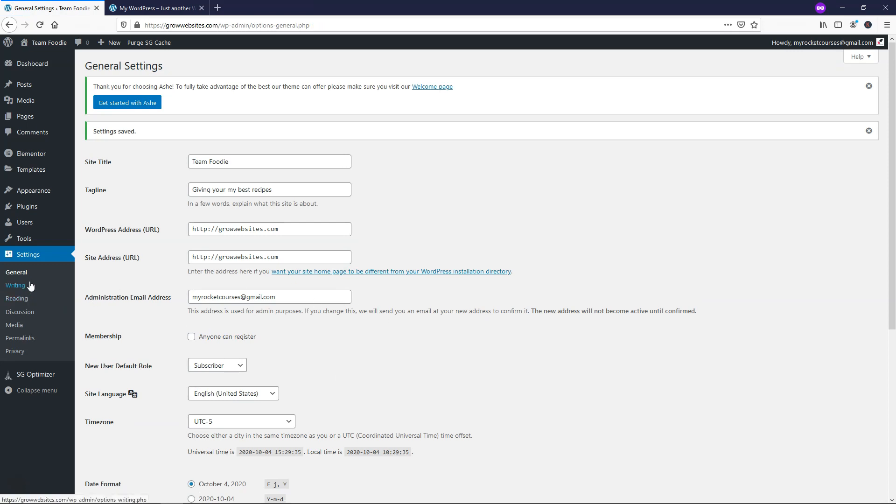
click(32, 298)
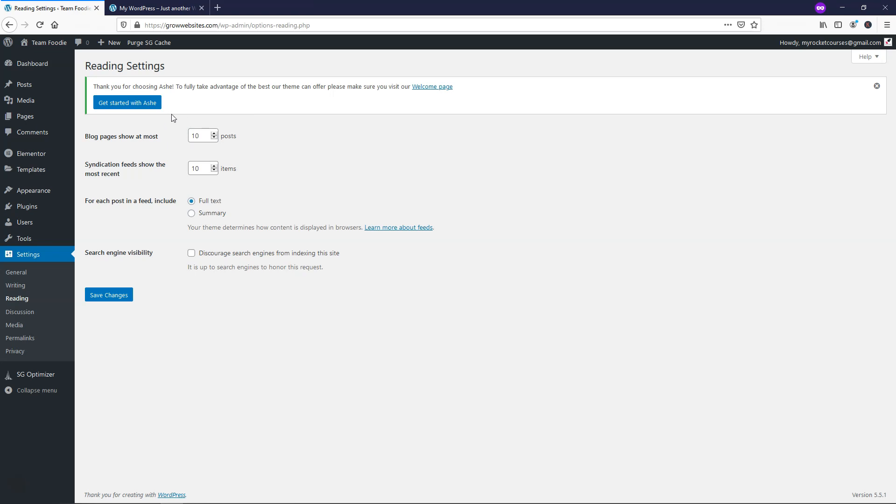
click(154, 8)
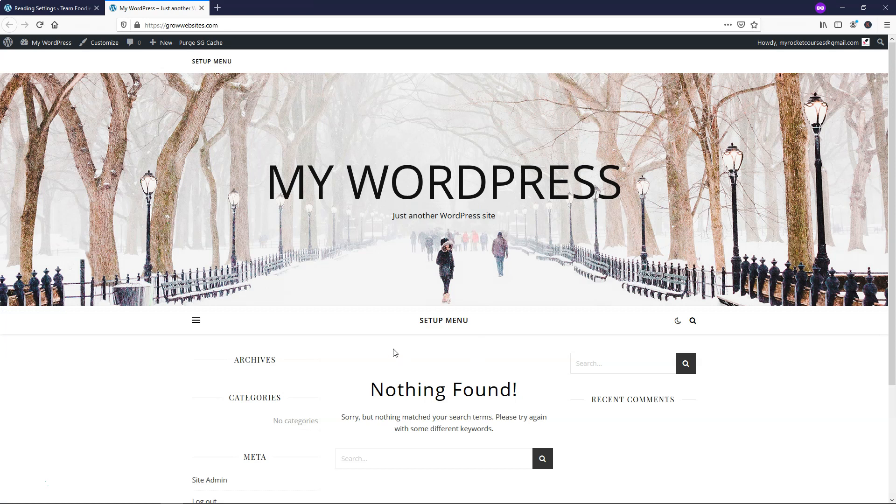
scroll(395, 353, down, 3)
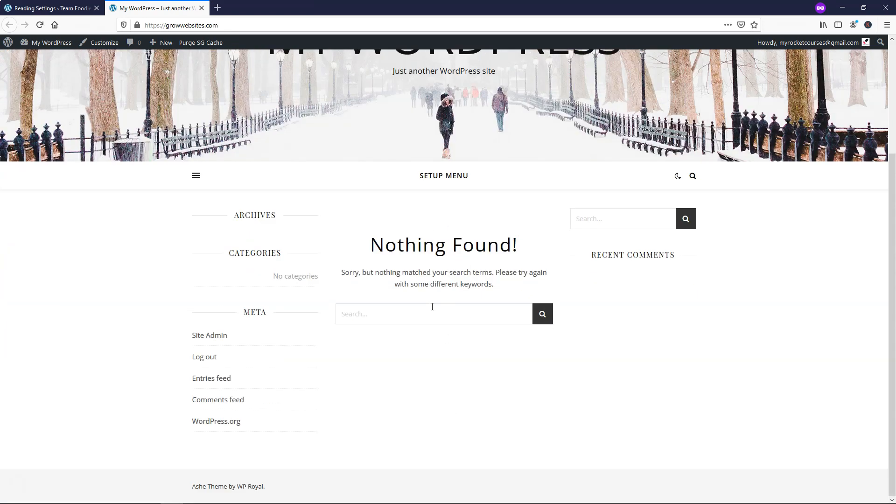
scroll(432, 306, up, 3)
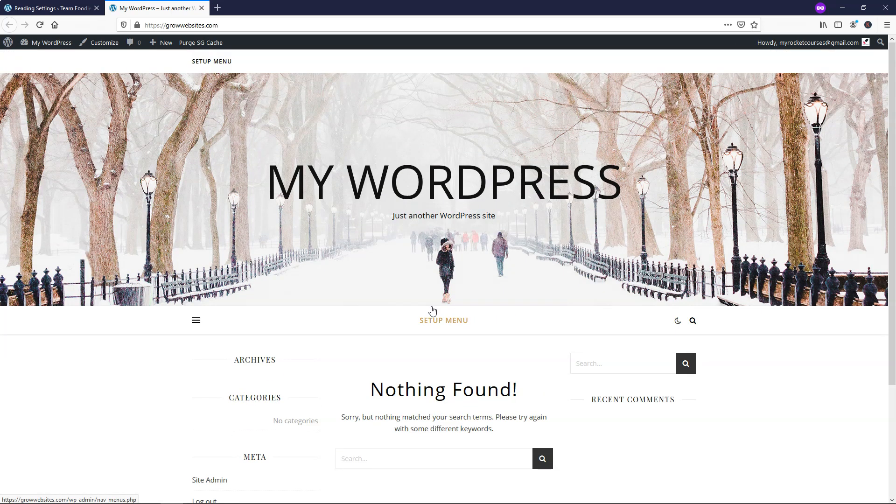
click(51, 8)
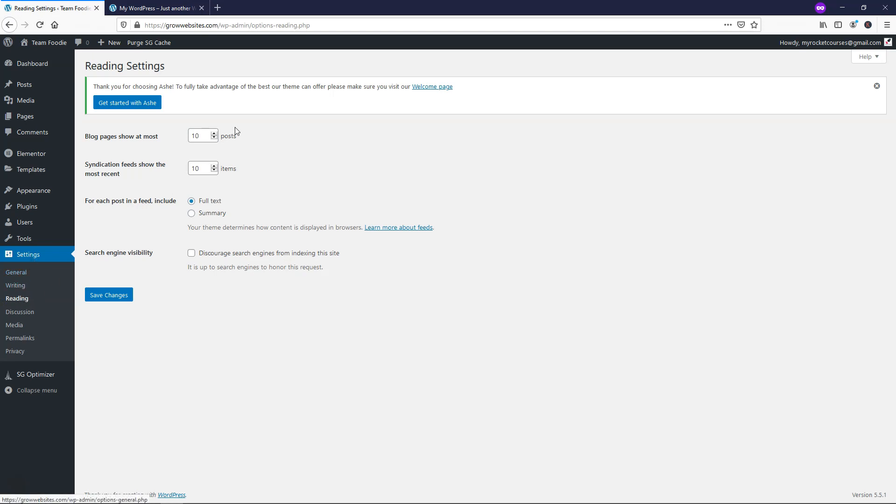
key(ctrl+Tab)
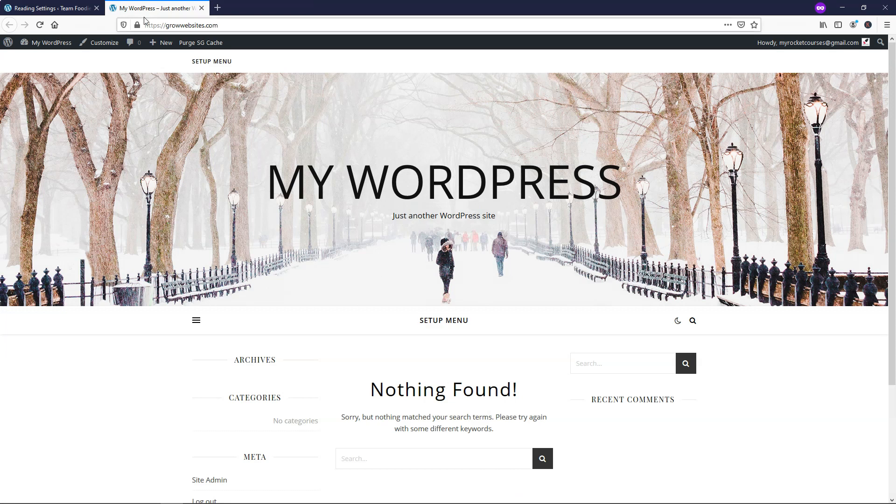
key(ctrl+Tab)
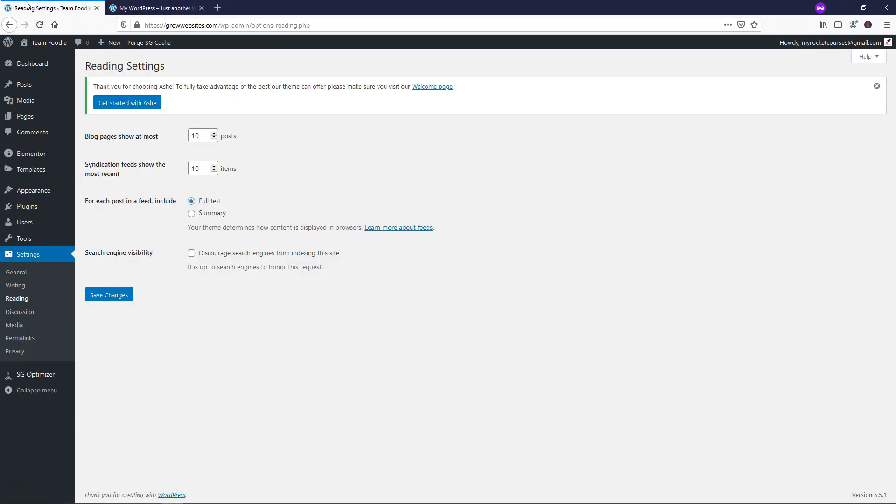
click(19, 314)
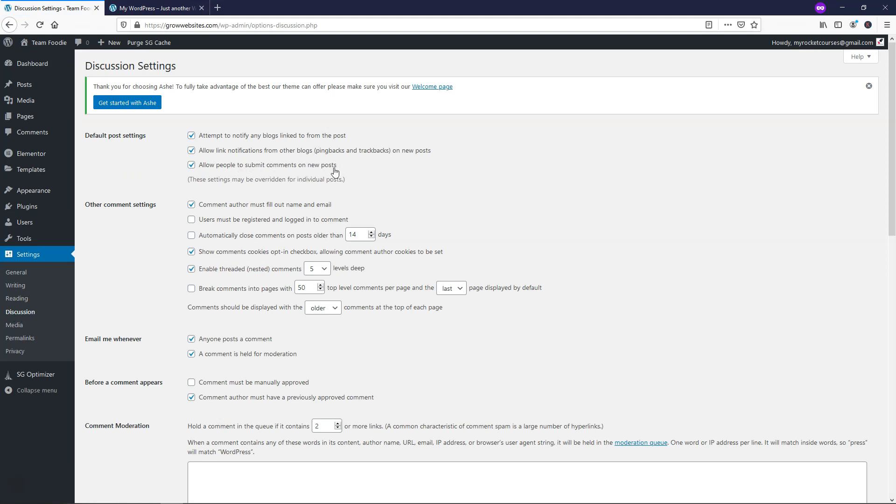
- Turn off comments on new posts, require manual comment approval, and save
click(191, 165)
scroll(181, 188, down, 3)
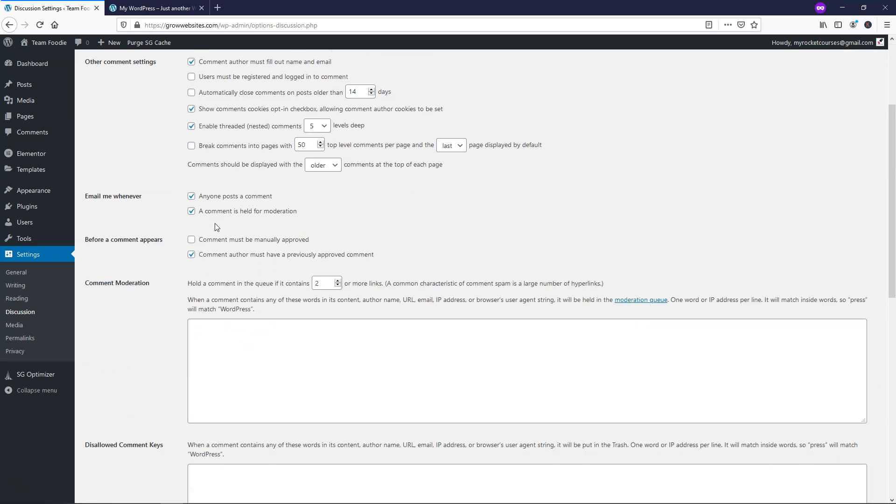
click(192, 240)
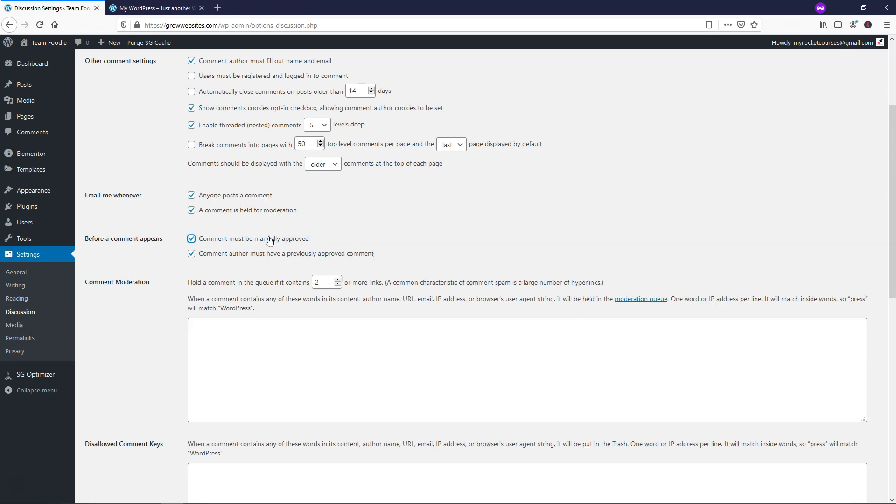
scroll(270, 240, down, 2)
scroll(269, 238, down, 7)
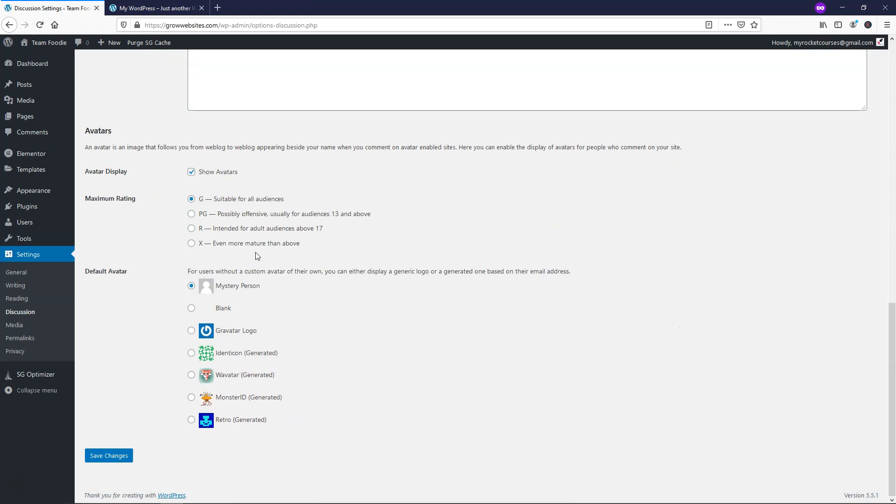
click(114, 456)
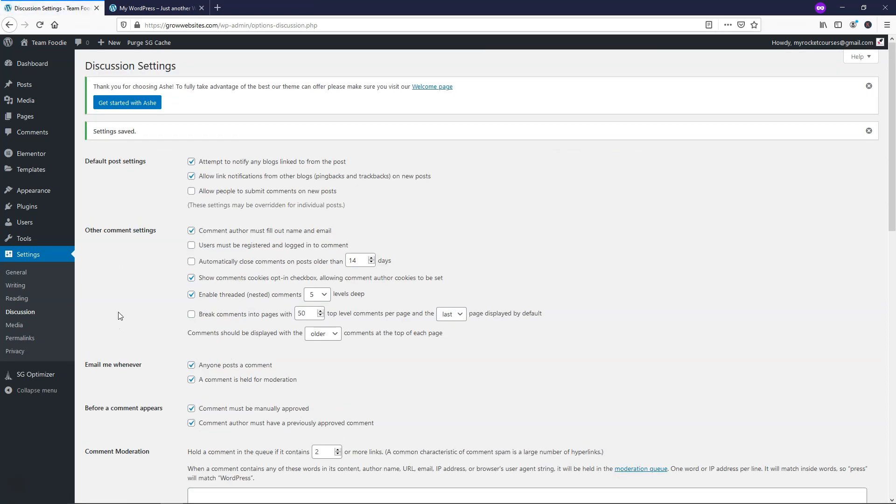
- Set the permalink structure to Post name and save it
click(19, 339)
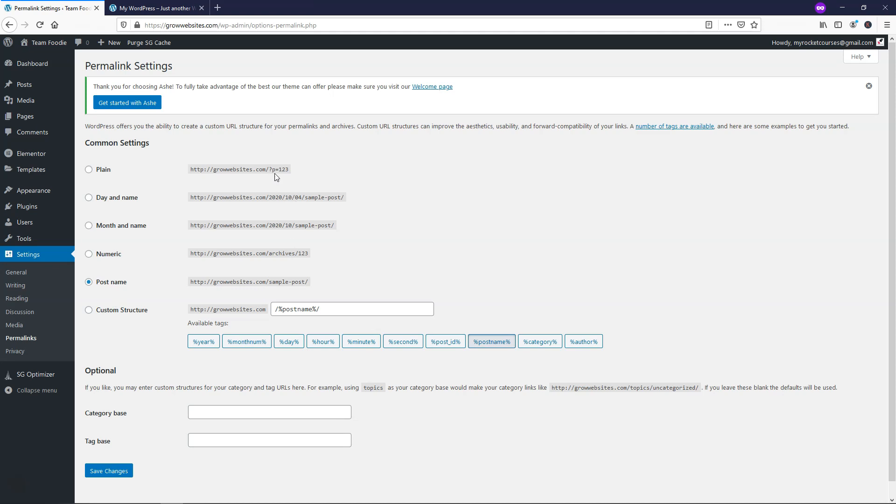
click(91, 171)
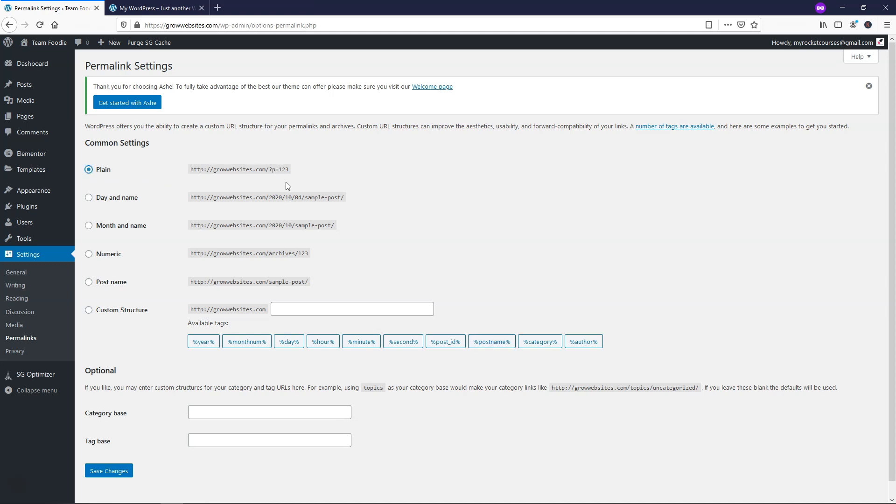
click(86, 283)
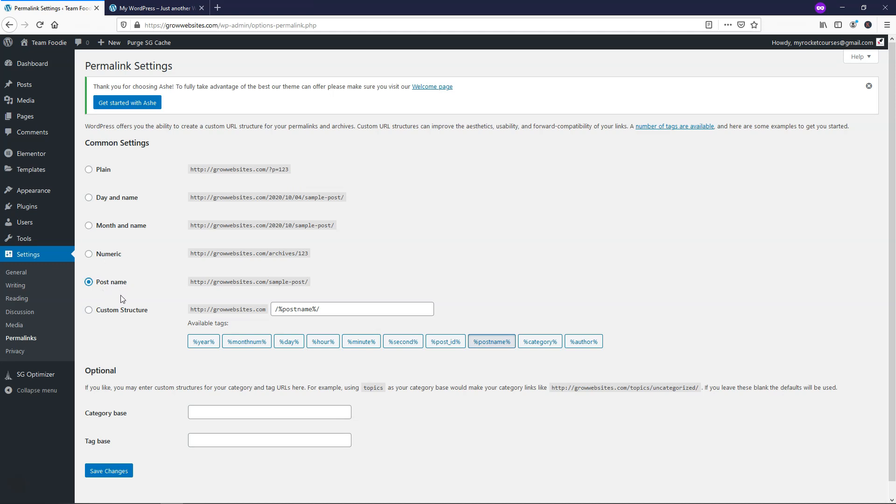
click(119, 472)
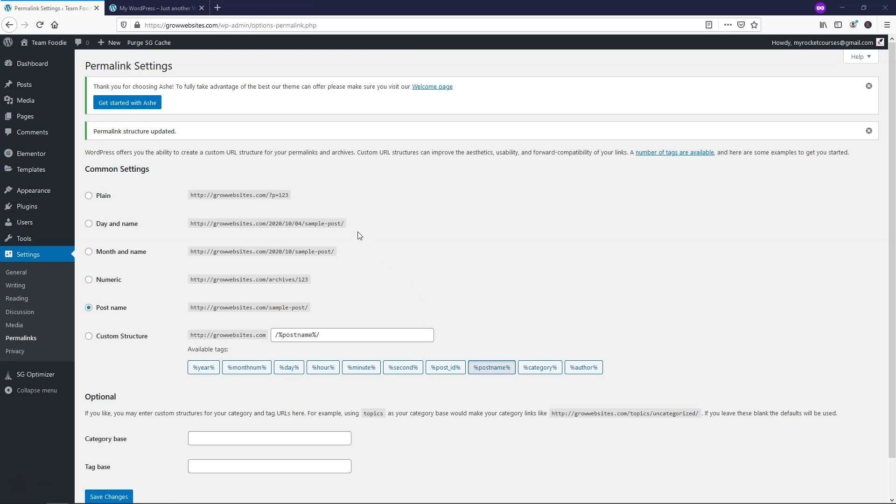
- Check the live site's front page after the permalink change
mouse_move(47, 119)
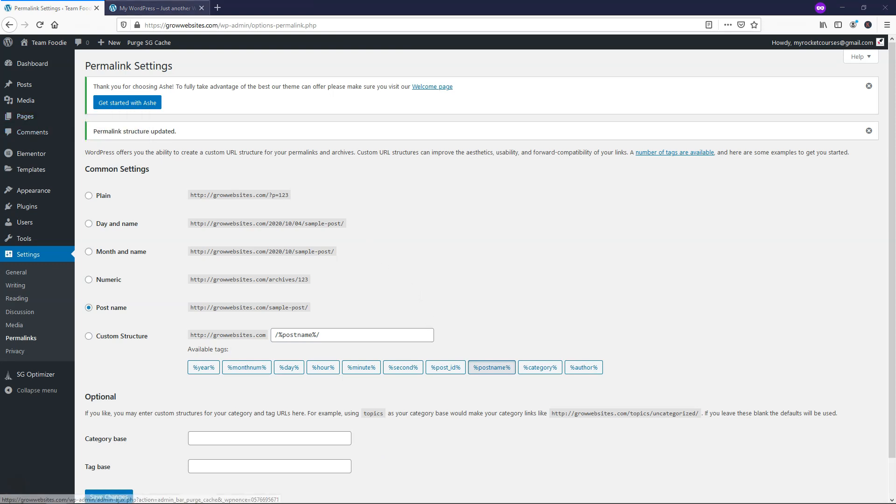
click(154, 8)
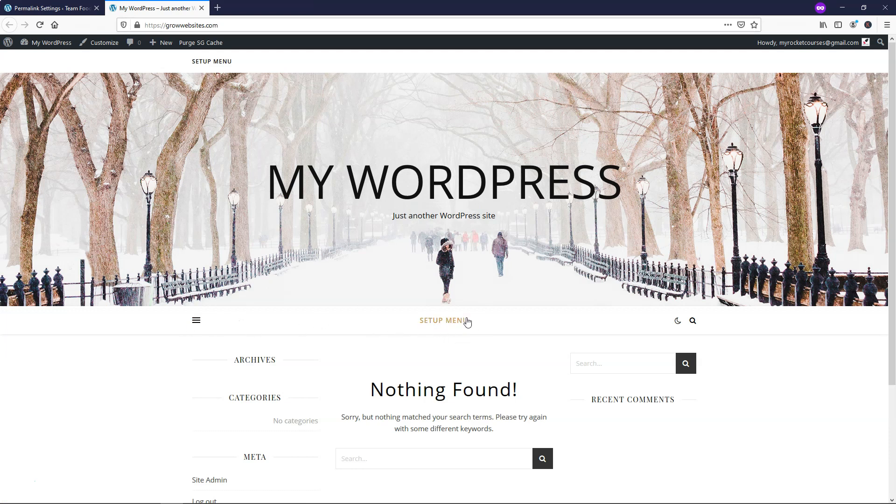
click(51, 8)
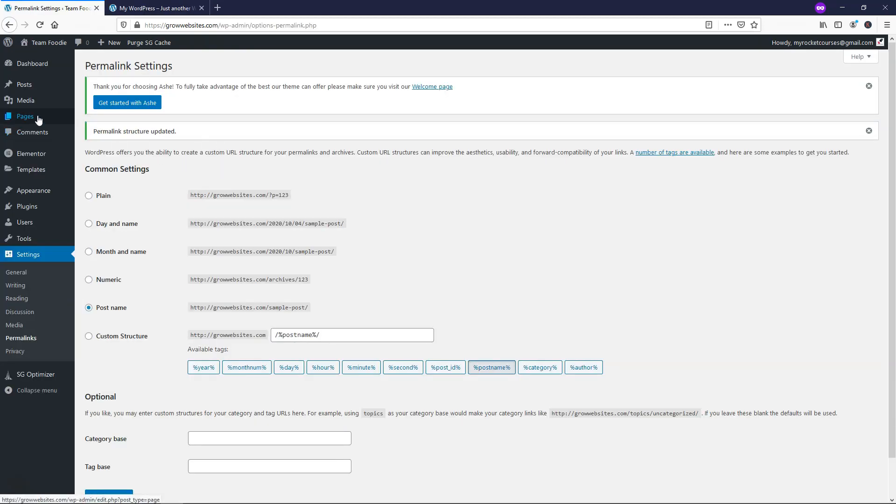
mouse_move(38, 120)
click(96, 133)
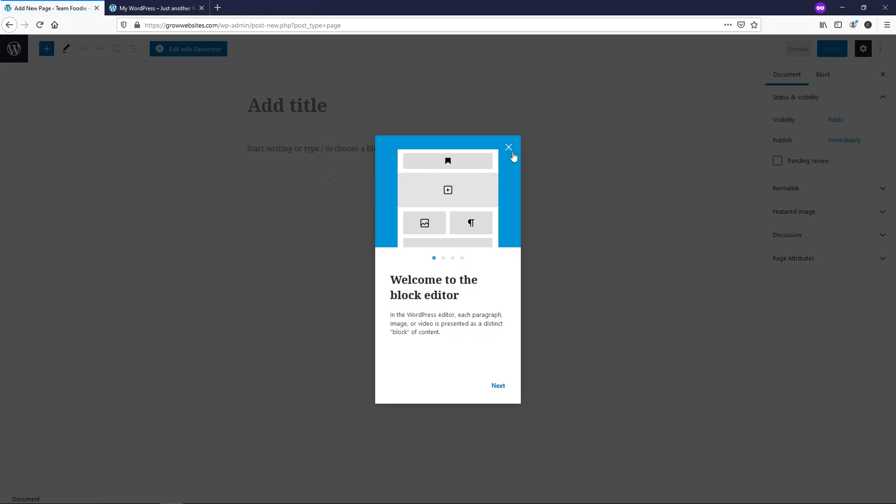
- Publish a new empty page titled 'About'
click(509, 148)
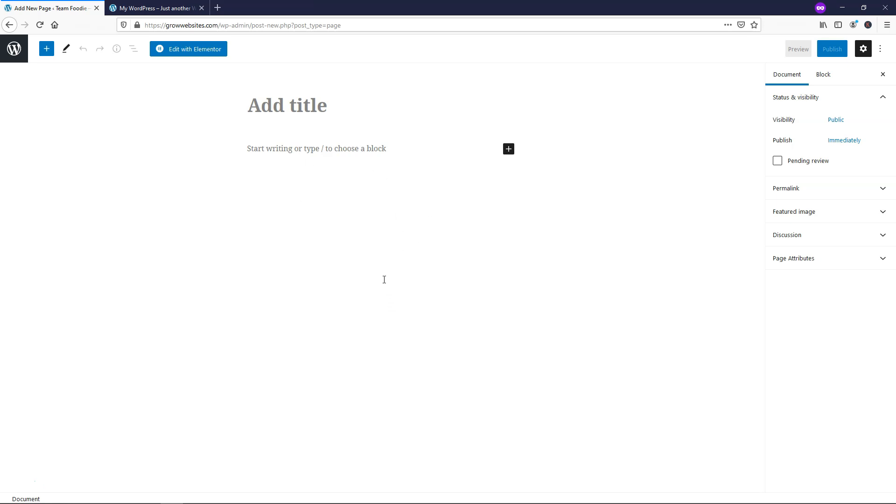
click(291, 104)
text(About)
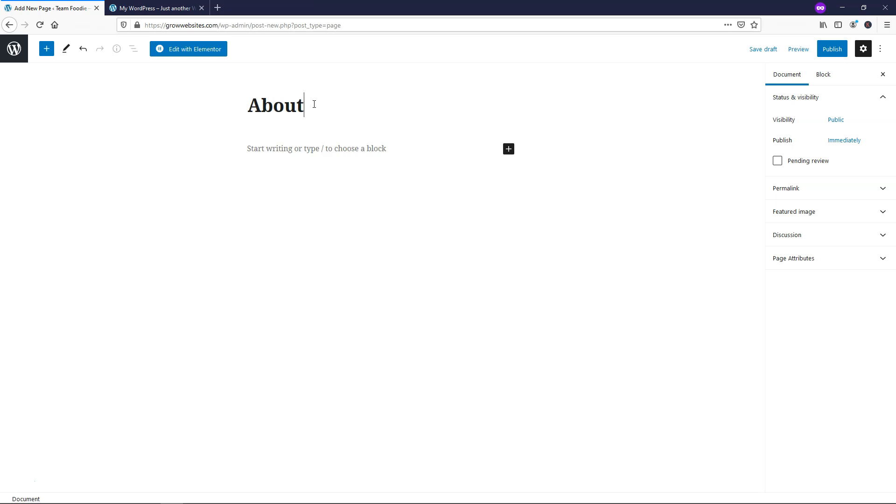
click(831, 52)
click(801, 49)
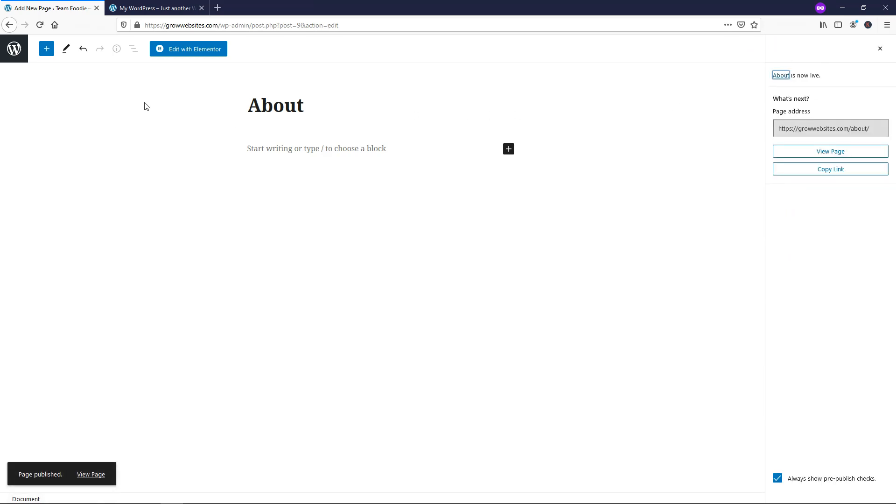
click(14, 49)
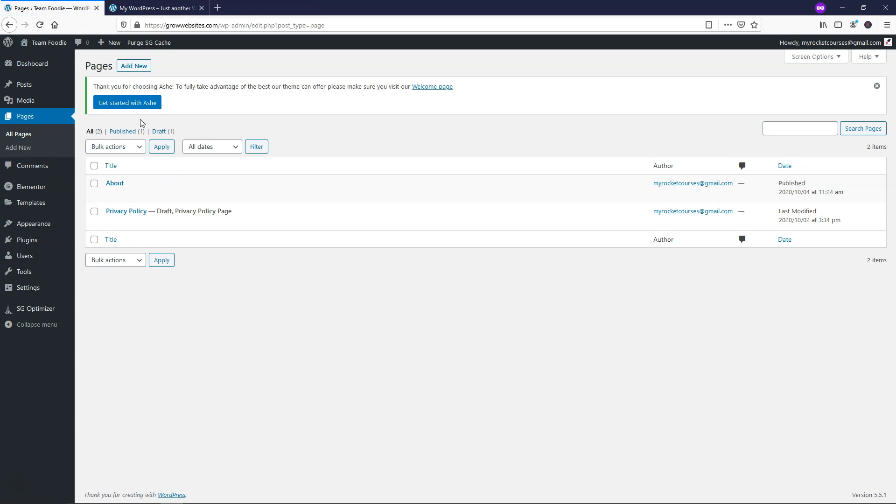
- Publish a second empty page titled 'Contact' and return to the Pages list
click(120, 71)
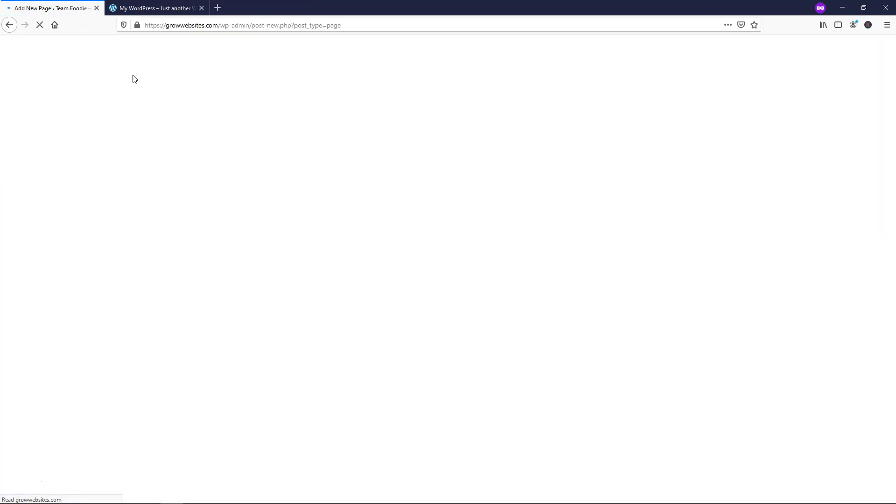
text(Contact)
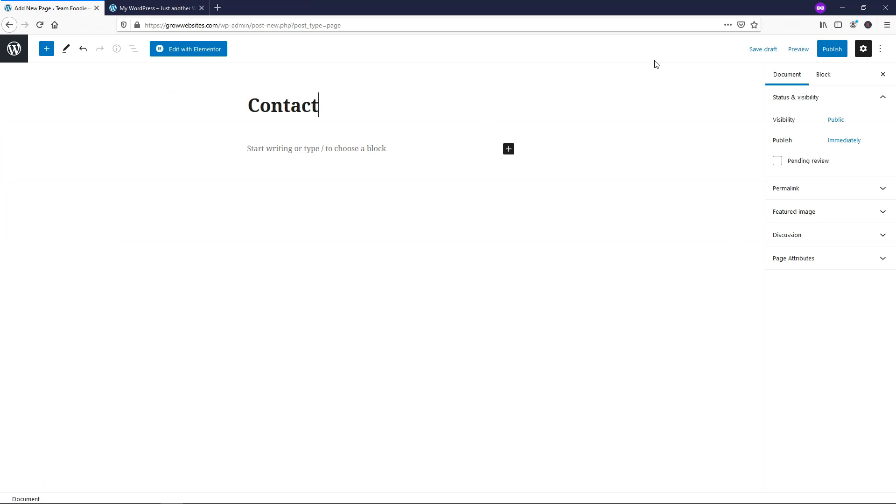
click(834, 50)
click(797, 50)
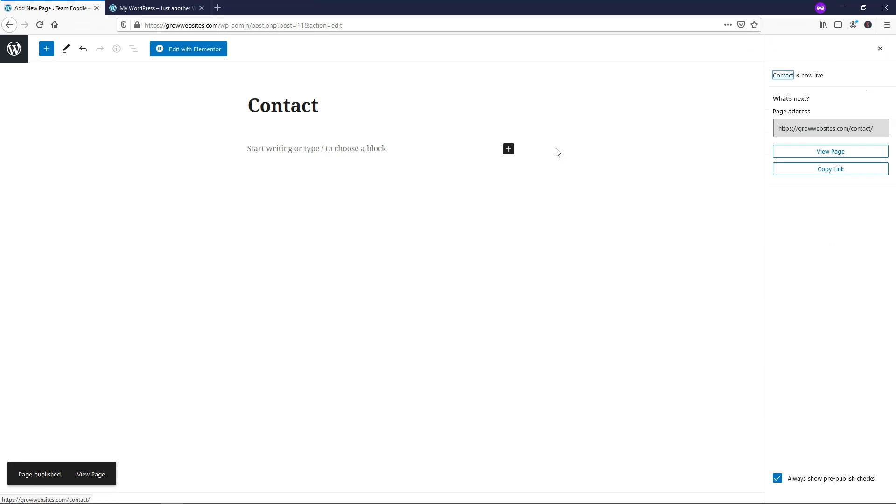
click(14, 50)
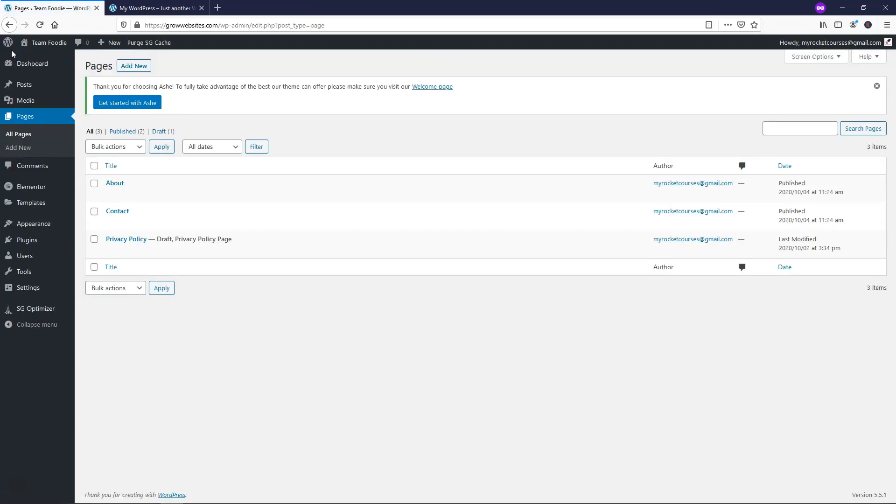
- Create a new menu named 'Main Menu' assigned to the Main Menu location
mouse_move(50, 231)
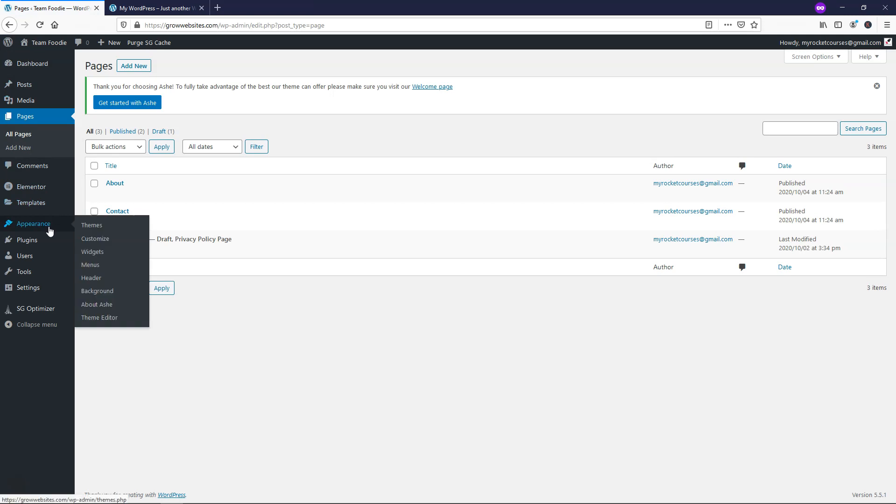
click(90, 264)
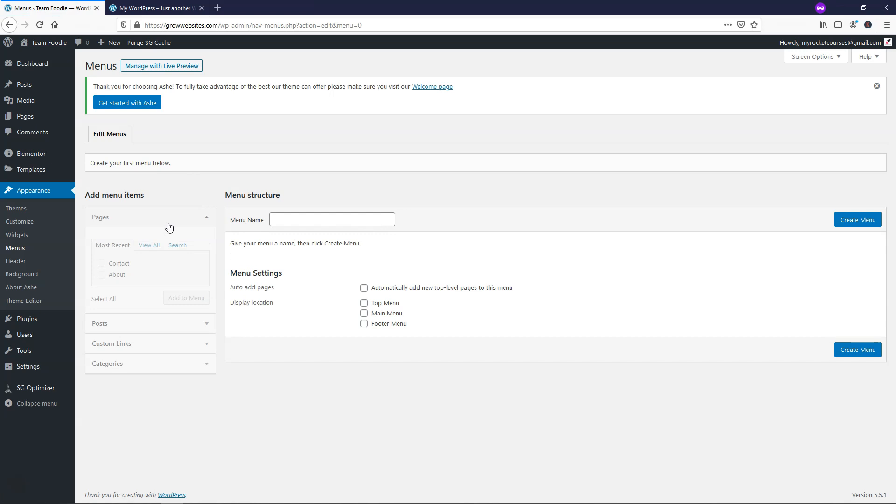
click(393, 317)
click(298, 220)
text(Main Menu)
click(843, 222)
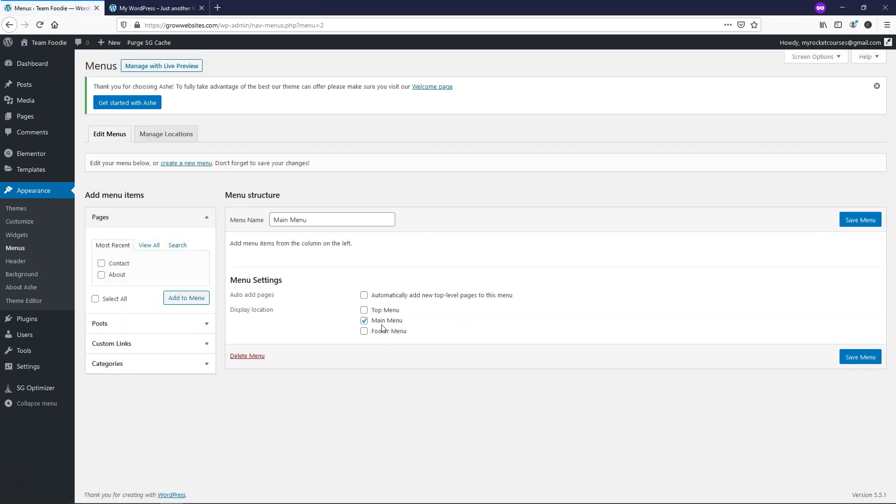
- Add About and Contact as top-level items, About first, and save the menu
click(126, 7)
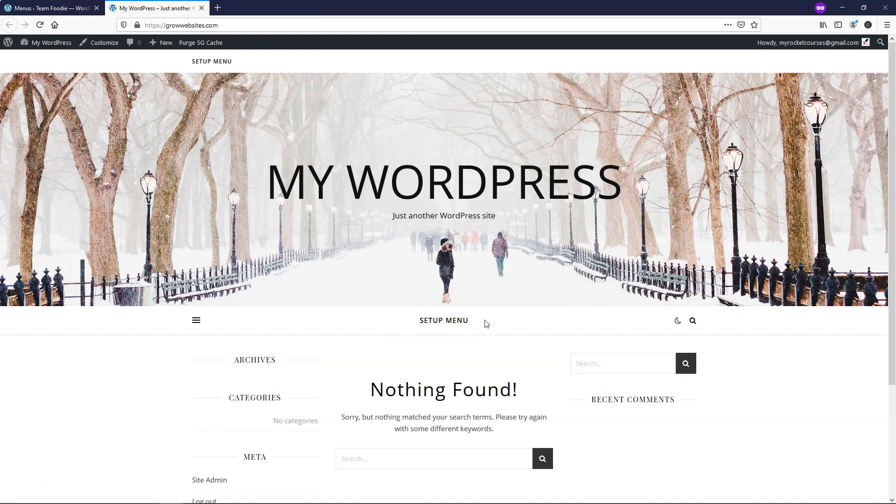
click(55, 7)
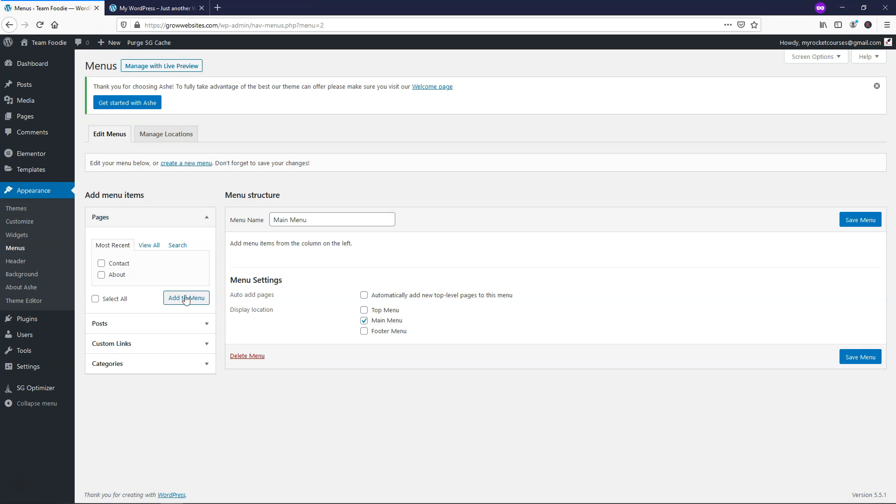
click(101, 263)
click(101, 275)
click(195, 299)
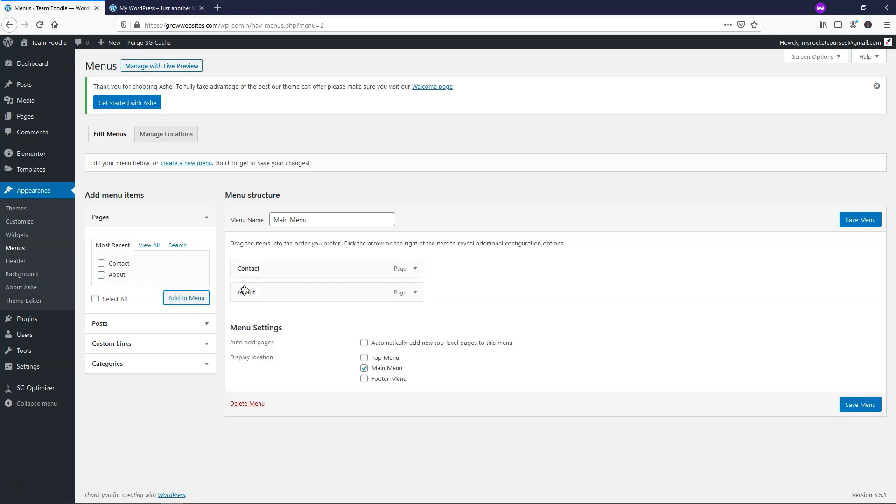
drag(294, 290, 279, 275)
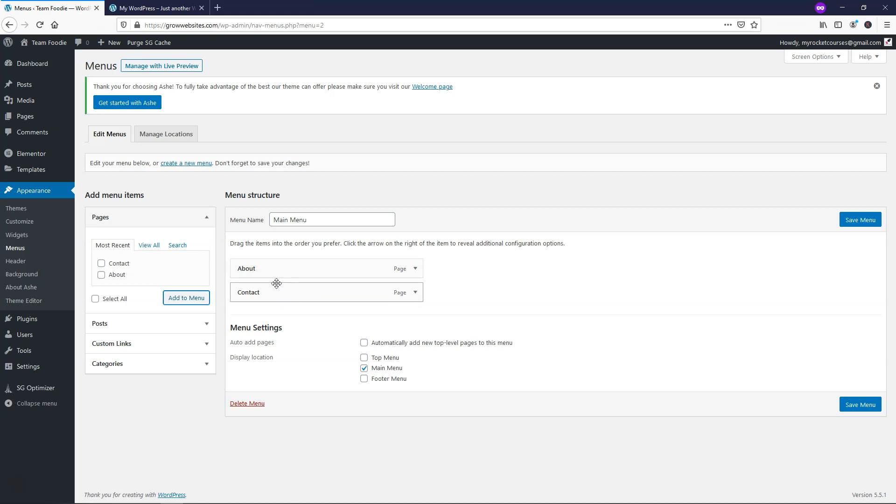
drag(263, 292, 292, 291)
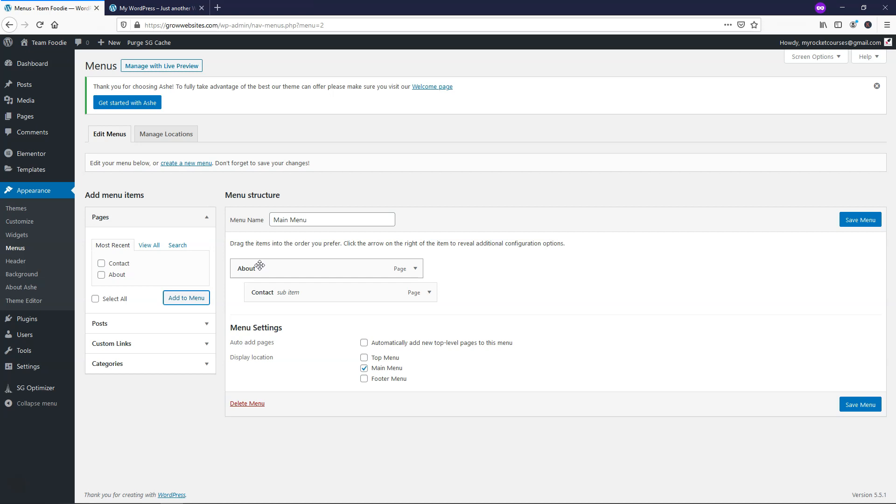
drag(307, 292, 262, 288)
click(849, 223)
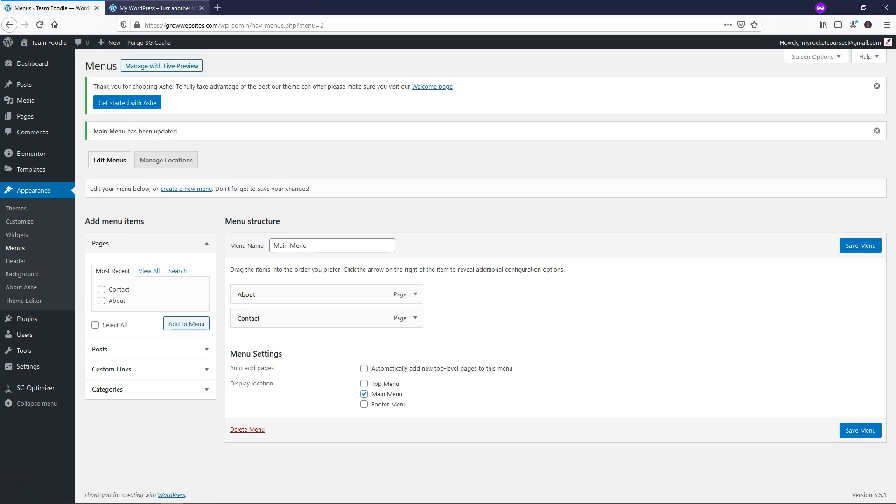
- Reload the live site and open the About page from its new navigation menu
click(154, 8)
click(41, 28)
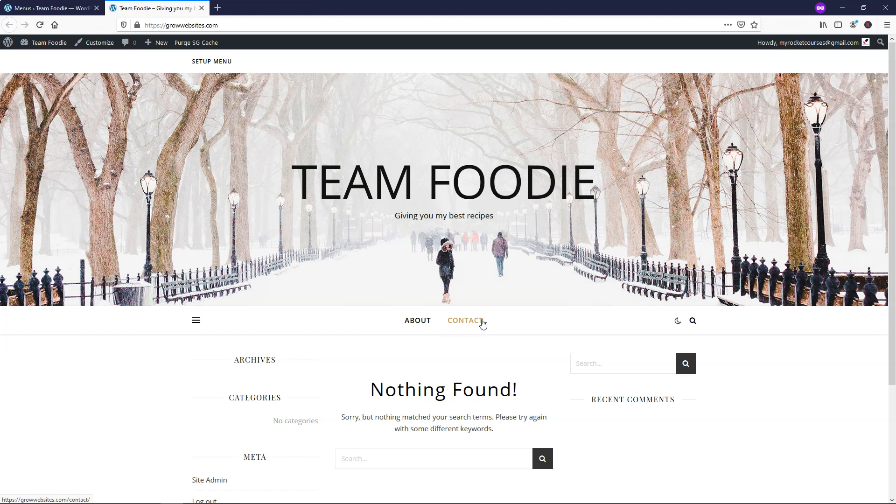
click(416, 322)
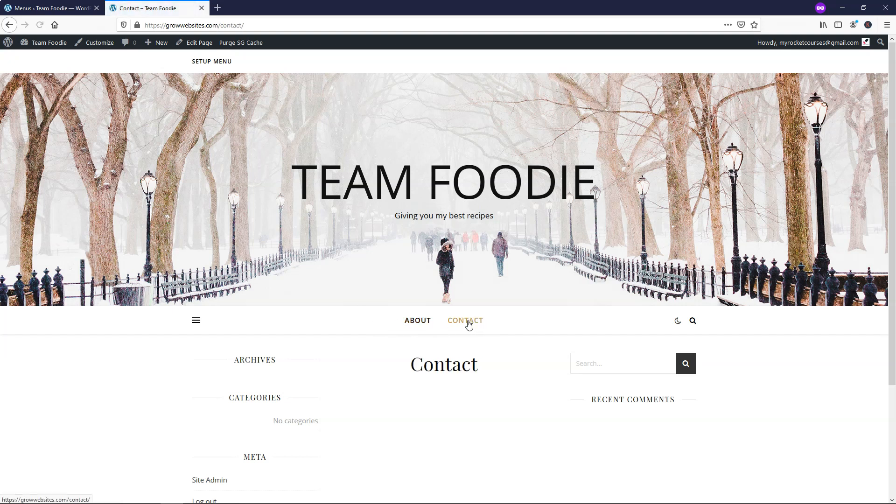
click(423, 323)
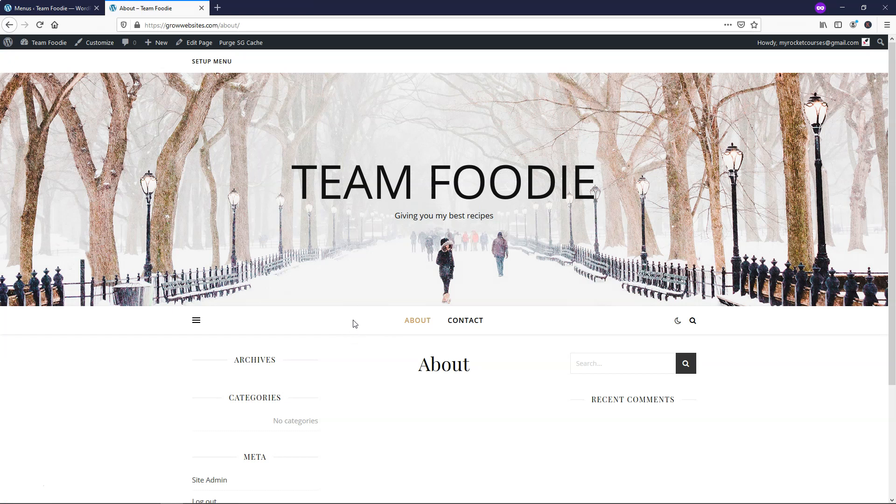
- Expand the Custom Links panel in the menu editor
click(46, 8)
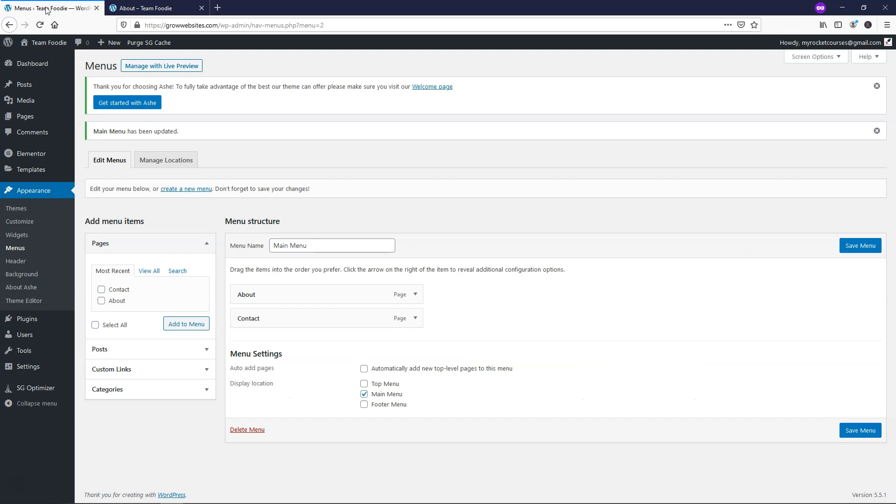
click(139, 371)
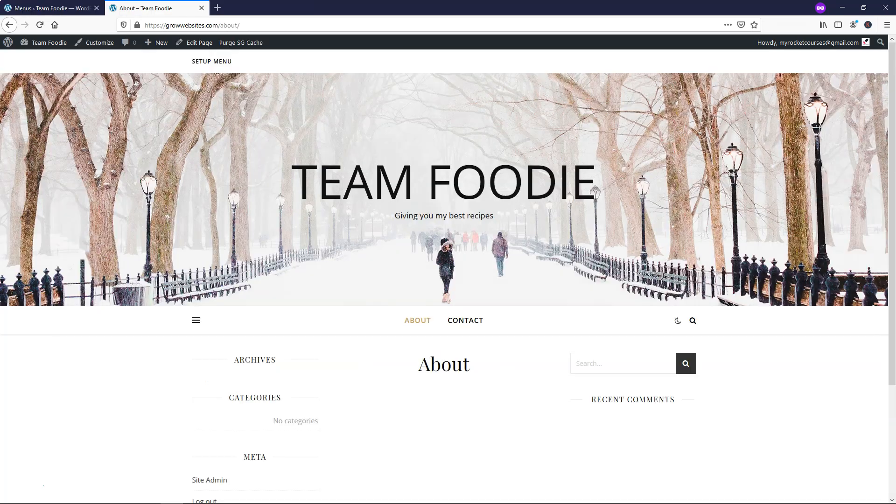
click(145, 8)
- Copy the site's domain from the live page's address bar
drag(217, 26, 145, 27)
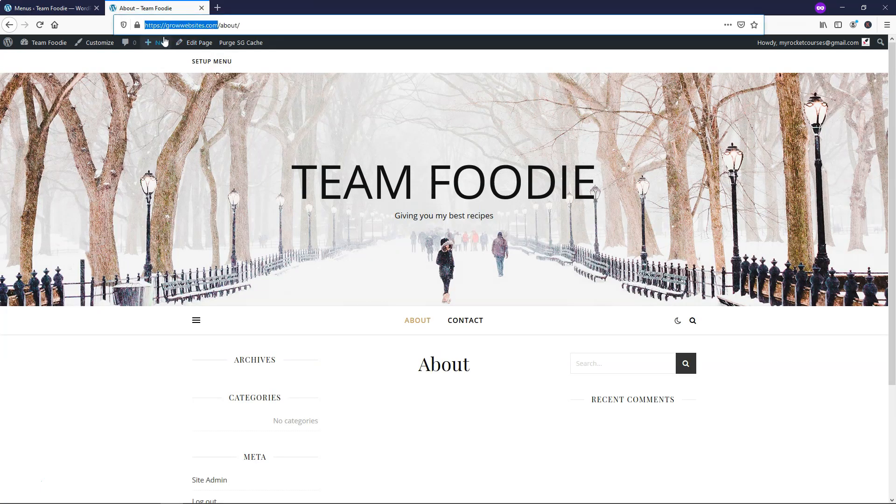
right_click(204, 27)
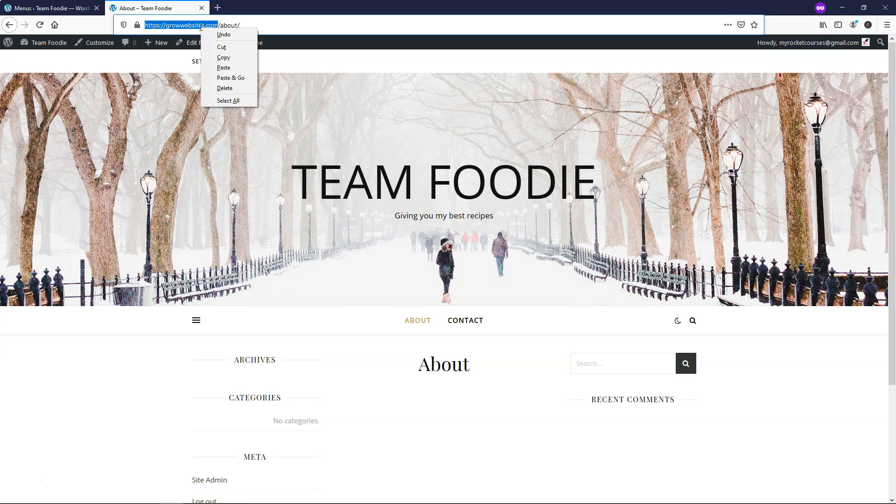
click(224, 56)
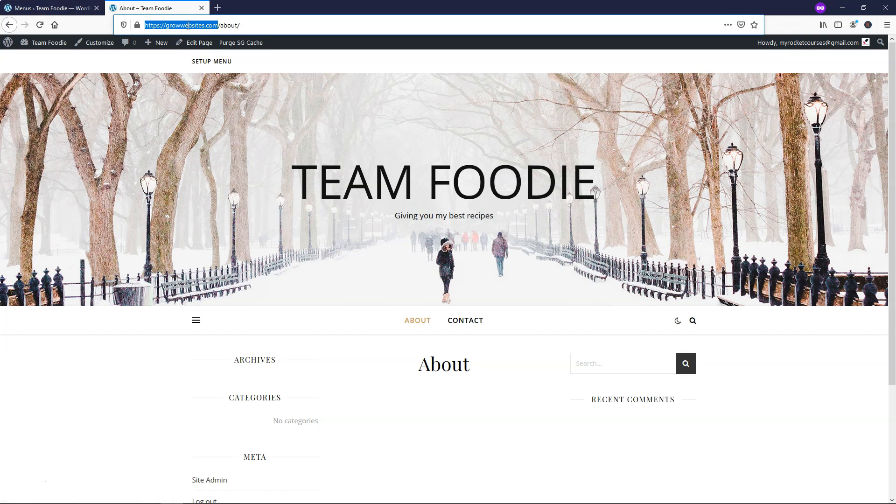
- Enter the site address as a custom link URL with link text 'Home'
click(51, 8)
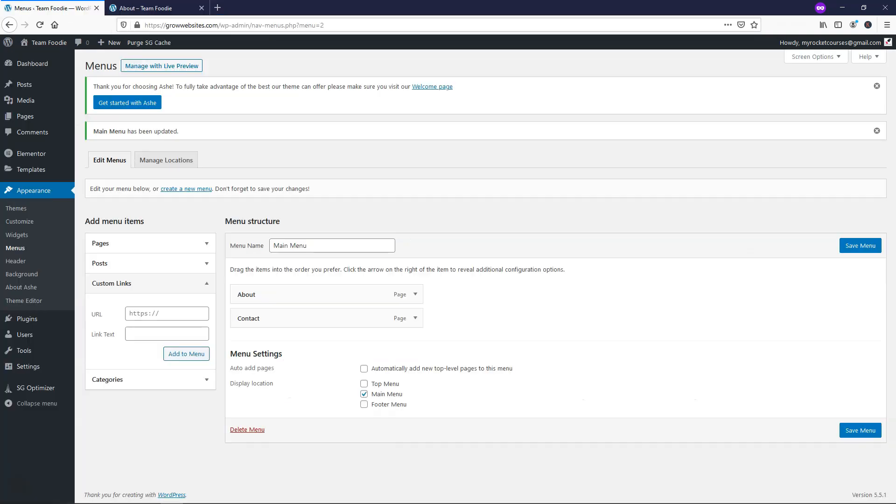
click(145, 314)
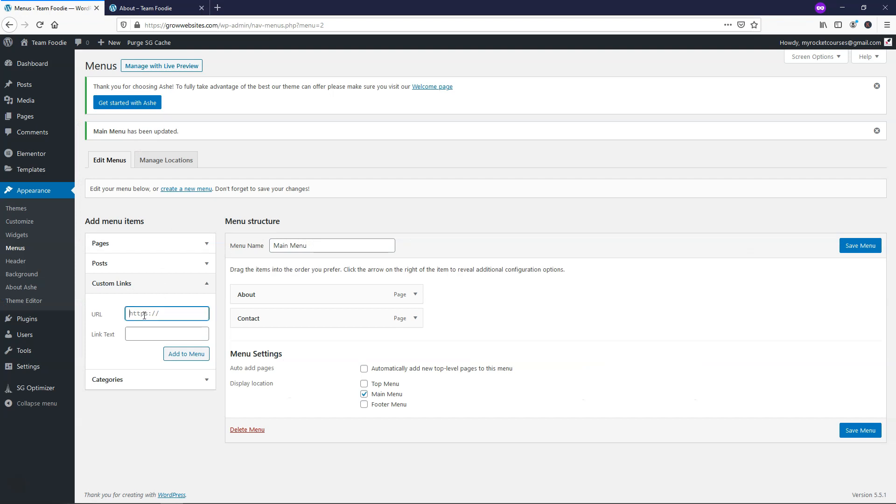
key(ctrl+v)
drag(138, 315, 164, 314)
click(171, 312)
key(End)
click(176, 330)
text(Home)
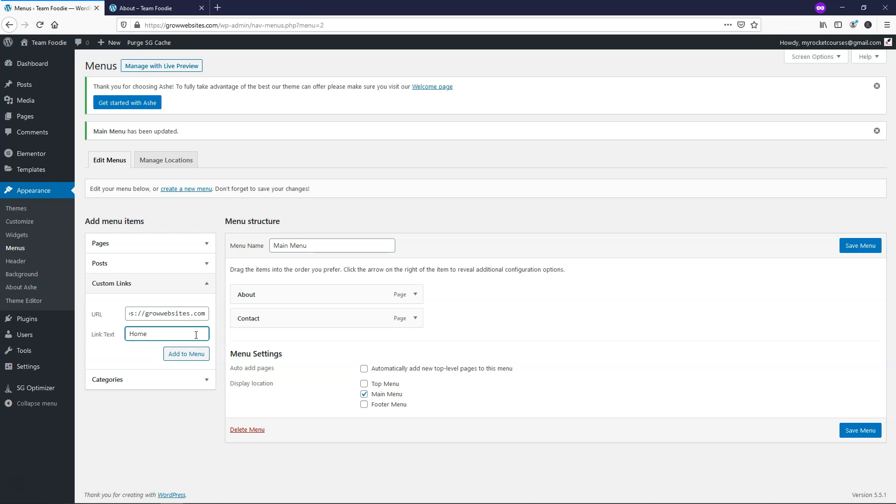
- Add the Home link to the Main Menu, move it to the top, and save
click(186, 357)
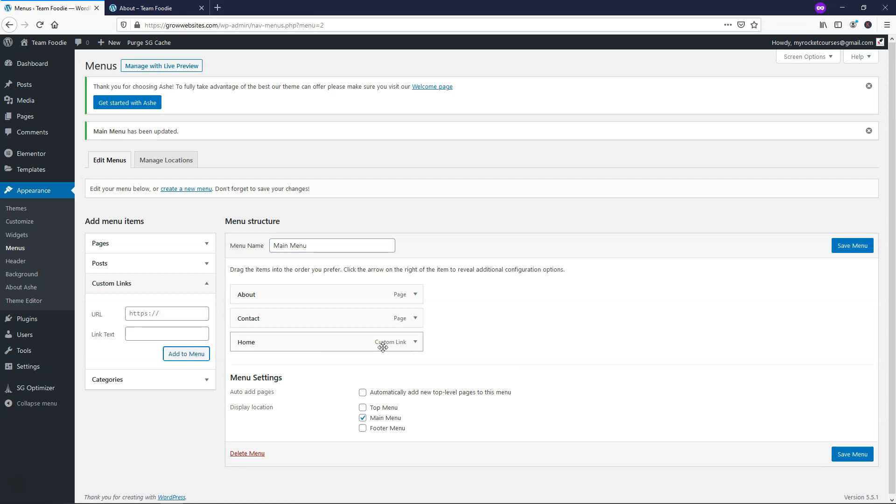
drag(289, 345, 257, 299)
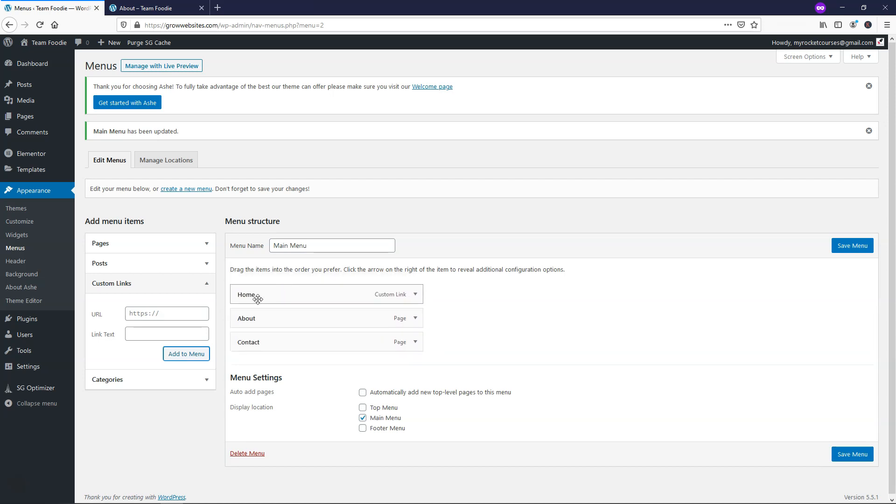
click(839, 247)
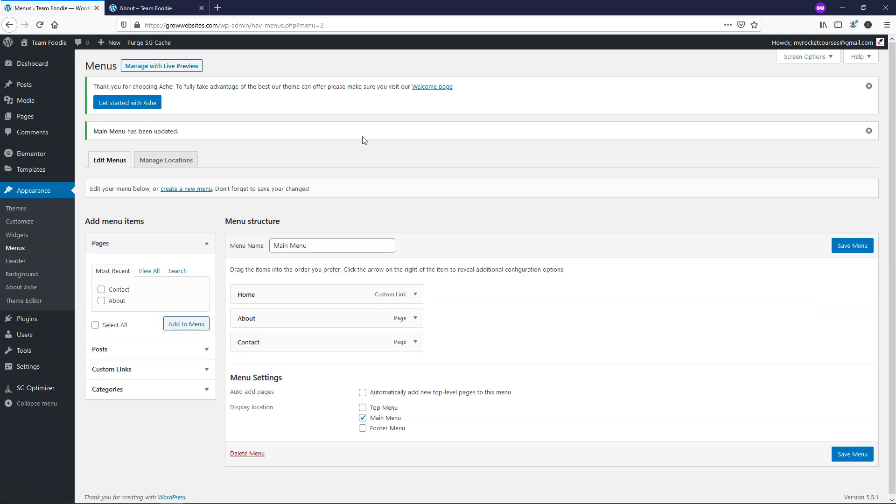
click(145, 8)
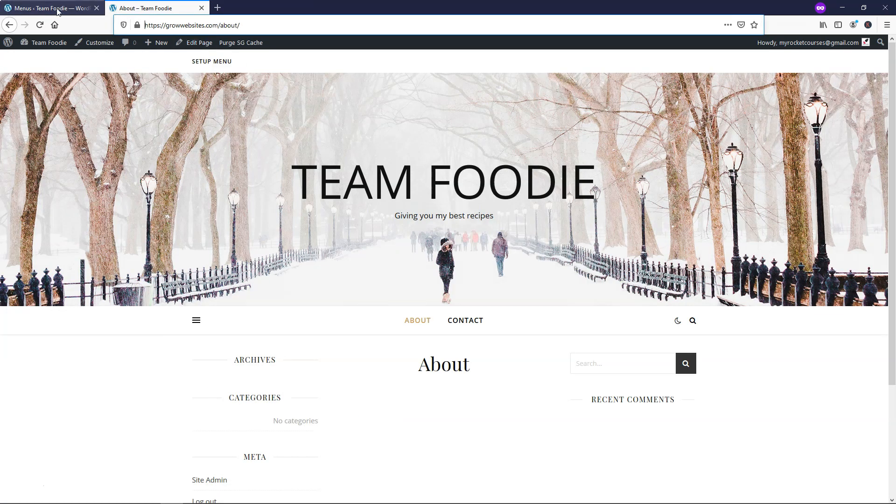
- Reload the live site, visit Contact, then open HOME and scroll through the homepage
click(40, 25)
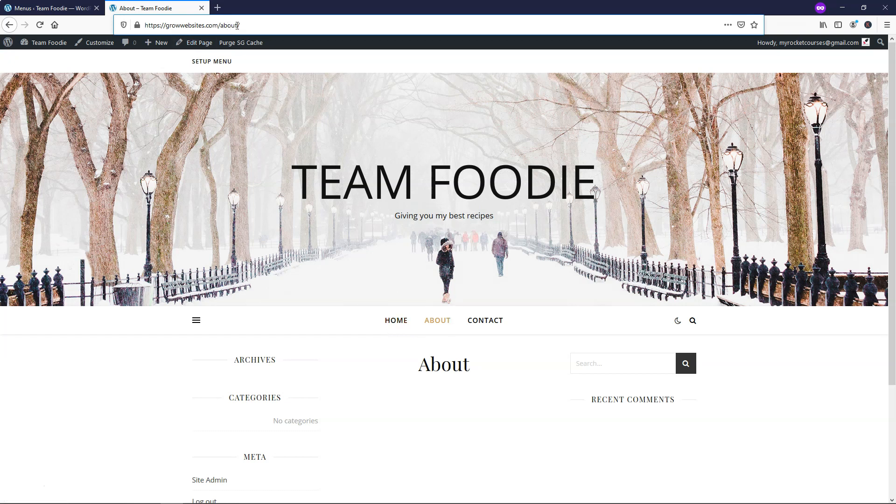
click(491, 322)
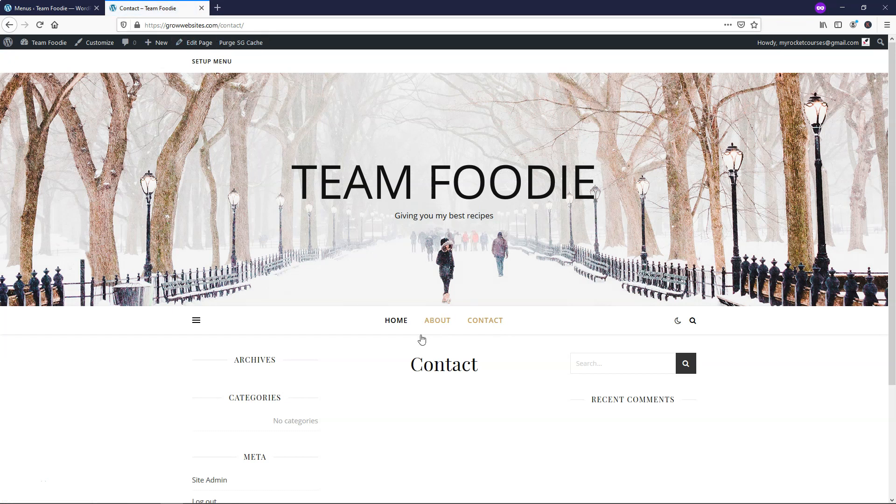
click(390, 322)
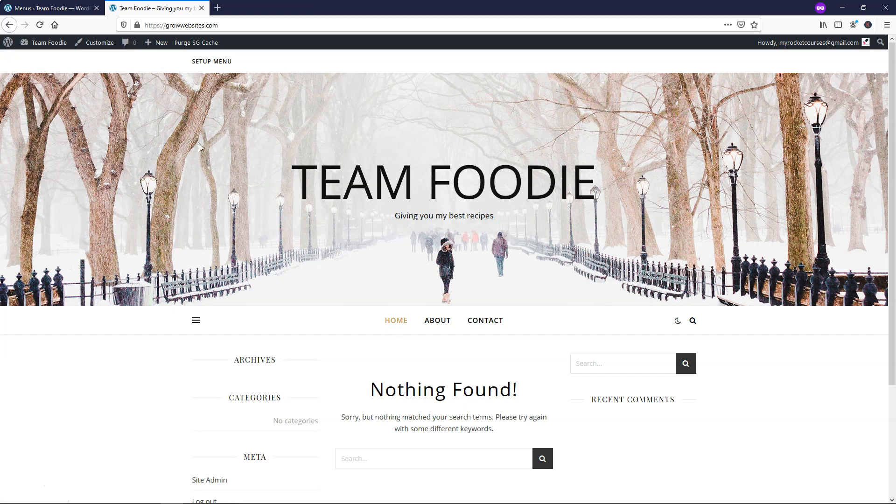
scroll(419, 294, down, 3)
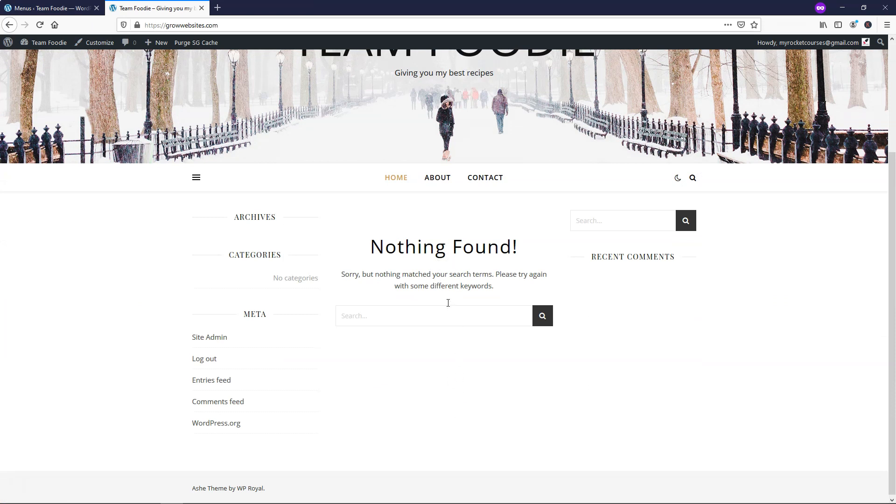
scroll(422, 267, up, 3)
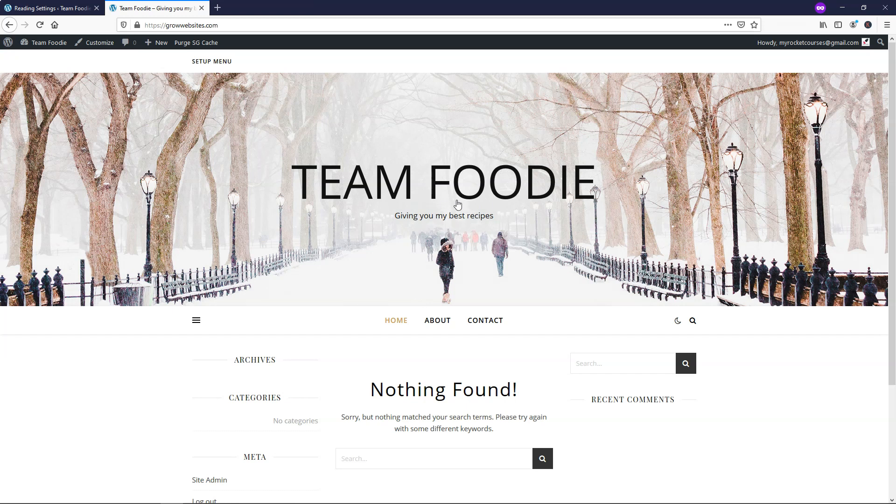
scroll(690, 434, down, 3)
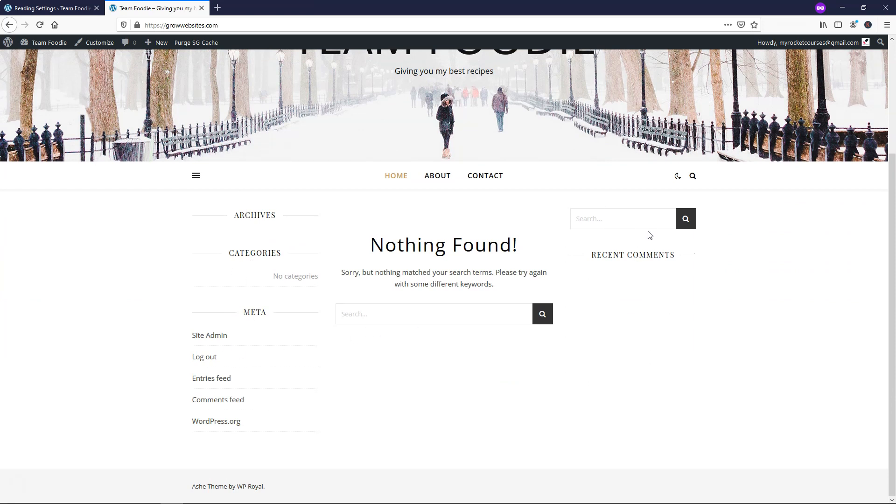
scroll(619, 243, up, 3)
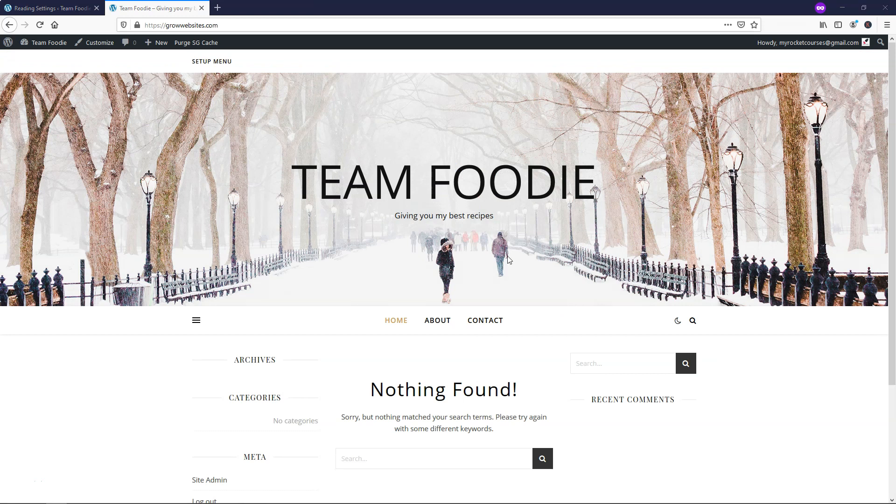
click(59, 6)
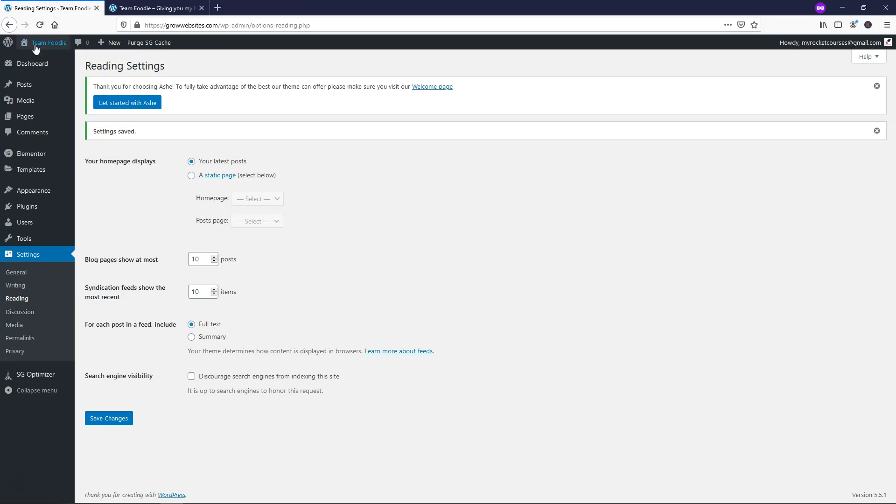
- Open the Ashe Customizer from Appearance and go to its Skins settings
mouse_move(45, 197)
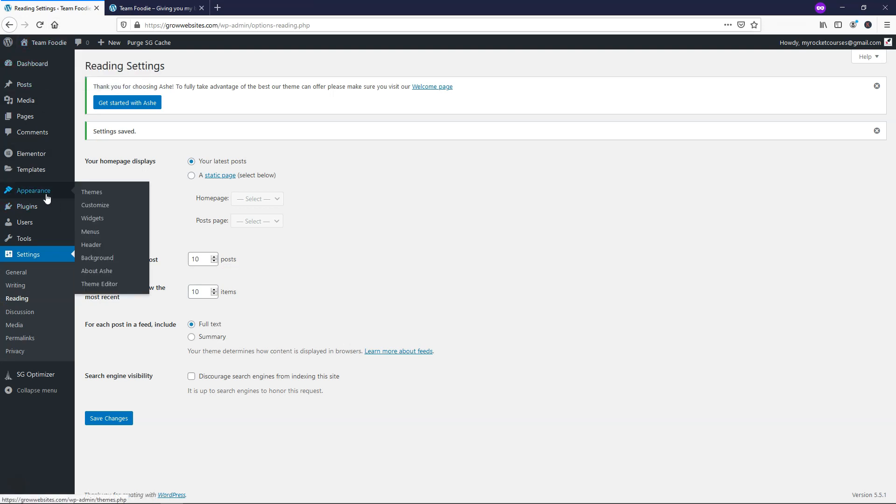
click(94, 210)
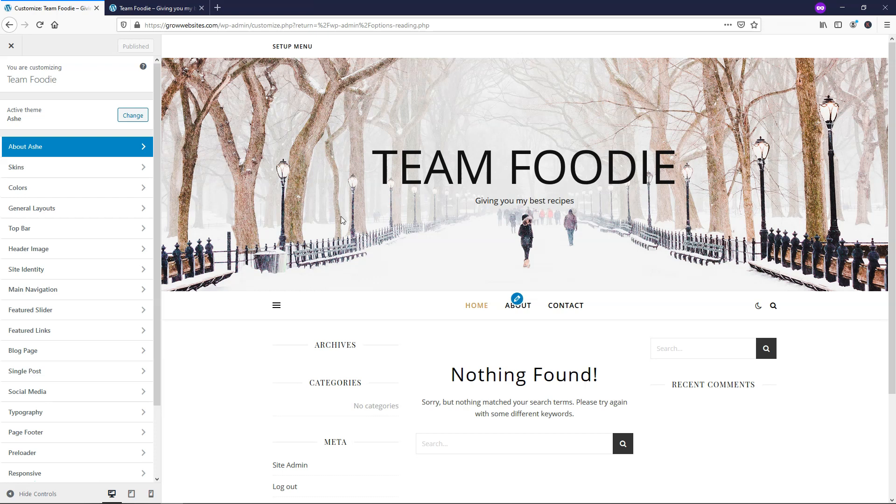
click(86, 168)
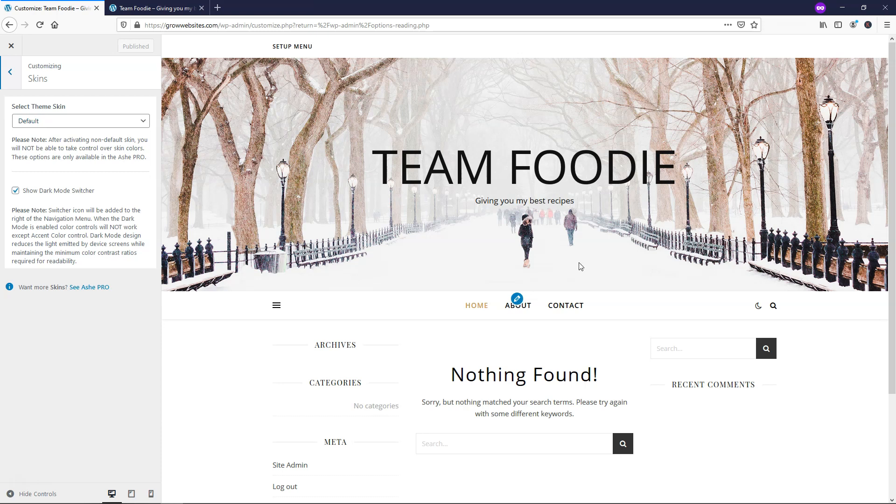
- Try the Dark skin, settle on Box, turn off the Dark Mode Switcher, and go back
scroll(580, 266, down, 3)
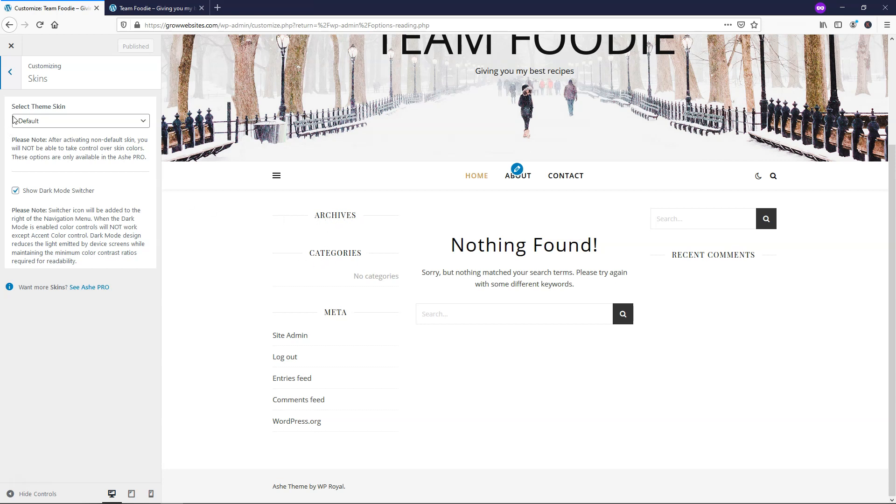
click(37, 122)
click(38, 146)
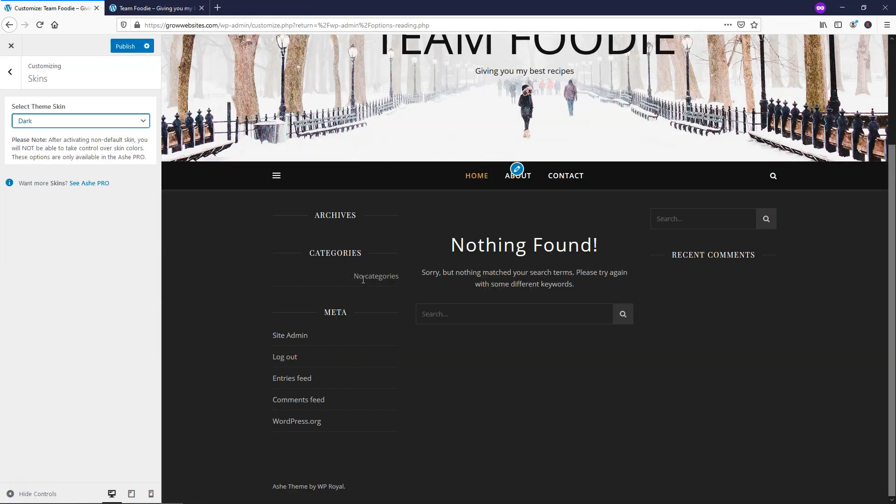
click(81, 122)
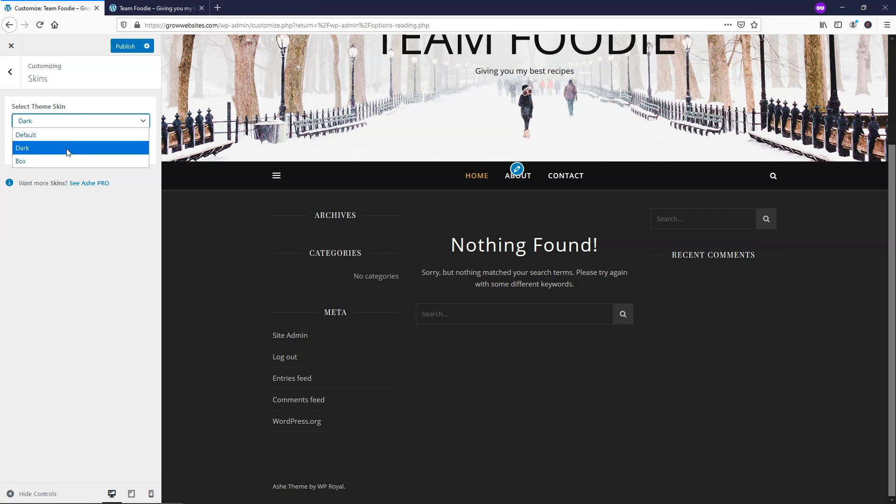
click(65, 160)
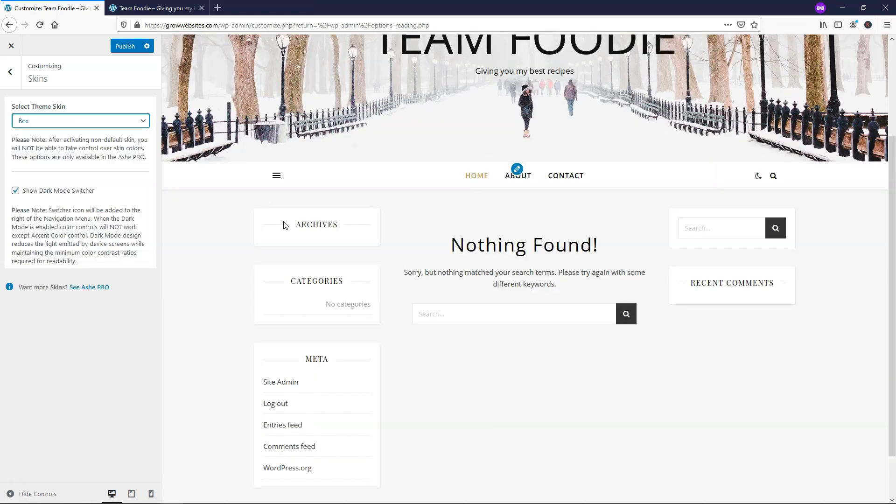
scroll(399, 243, down, 1)
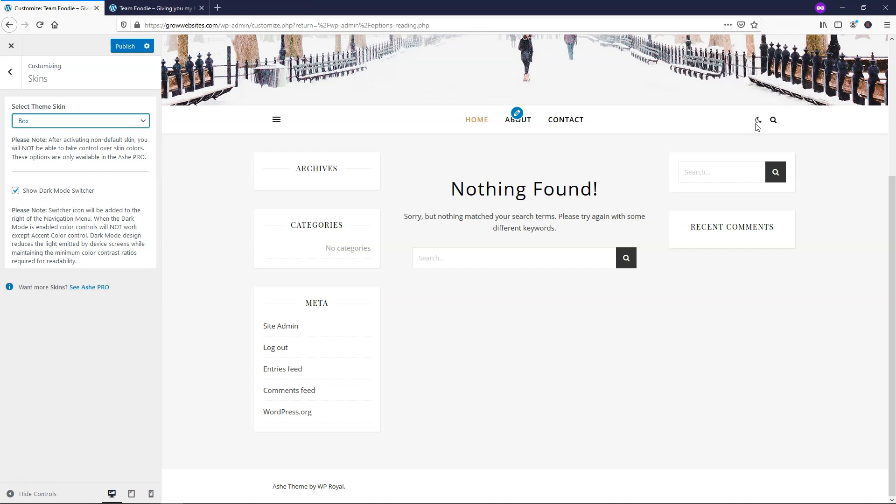
mouse_move(757, 126)
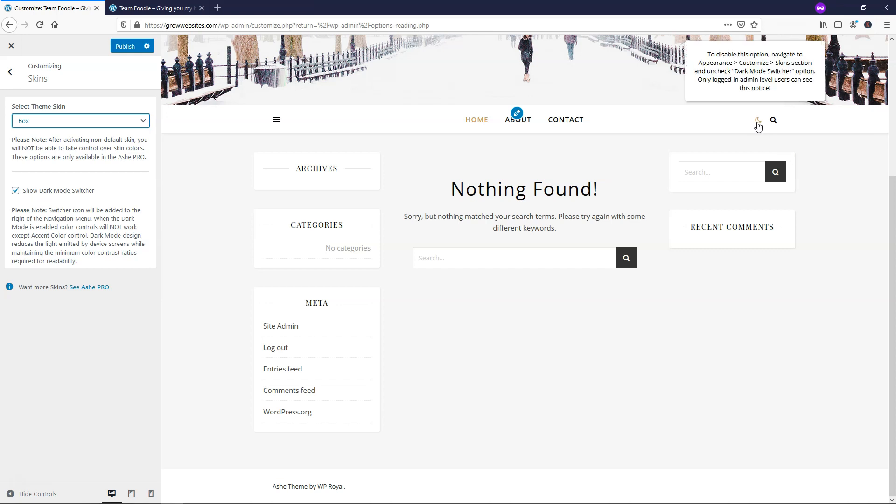
click(16, 191)
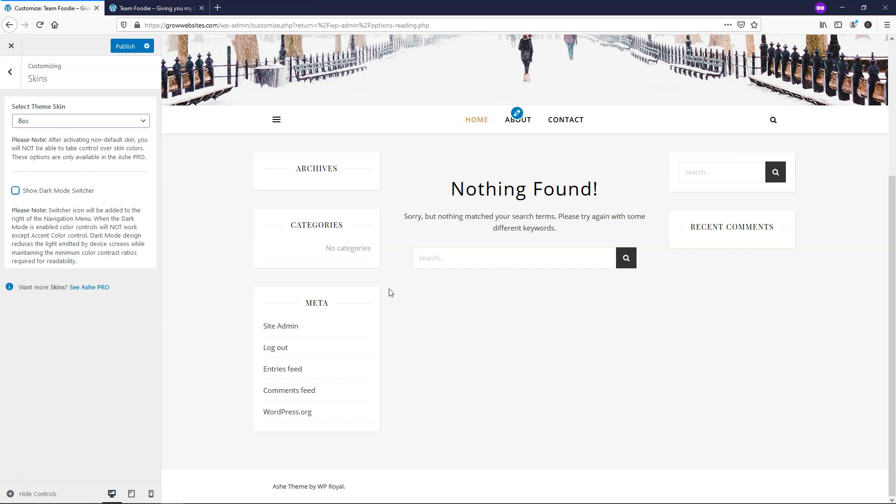
click(14, 74)
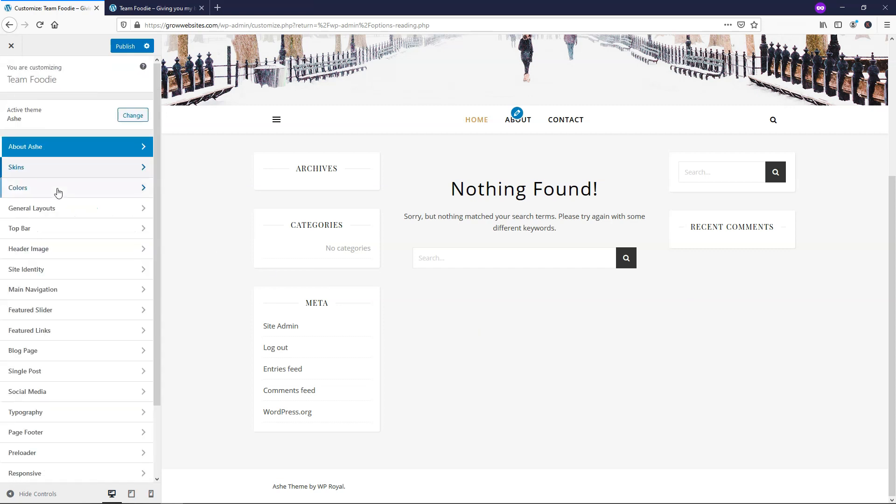
- In Colors, set a saturated pink accent and white header text, then publish
click(58, 193)
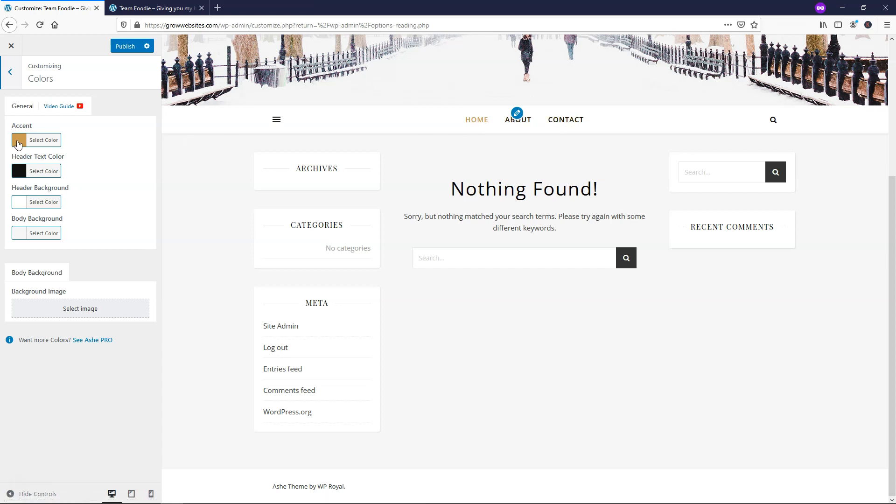
click(19, 141)
drag(118, 193, 121, 155)
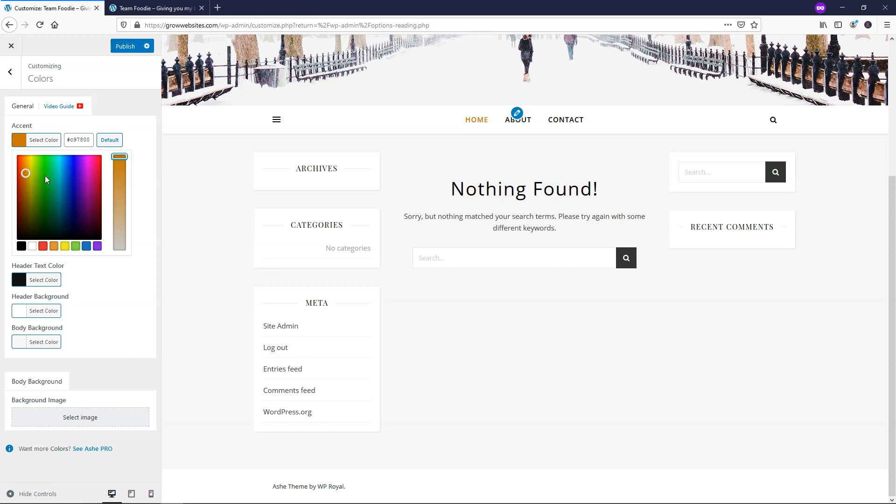
mouse_move(45, 175)
mouse_down()
mouse_move(60, 204)
mouse_move(46, 170)
mouse_move(69, 178)
mouse_move(59, 179)
mouse_move(76, 194)
mouse_move(70, 178)
mouse_move(116, 149)
mouse_move(103, 168)
mouse_move(91, 159)
mouse_up()
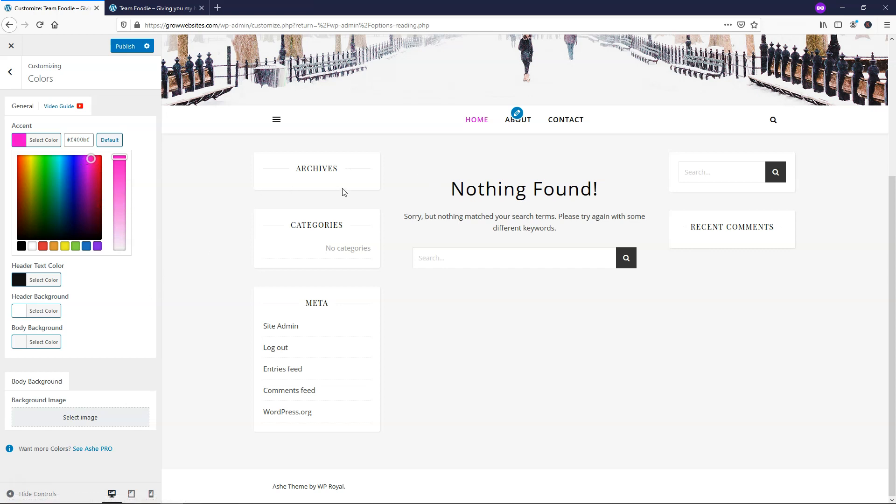
scroll(344, 191, up, 4)
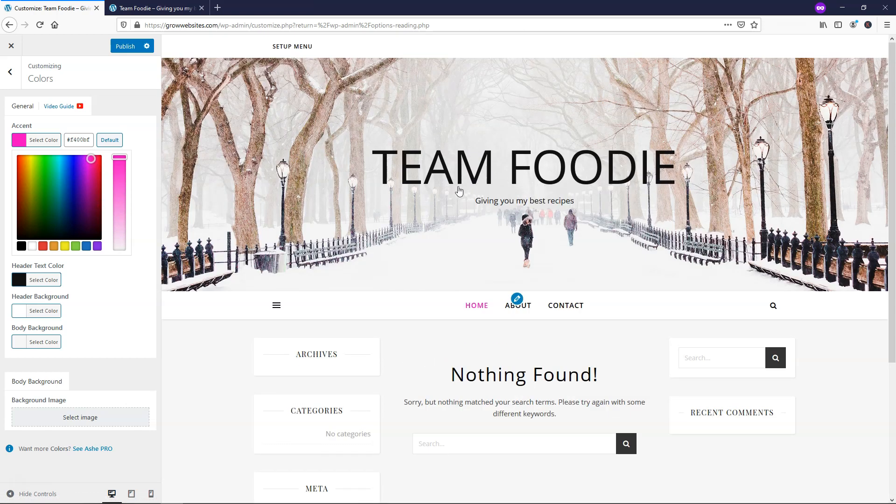
click(19, 280)
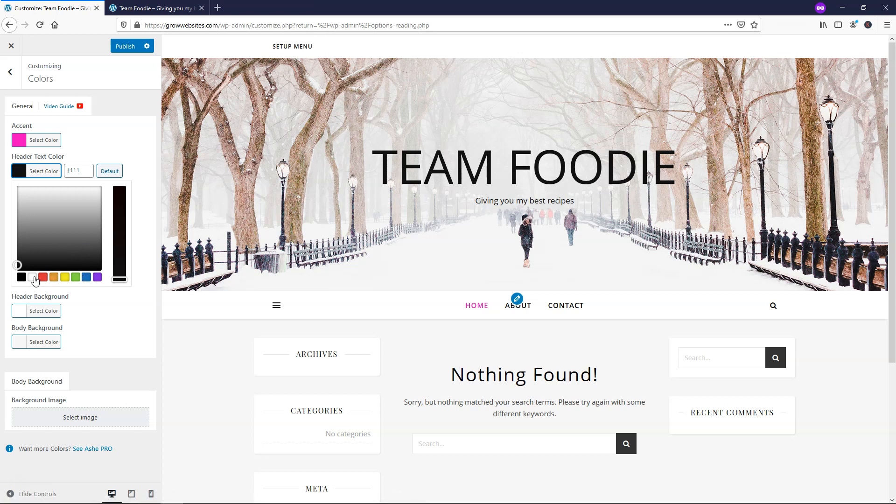
click(32, 277)
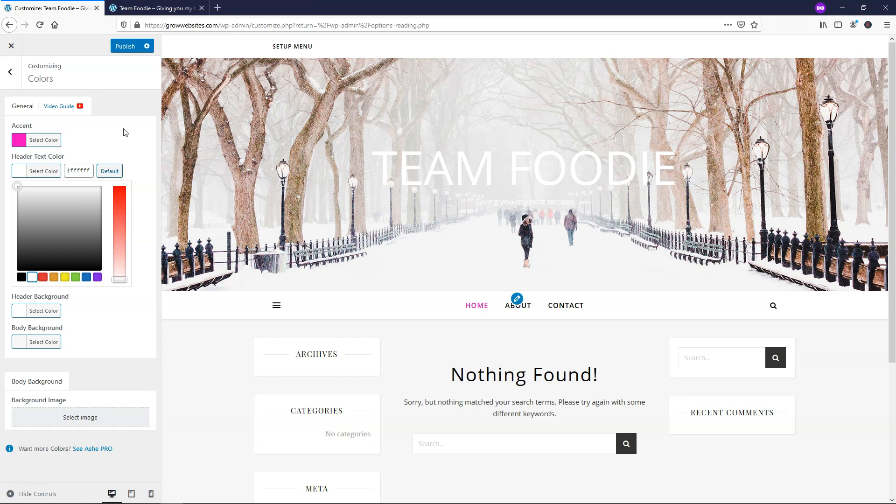
click(123, 49)
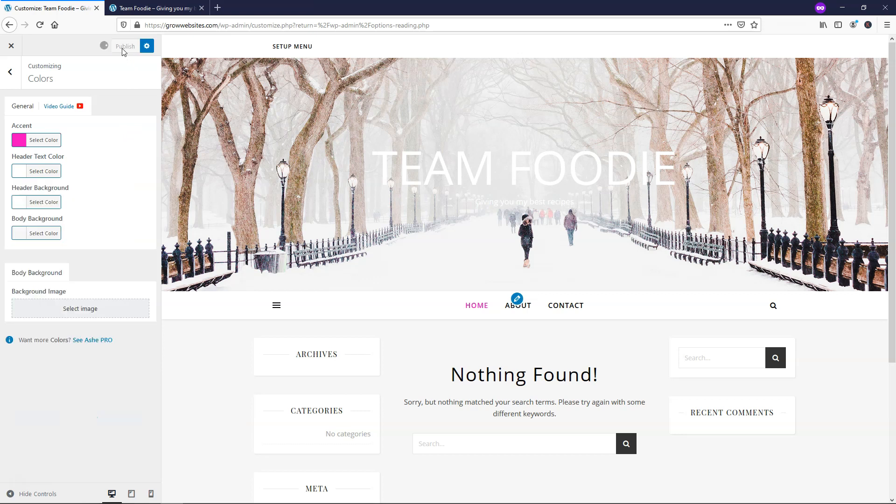
click(11, 73)
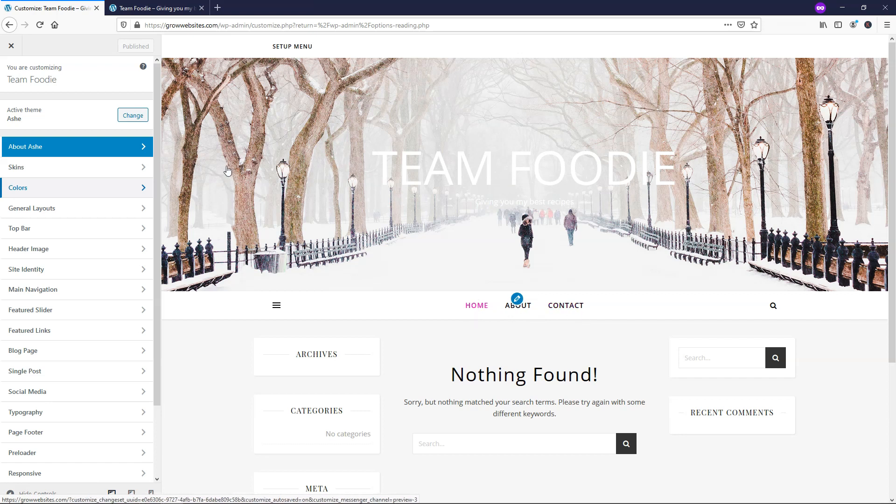
- Turn off the site's Top Bar in the Customizer
click(77, 230)
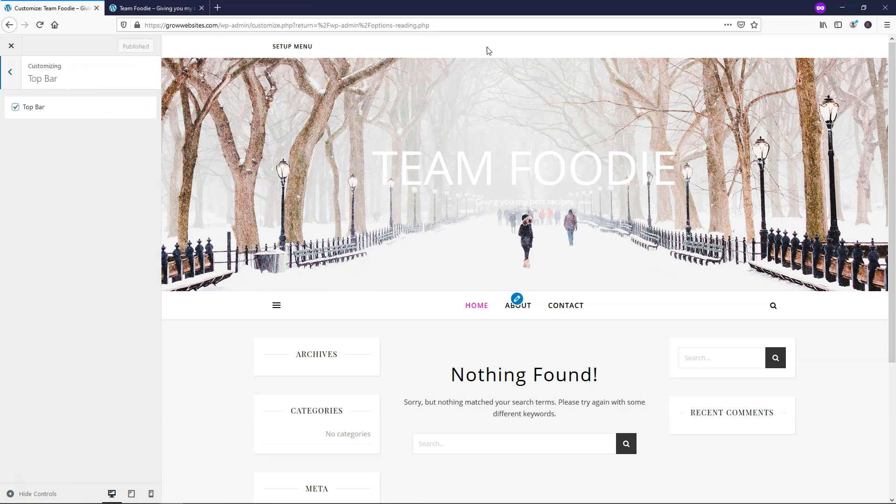
click(17, 110)
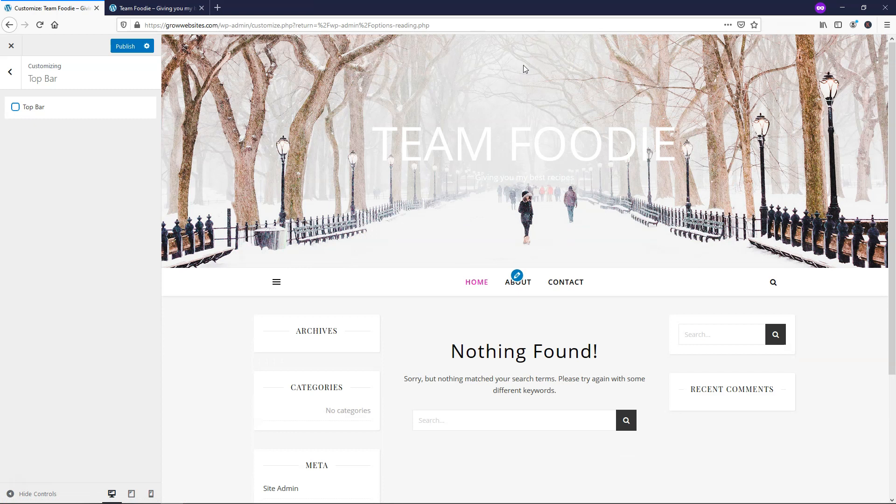
click(11, 73)
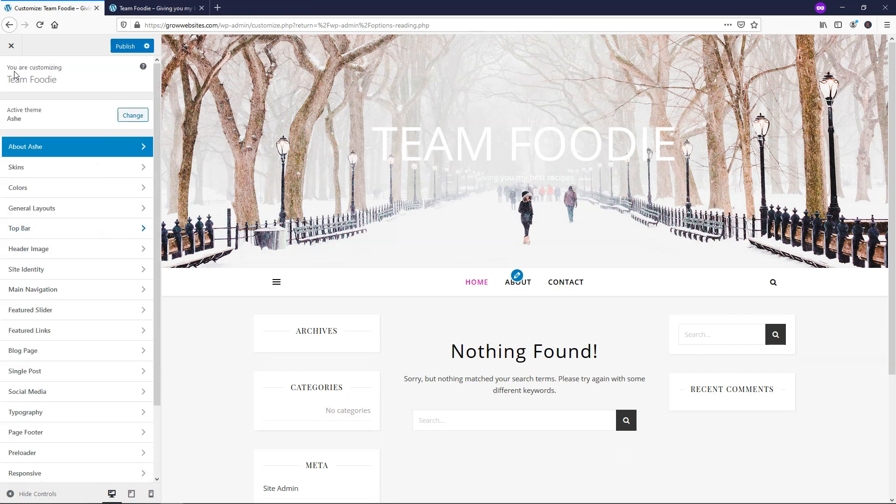
- Open Header Image and highlight the recommended 1300 × 500 pixel size
click(51, 255)
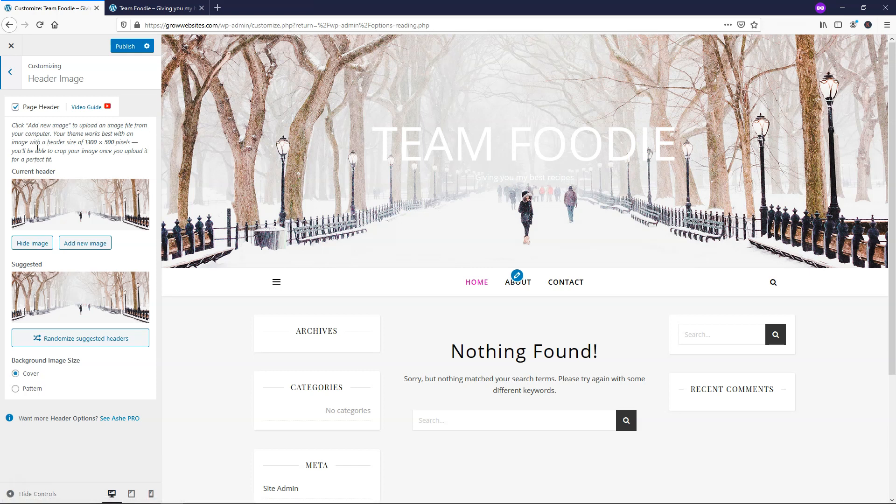
drag(85, 144, 133, 146)
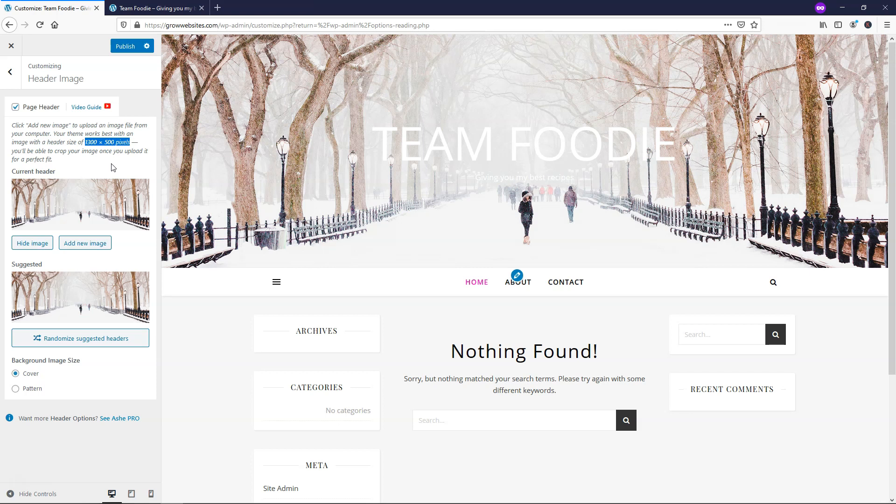
click(223, 5)
- Load canva.com and bring up the log-in form at the e-mail field
text(canva.com)
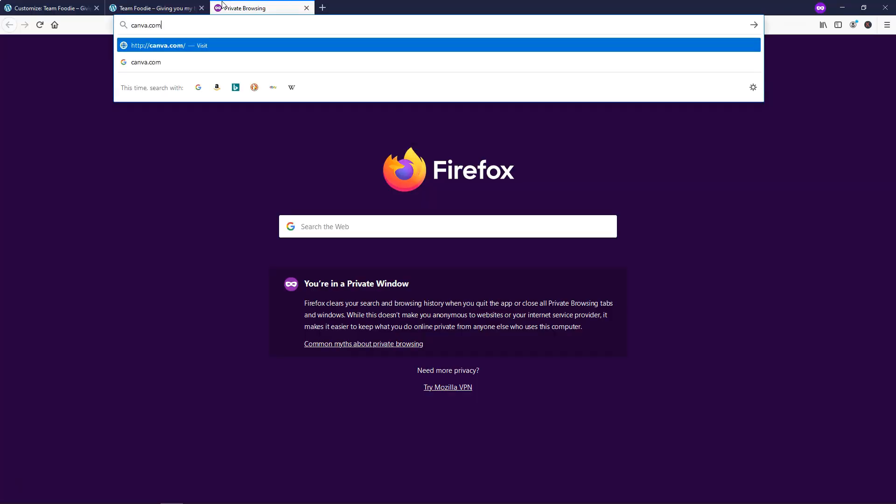
key(Return)
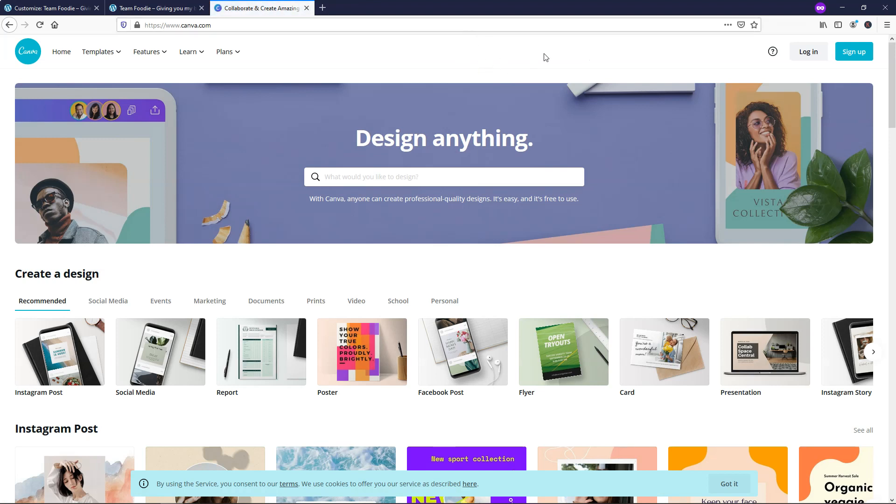
click(813, 52)
click(332, 301)
- Sign in to Canva with the account e-mail and password
key(Tab)
text(********)
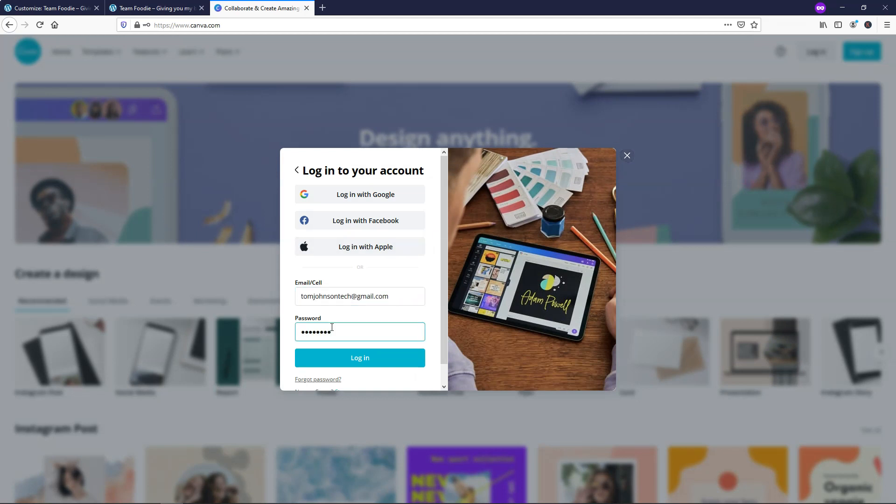
click(363, 364)
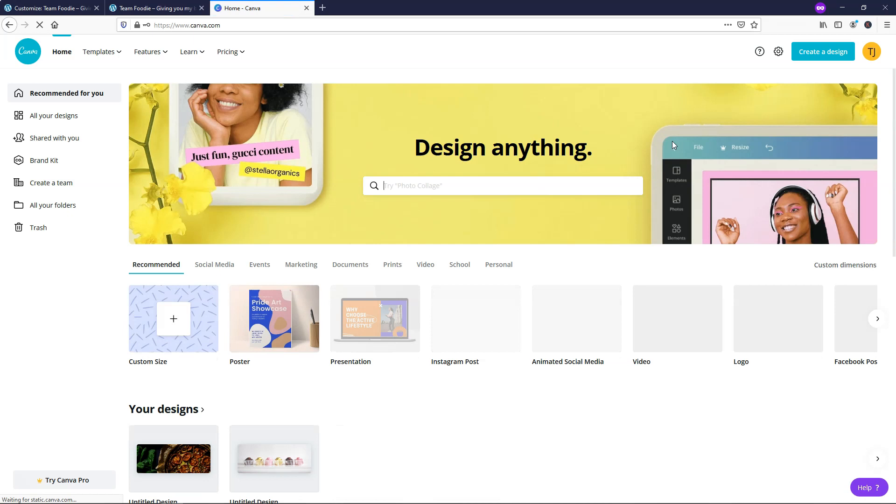
- Create a new custom-dimension design of 1300 × 500 px
click(816, 58)
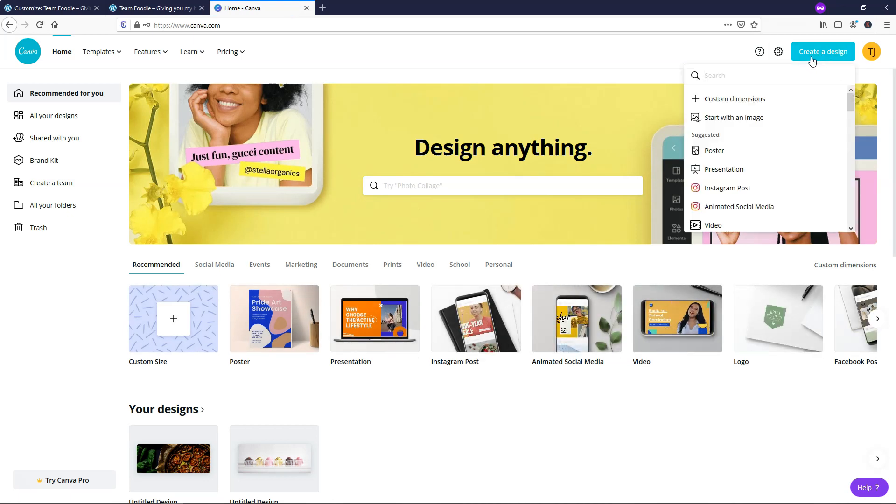
click(743, 101)
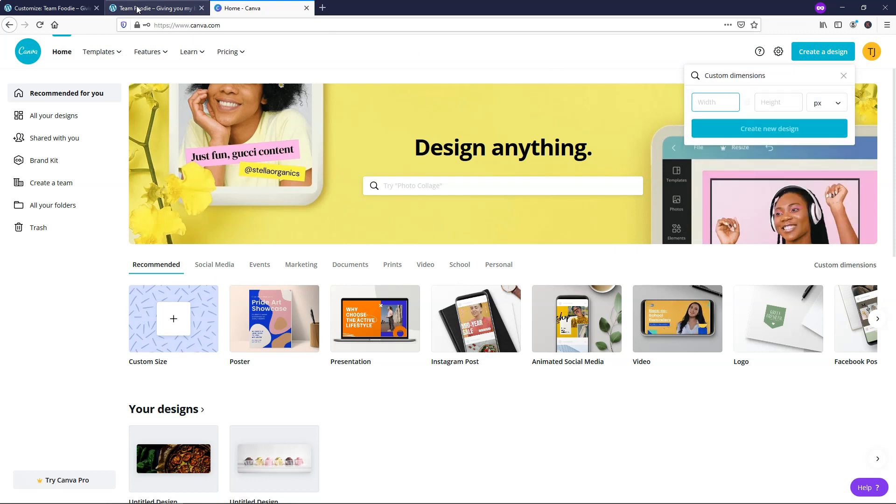
click(49, 7)
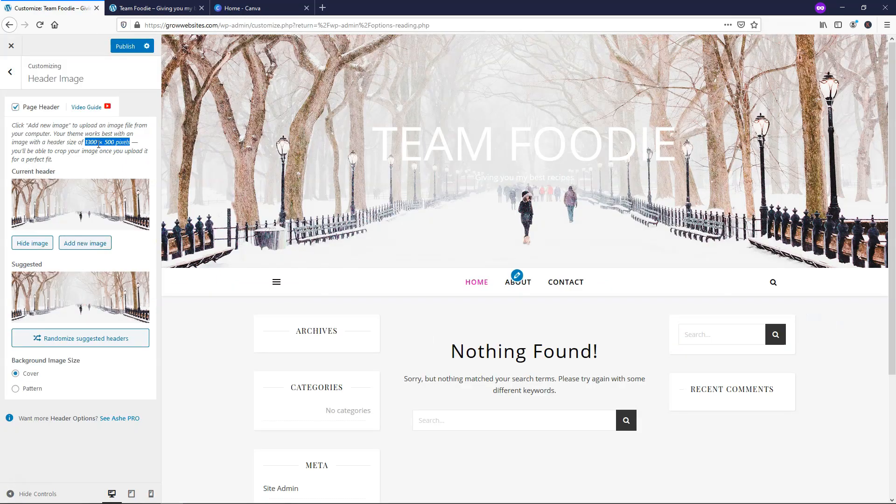
click(243, 8)
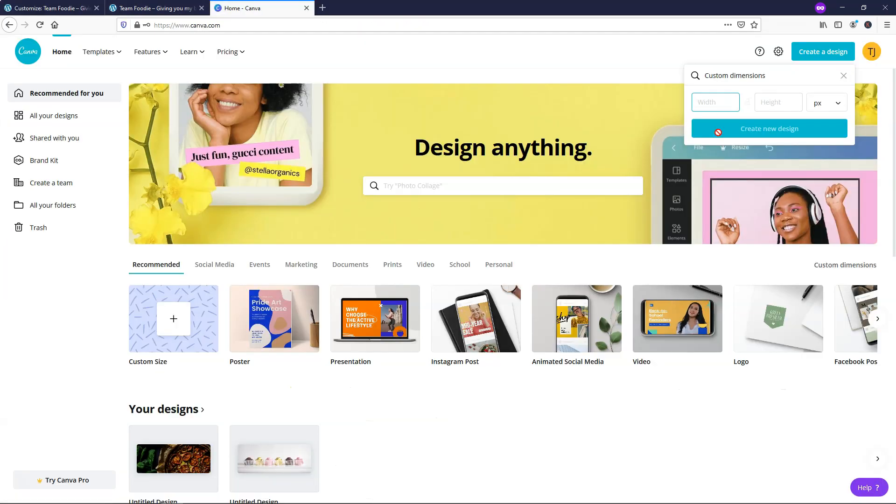
click(708, 104)
text(1300)
click(776, 103)
text(500)
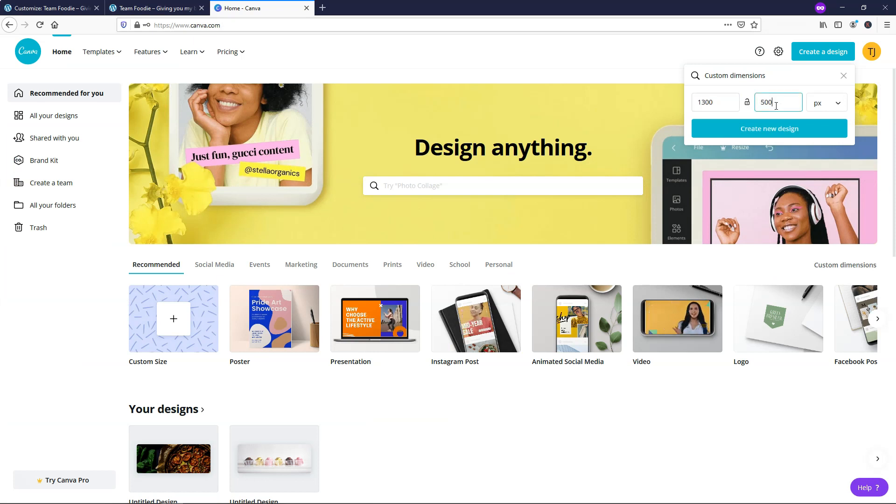
click(759, 133)
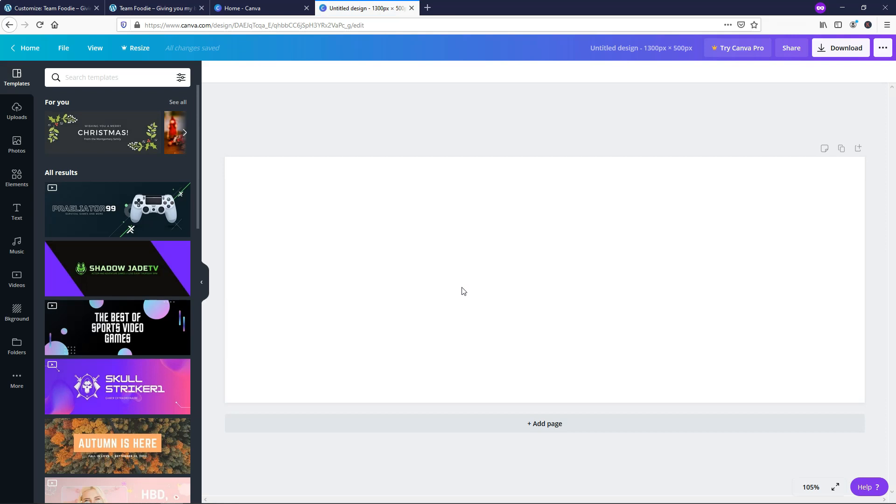
- Add a cupcake stock photo to the Canva design, then glance back at the WordPress customizer
click(17, 142)
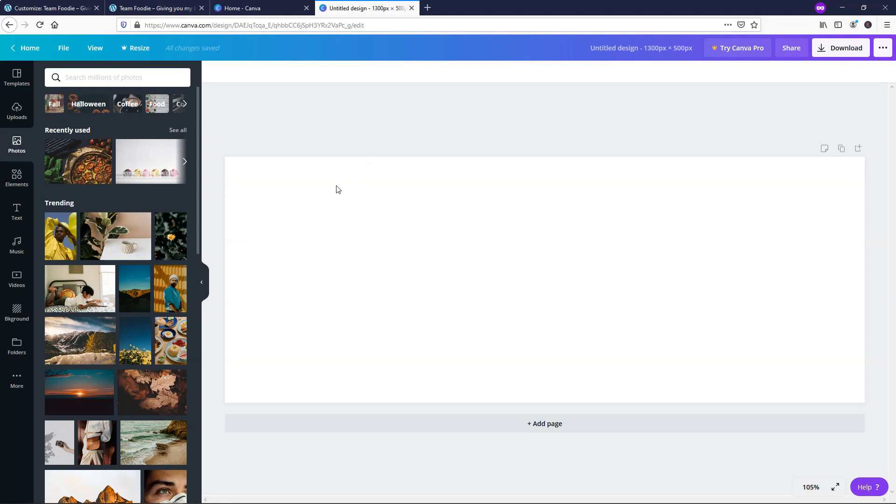
click(144, 169)
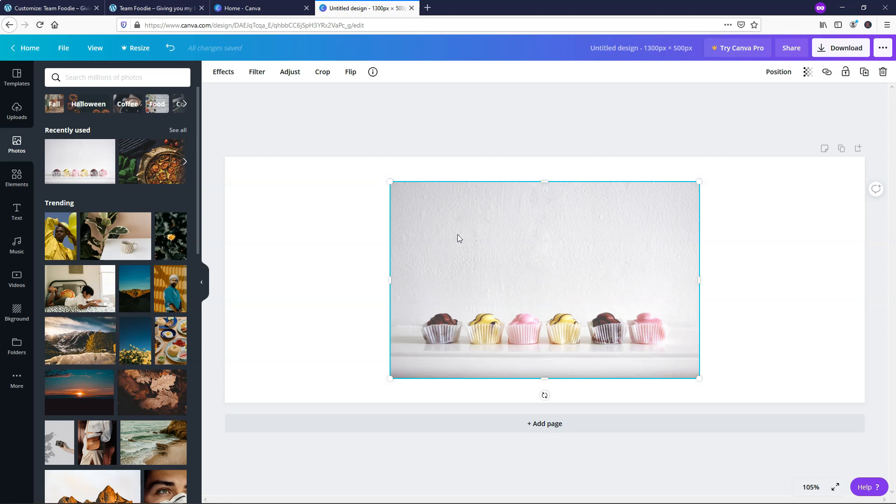
click(13, 7)
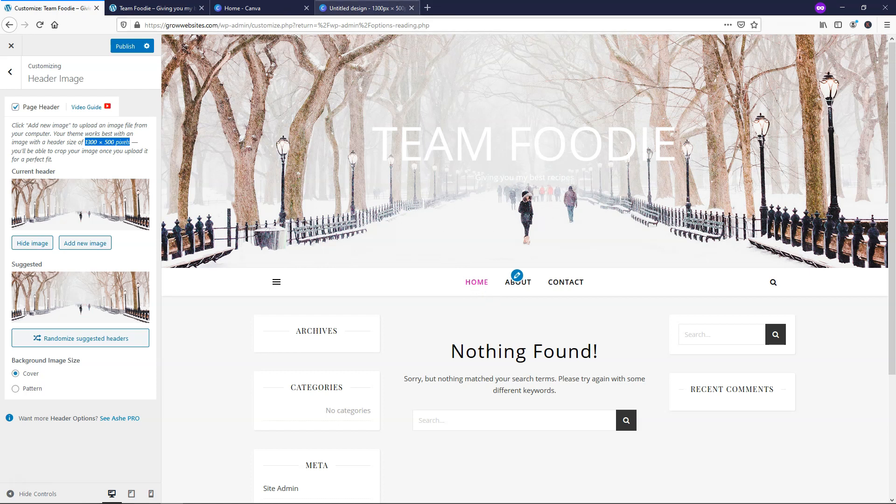
click(365, 8)
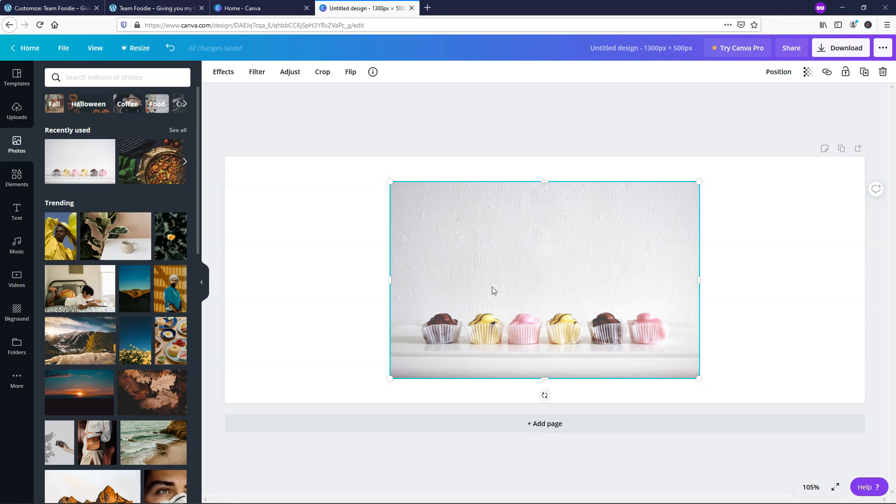
- Start a fresh photo search, deselect the cupcake, and add the pizza photo to the design
click(105, 78)
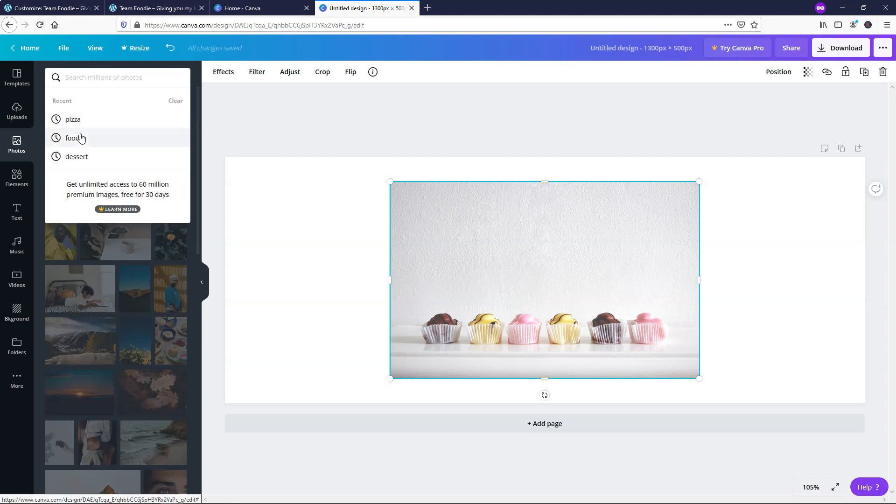
click(344, 256)
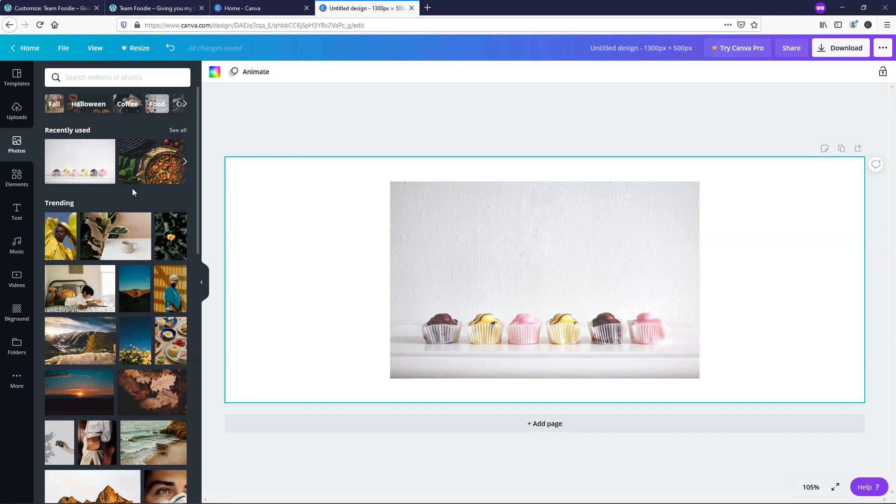
click(139, 169)
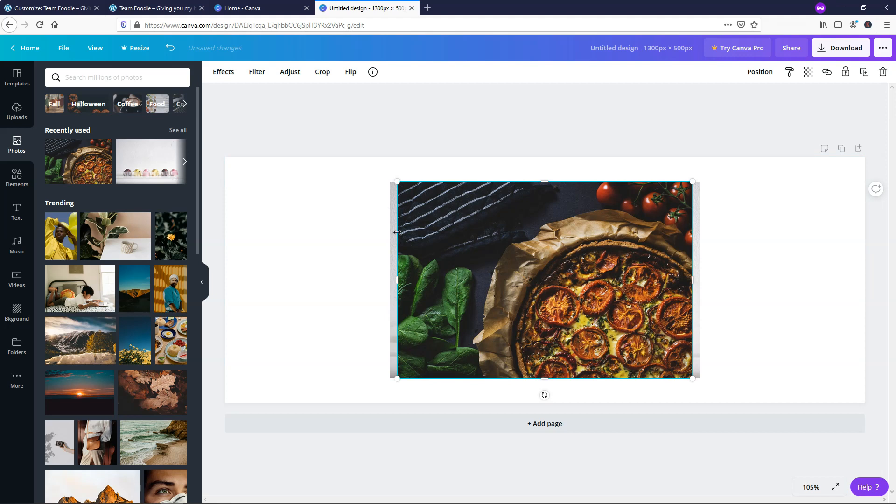
- Move the pizza photo aside and delete the cupcake photo from the design
drag(513, 256, 627, 239)
click(435, 254)
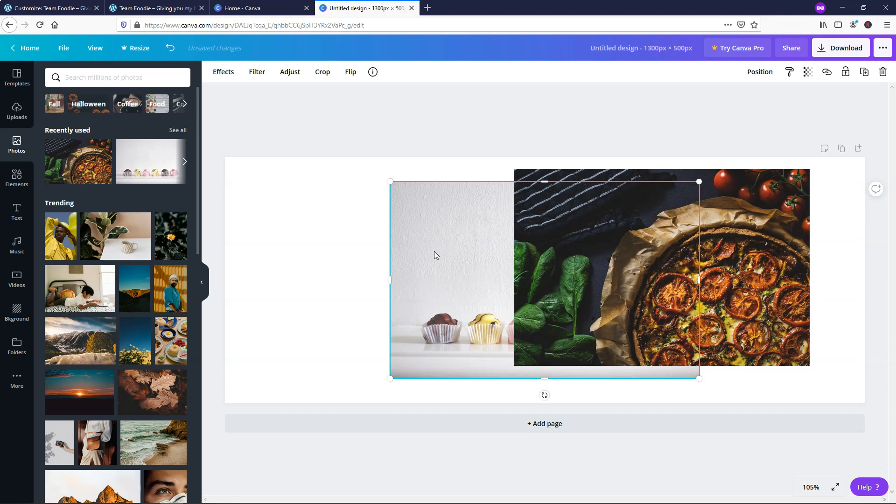
key(Delete)
- Enlarge the pizza photo until it covers the whole 1300 × 500 px canvas
drag(687, 240, 351, 205)
drag(473, 328, 759, 390)
drag(505, 329, 578, 299)
drag(720, 407, 868, 497)
click(210, 196)
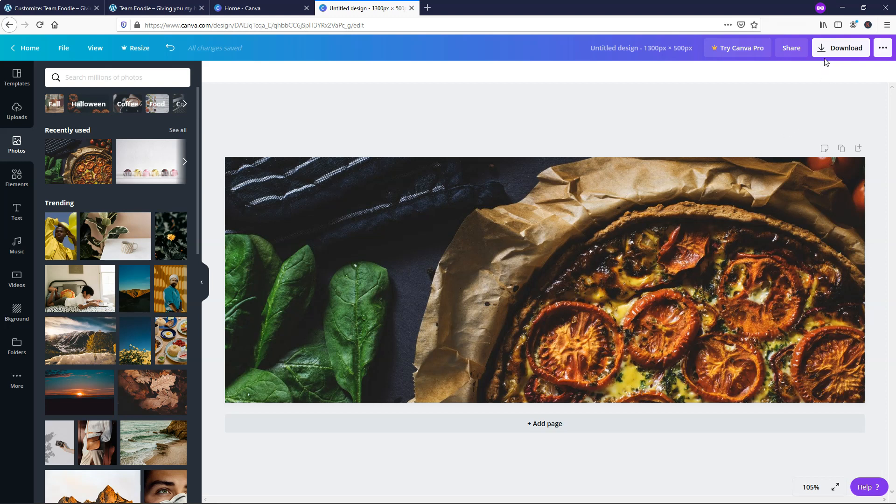
click(840, 48)
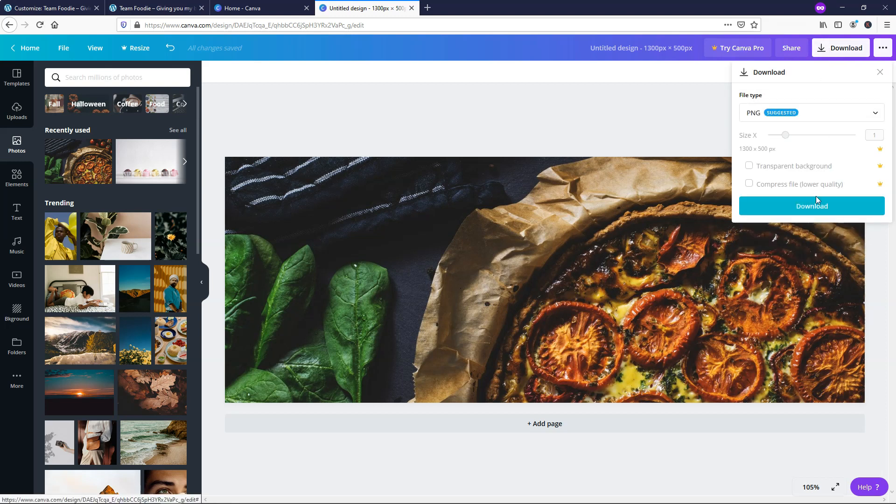
- Save the header as a PNG, dismiss the Pro popup, and locate 'Untitled design.png' in Downloads
click(812, 210)
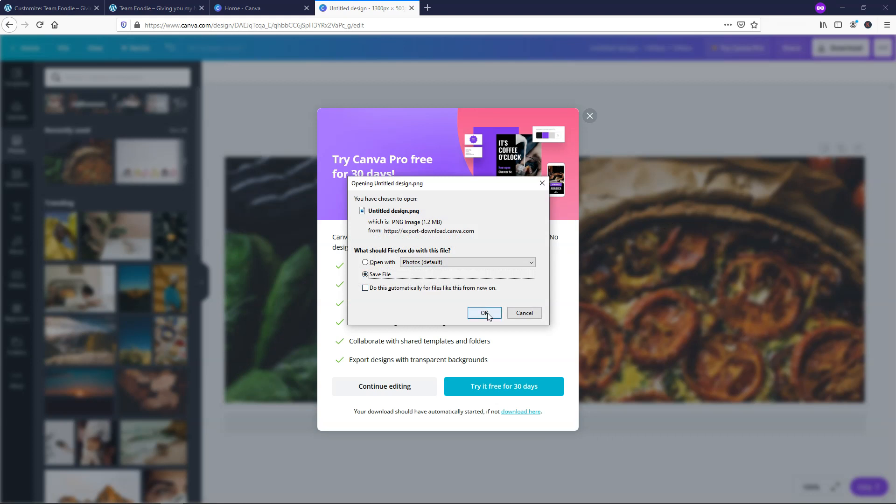
click(485, 314)
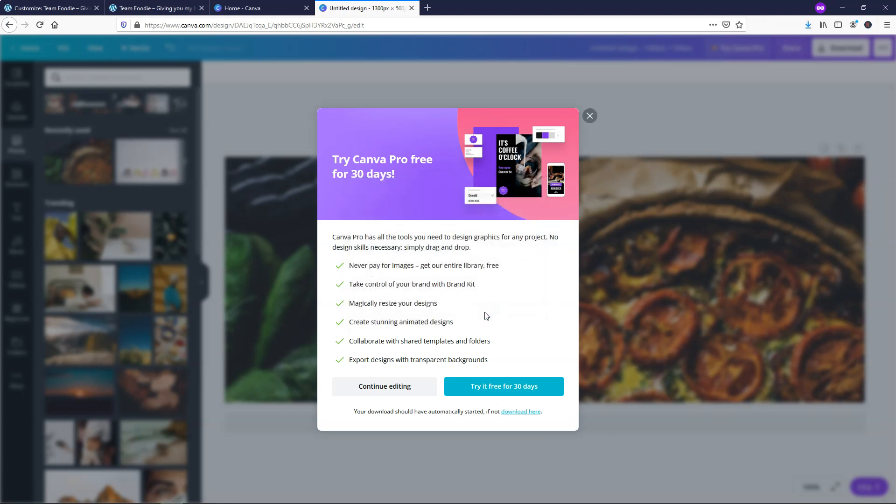
click(589, 117)
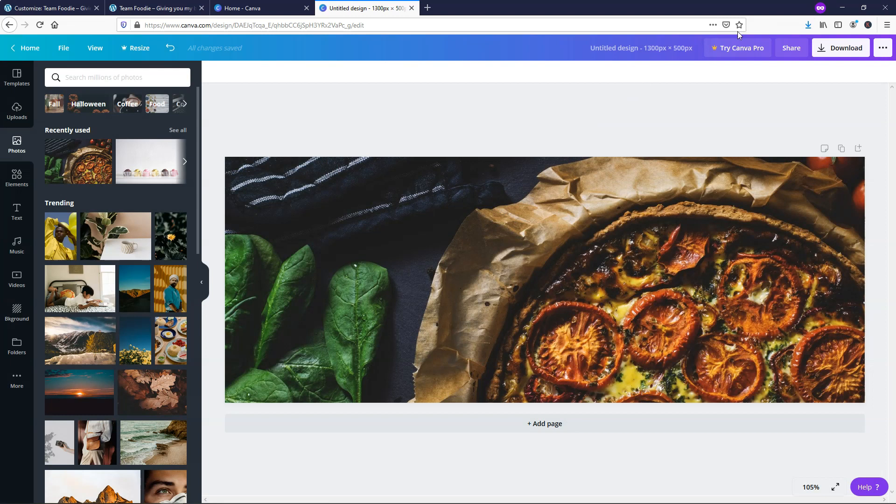
click(808, 25)
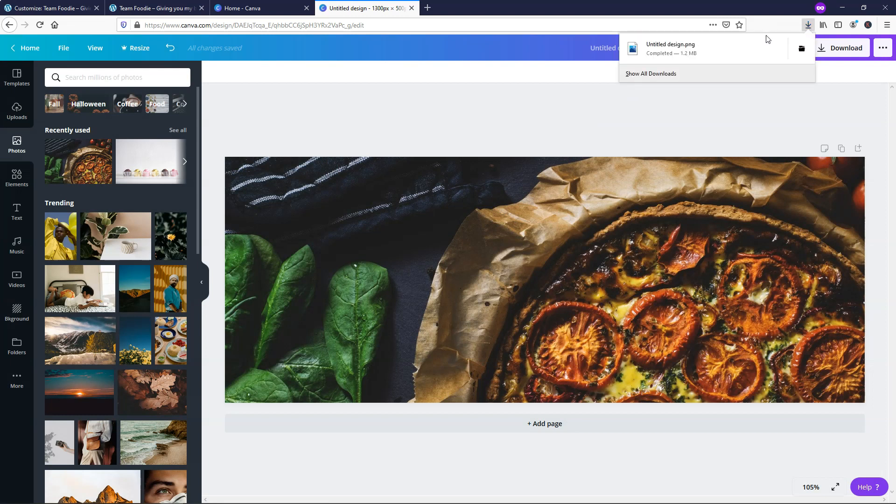
click(802, 48)
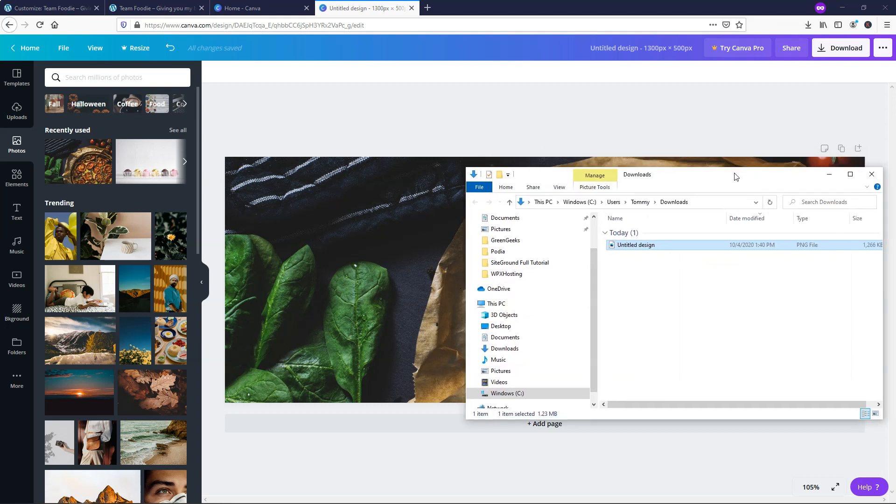
click(68, 8)
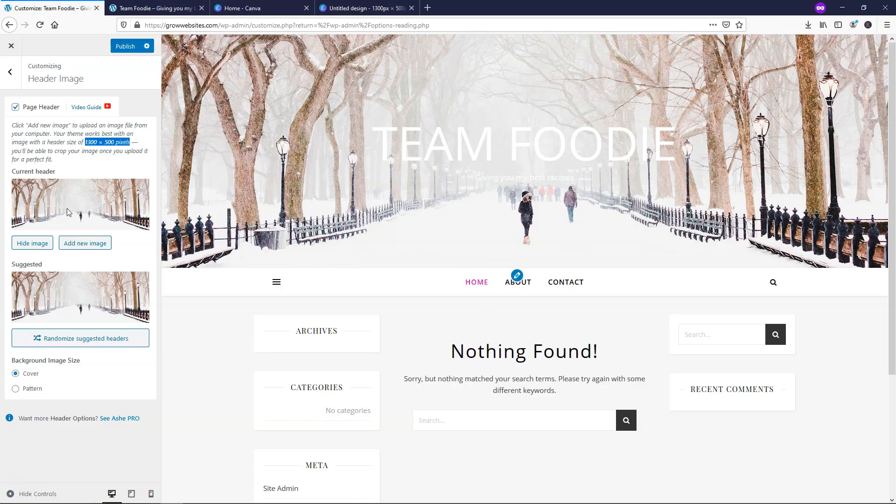
- Upload 'Untitled design' from the Downloads folder as a new header image
click(99, 244)
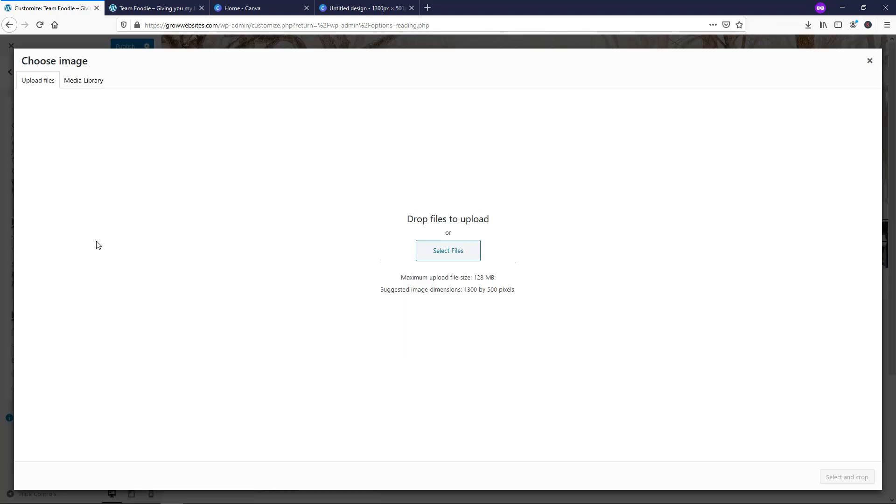
click(448, 252)
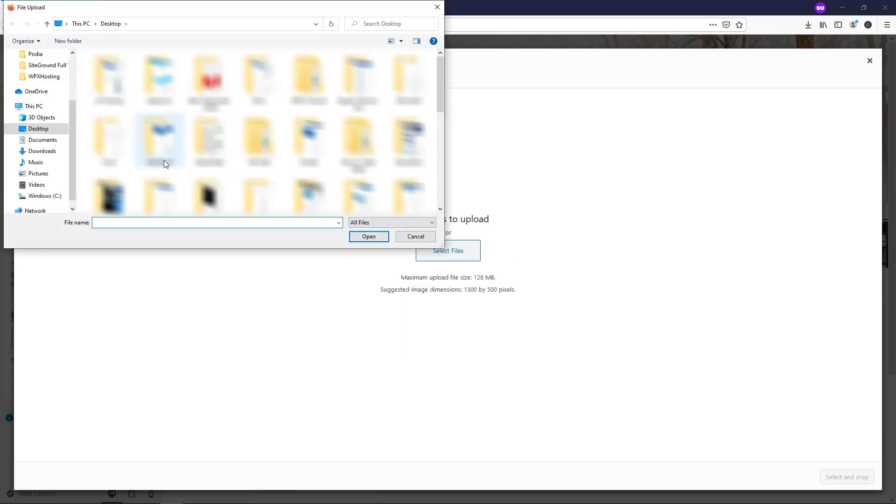
click(43, 151)
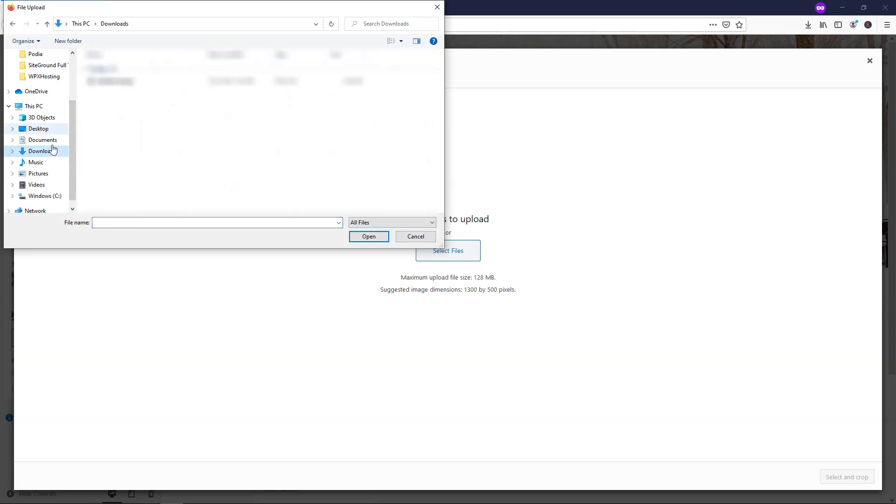
double_click(115, 81)
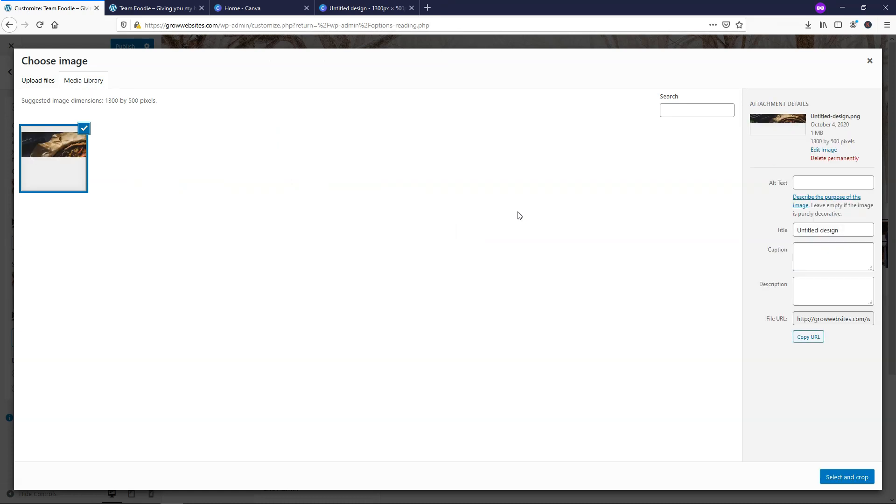
- Set the image's title and alt text to 'Team Foodie' and use it without cropping
drag(862, 228, 746, 234)
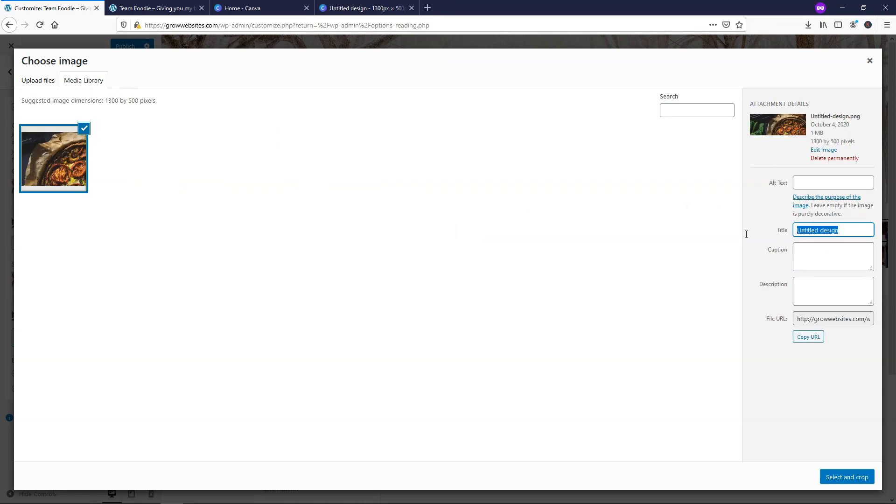
text(Team Foodie)
drag(841, 225, 786, 240)
key(ctrl+c)
click(811, 182)
key(ctrl+v)
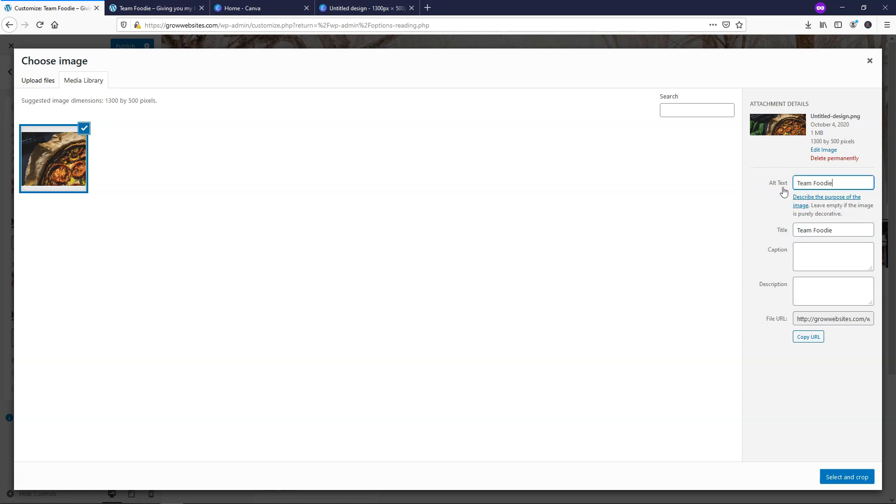
click(847, 477)
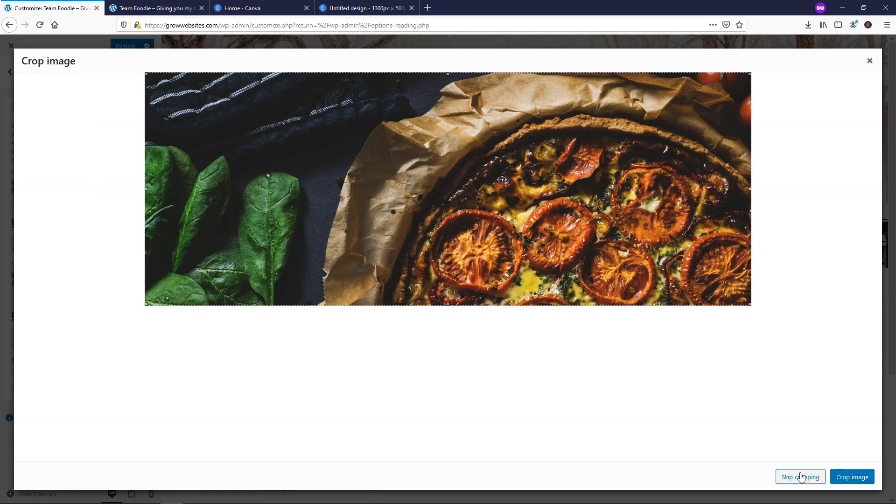
click(801, 478)
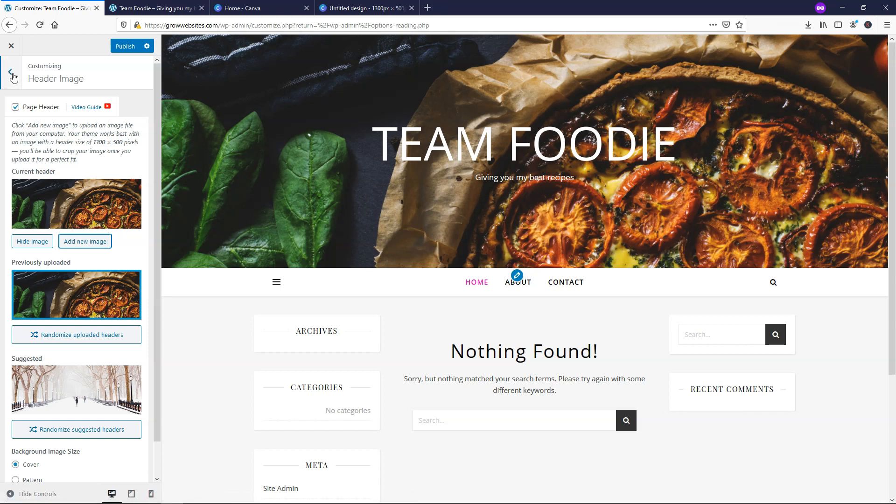
click(364, 8)
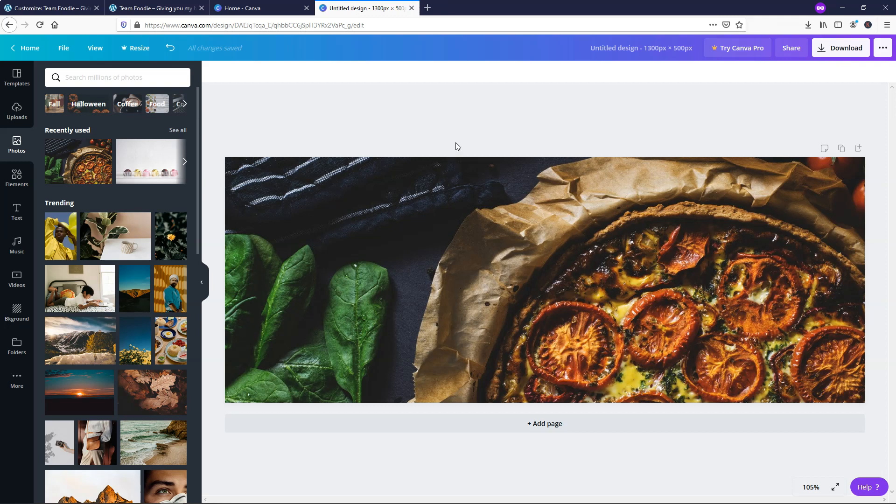
- Close both Canva tabs and navigate from Header Image back to Site Identity in the customizer
click(411, 8)
click(307, 8)
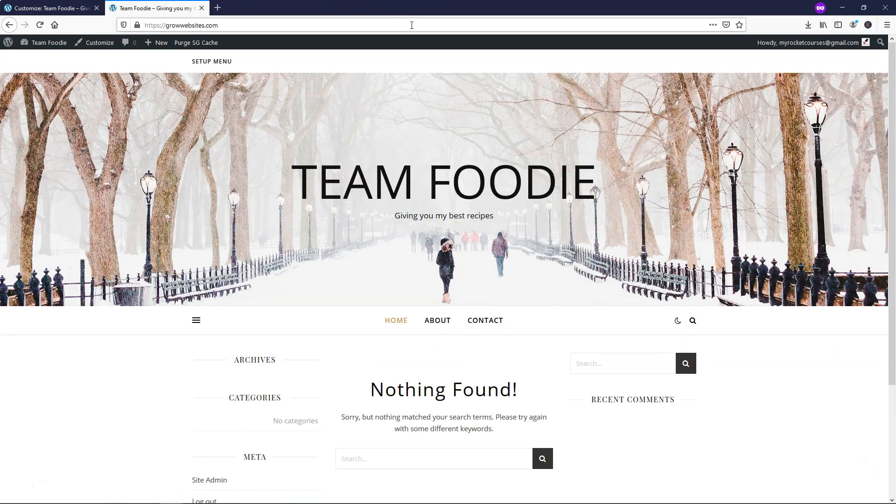
click(25, 8)
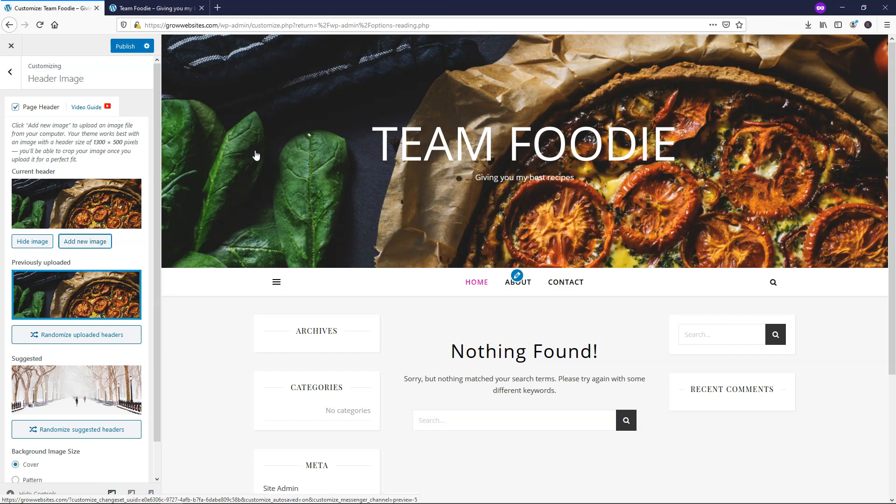
click(10, 79)
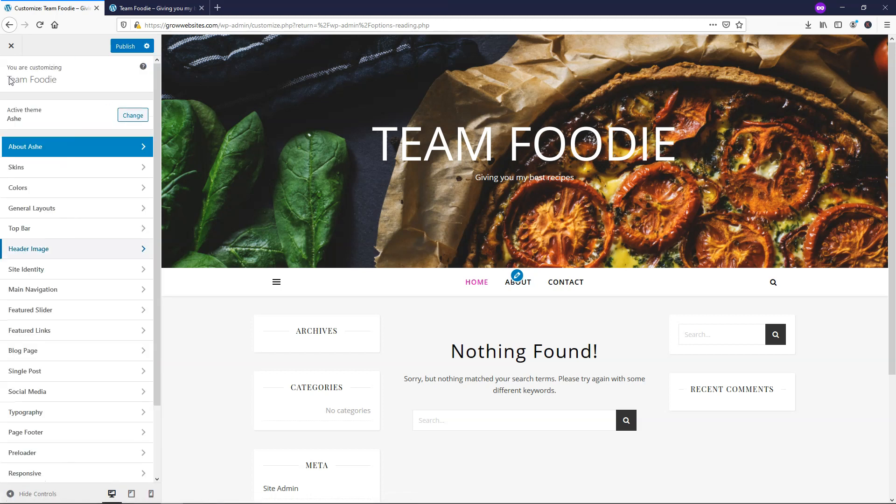
click(92, 277)
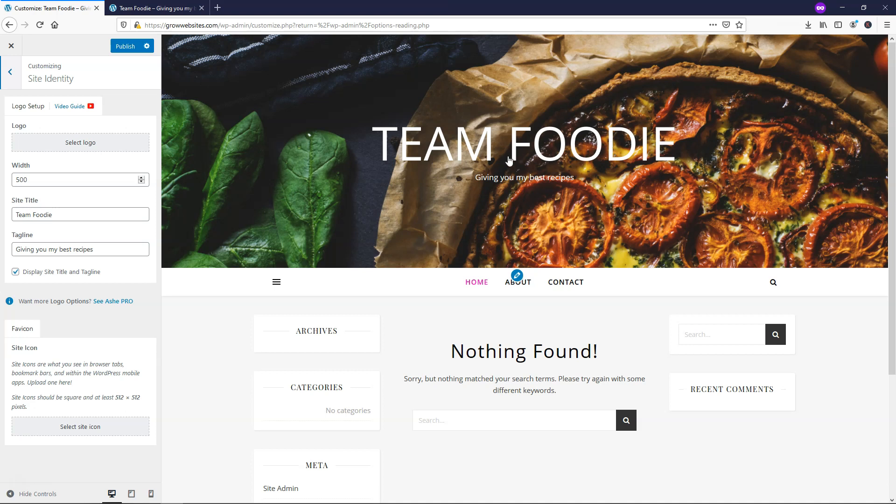
- Clear the tagline 'Giving you my best recipes' from the Site Identity settings
drag(134, 245, 15, 249)
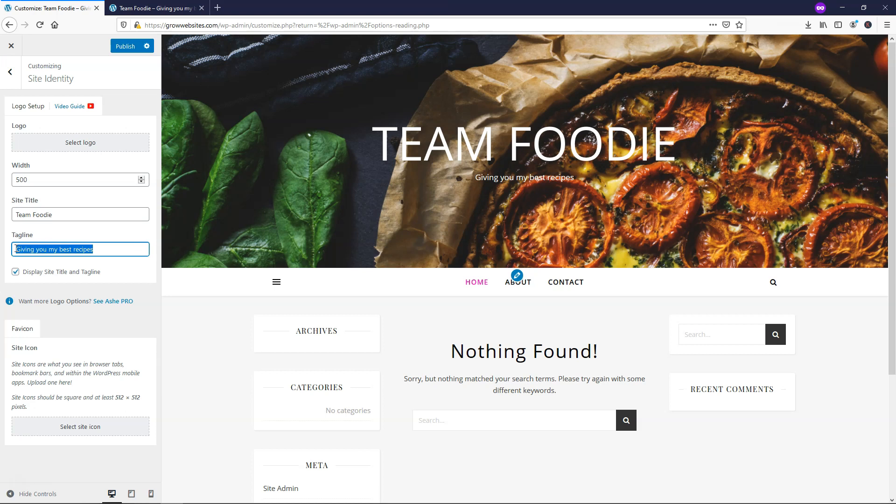
key(BackSpace)
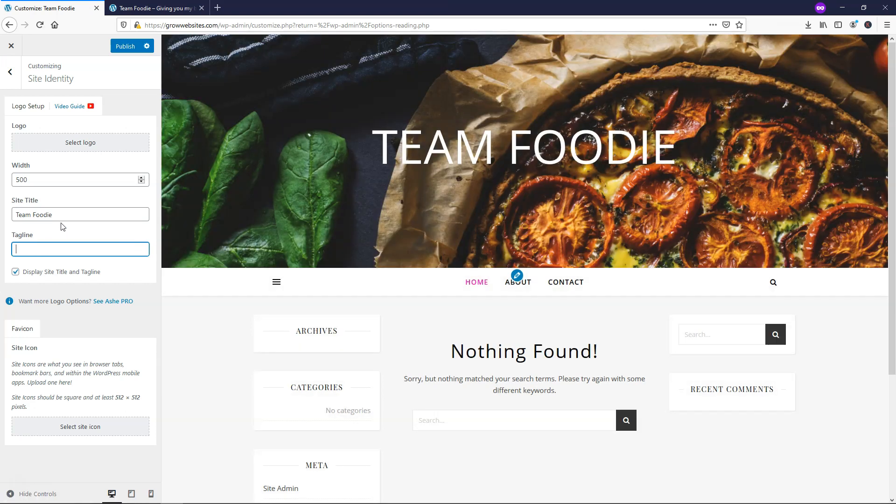
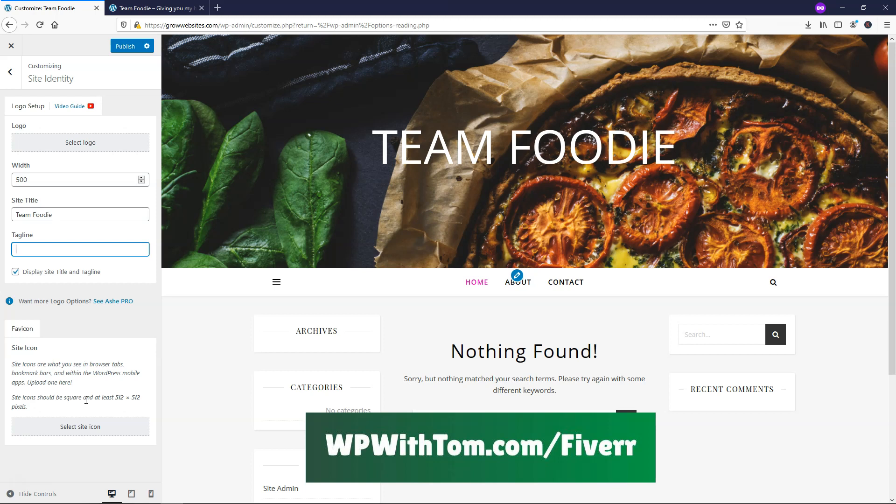
- Uncheck Show Comments in Blog Page Post Elements, keeping drop caps, categories, date and author on
click(10, 72)
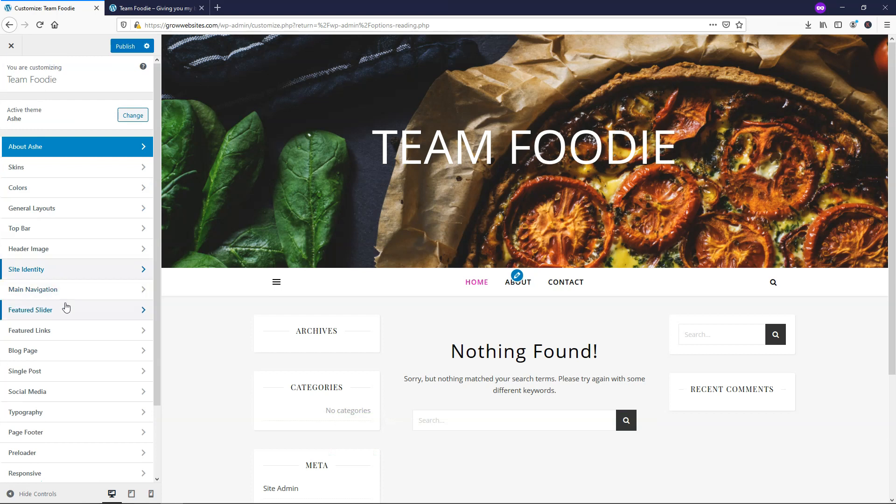
click(63, 352)
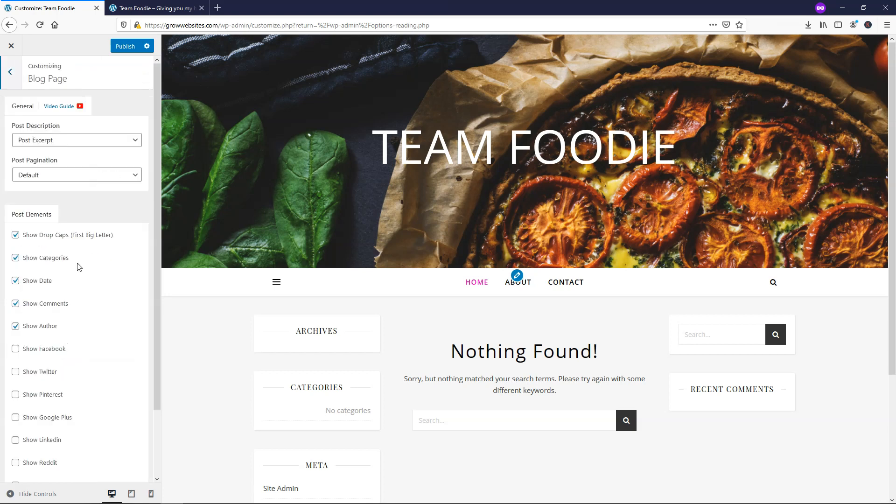
scroll(575, 313, down, 2)
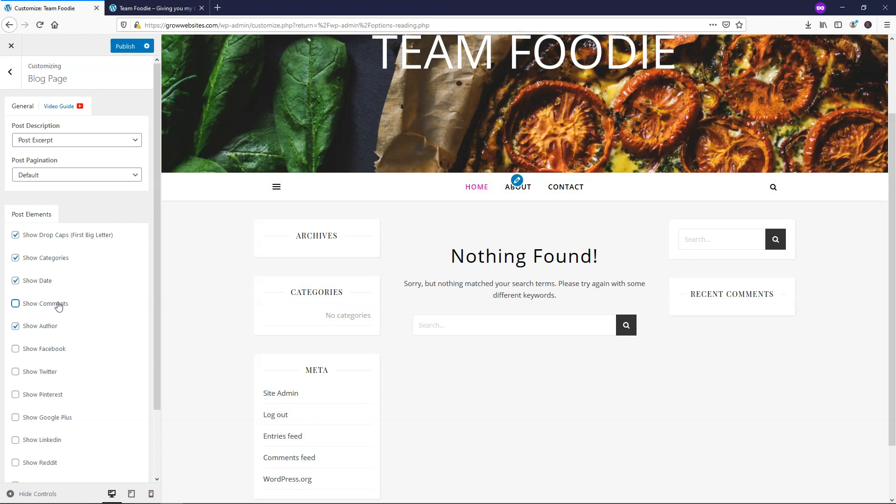
click(11, 73)
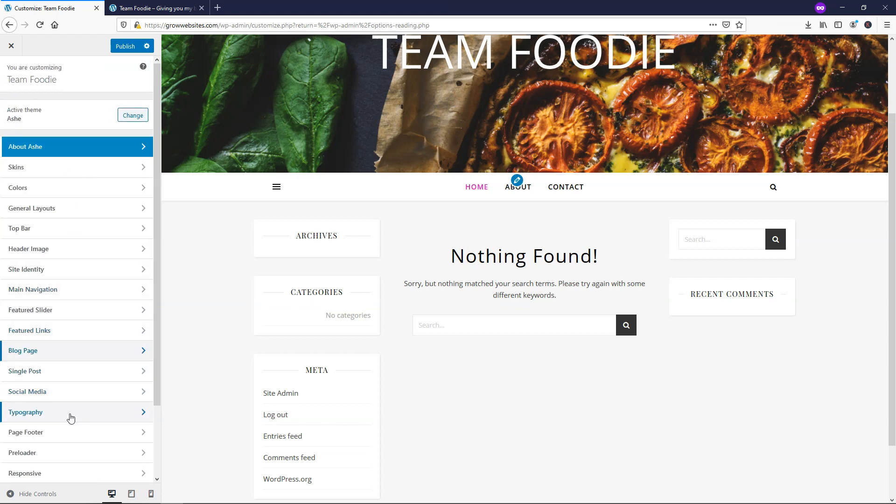
- Set the site title (logo) font family to Kalam in Typography
click(68, 415)
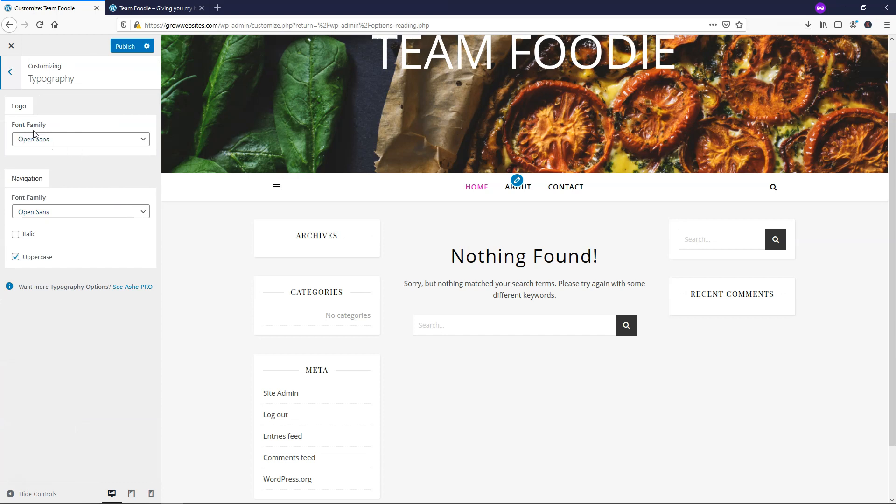
scroll(332, 125, up, 3)
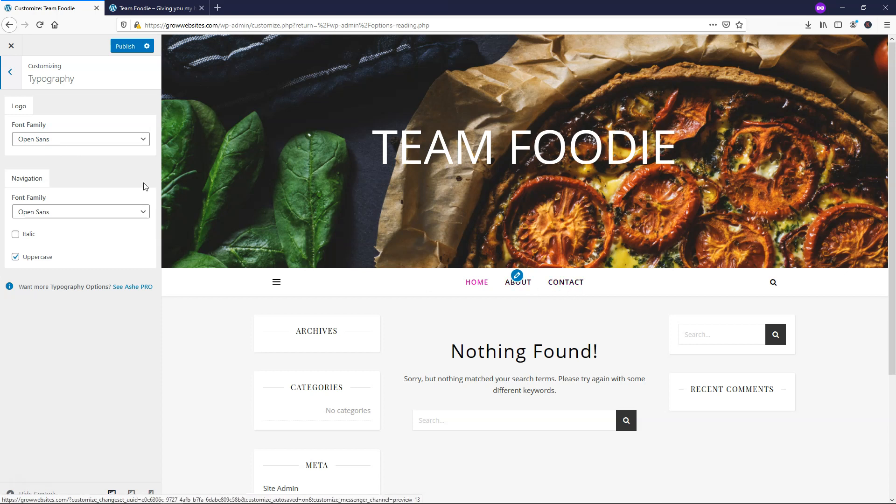
click(90, 142)
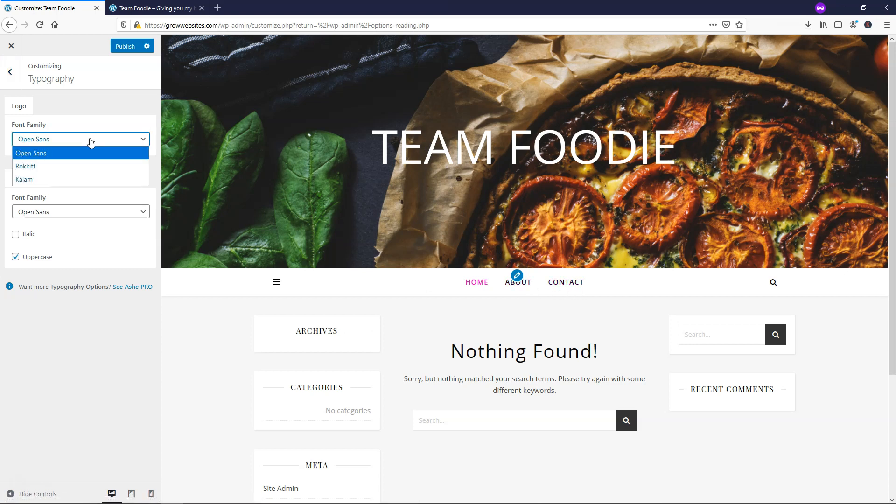
click(80, 166)
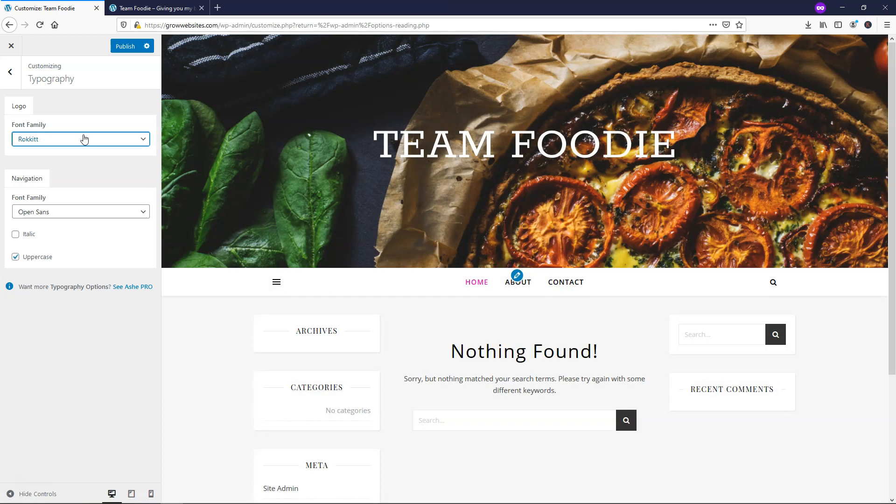
click(84, 139)
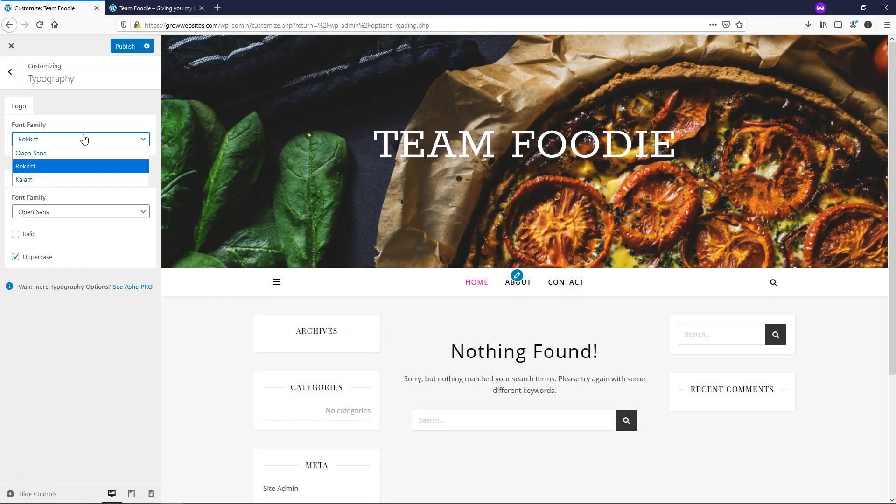
click(74, 178)
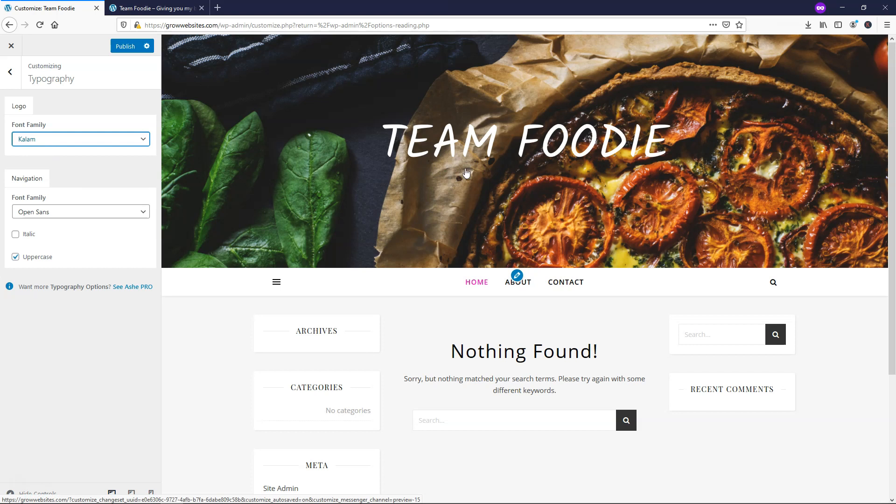
- Set the navigation menu font family to Kalam with italics turned off
click(75, 215)
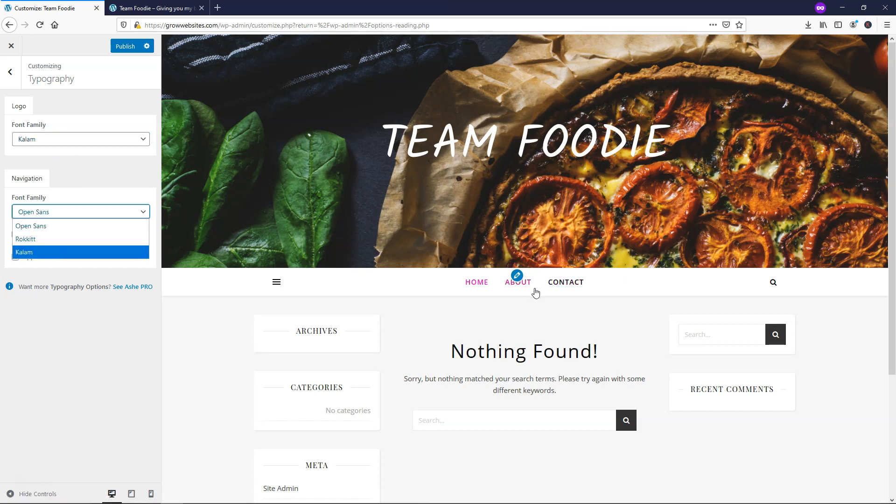
click(85, 249)
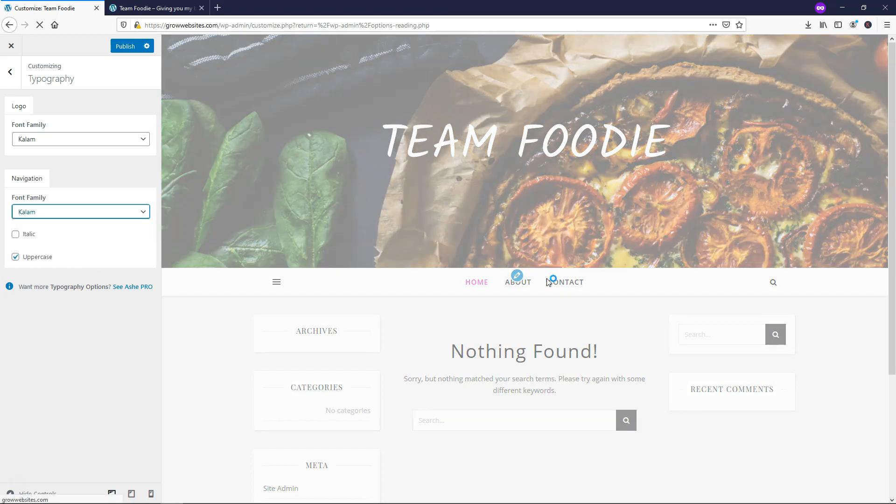
click(16, 236)
click(16, 237)
click(16, 237)
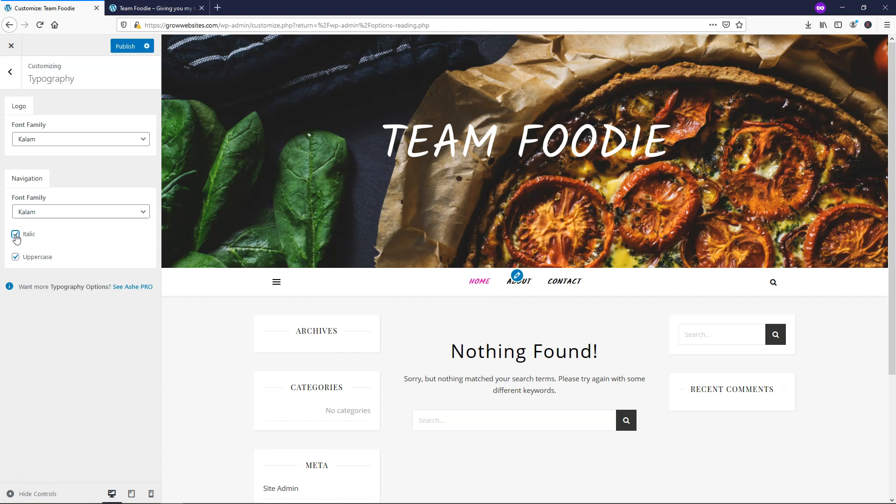
click(16, 237)
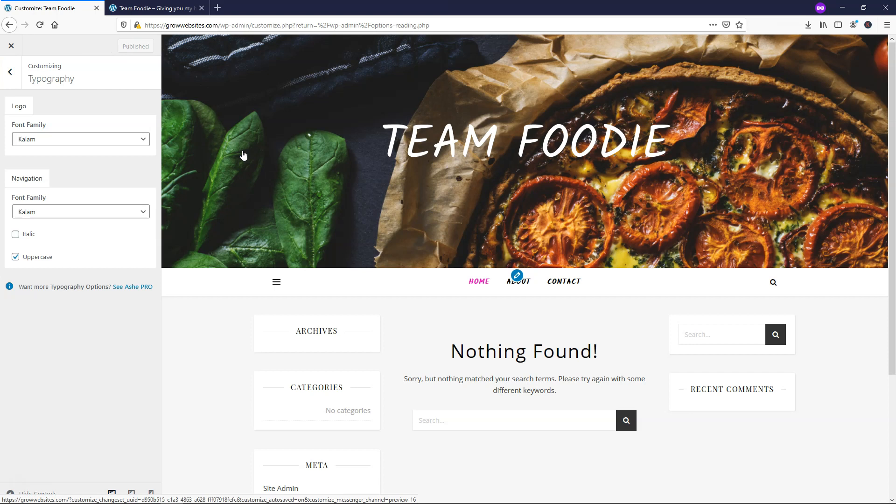
click(151, 8)
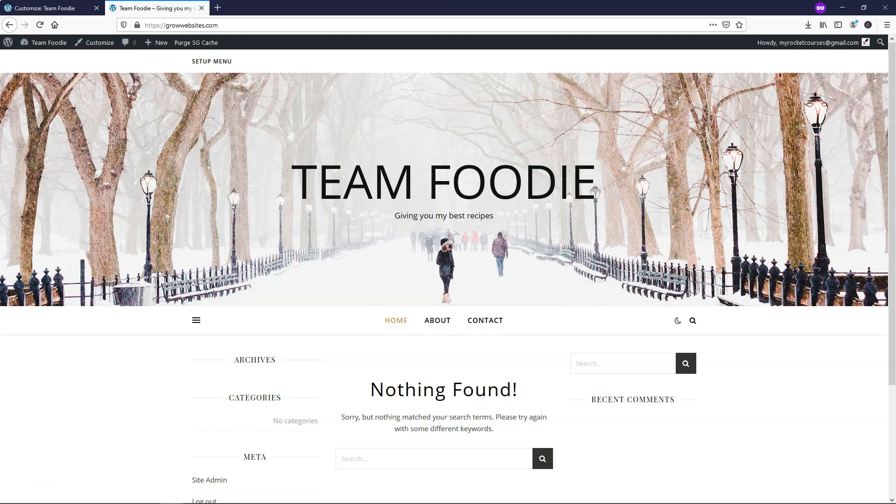
- Reload the live site to check the Kalam fonts, then go back to the Customizer
click(39, 26)
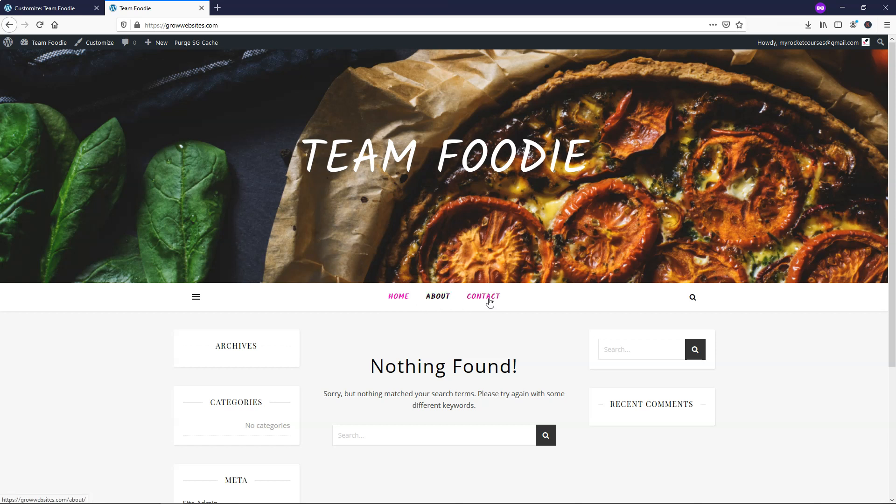
scroll(607, 238, down, 4)
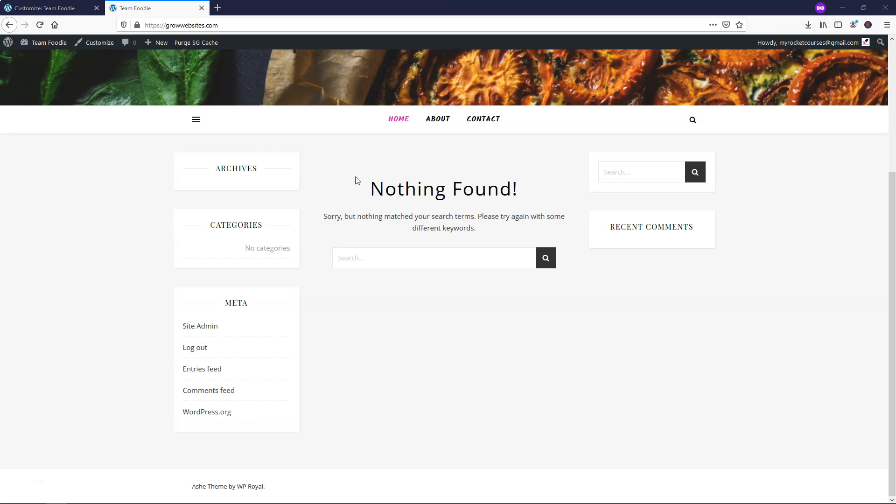
click(52, 8)
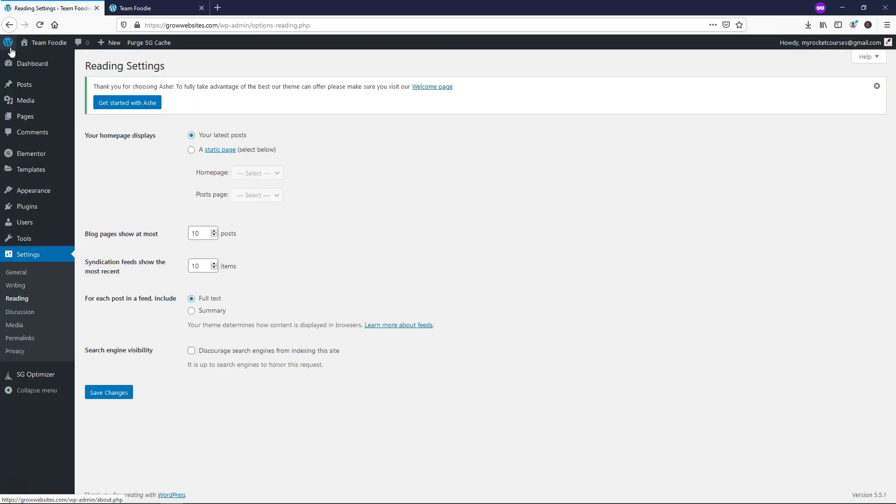
- Open the Widgets page and compare the Left Sidebar with the live site's sidebar
mouse_move(49, 50)
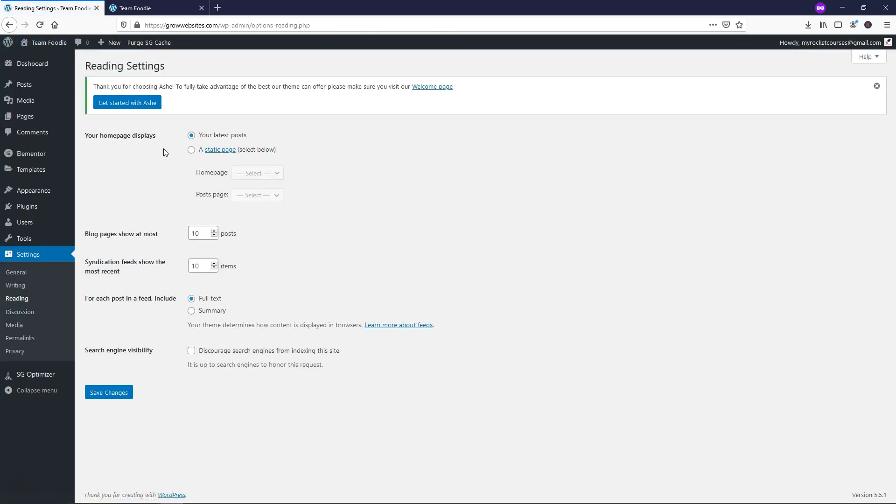
mouse_move(44, 192)
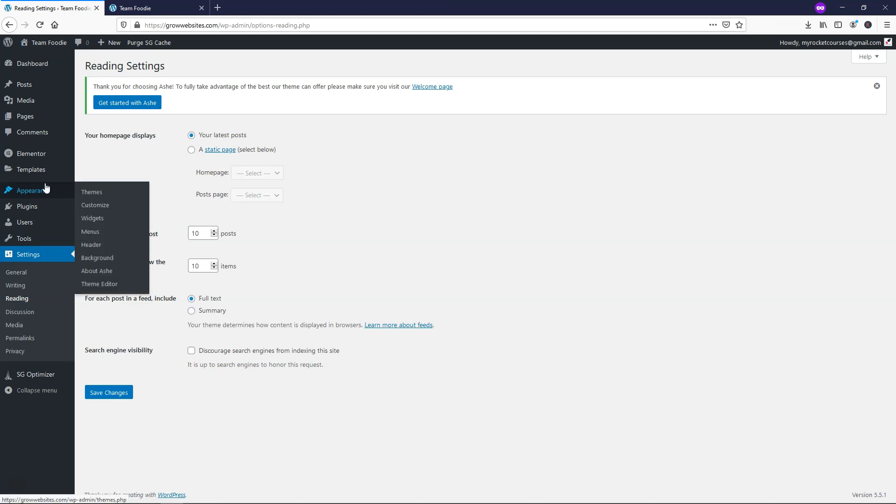
click(91, 219)
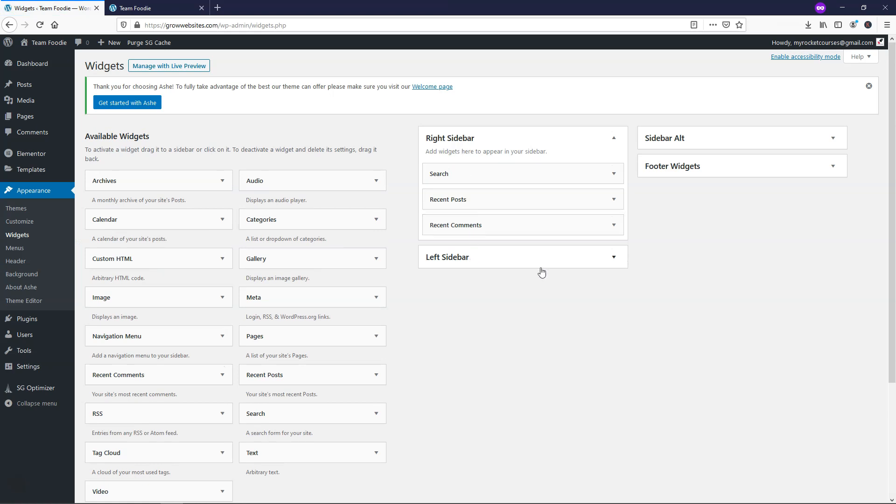
click(614, 259)
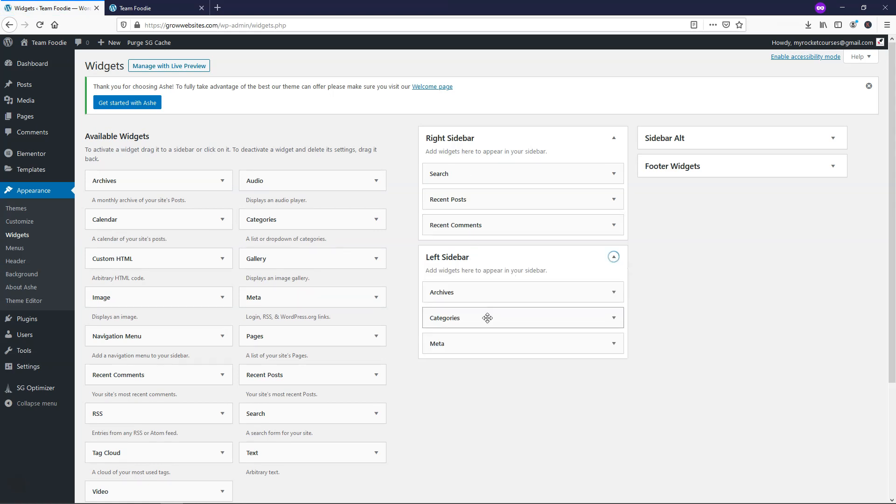
click(167, 10)
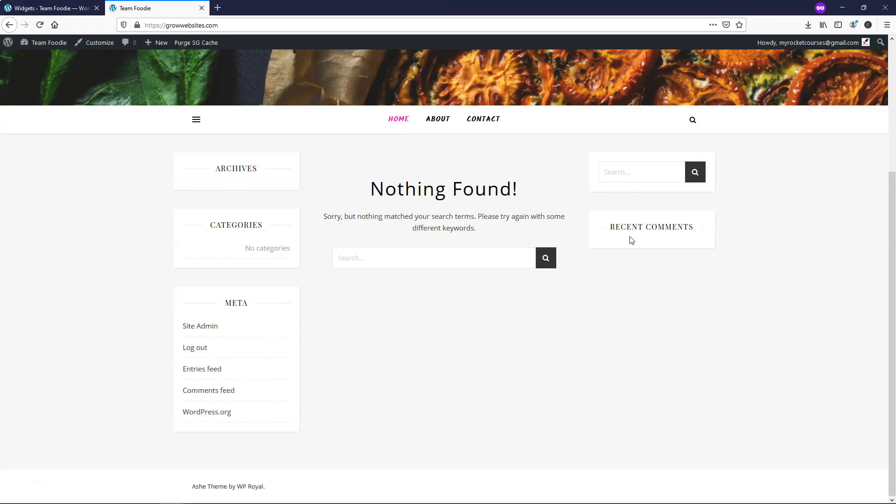
key(ctrl+Tab)
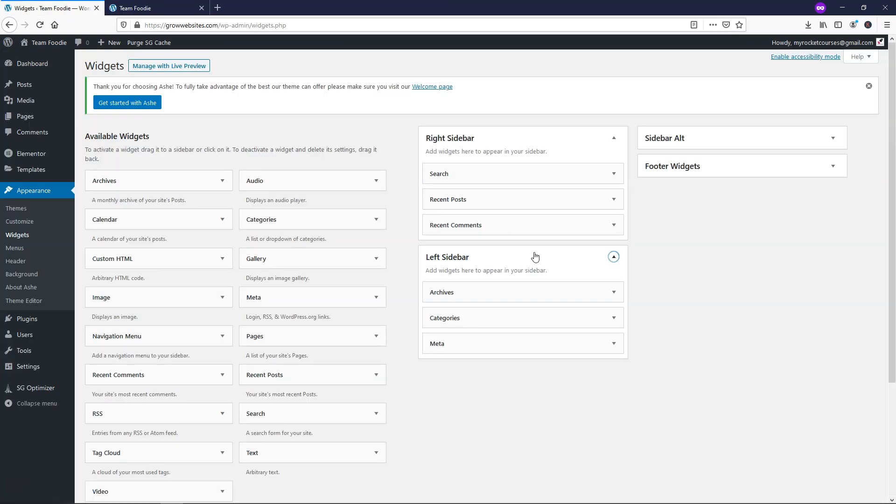
key(ctrl+Tab)
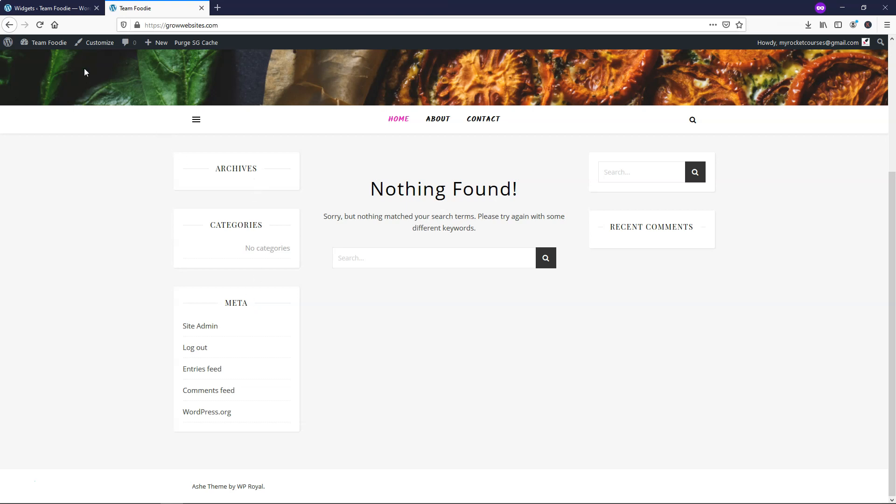
click(86, 8)
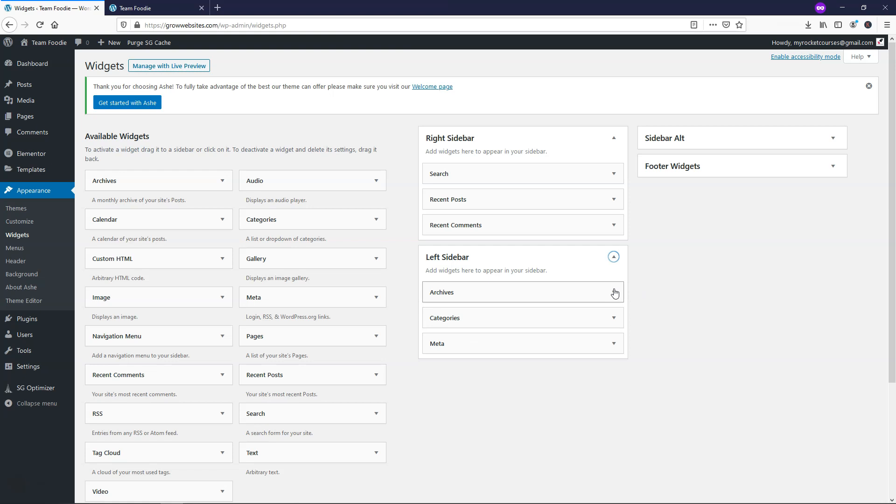
- Move Categories into the Right Sidebar and delete the Recent Comments, Archives and Meta widgets
drag(462, 312, 467, 225)
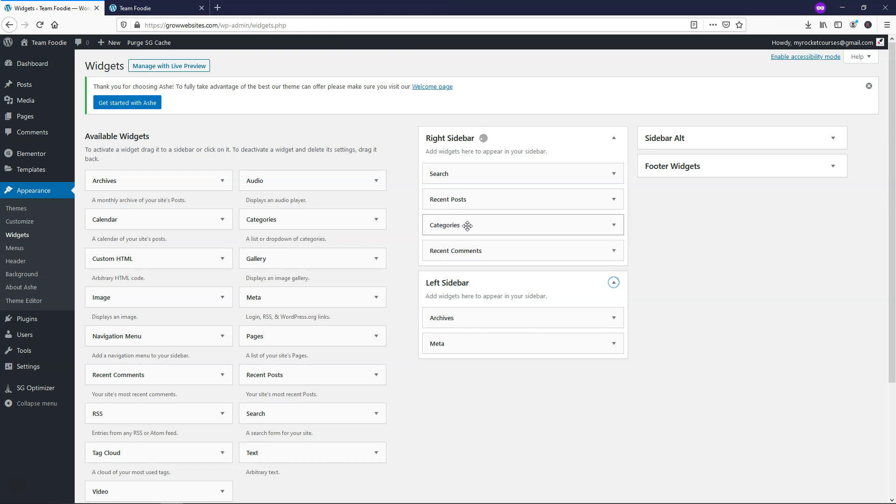
click(614, 252)
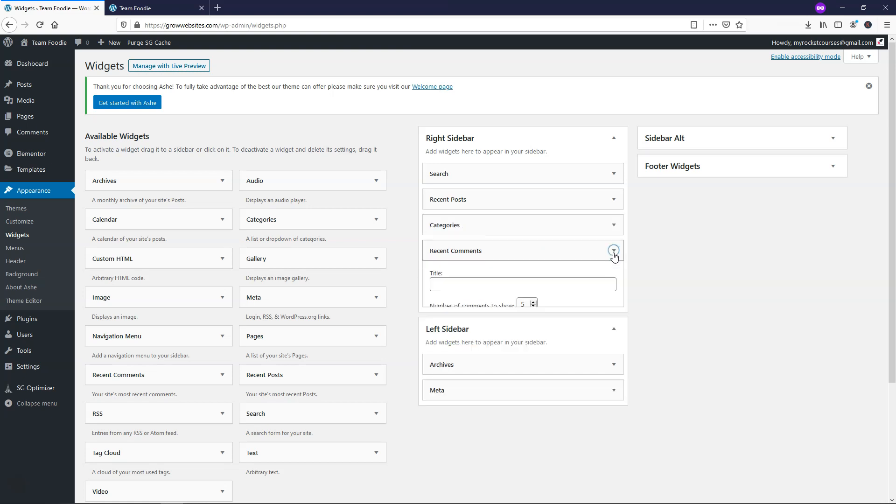
click(437, 323)
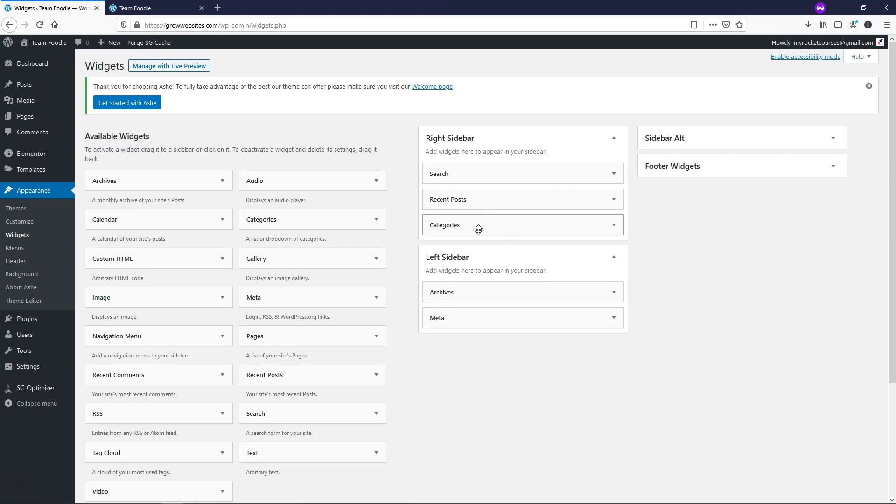
click(616, 295)
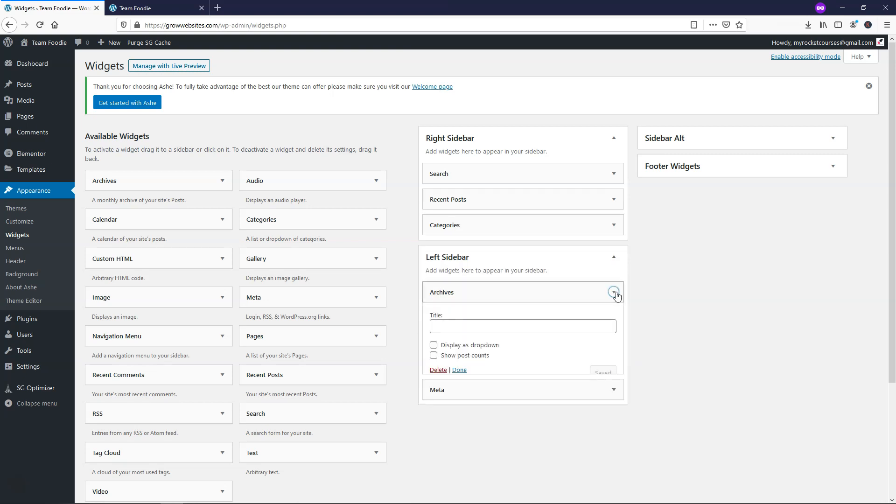
click(437, 373)
click(614, 293)
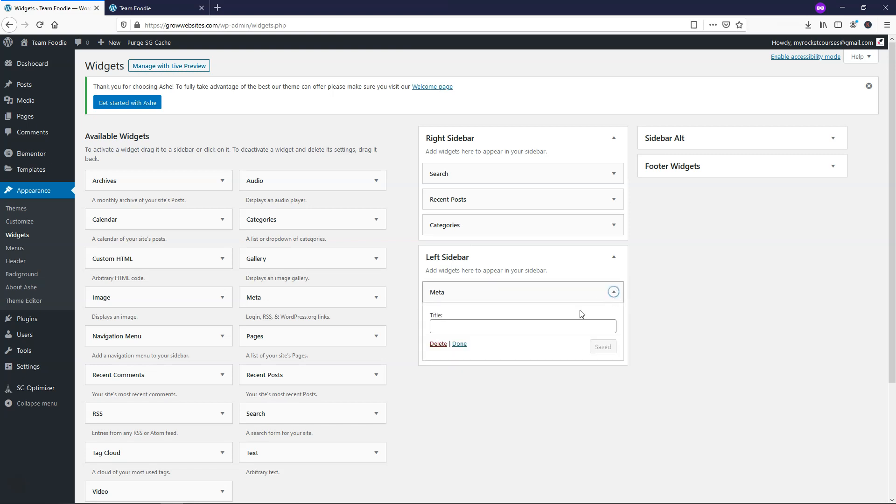
click(438, 344)
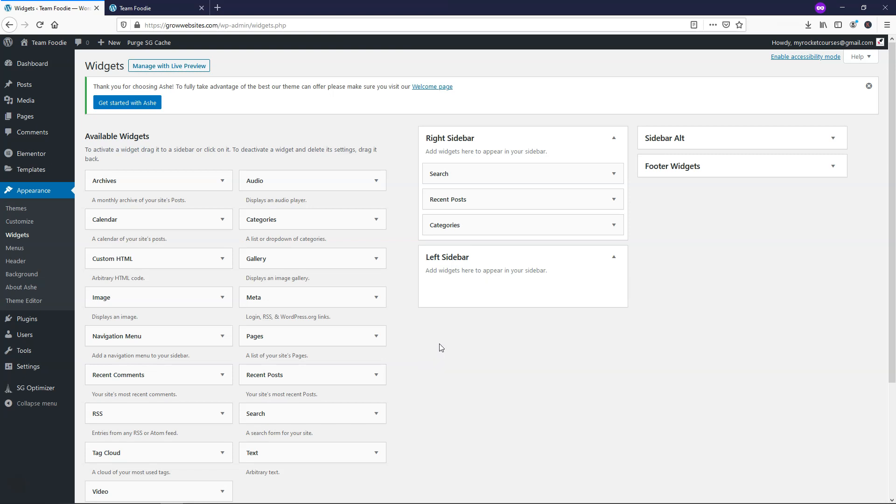
click(613, 257)
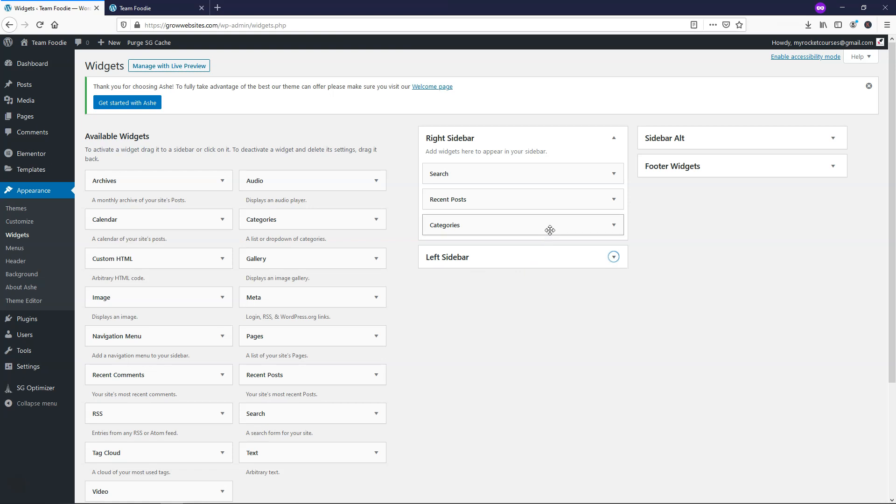
- Set the Categories widget to display as a dropdown and save it
click(613, 225)
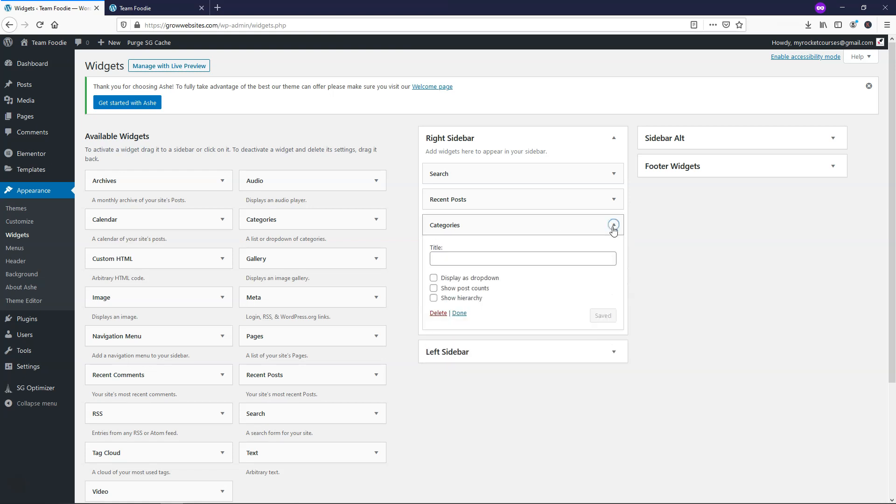
click(434, 278)
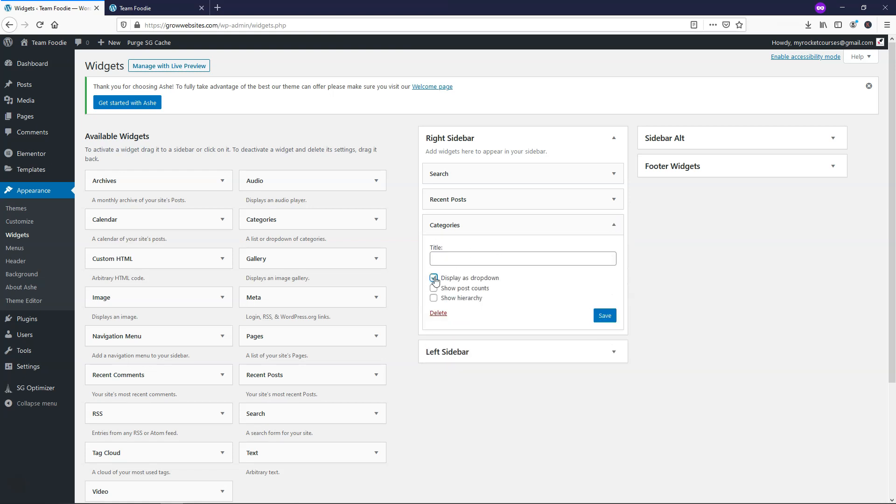
click(598, 320)
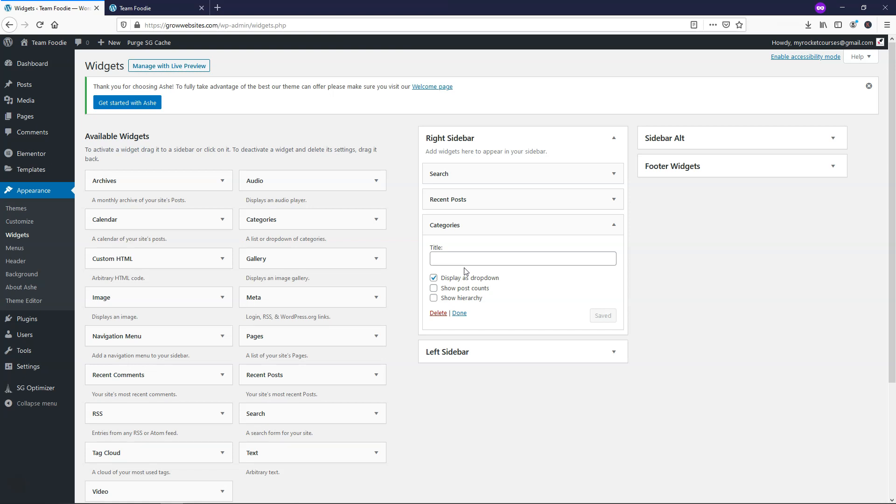
click(614, 225)
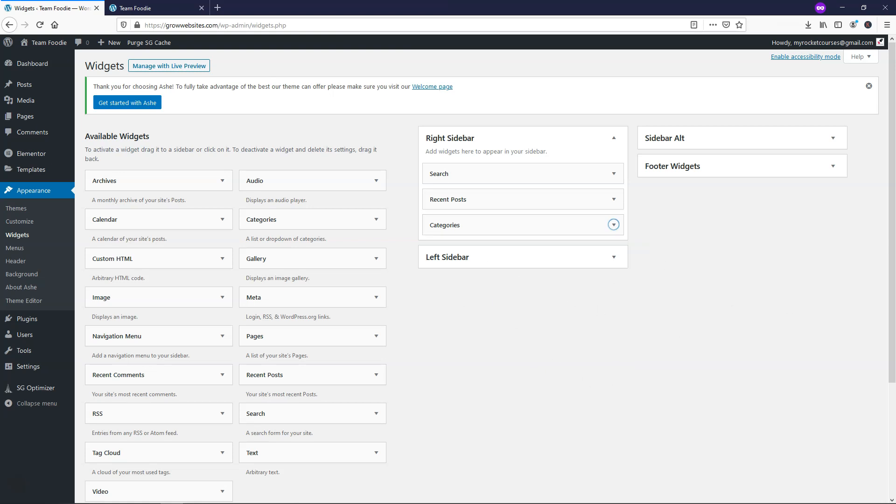
click(148, 8)
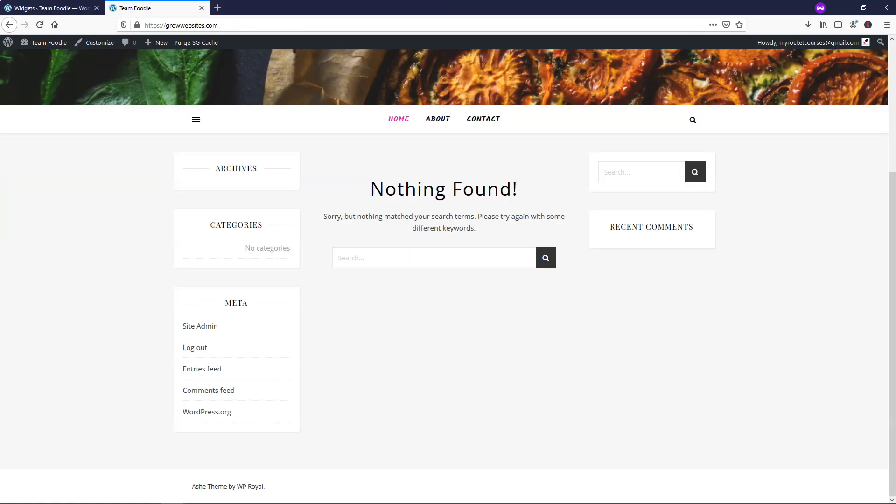
click(40, 25)
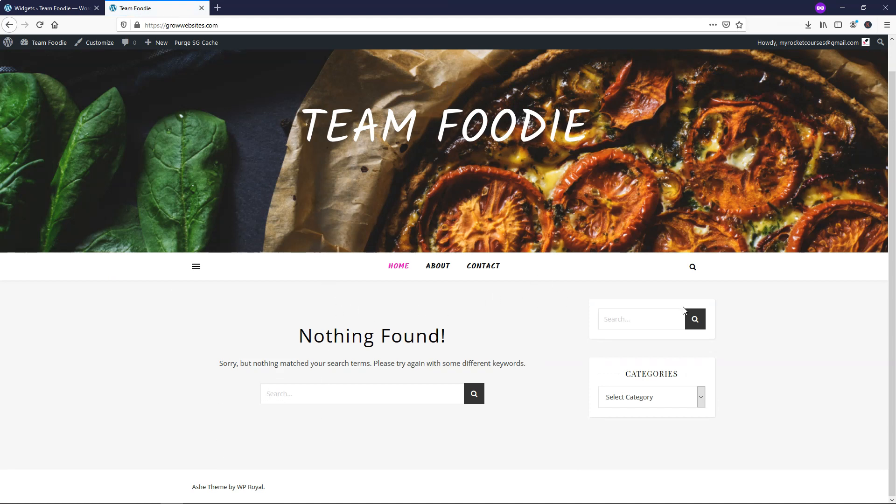
click(703, 403)
click(704, 402)
click(704, 402)
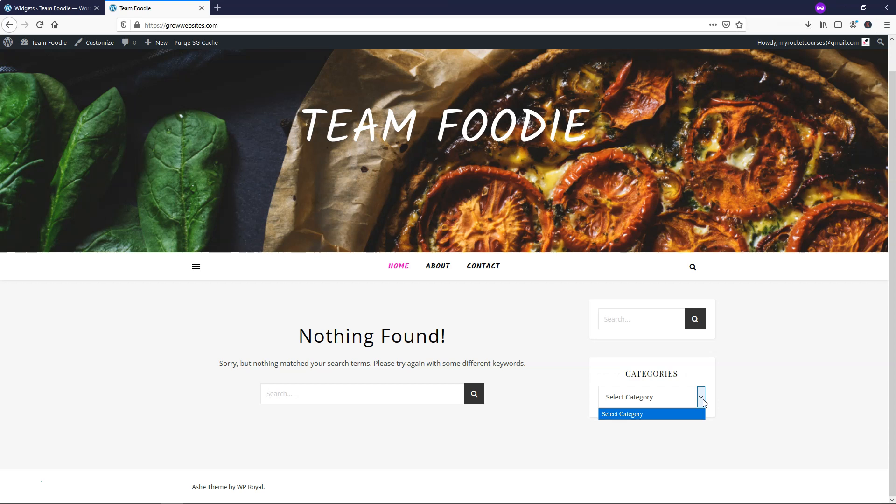
click(703, 402)
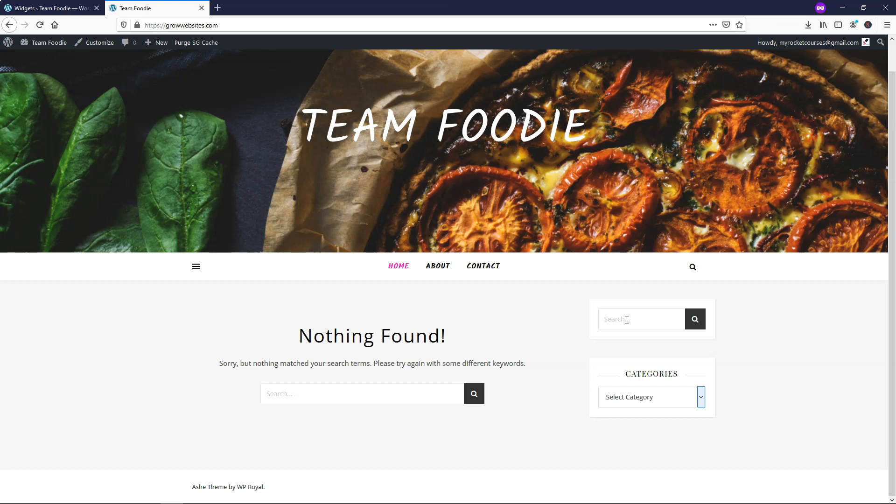
click(52, 8)
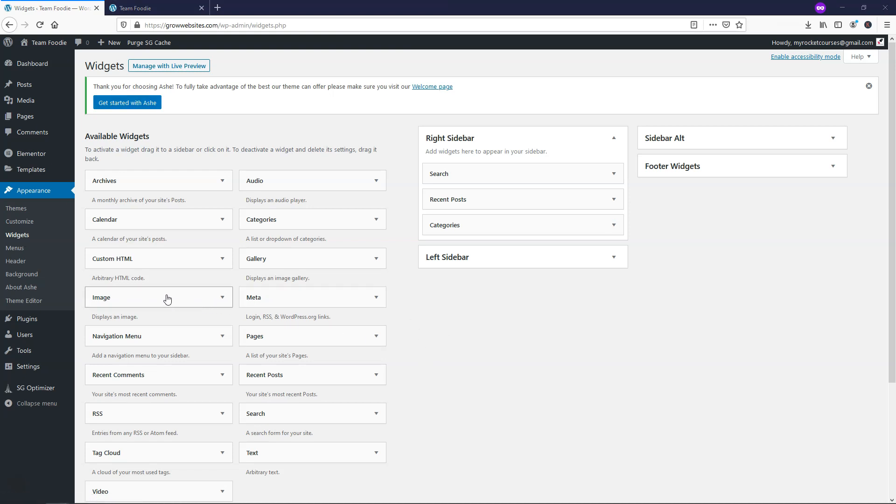
- Add a trial Image widget below Search in the Right Sidebar, then delete it
drag(152, 301, 501, 199)
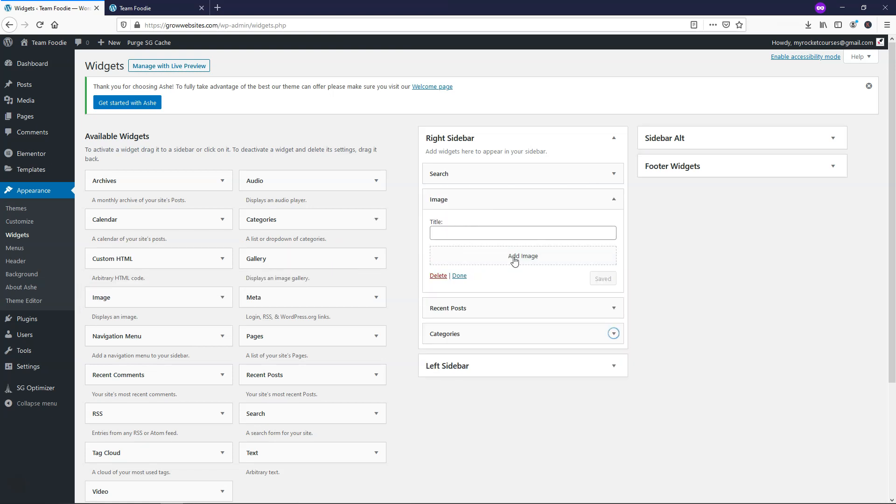
click(611, 201)
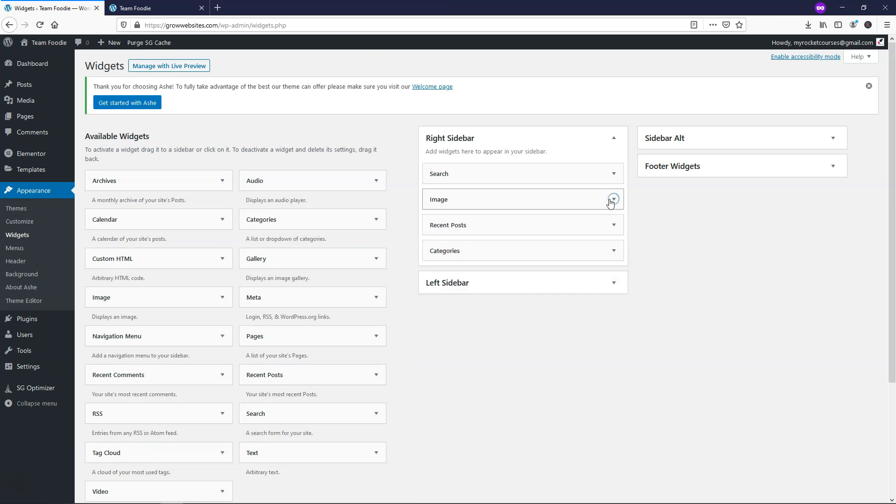
click(611, 201)
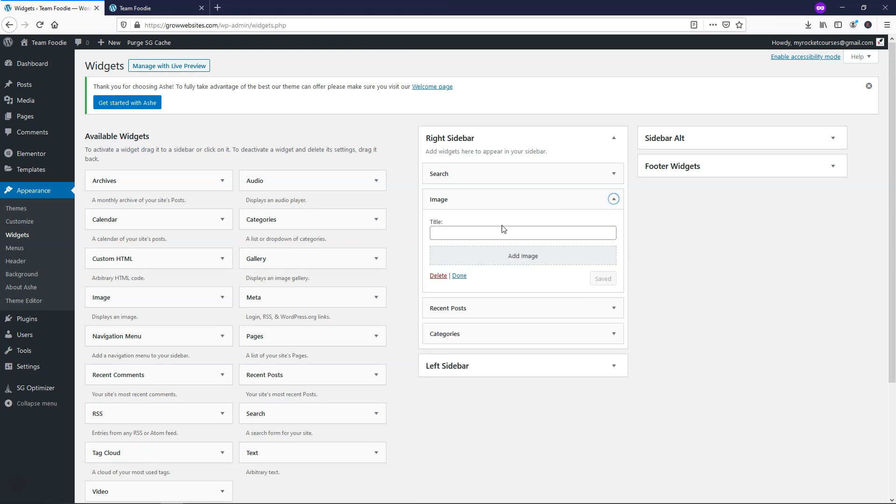
click(439, 277)
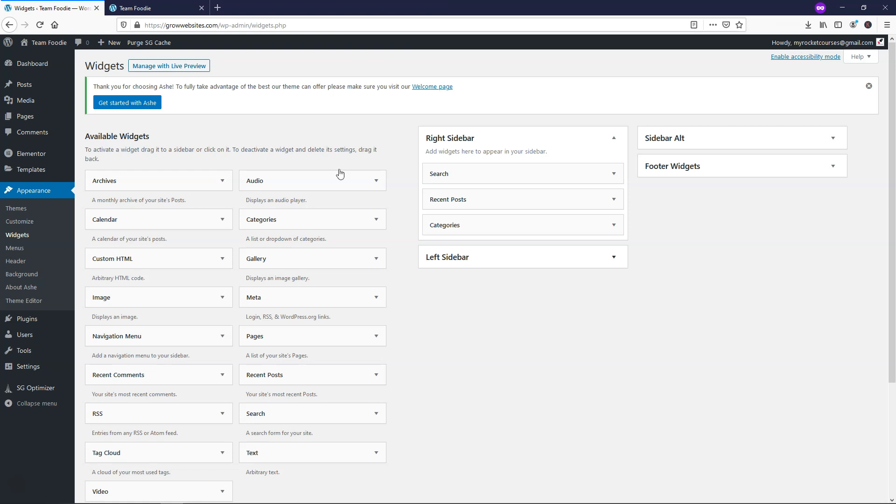
click(154, 8)
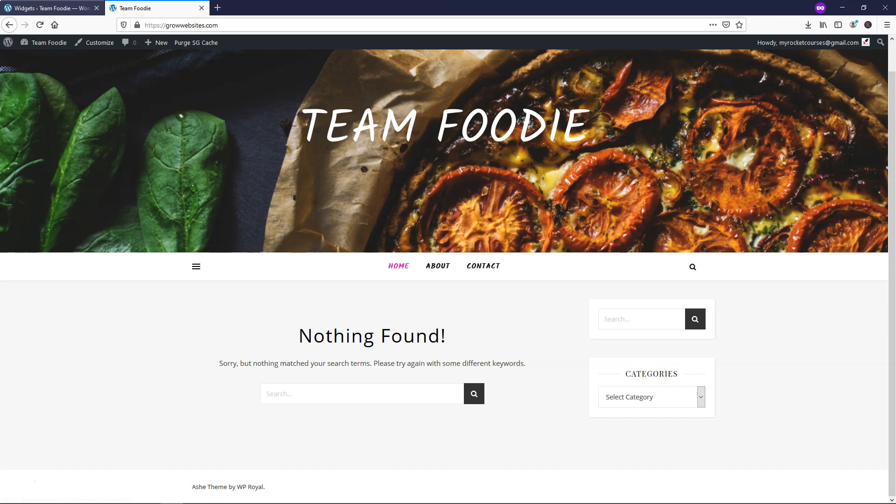
- From the Widgets admin page, use Posts › Add New to open a blank post
click(51, 8)
mouse_move(51, 88)
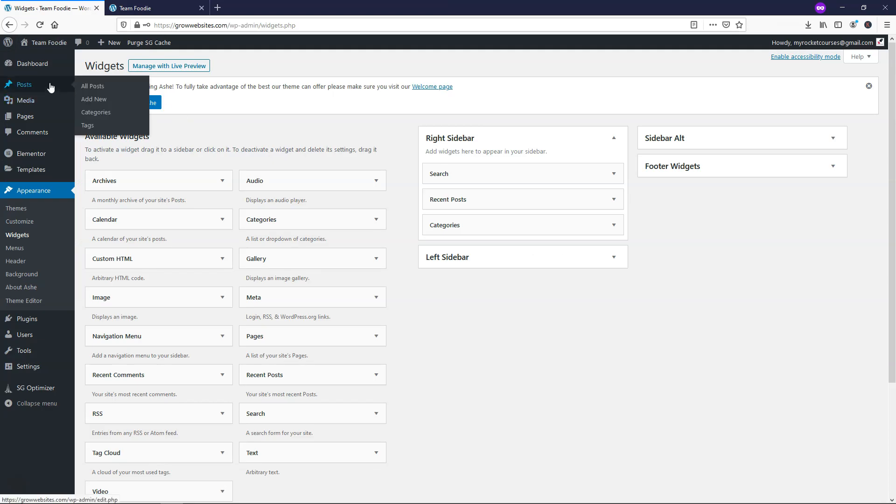
click(99, 100)
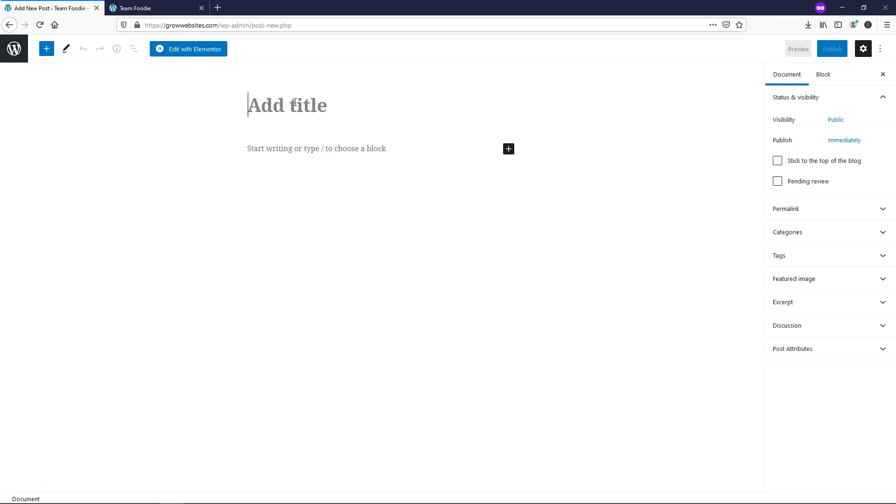
- Title the post 'Fudge Brownies' and paste the brownie recipe into its body
text(Fudge Brownies)
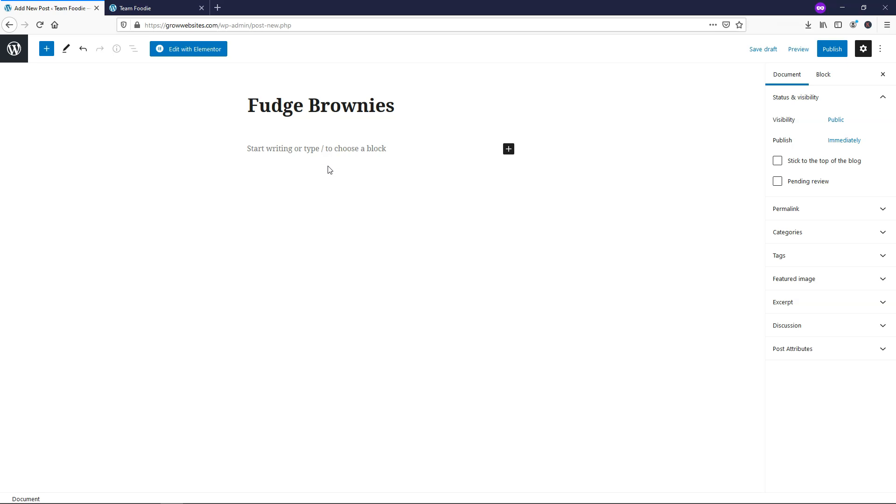
click(318, 153)
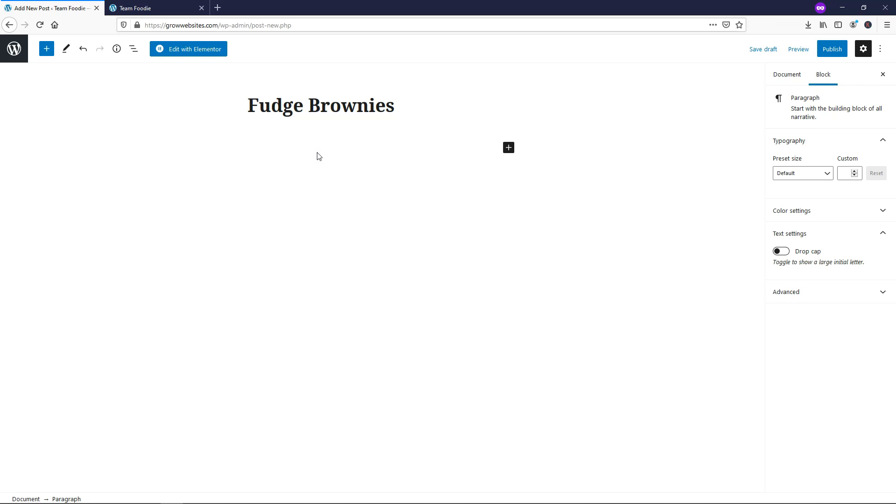
key(ctrl+v)
scroll(360, 175, up, 7)
scroll(360, 175, up, 15)
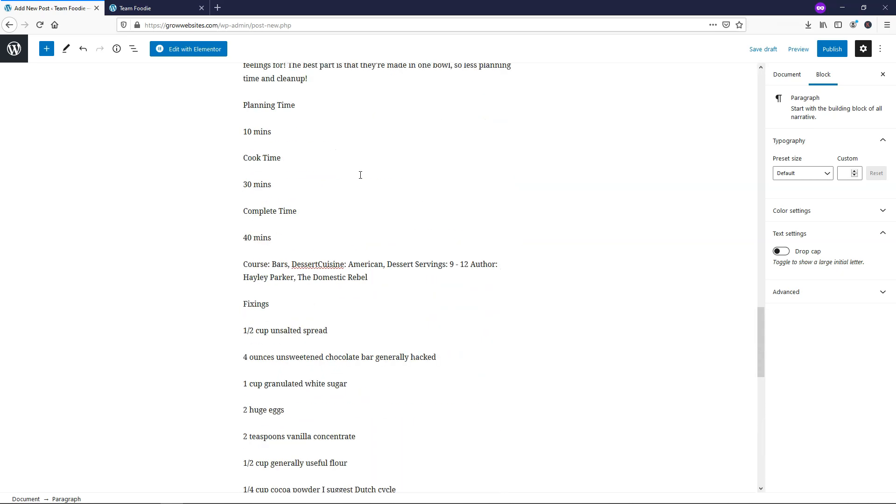
scroll(360, 175, up, 8)
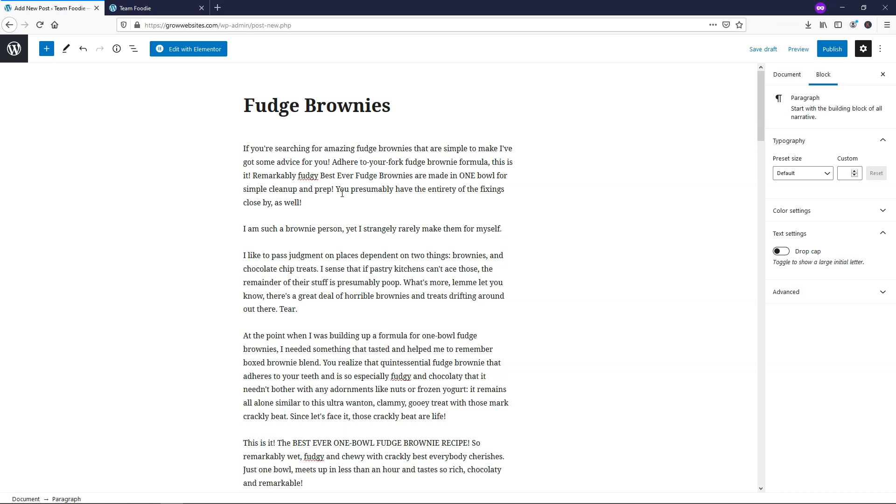
key(Tab)
click(785, 77)
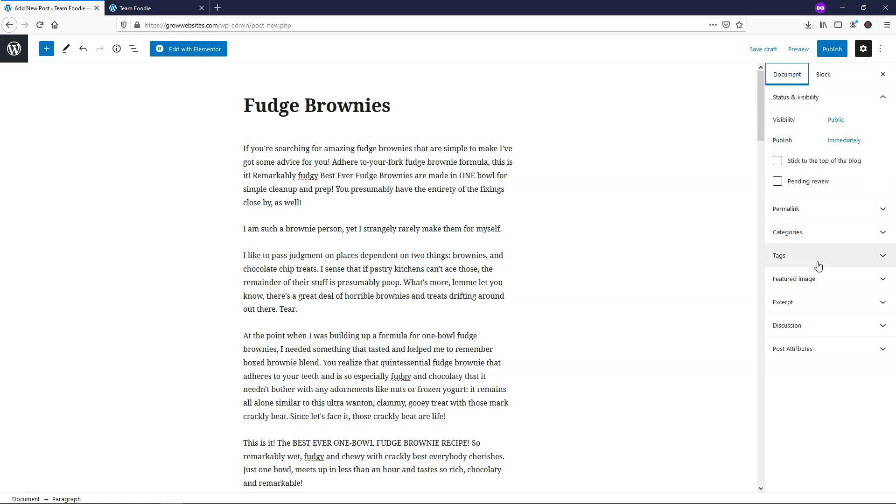
- Create a new 'Dessert' category, assign it to the post, and open the Tags field
click(819, 238)
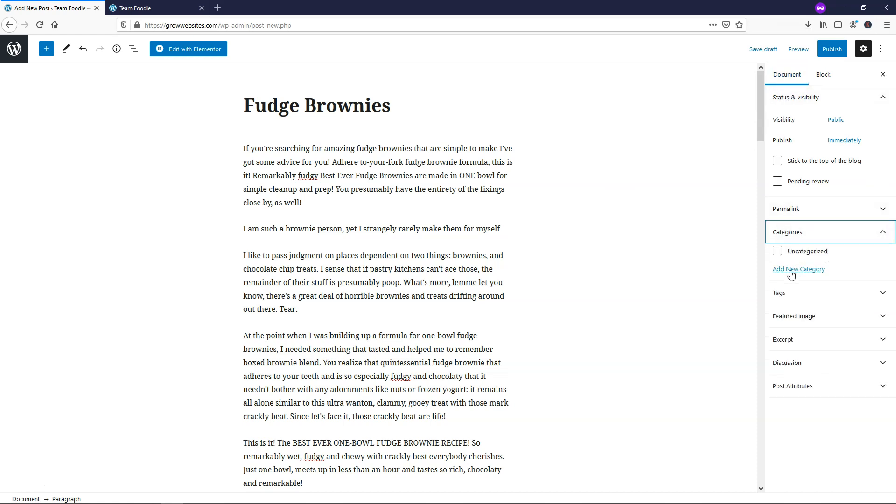
click(796, 270)
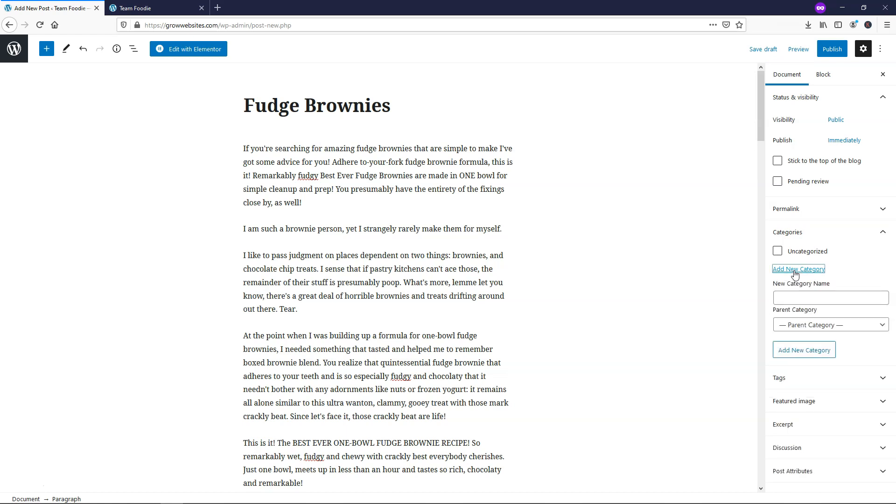
click(796, 299)
text(Dessert)
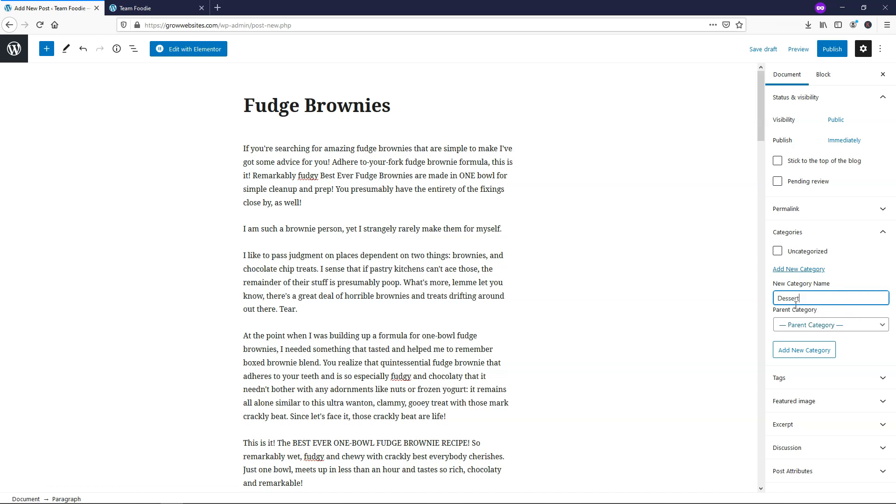
click(809, 355)
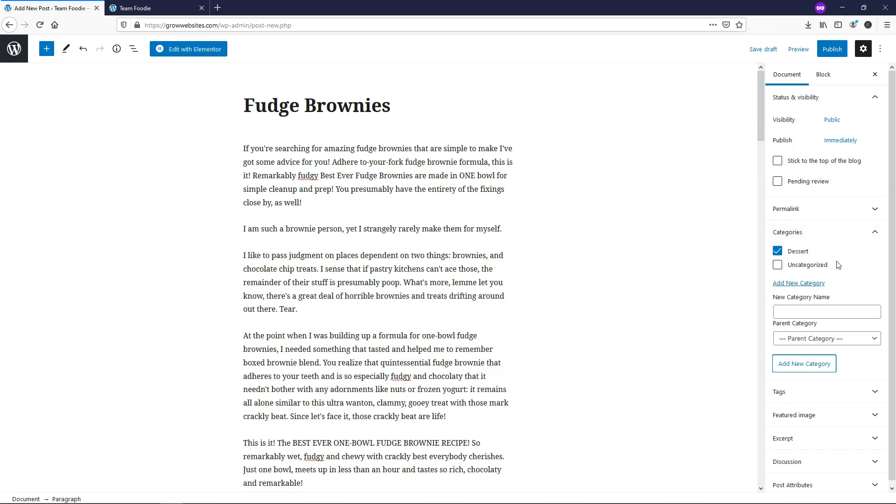
click(874, 232)
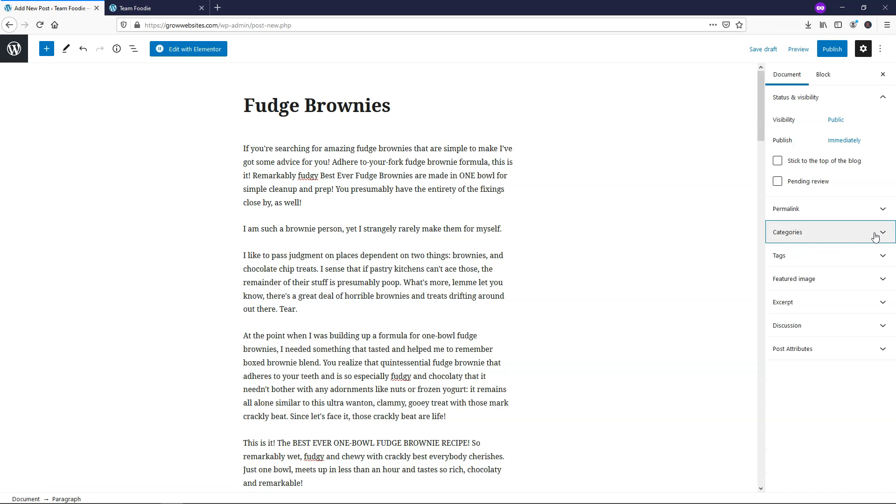
click(809, 265)
click(805, 289)
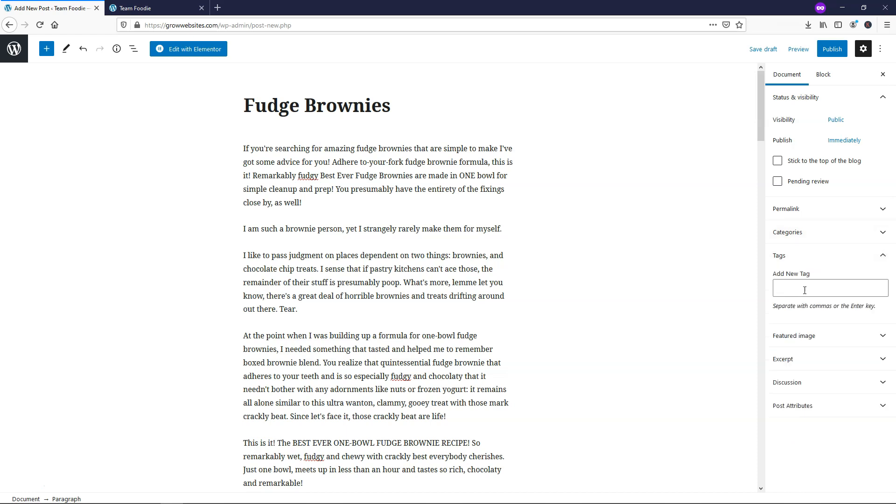
- Add the tags 'brownies' and 'fudge' to the post and expand Featured image
text(nies)
key(Return)
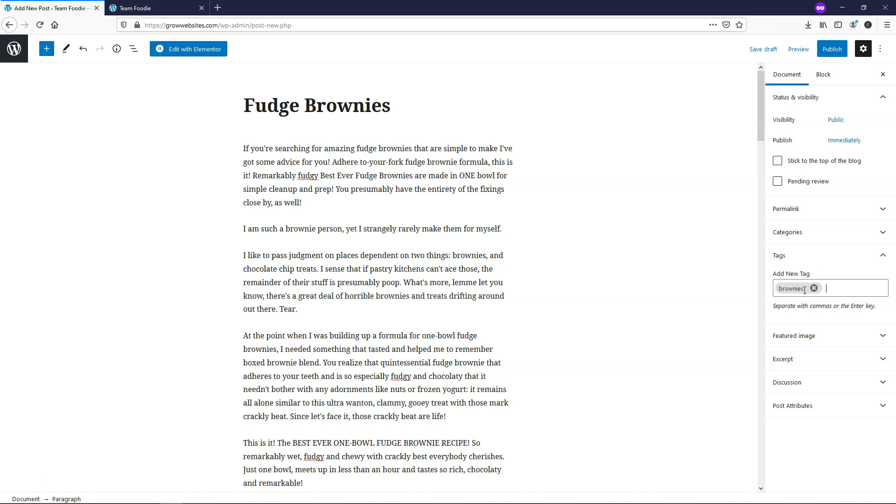
text(fudge)
key(Return)
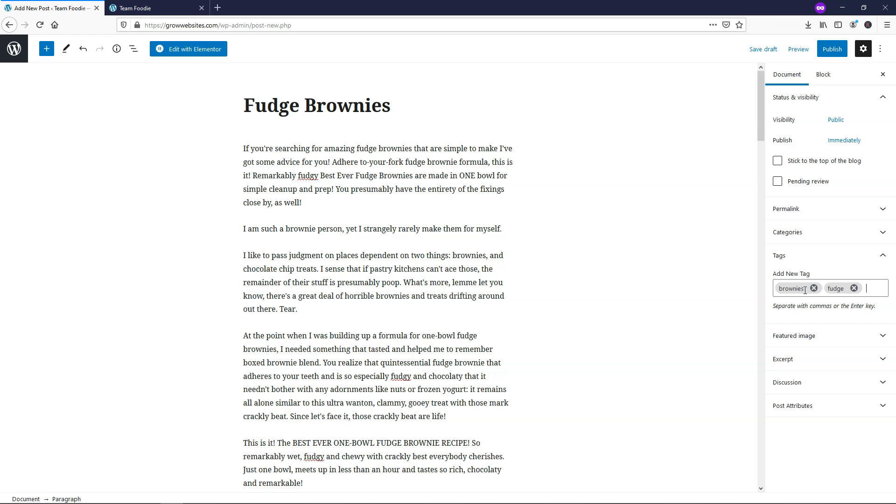
click(882, 260)
click(837, 282)
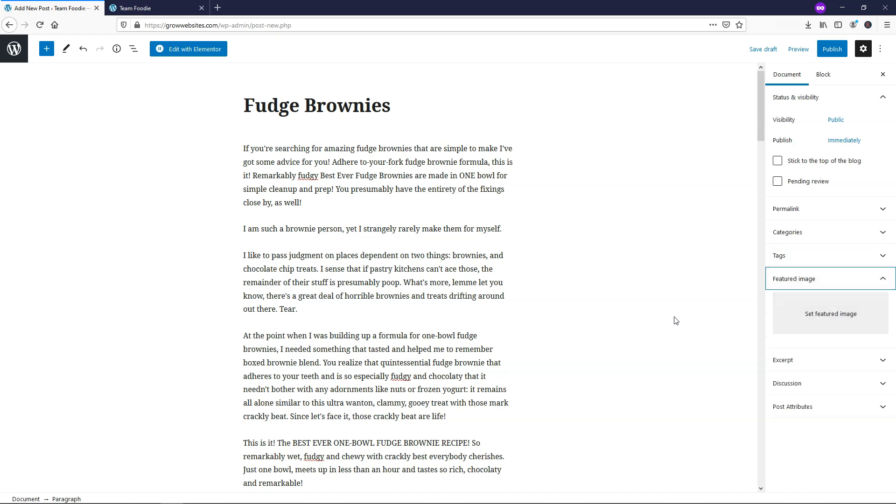
- Upload both brownie PNG images to the media library for the featured image
click(825, 316)
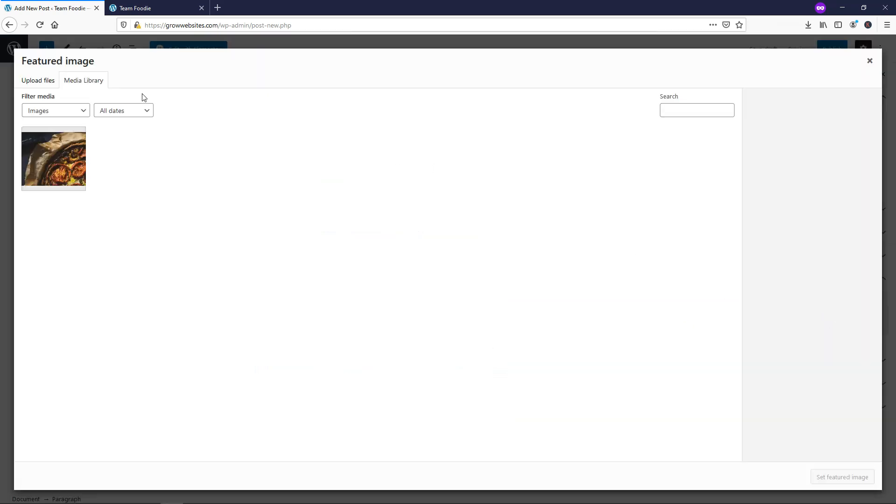
click(45, 88)
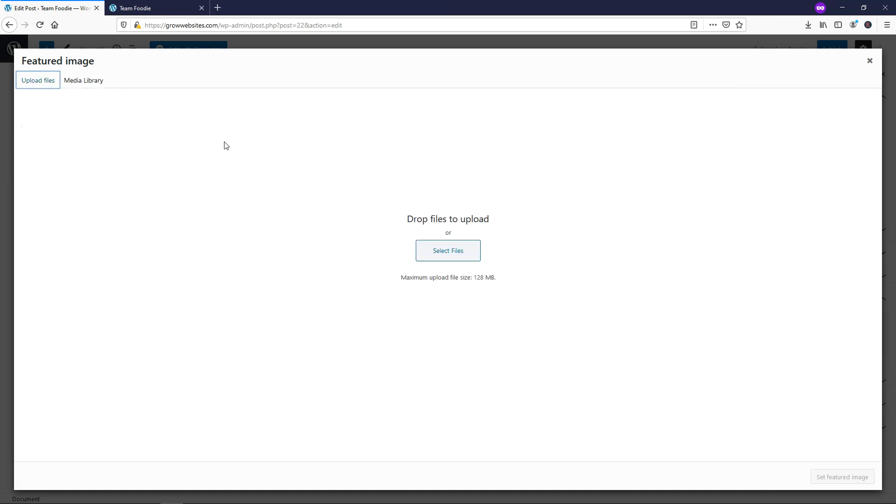
click(453, 255)
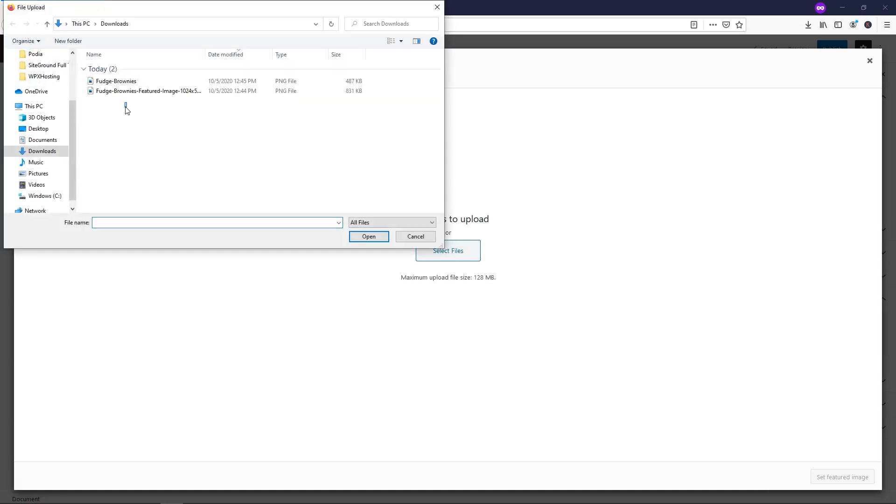
drag(125, 107, 130, 86)
click(368, 236)
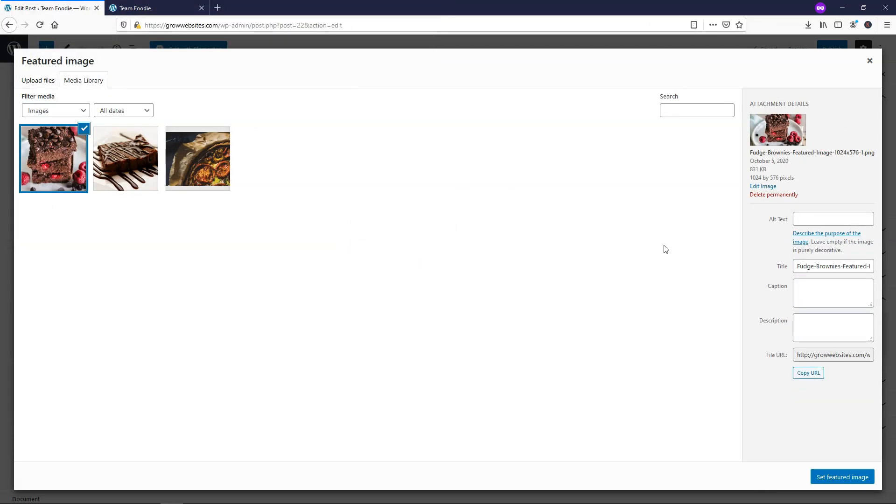
- Set the stacked brownie photo as featured image, with title and alt text 'Fudge-Brownies-Featured-Image'
click(857, 269)
drag(863, 268, 878, 267)
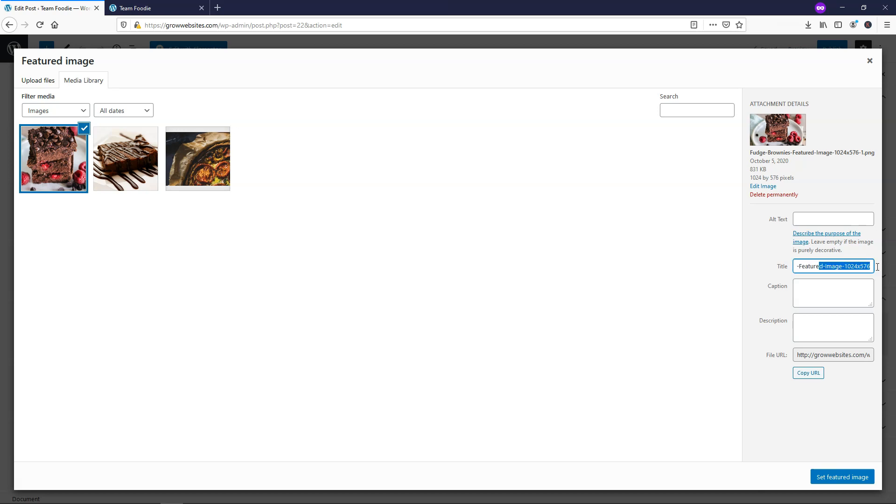
click(872, 267)
key(BackSpace)
key(BackSpace)
key(BackSpace)
key(BackSpace)
key(BackSpace)
key(BackSpace)
key(BackSpace)
key(BackSpace)
key(BackSpace)
key(BackSpace)
key(ctrl+a)
key(ctrl+c)
click(796, 218)
key(ctrl+v)
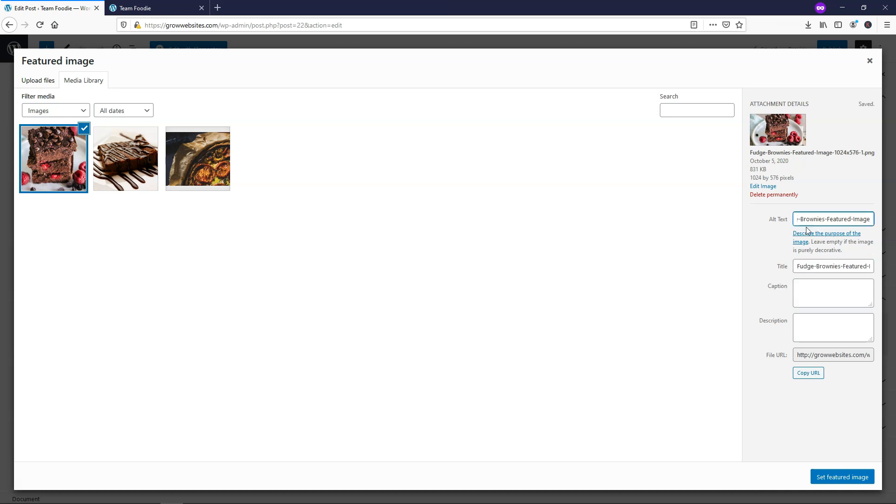
click(837, 485)
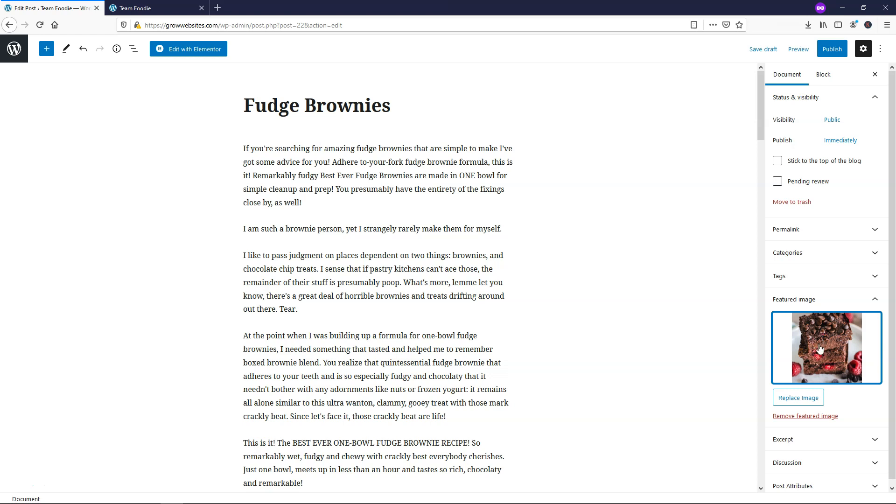
- Disable comments on the post in Discussion, leaving pingbacks and trackbacks allowed
click(876, 303)
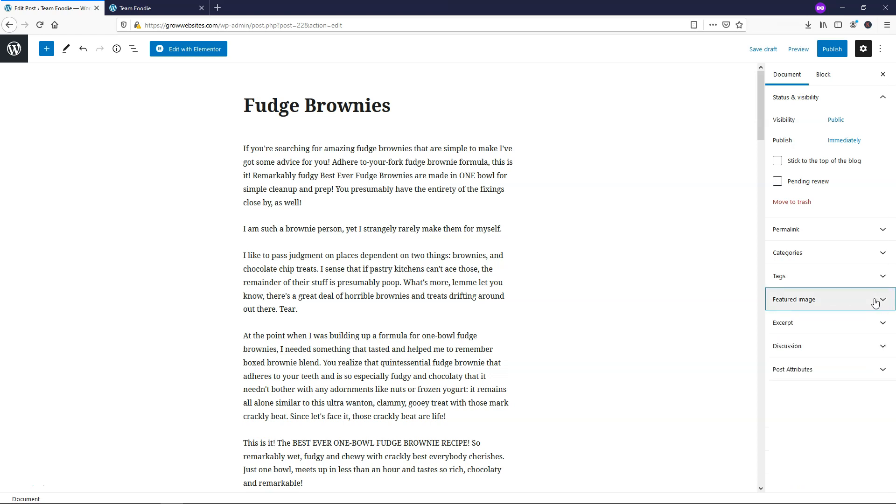
click(831, 345)
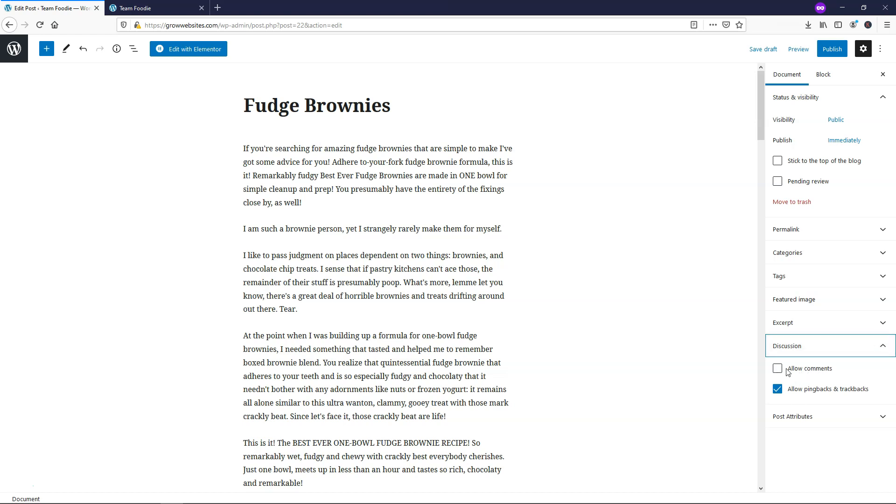
click(863, 350)
scroll(279, 200, down, 6)
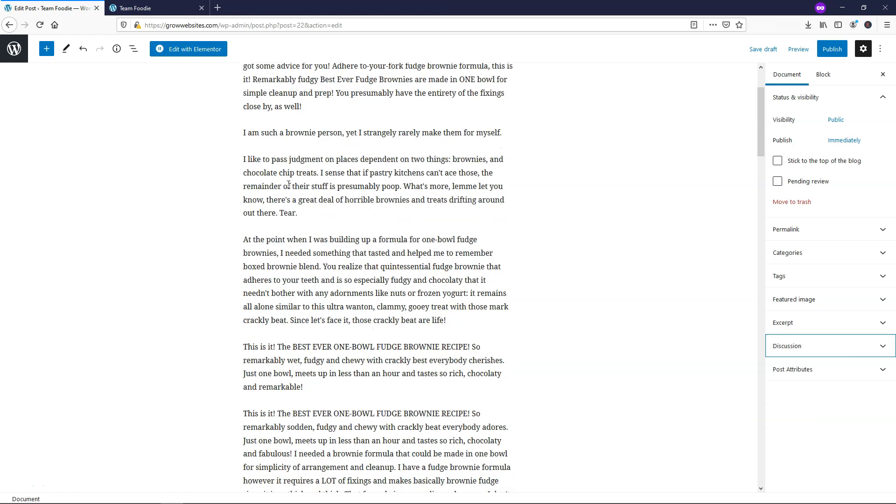
scroll(289, 185, up, 6)
- Make 'amazing fudge brownies' in the first paragraph bold and italic
click(309, 204)
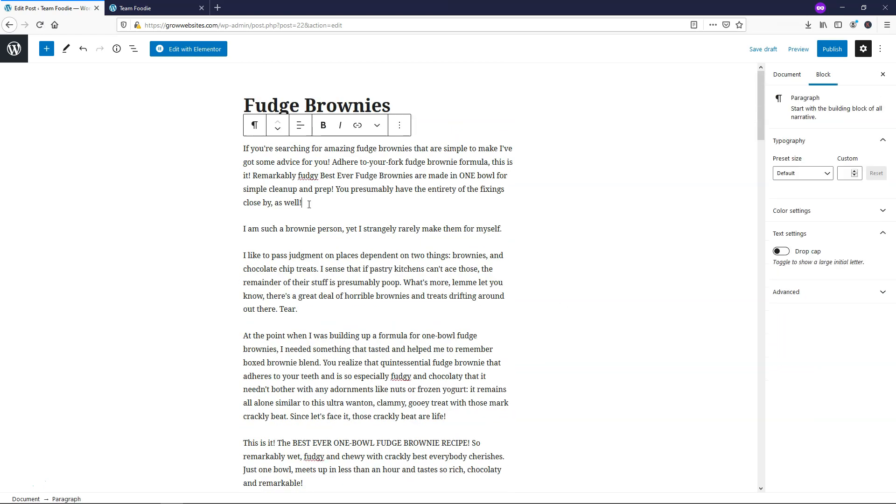
drag(358, 148, 325, 150)
click(323, 125)
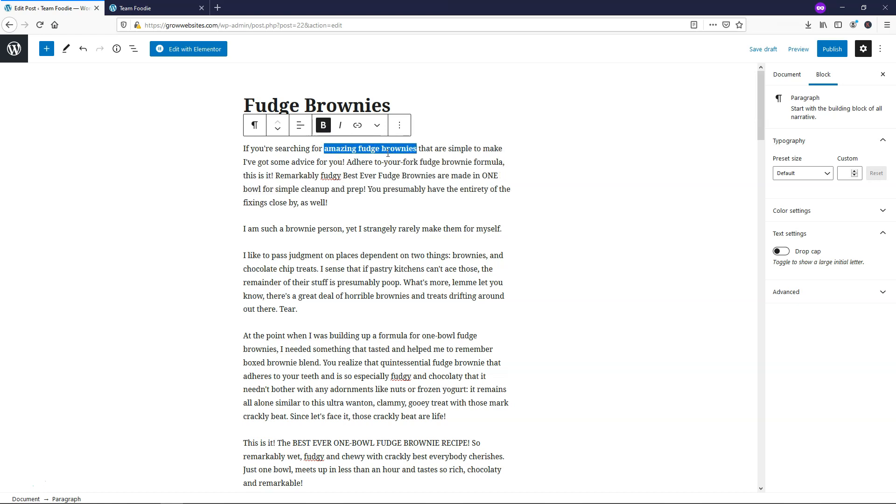
click(340, 125)
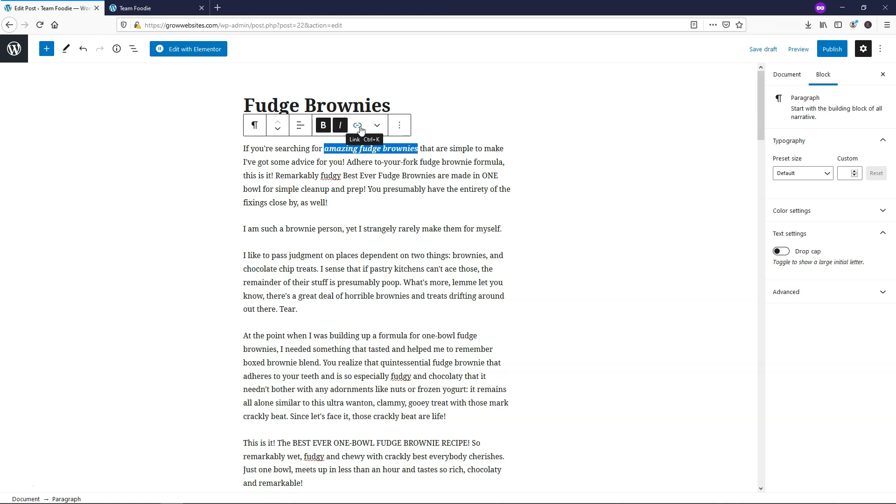
- Link the phrase to google.com, set to open in a new tab
click(359, 126)
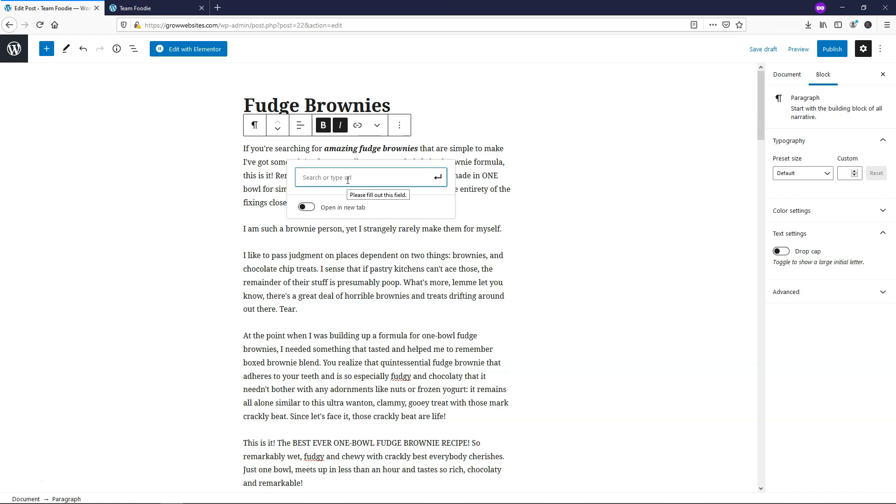
click(311, 210)
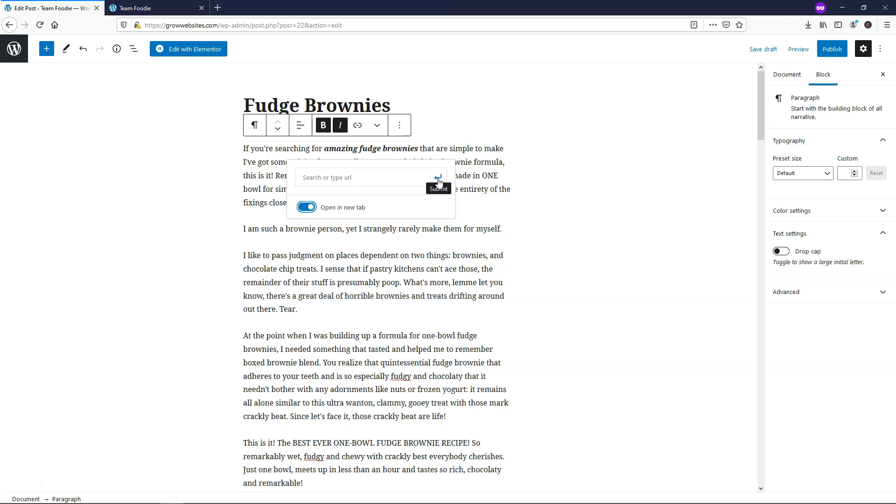
click(365, 176)
text(google.com)
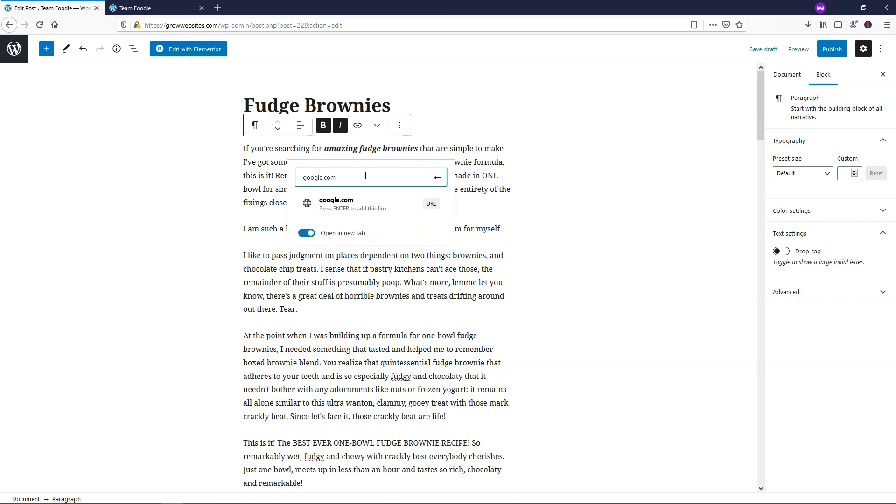
click(369, 204)
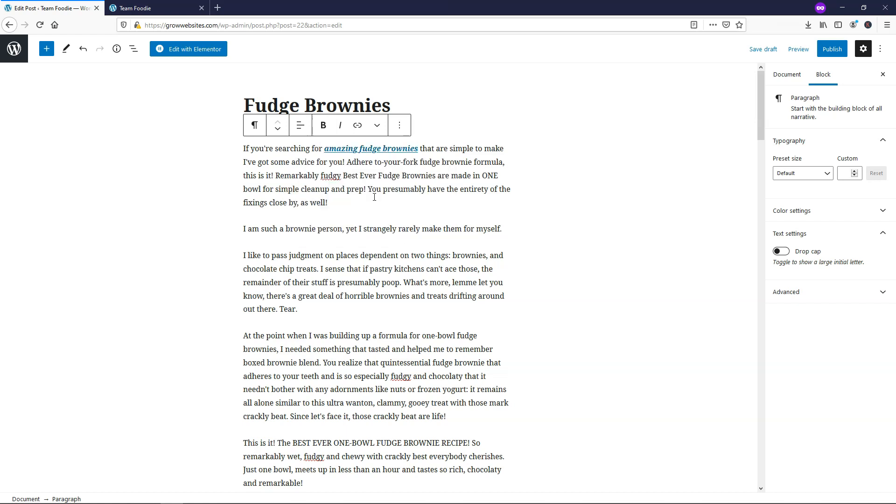
click(393, 148)
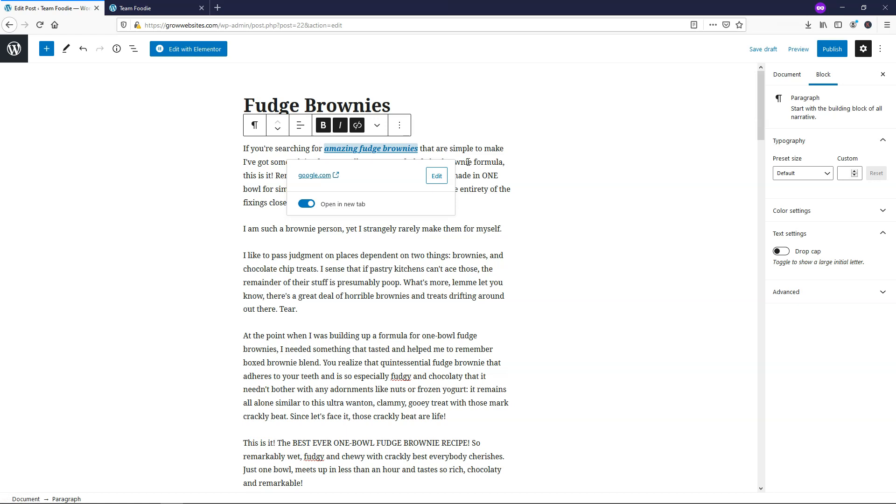
click(399, 160)
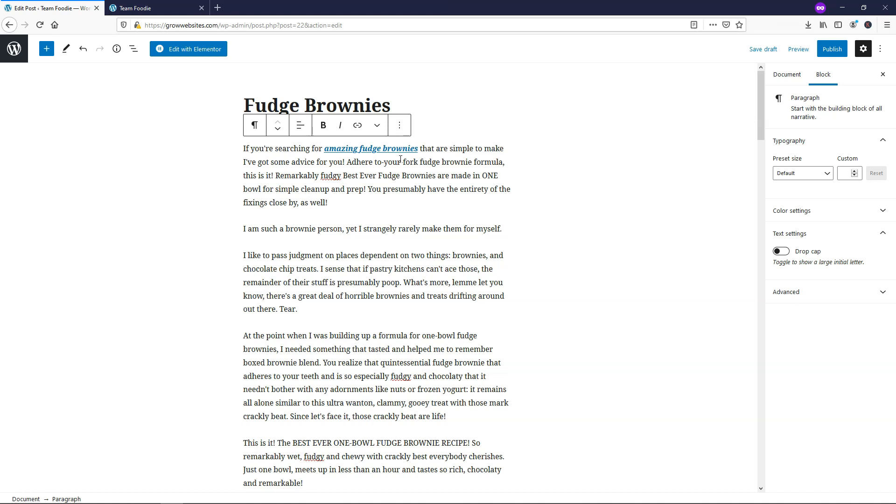
click(400, 127)
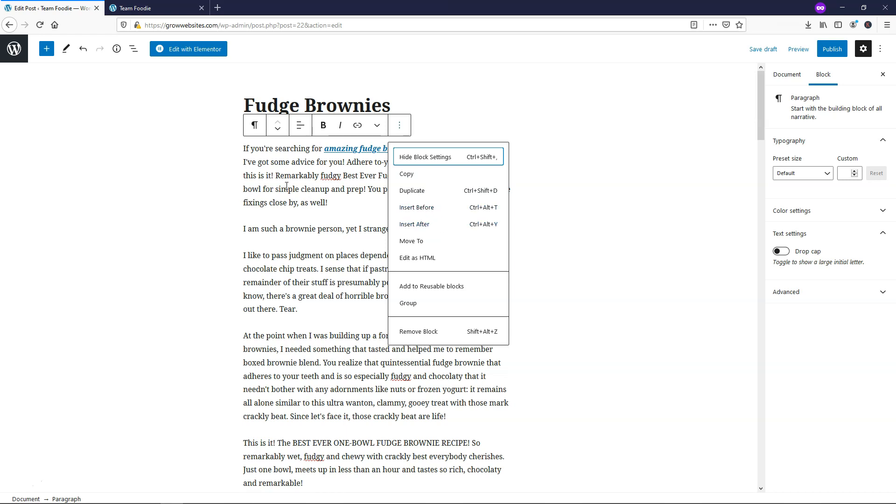
- Start a new empty paragraph after the One-Bowl Fudge Brownies intro, above Planning Time
click(338, 229)
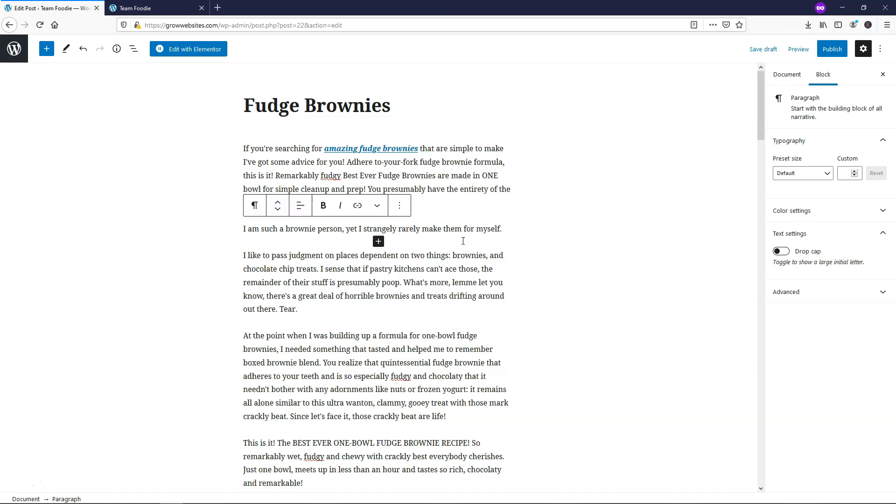
scroll(403, 286, down, 1)
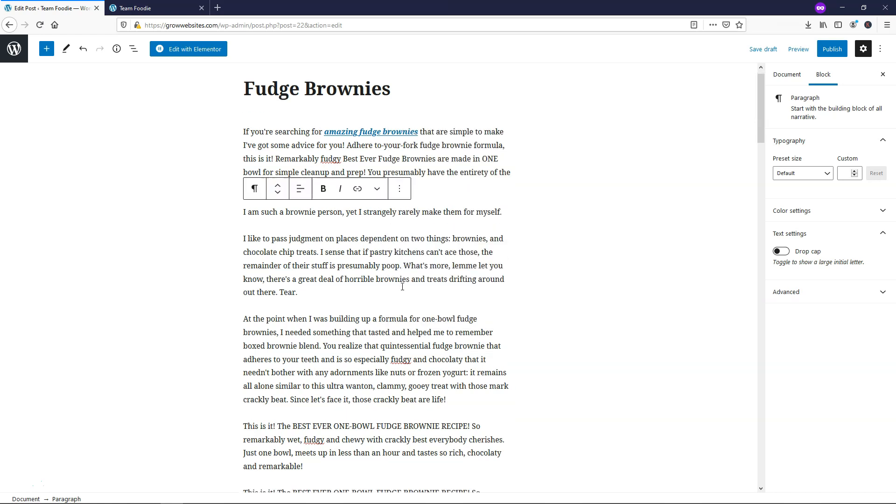
scroll(402, 286, down, 20)
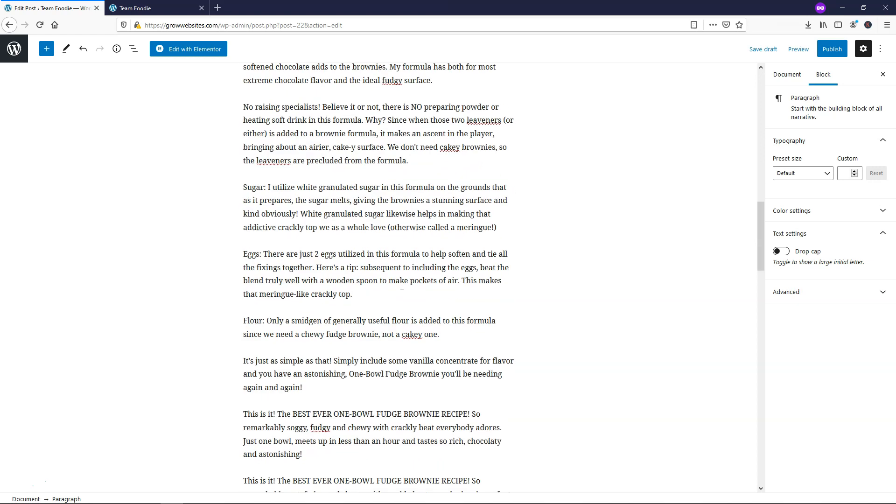
scroll(402, 286, down, 11)
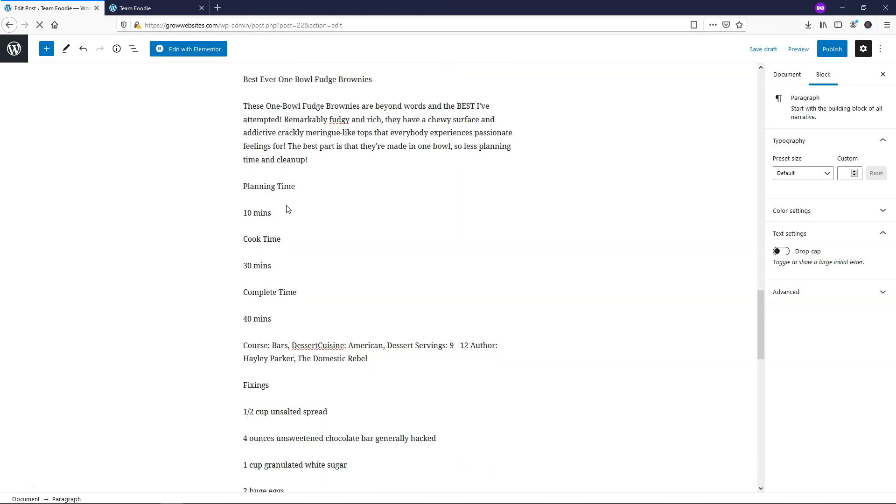
click(347, 153)
mouse_move(380, 178)
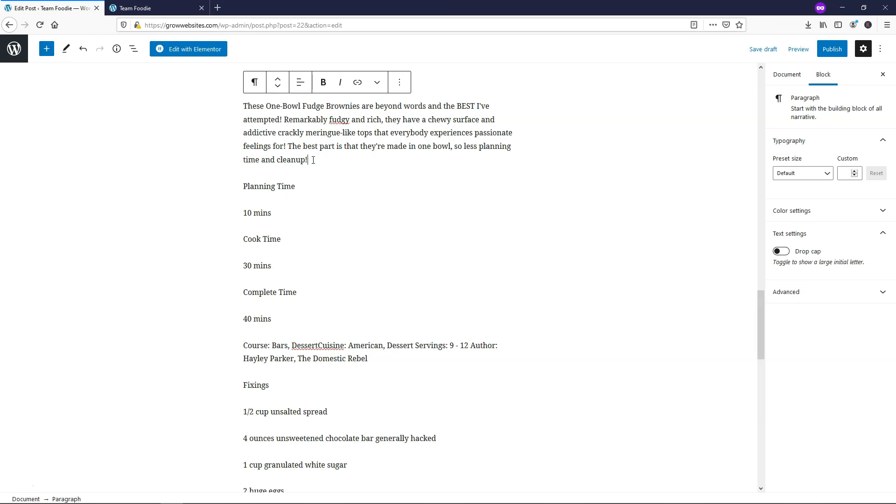
key(Return)
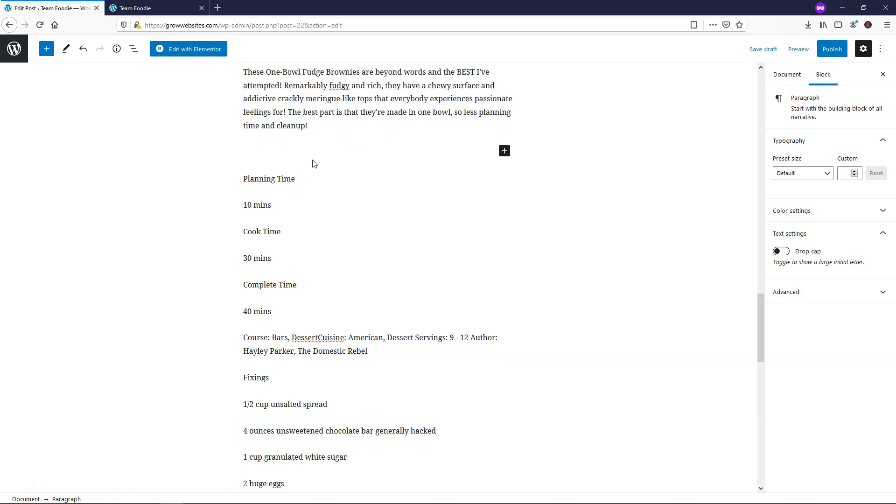
- Insert an Image block with the Fudge-Brownies picture from the Media Library, alt text Fudge-Brownies
click(46, 50)
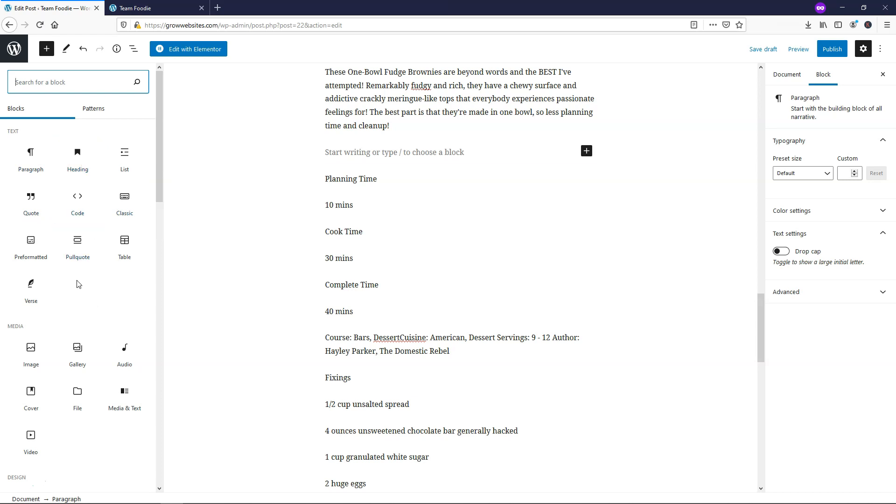
scroll(77, 280, down, 2)
click(37, 305)
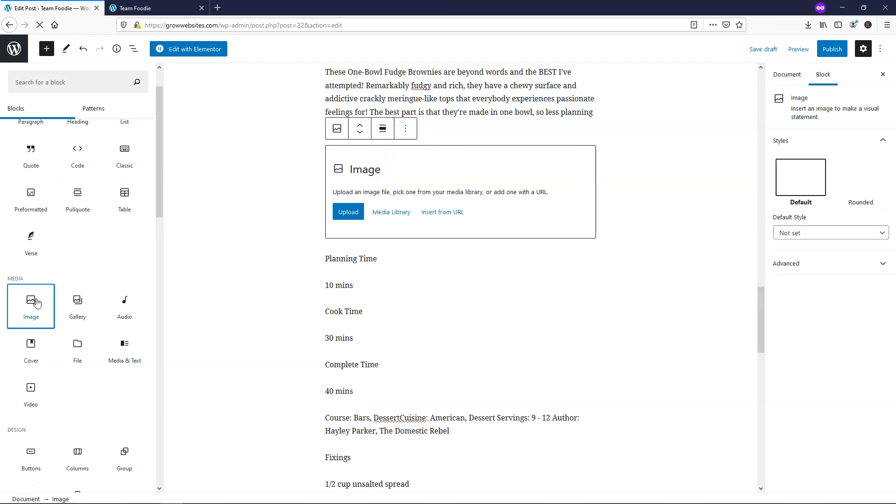
click(318, 212)
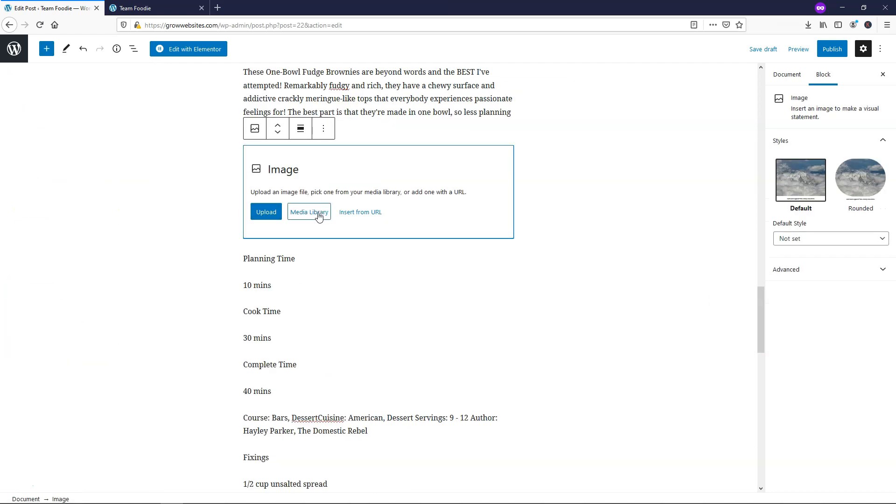
click(117, 159)
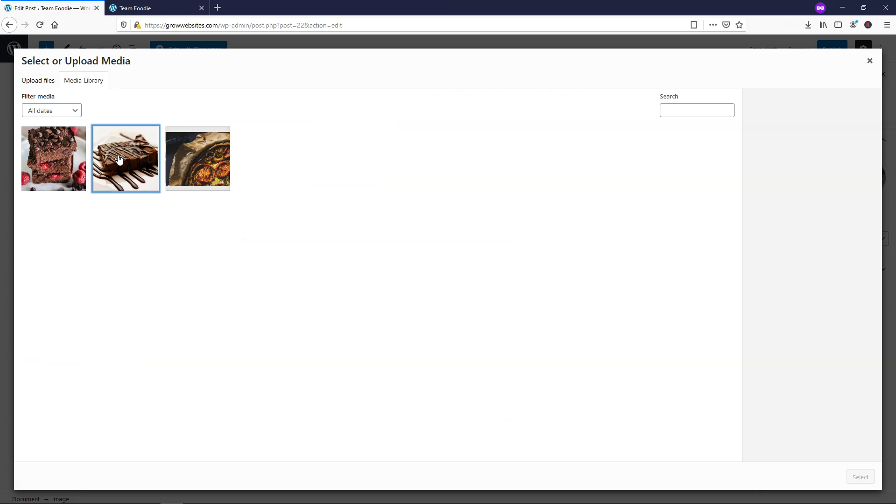
triple_click(797, 241)
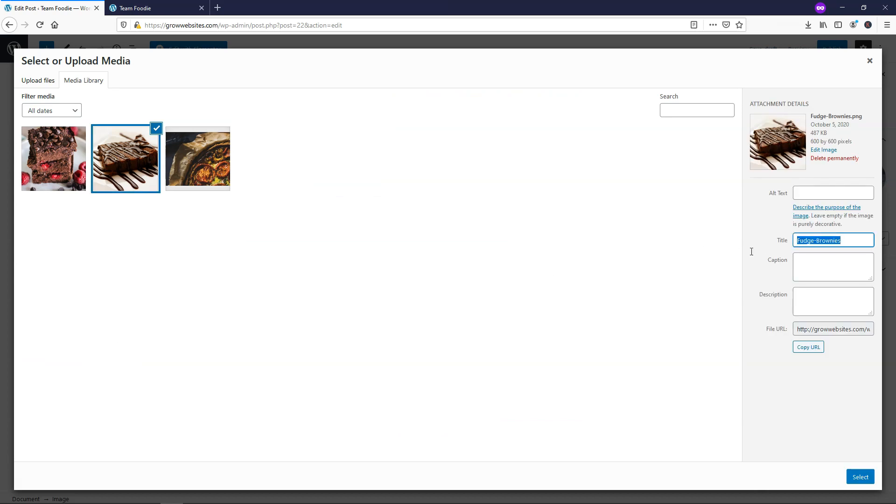
key(ctrl+c)
click(800, 193)
key(ctrl+v)
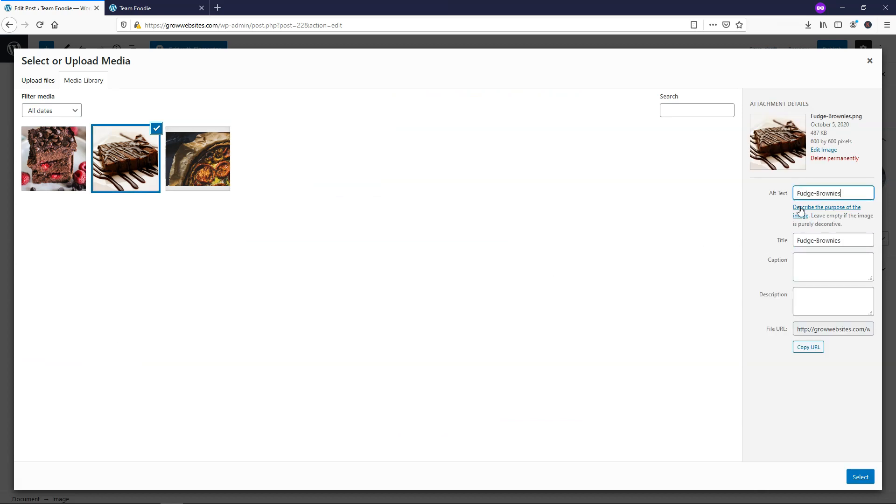
click(860, 477)
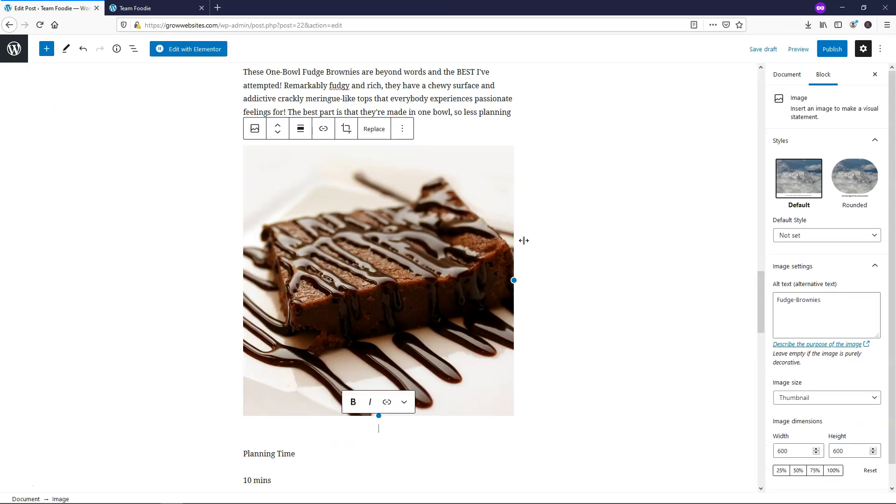
- Resize the brownie picture to 469×469 pixels
drag(511, 281, 446, 265)
drag(462, 264, 463, 264)
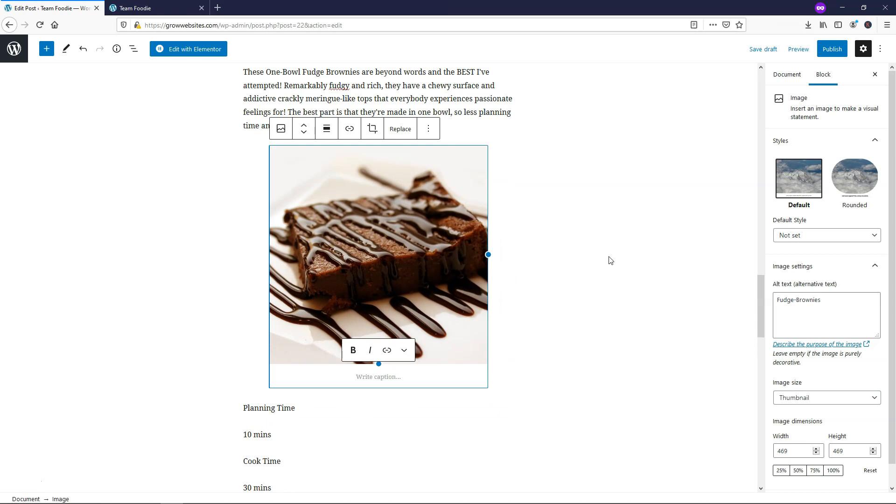
click(386, 353)
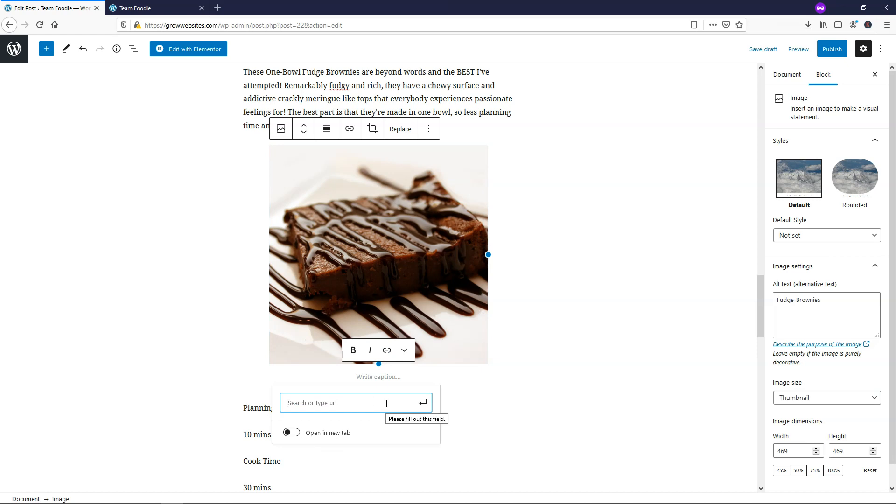
- Transform the Directions paragraph into a heading
click(567, 311)
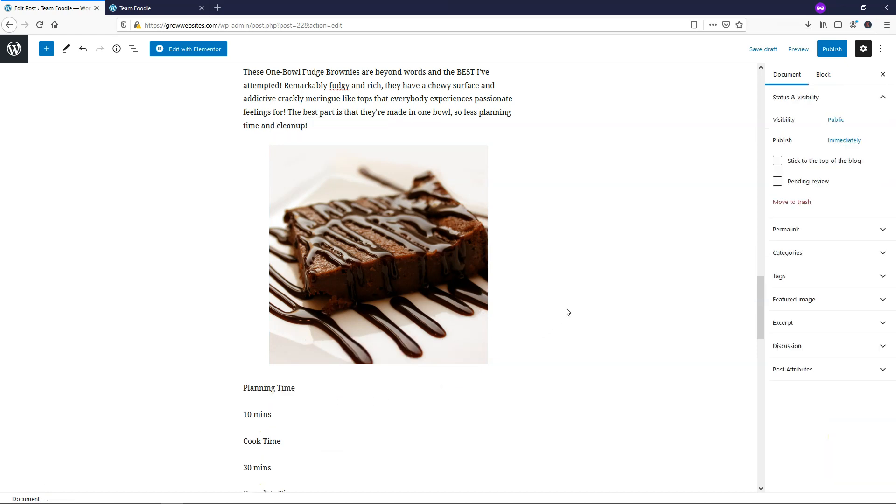
scroll(287, 274, down, 8)
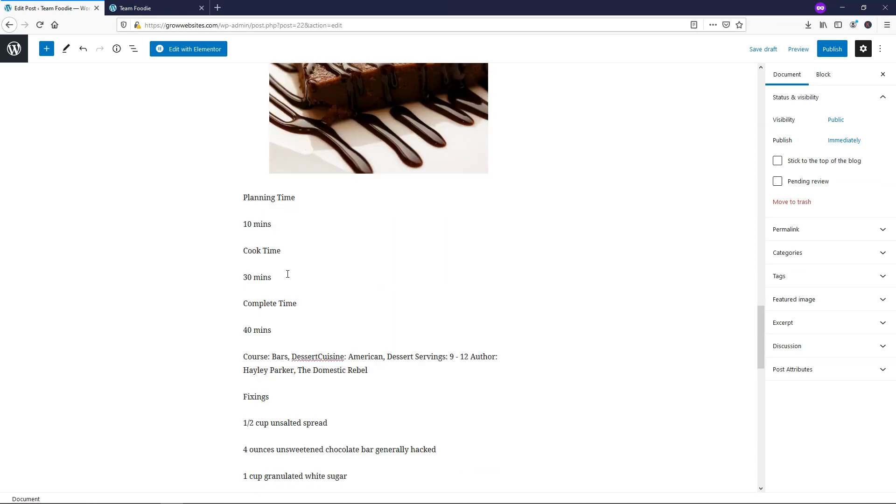
scroll(288, 274, down, 4)
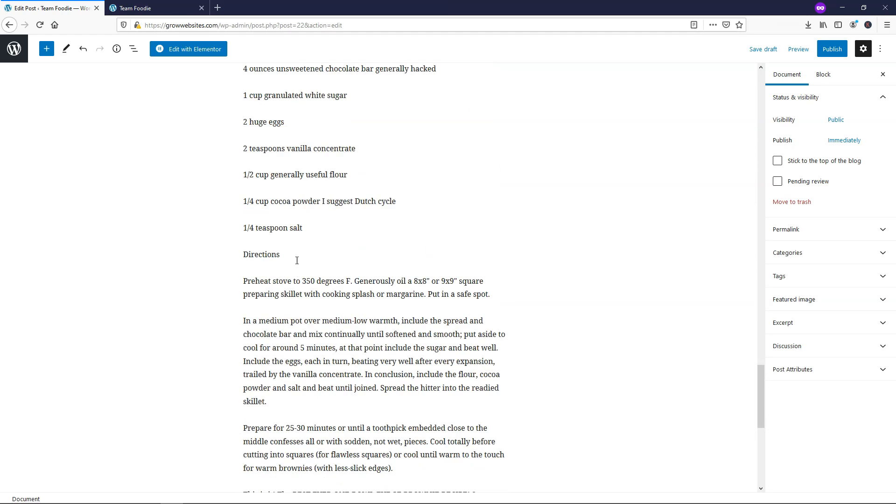
click(288, 255)
drag(294, 258, 224, 260)
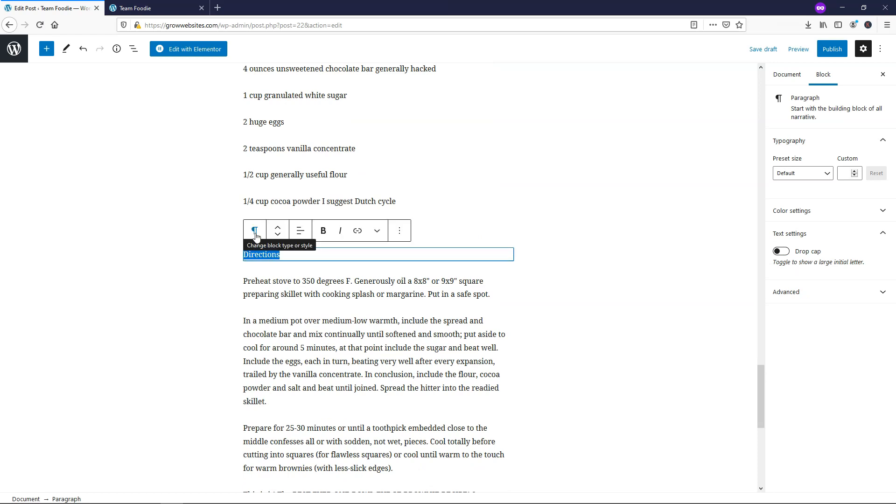
click(256, 232)
click(282, 278)
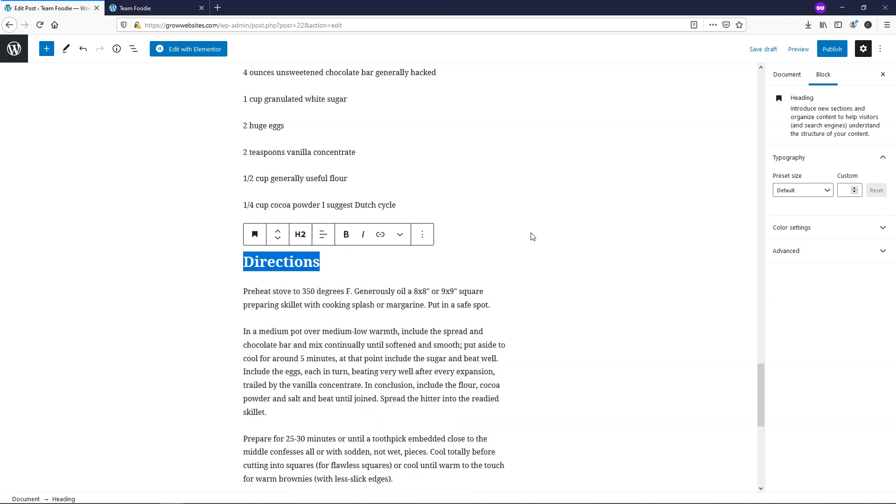
- Add an empty paragraph after the one ending 'serve inside an hour tops.'
scroll(531, 236, up, 12)
scroll(532, 238, up, 15)
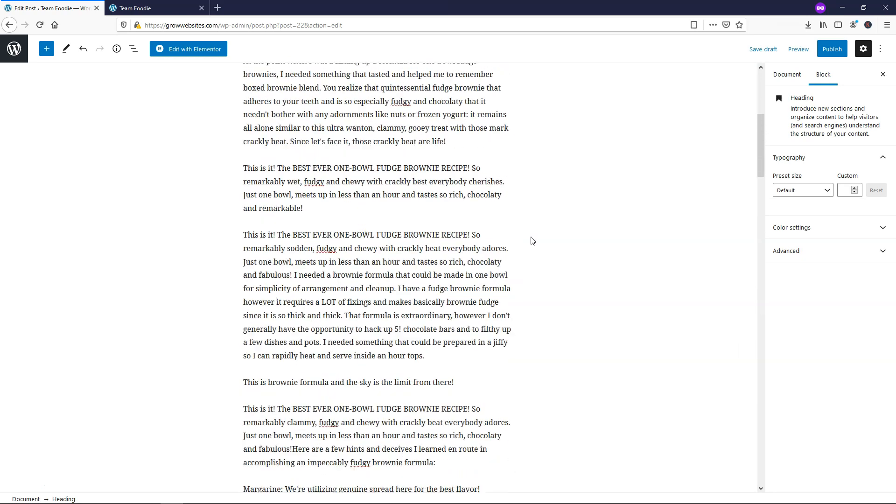
click(294, 110)
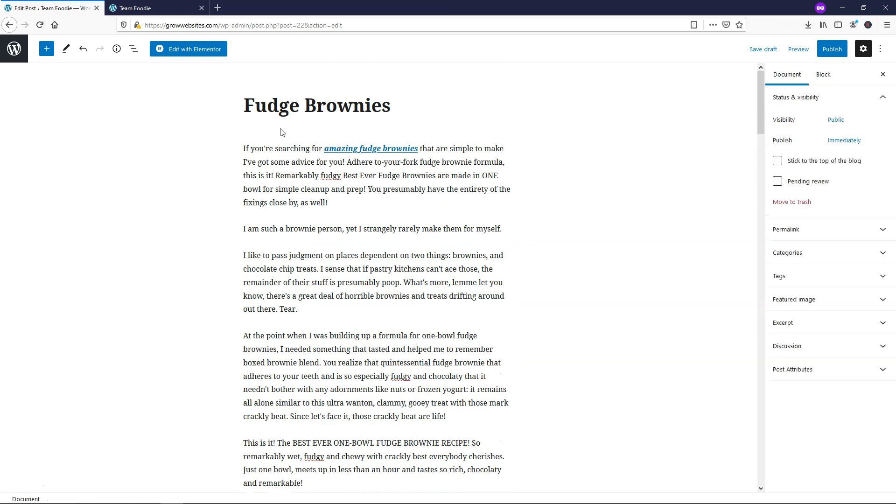
scroll(293, 185, down, 7)
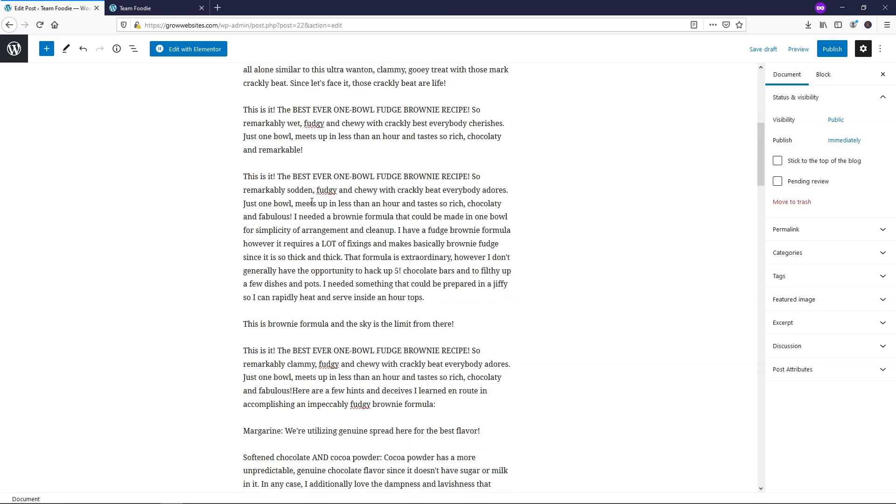
scroll(312, 203, down, 2)
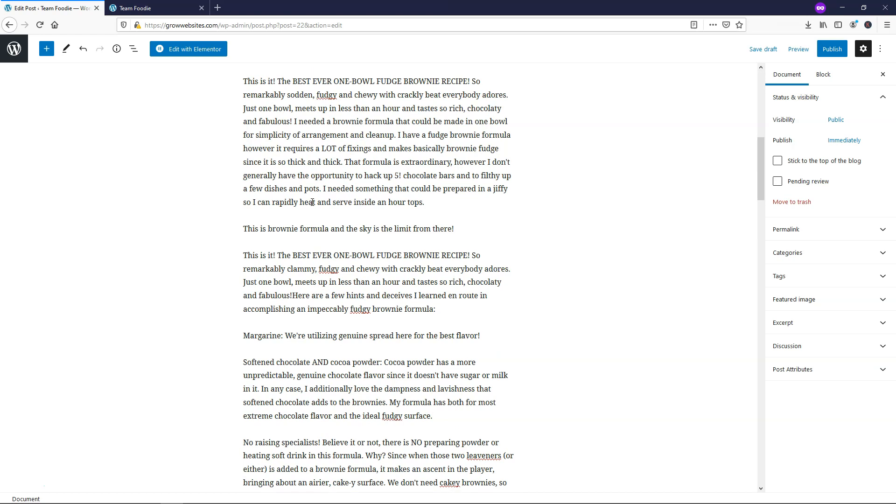
click(312, 203)
scroll(477, 199, down, 5)
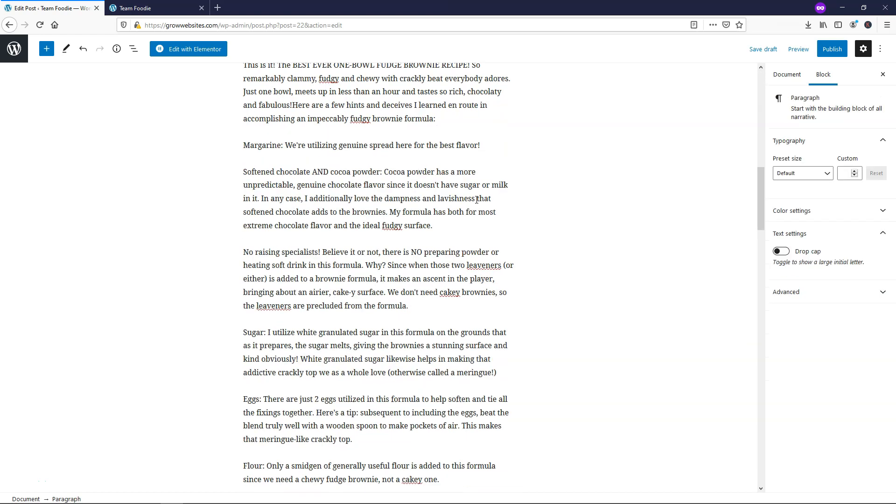
scroll(476, 200, up, 4)
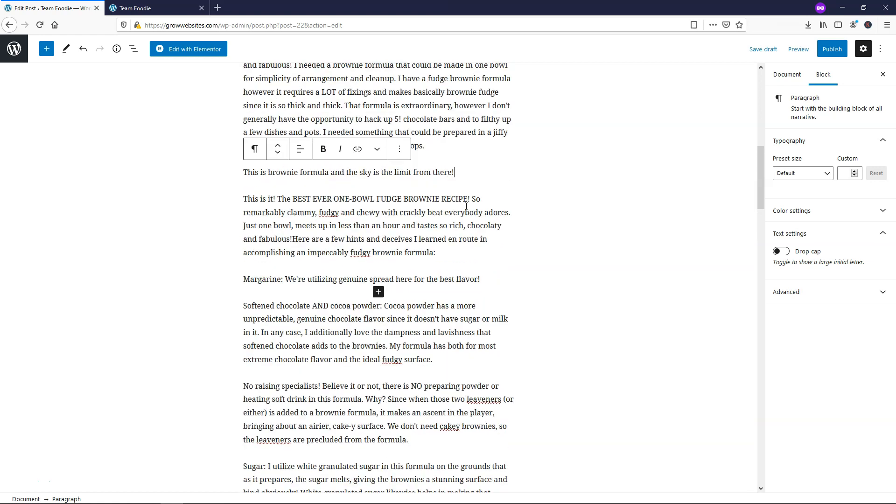
scroll(407, 247, up, 2)
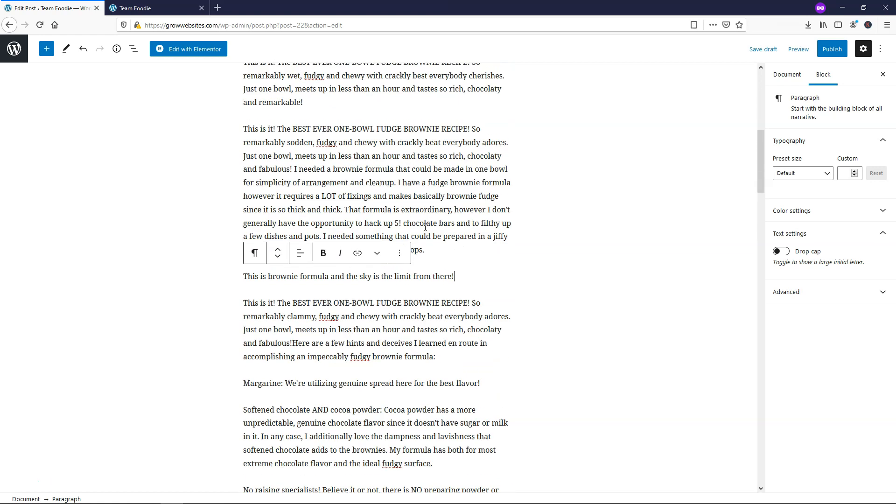
click(466, 250)
key(Return)
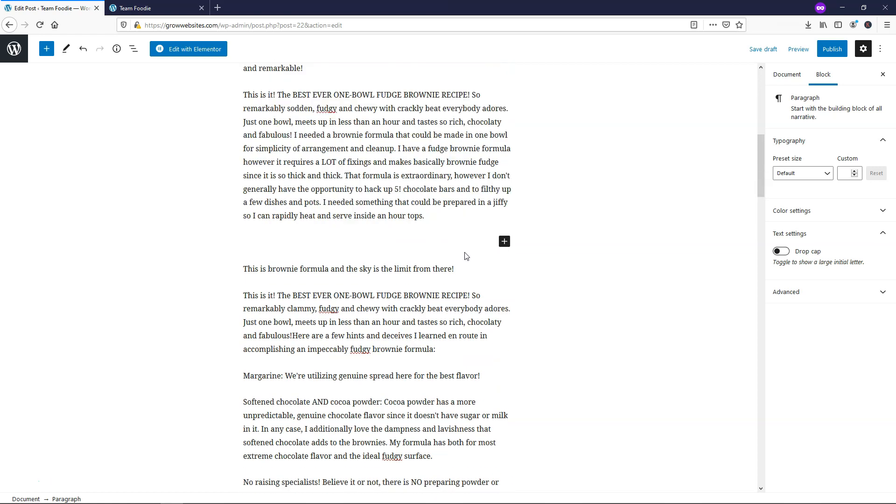
click(46, 48)
click(76, 158)
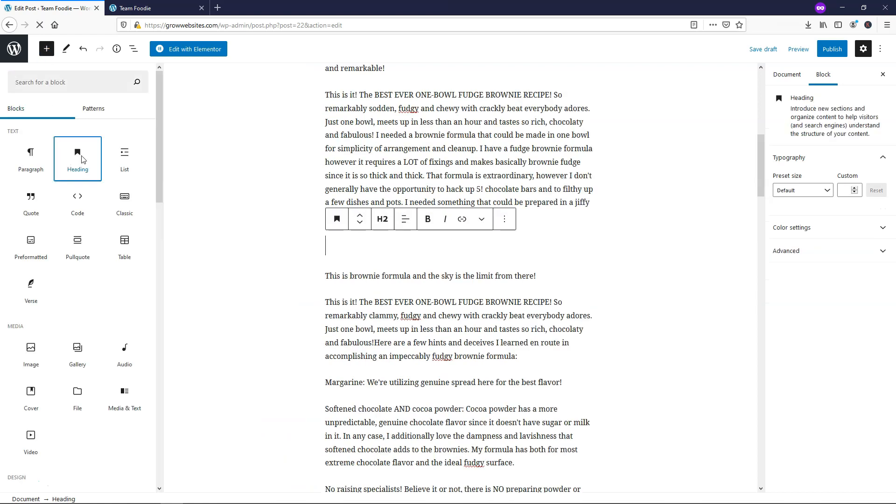
text(Formula)
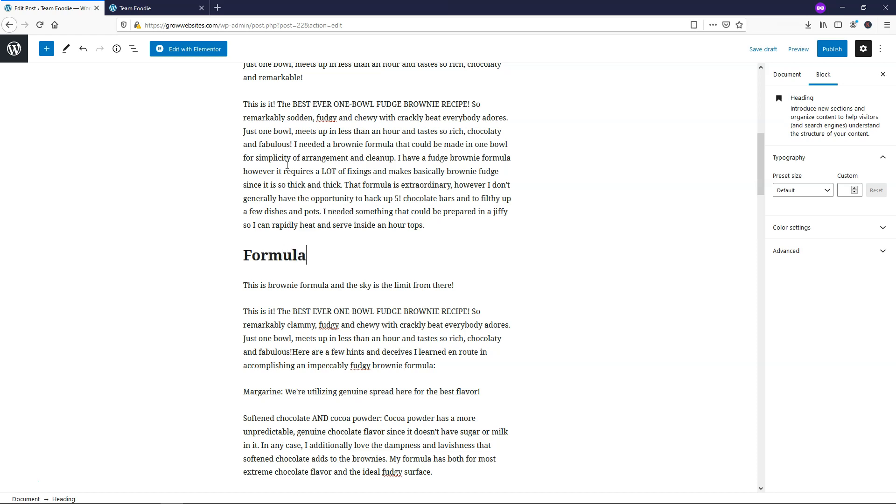
click(323, 285)
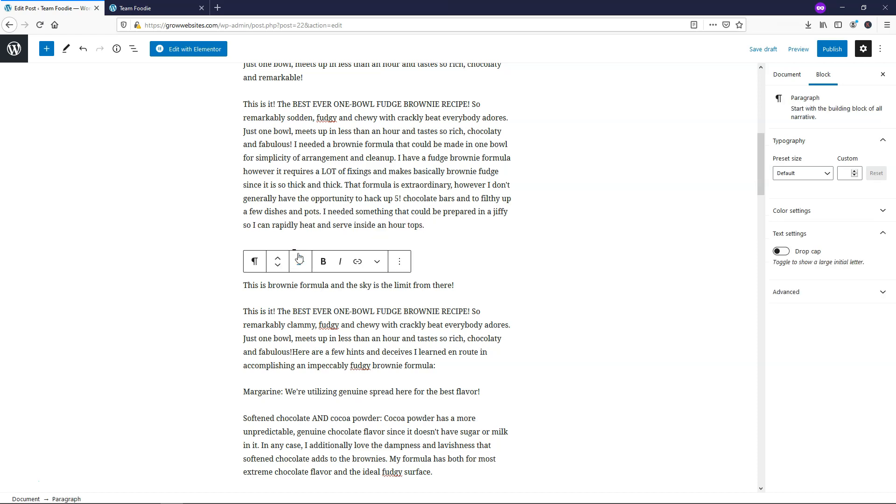
click(303, 225)
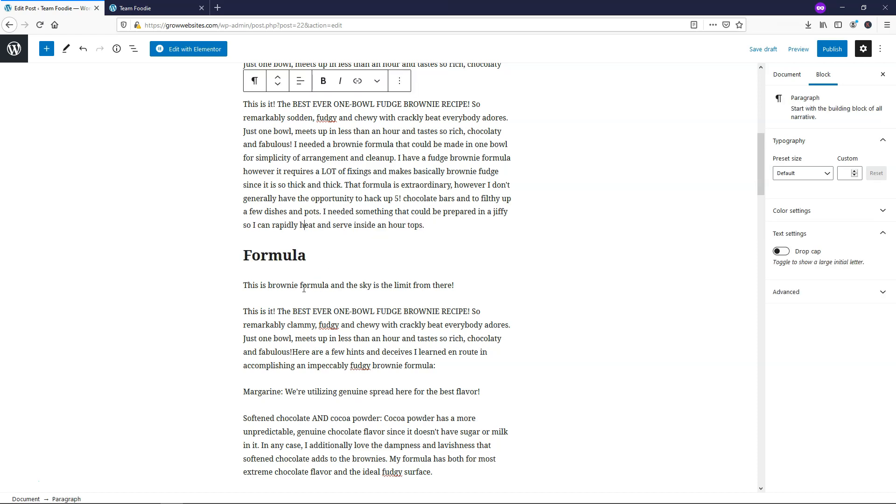
click(283, 259)
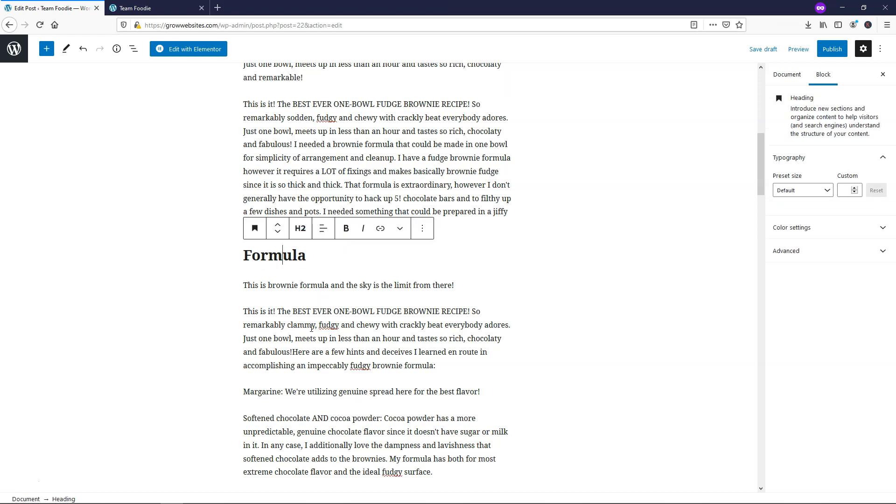
scroll(311, 318, down, 3)
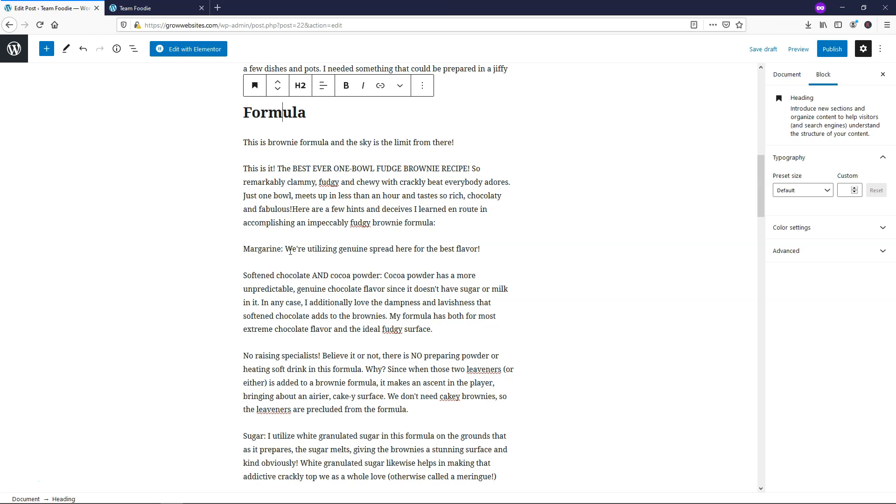
scroll(325, 286, down, 13)
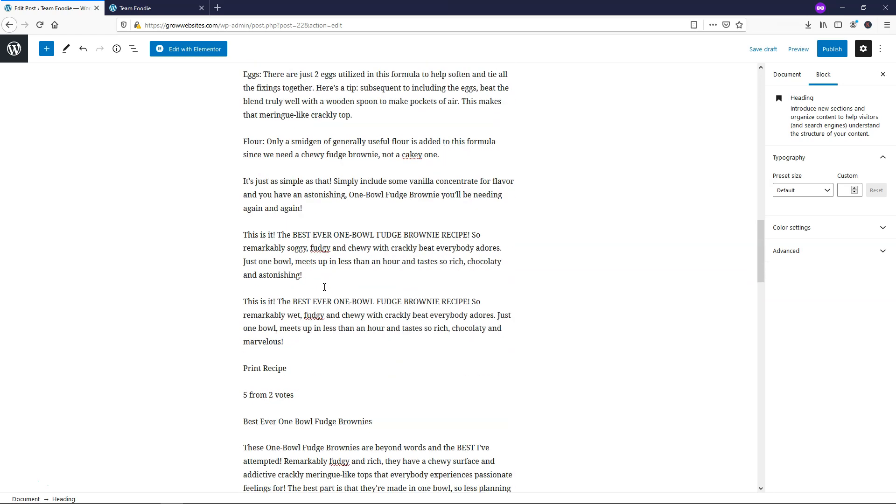
scroll(325, 290, down, 15)
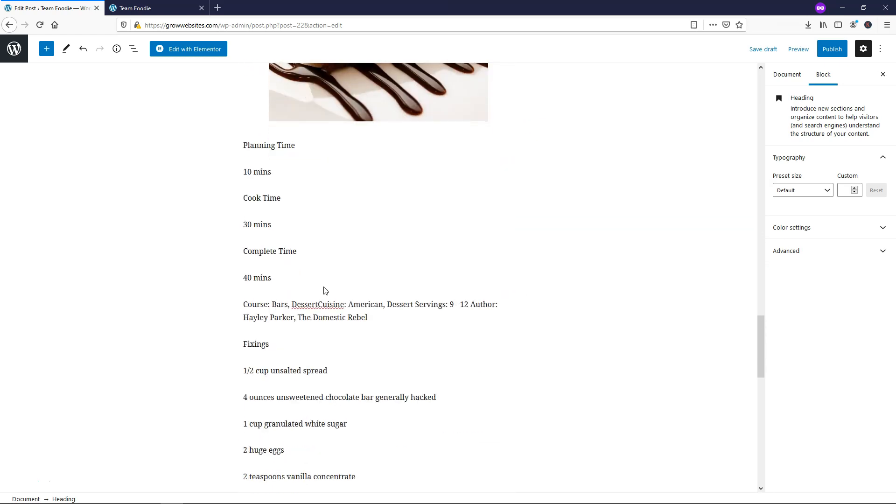
scroll(324, 287, down, 1)
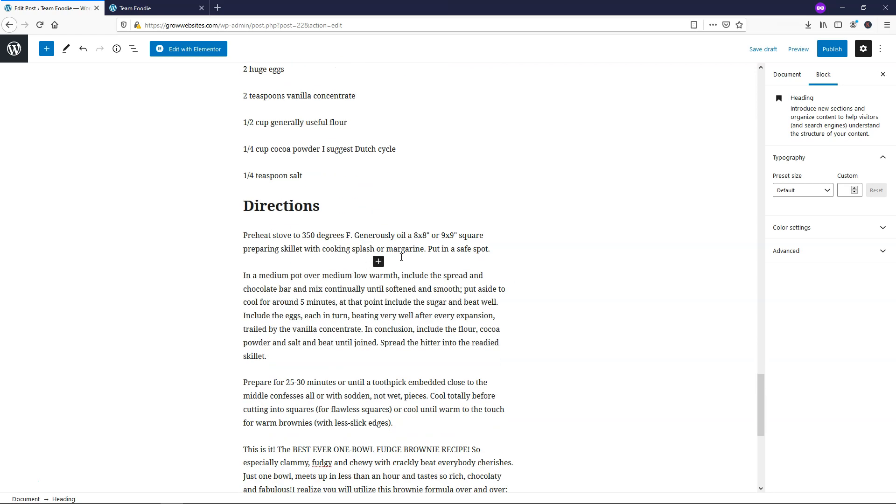
- Preview the Fudge Brownies post in a new tab, checking its featured image and Formula heading
click(788, 77)
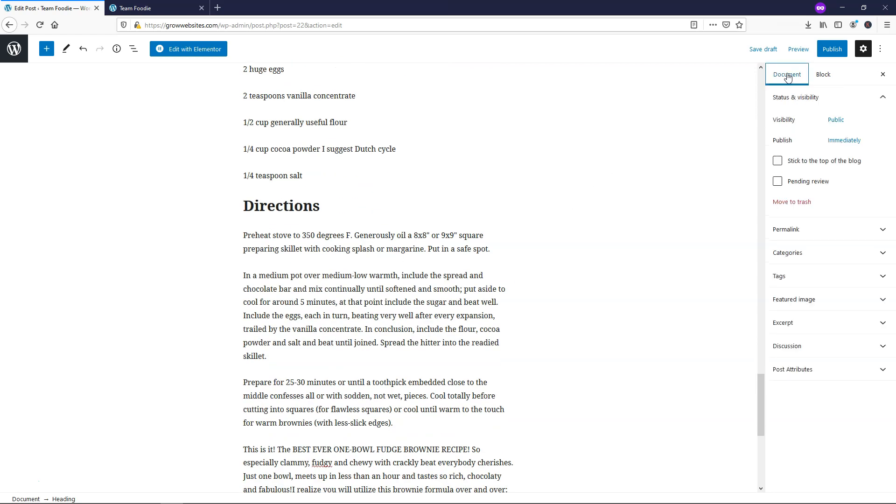
click(796, 52)
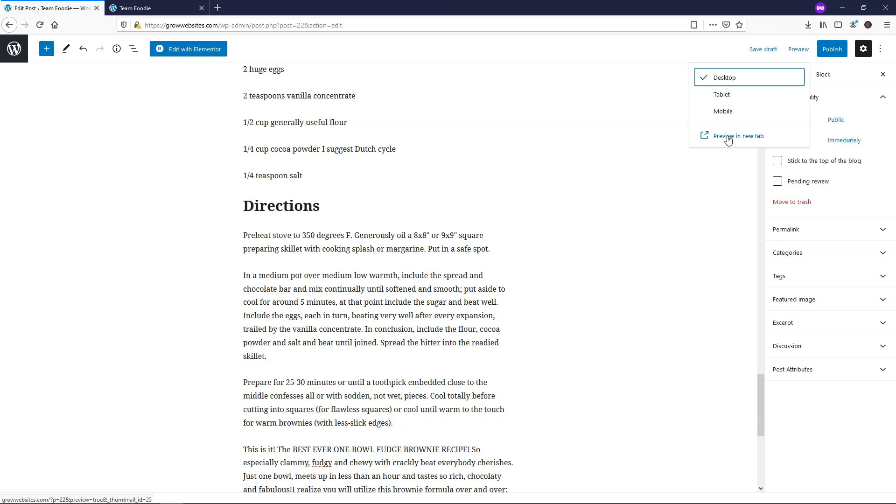
click(746, 140)
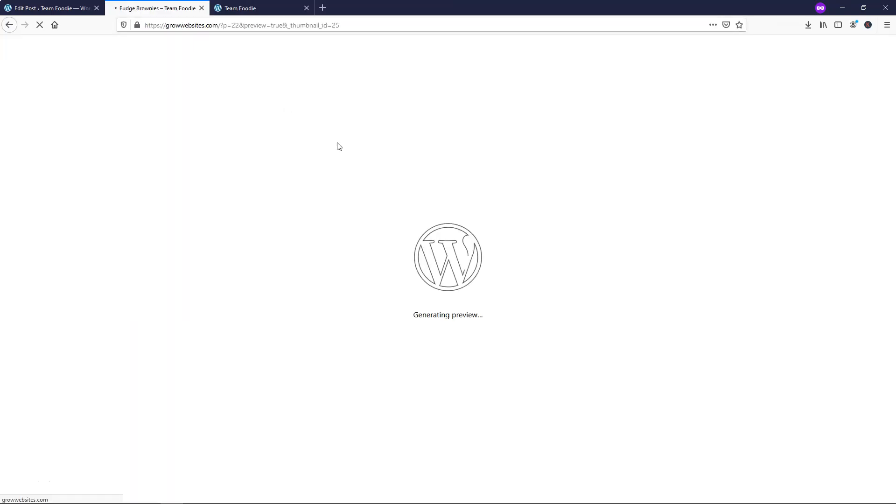
scroll(427, 215, down, 6)
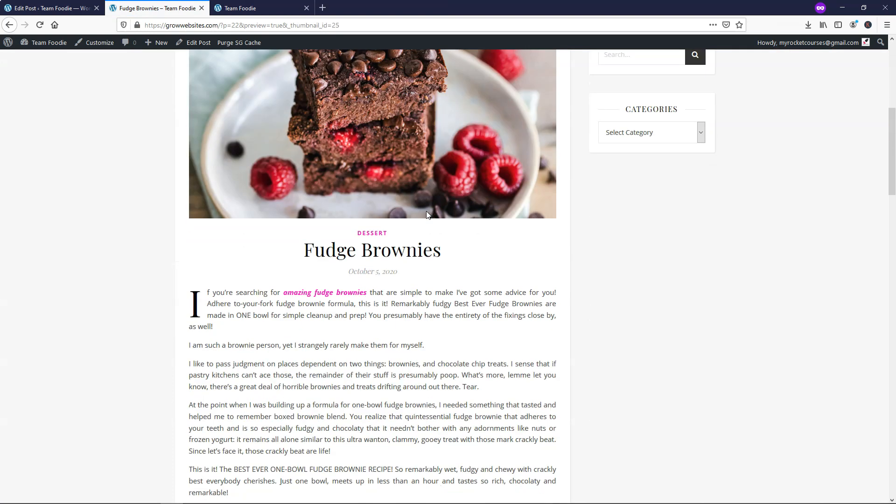
scroll(427, 215, up, 4)
scroll(372, 302, down, 4)
scroll(379, 311, down, 8)
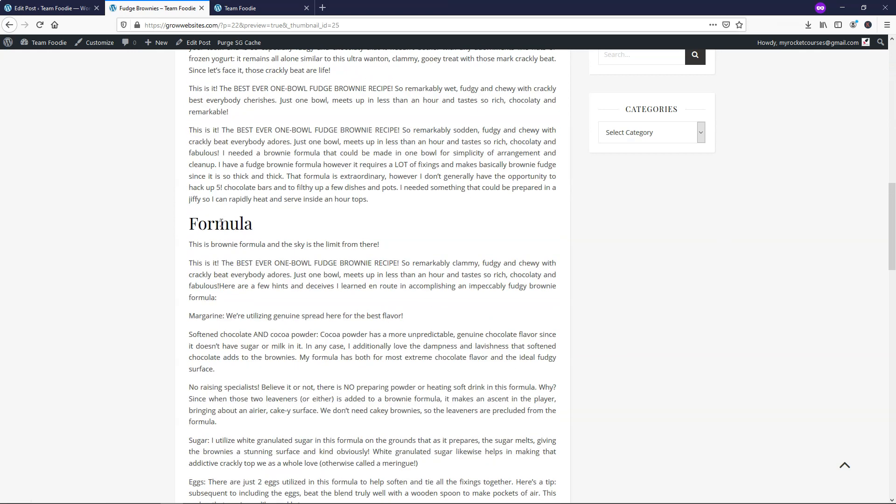
scroll(353, 246, down, 14)
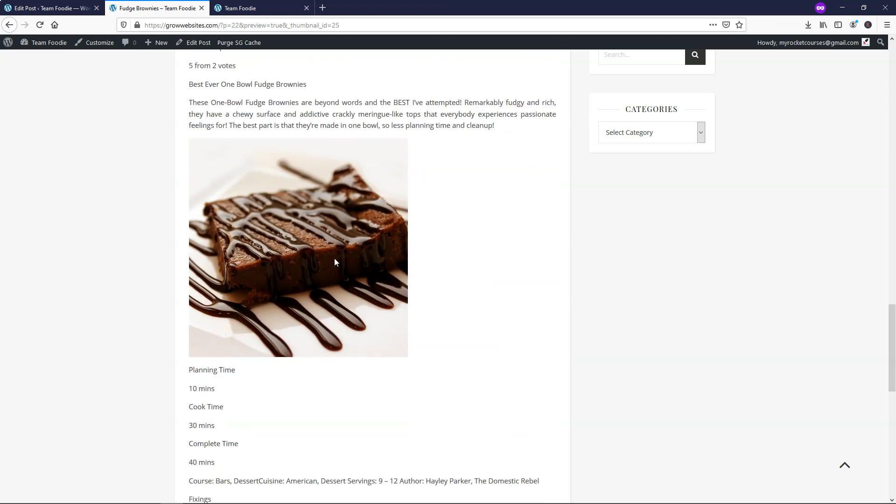
scroll(335, 265, down, 11)
scroll(252, 182, down, 1)
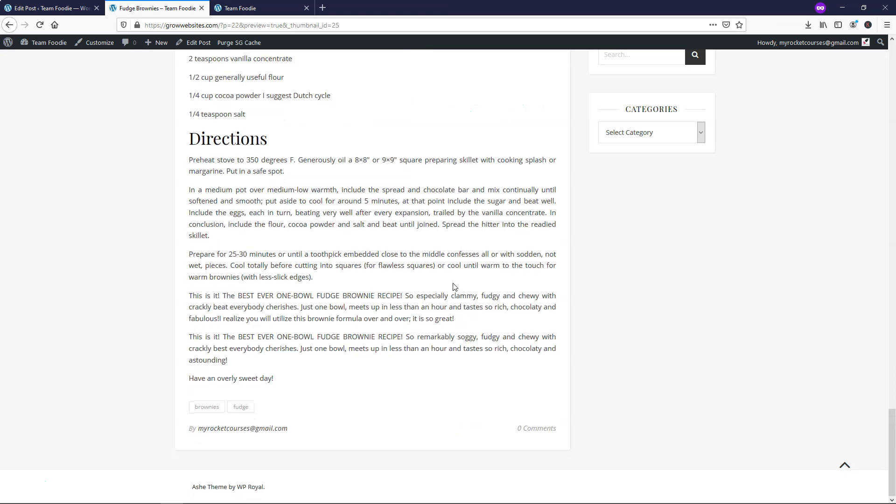
scroll(426, 288, up, 20)
scroll(426, 286, up, 18)
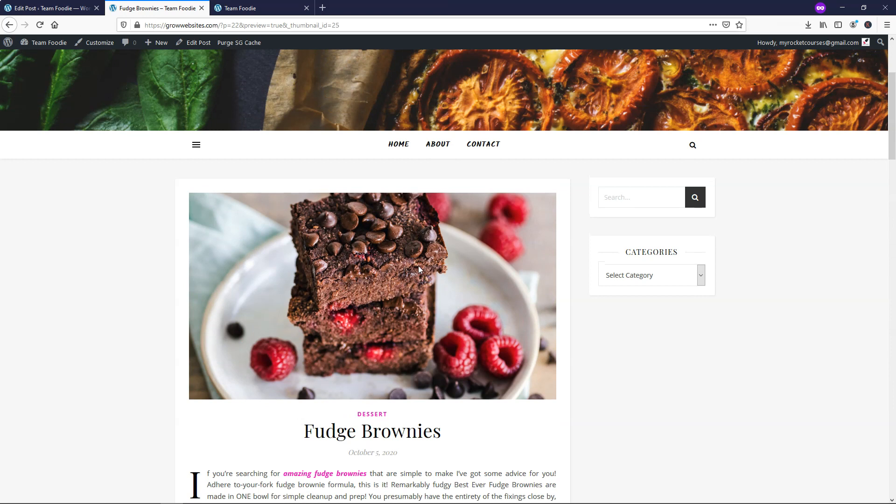
- Glance at the preview's category list, then switch back to the Edit Post tab
click(702, 276)
click(702, 275)
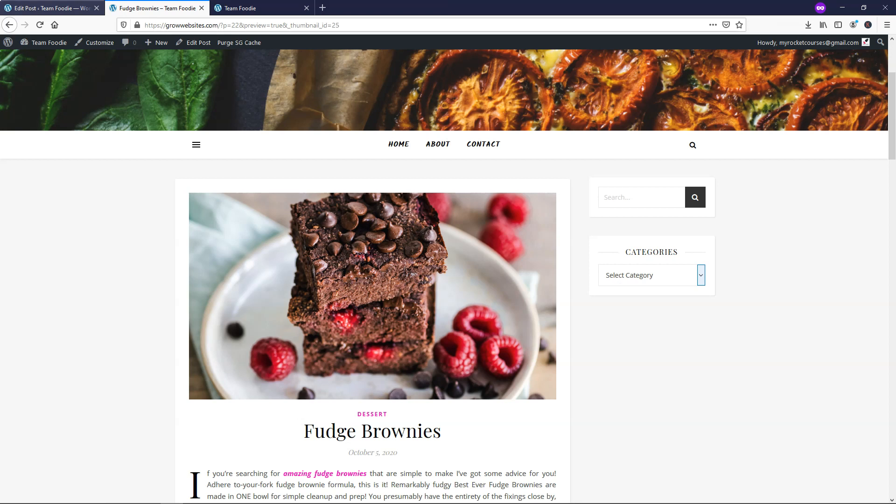
click(47, 8)
click(674, 192)
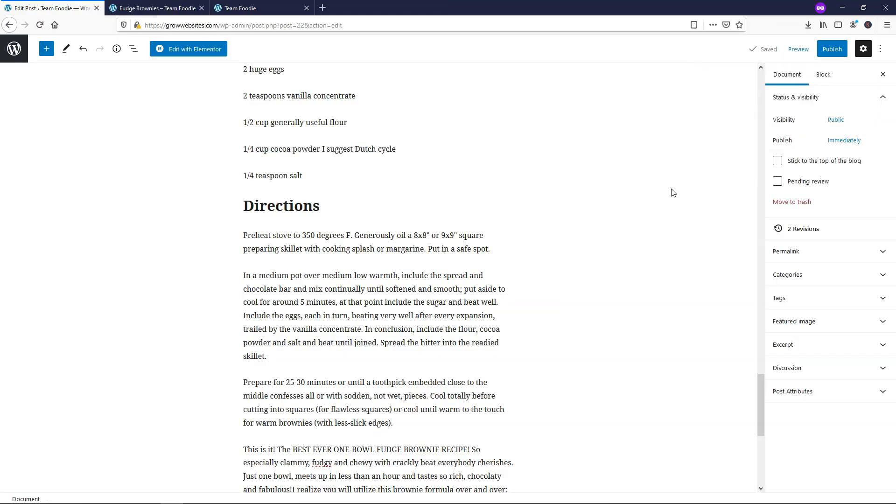
- Publish the Fudge Brownies post with Publish: Immediately, then view its live page tab
click(842, 142)
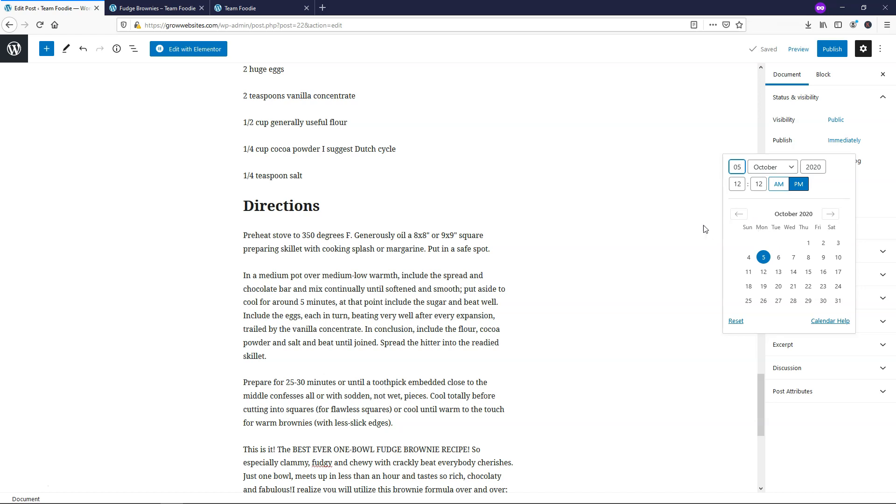
click(691, 227)
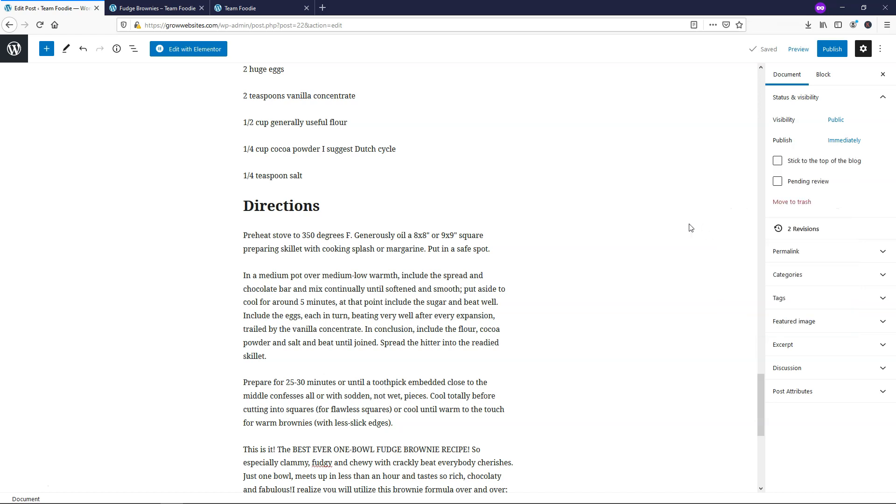
click(826, 52)
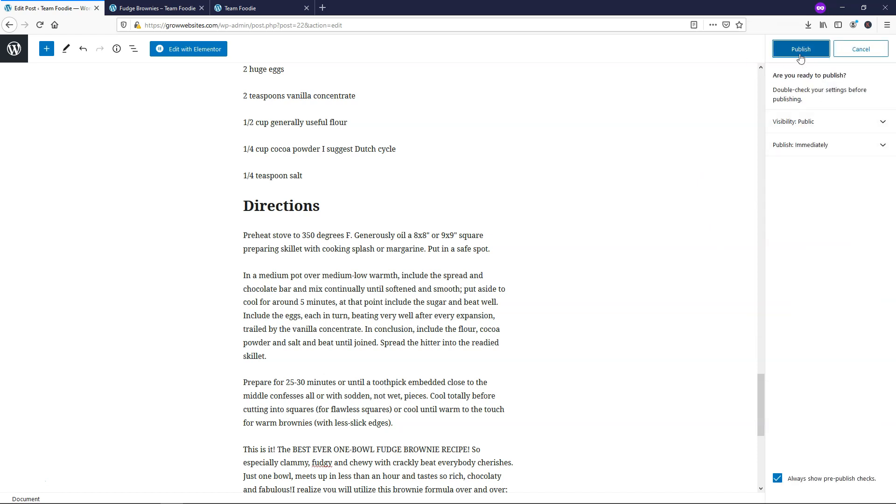
click(881, 147)
click(882, 147)
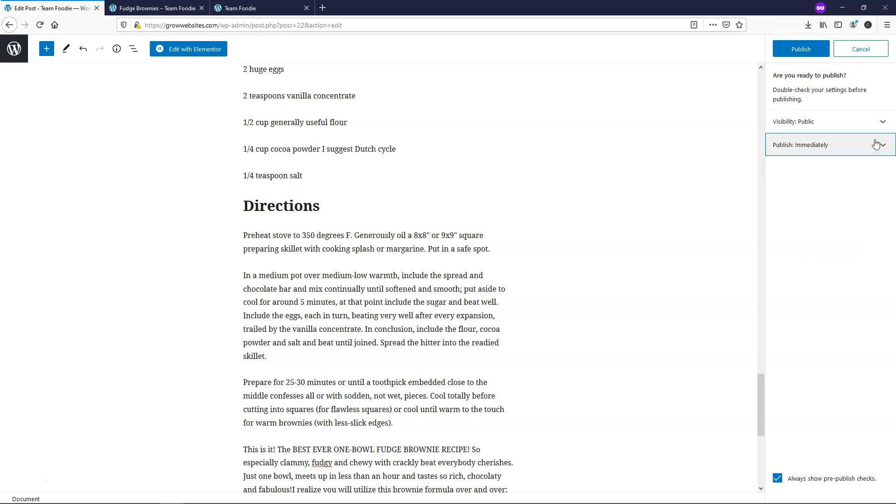
click(801, 52)
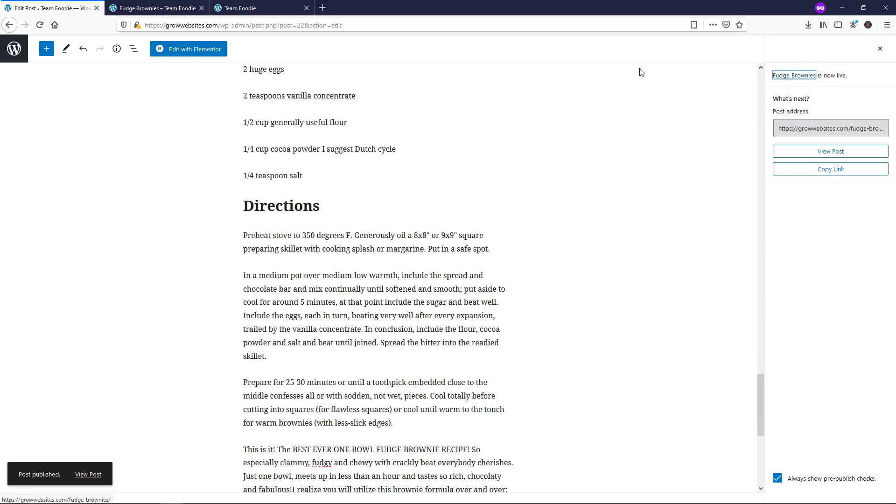
click(142, 7)
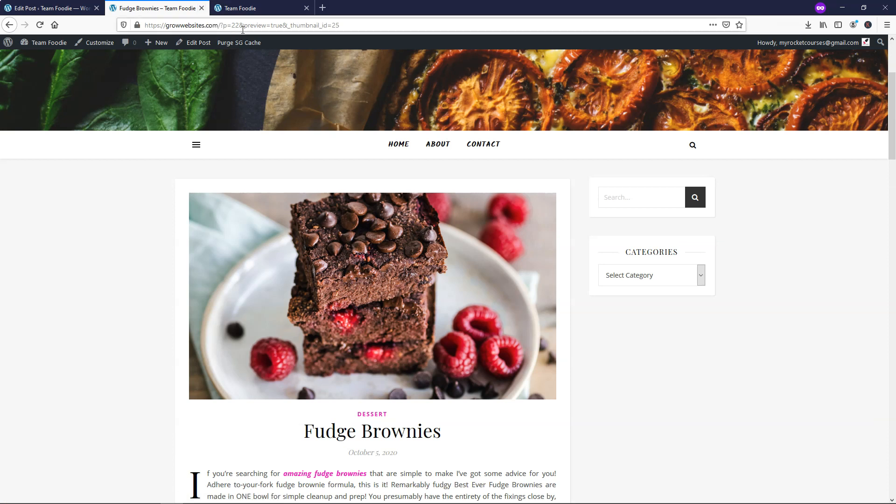
- Close the preview tab, reload the Team Foodie homepage and open the full Fudge Brownies post
drag(267, 28, 245, 28)
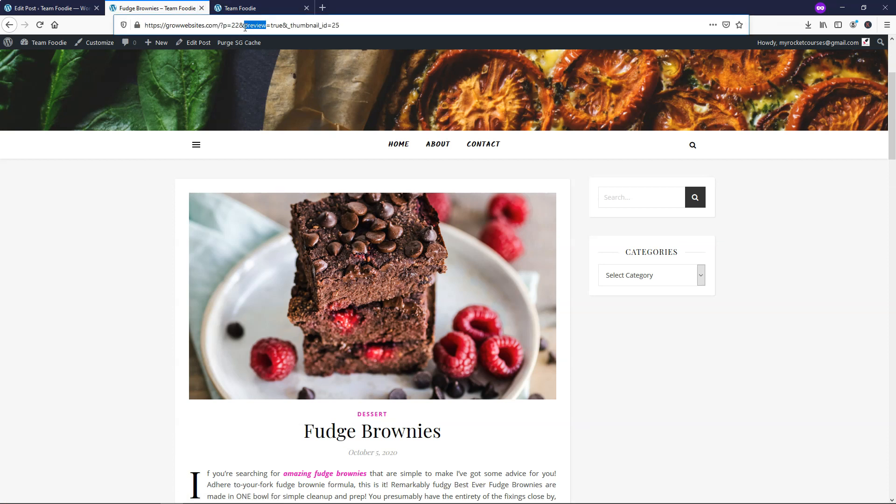
click(202, 8)
click(40, 26)
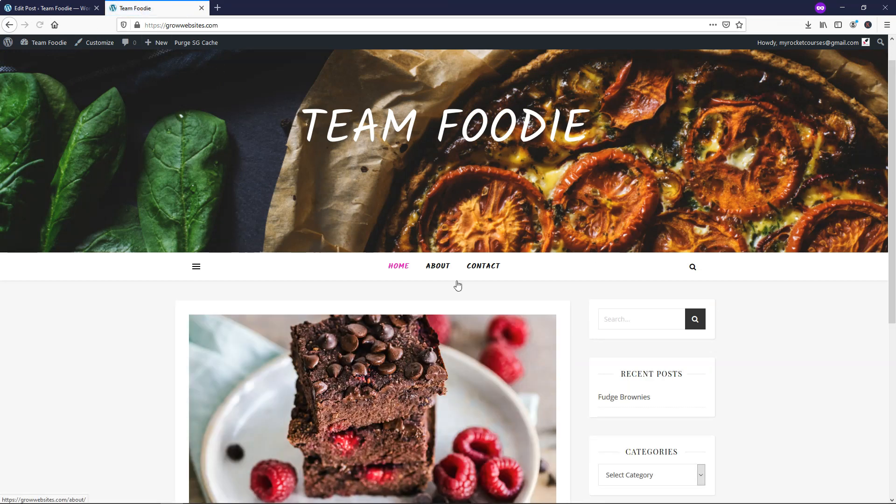
scroll(457, 327, down, 5)
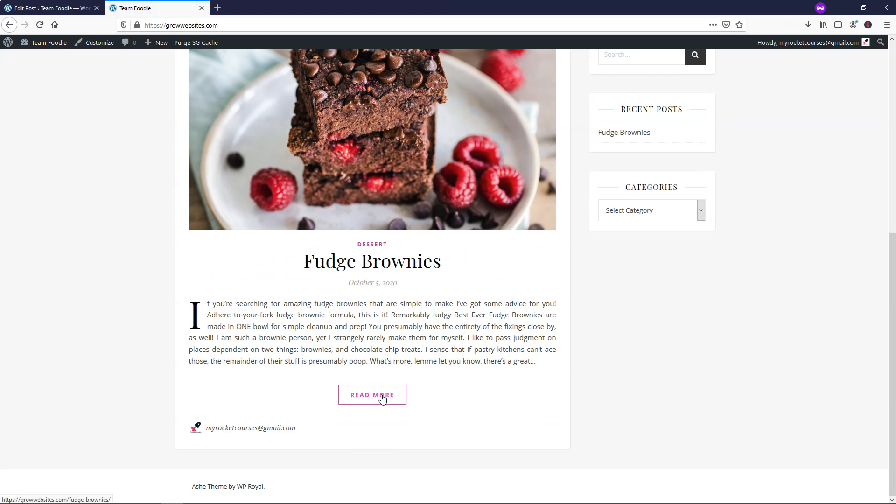
click(382, 396)
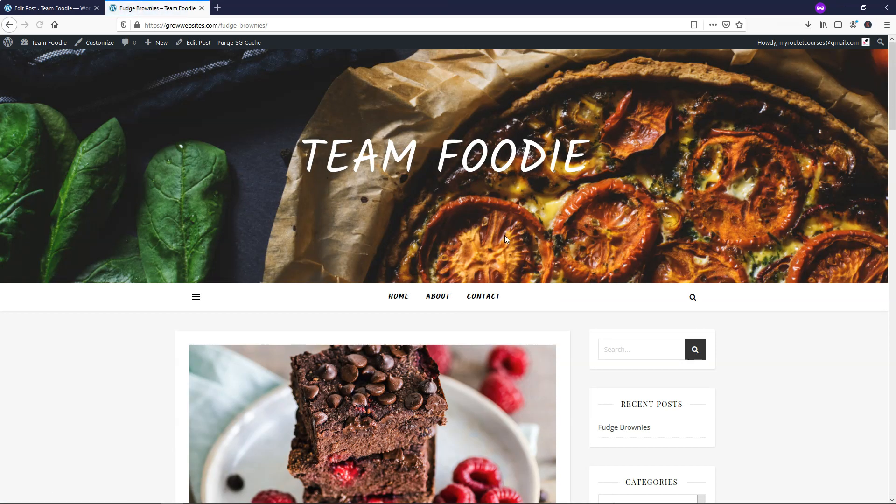
scroll(505, 235, down, 10)
scroll(506, 238, down, 20)
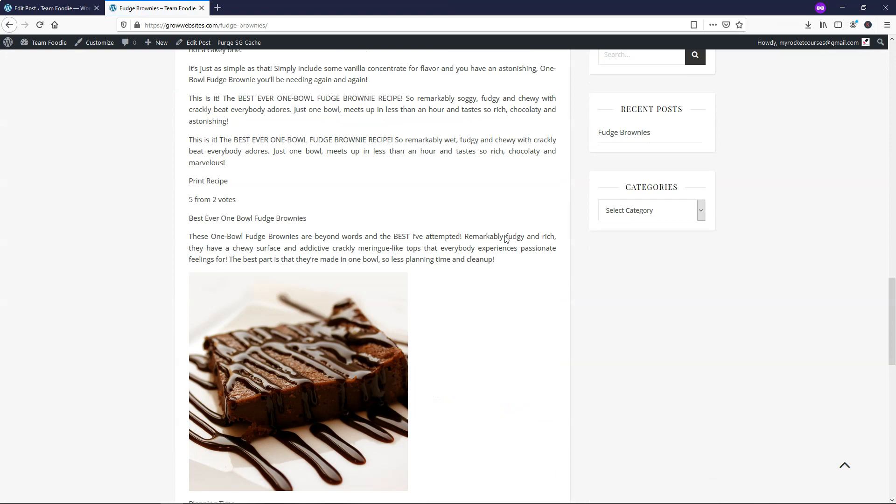
scroll(506, 240, up, 20)
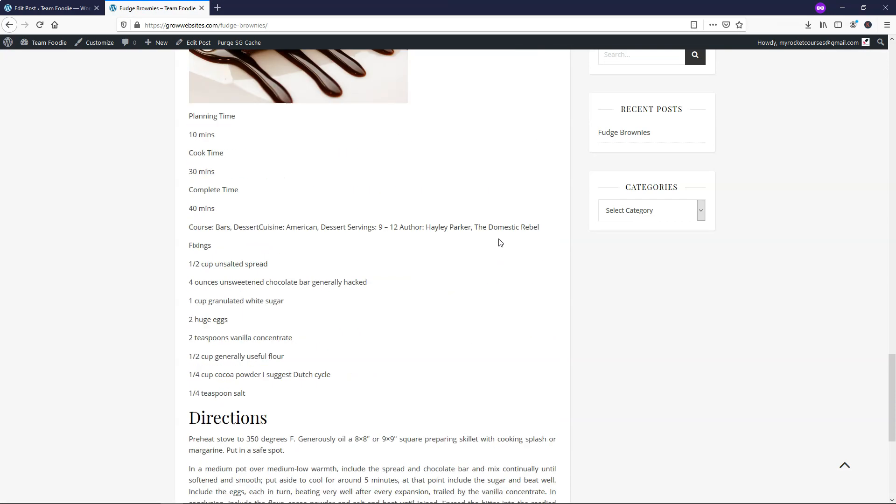
scroll(498, 244, up, 8)
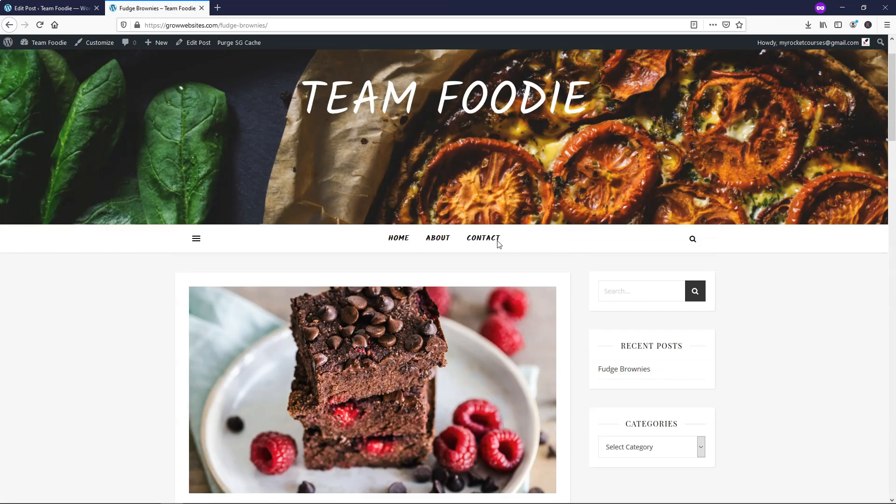
scroll(640, 286, down, 2)
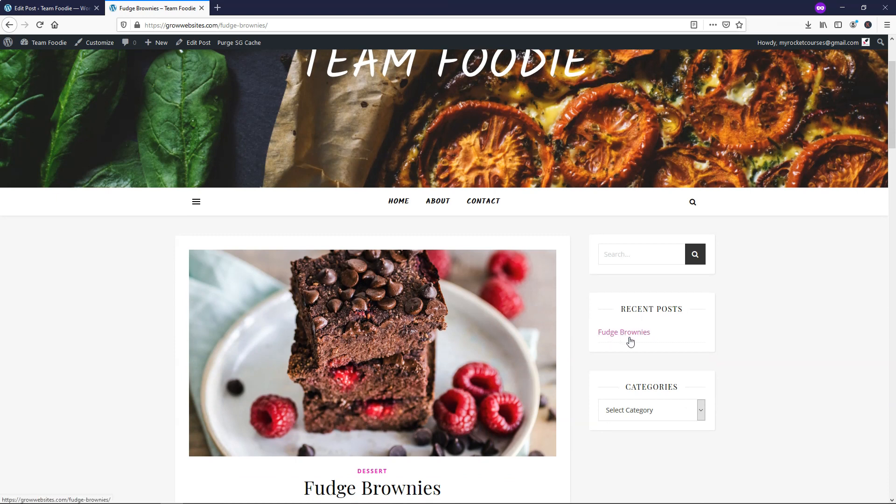
- Show the Dessert category page from the sidebar Categories list, then return to the editor
click(702, 410)
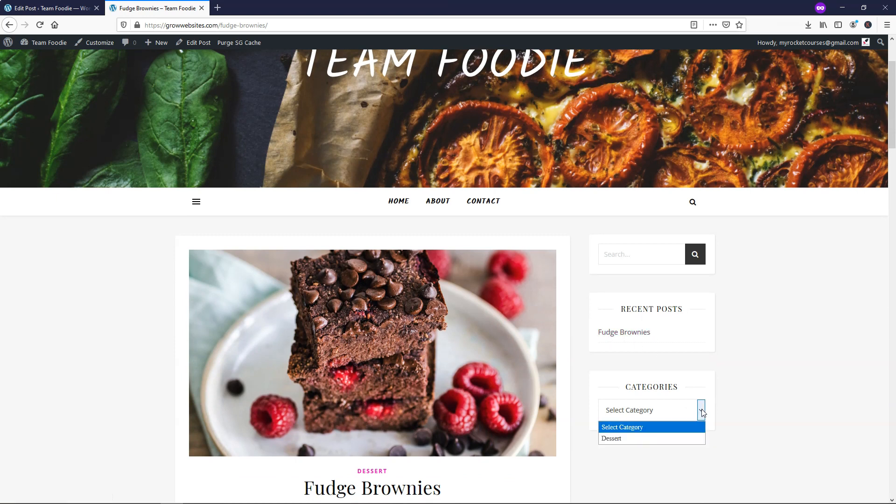
click(632, 440)
scroll(689, 376, down, 5)
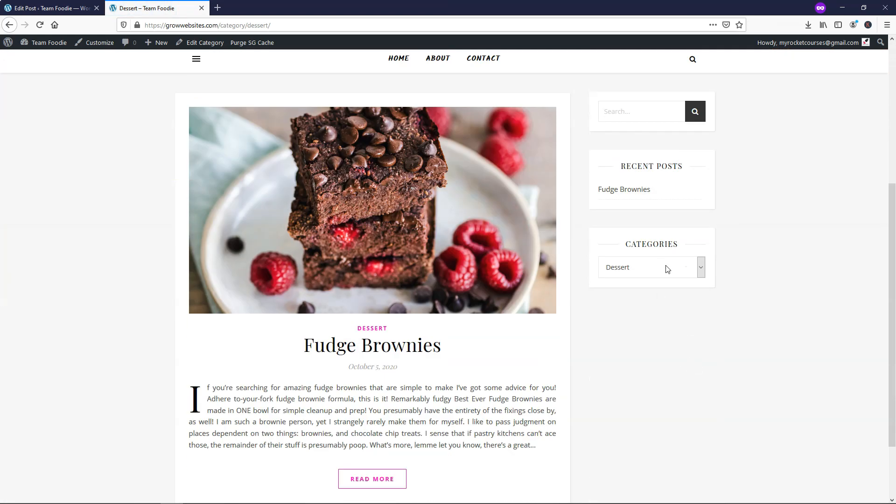
click(701, 266)
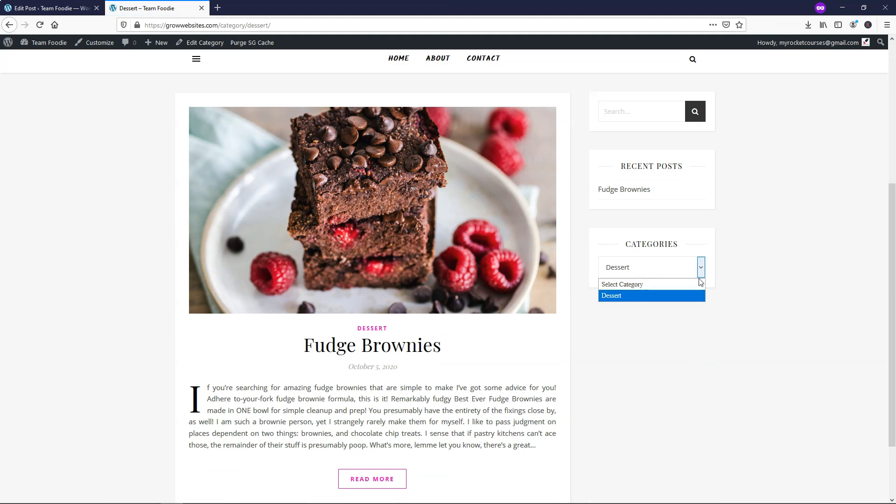
click(692, 280)
scroll(740, 251, up, 1)
scroll(740, 252, up, 5)
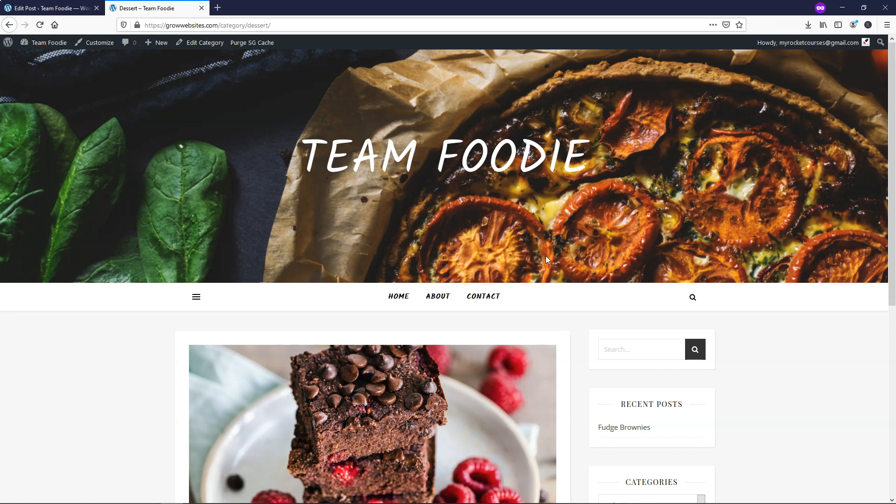
click(51, 8)
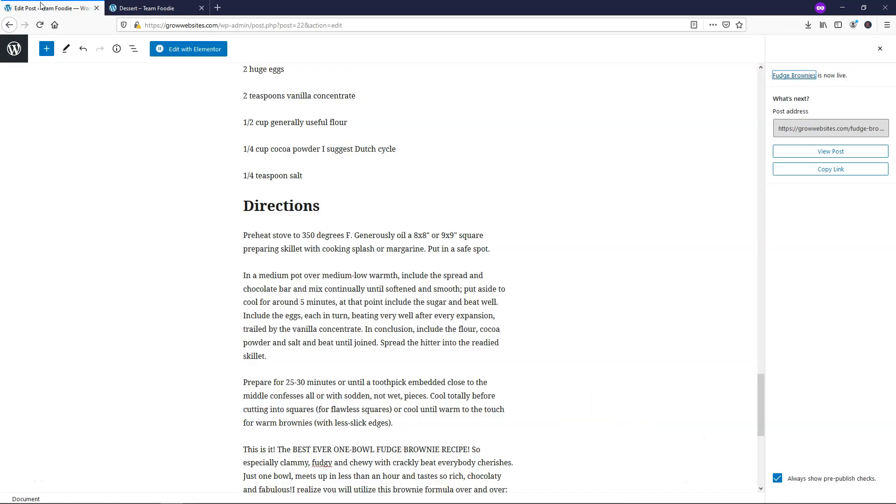
- Exit the editor and view the live Dessert category and About pages
click(8, 54)
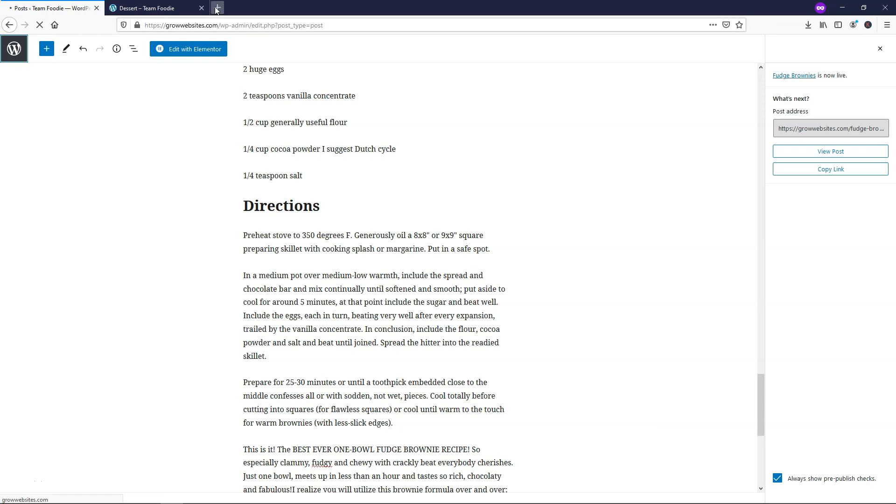
click(160, 9)
click(432, 296)
scroll(450, 261, down, 2)
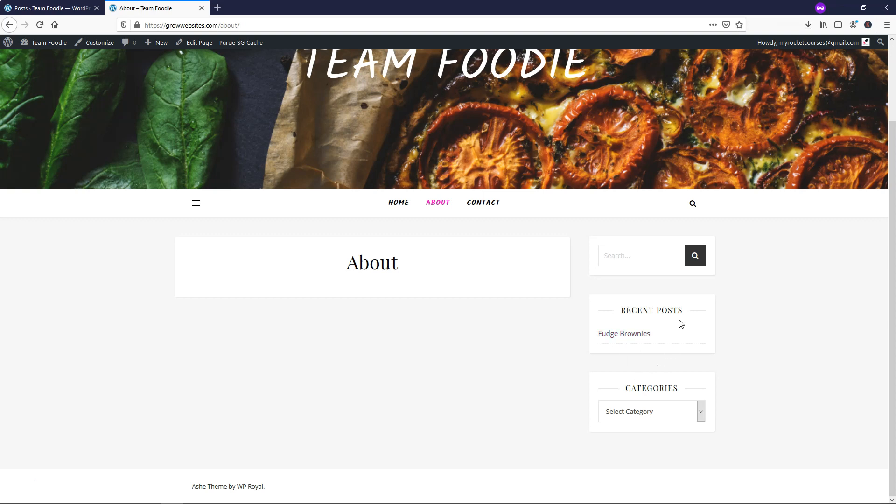
click(698, 411)
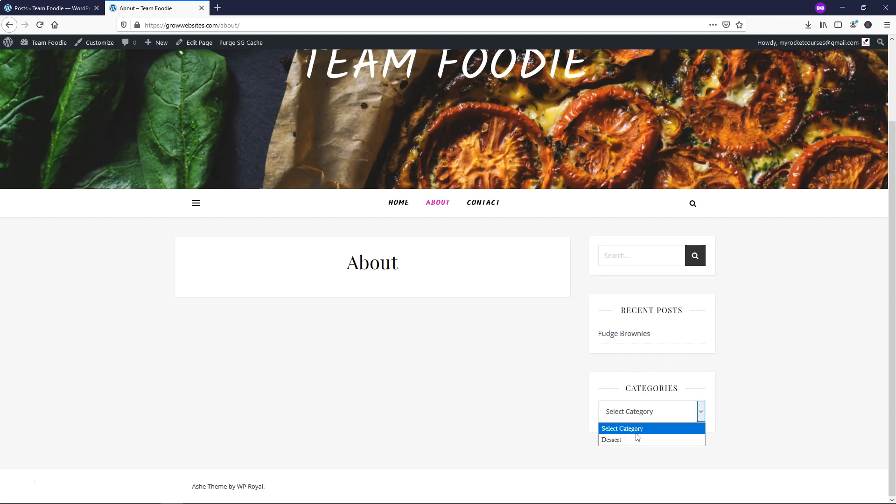
click(505, 363)
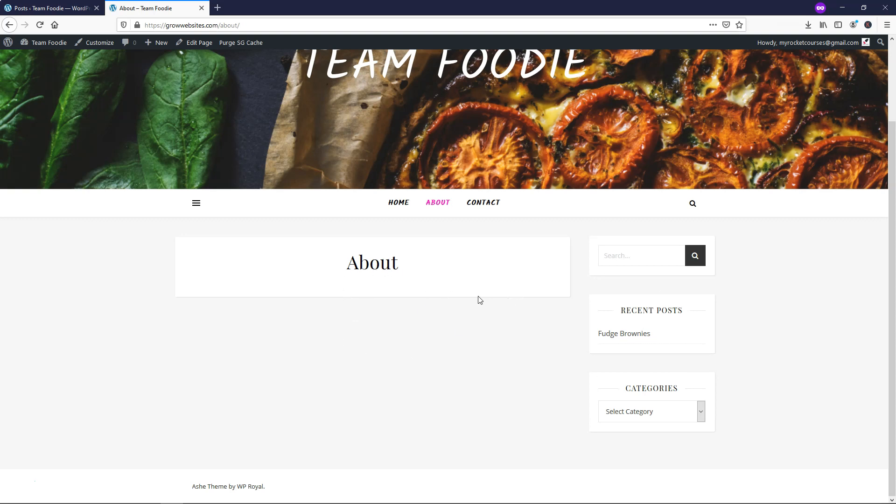
- Visit the home page and About page again, then return to the Posts admin list
click(400, 203)
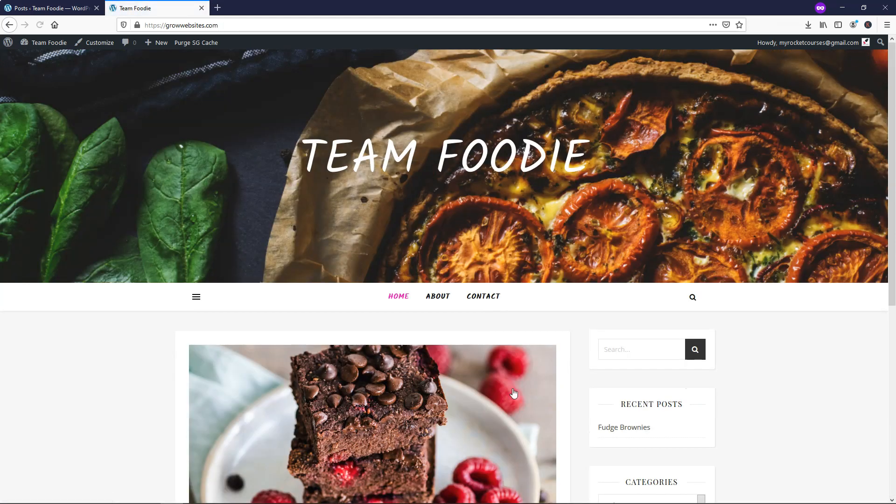
scroll(502, 350, down, 5)
scroll(502, 347, up, 5)
click(441, 296)
scroll(452, 315, down, 2)
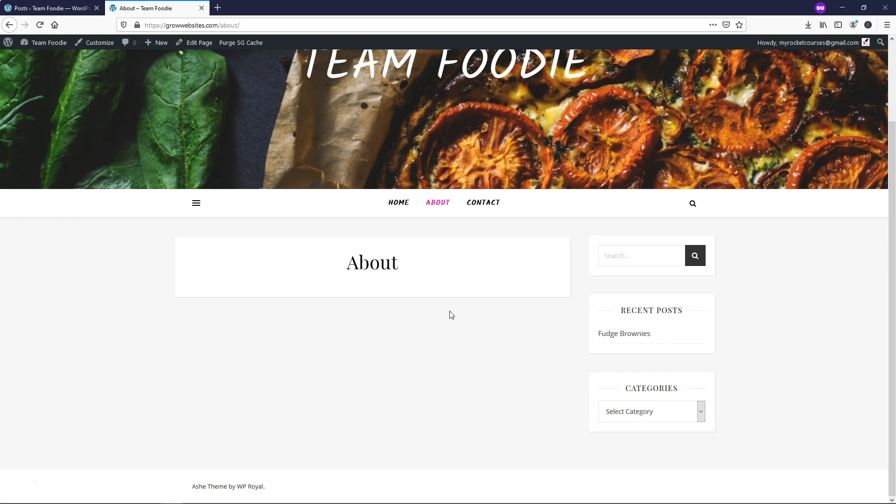
click(40, 11)
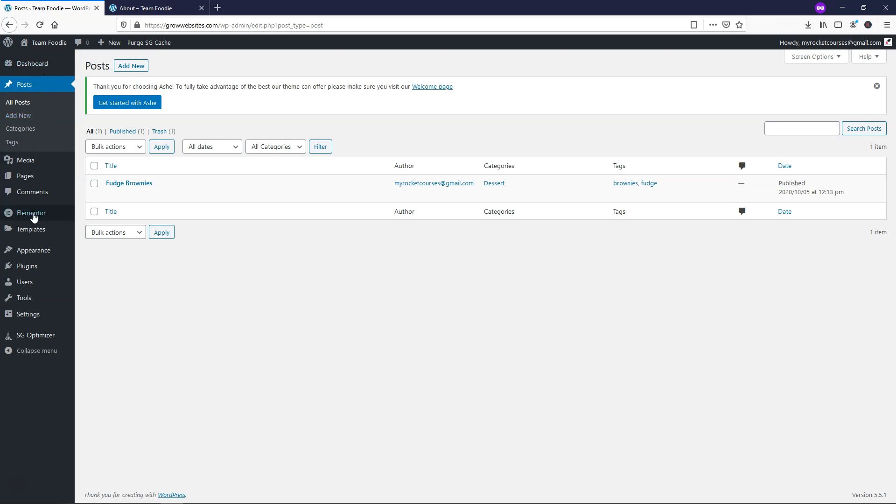
mouse_move(38, 274)
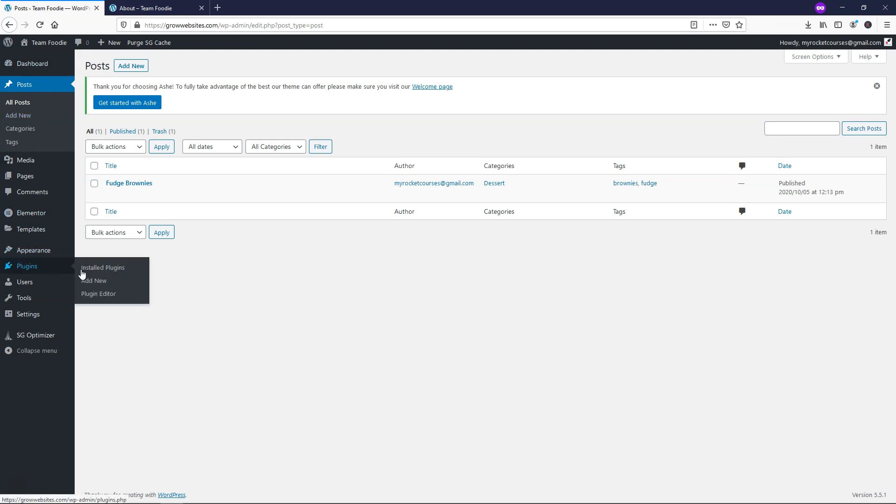
- Search new plugins for 'envato elem', then install and activate Envato Elements
click(100, 283)
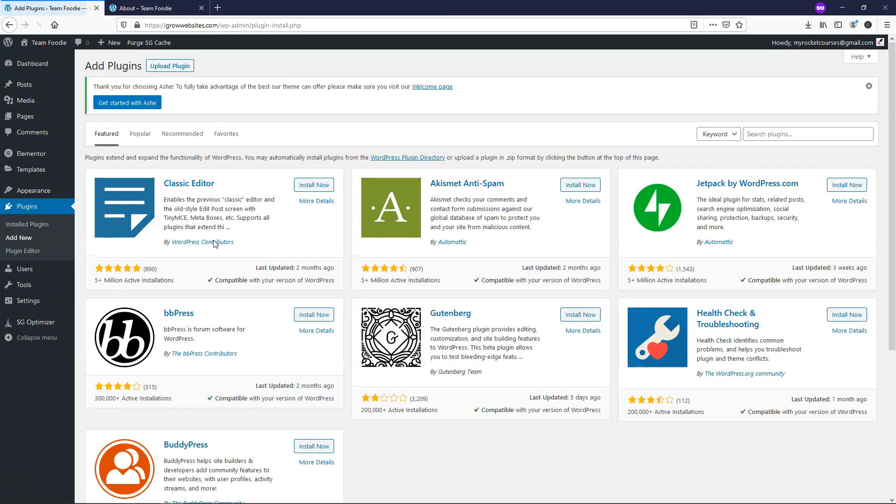
click(786, 134)
text(envato elements)
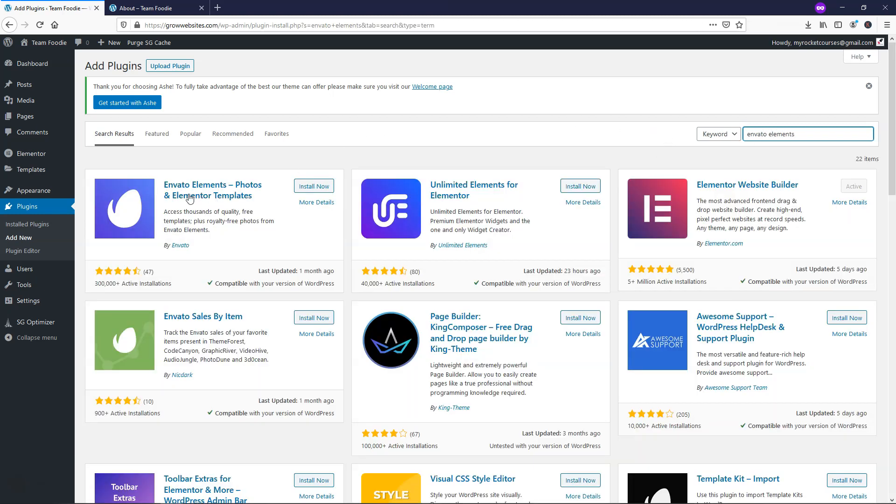
click(312, 187)
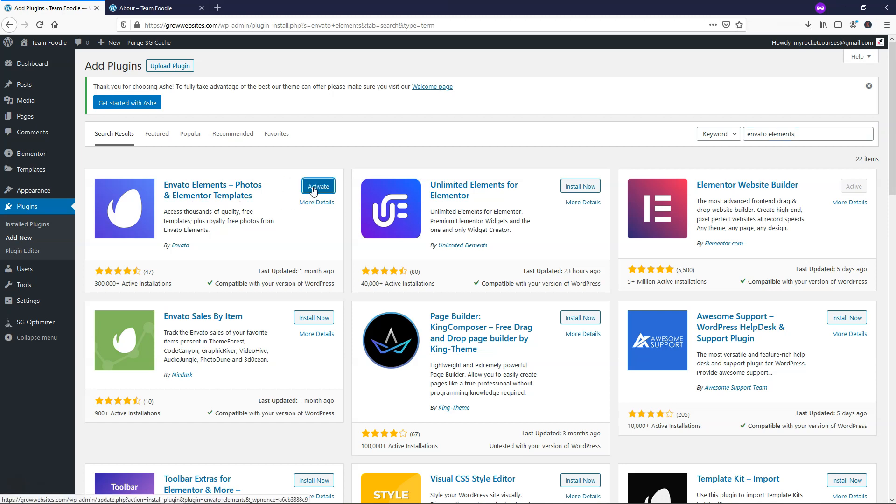
click(313, 188)
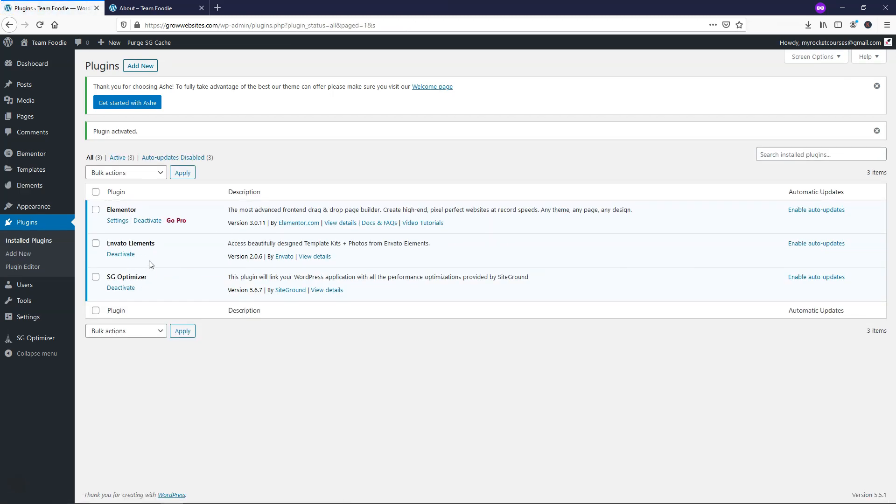
- Open the Envato Elements Free Blocks library filtered to the About category
mouse_move(47, 189)
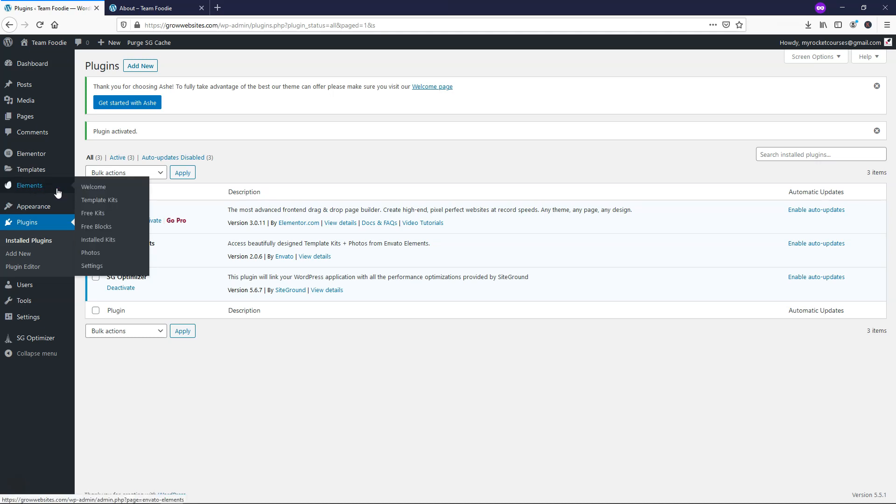
click(108, 226)
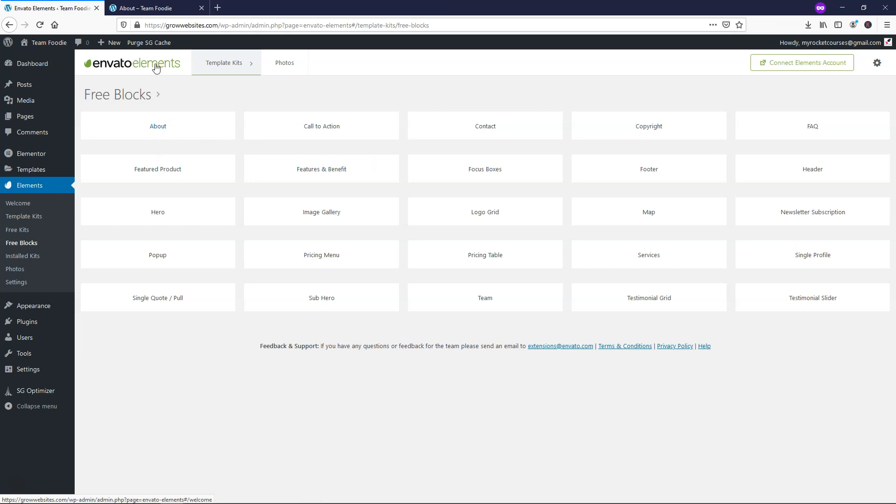
click(146, 130)
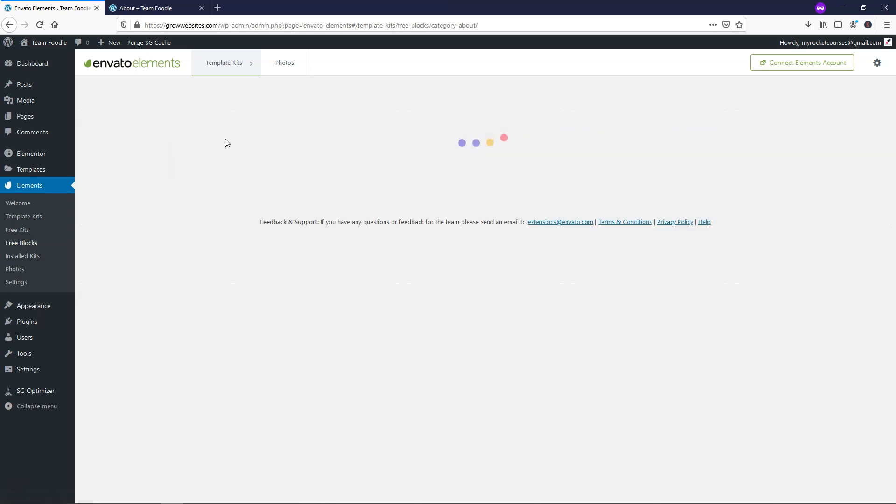
- Scroll through the About block templates, then go to the Free Kits listing
scroll(518, 223, down, 5)
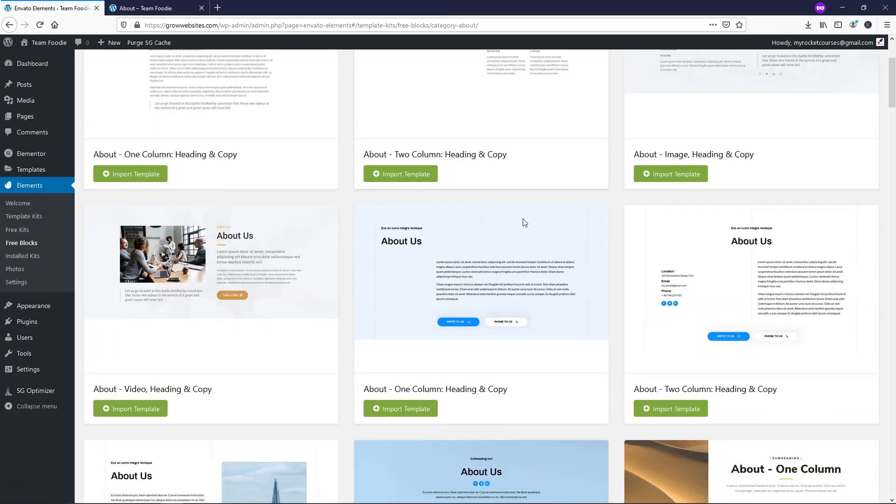
scroll(521, 221, down, 2)
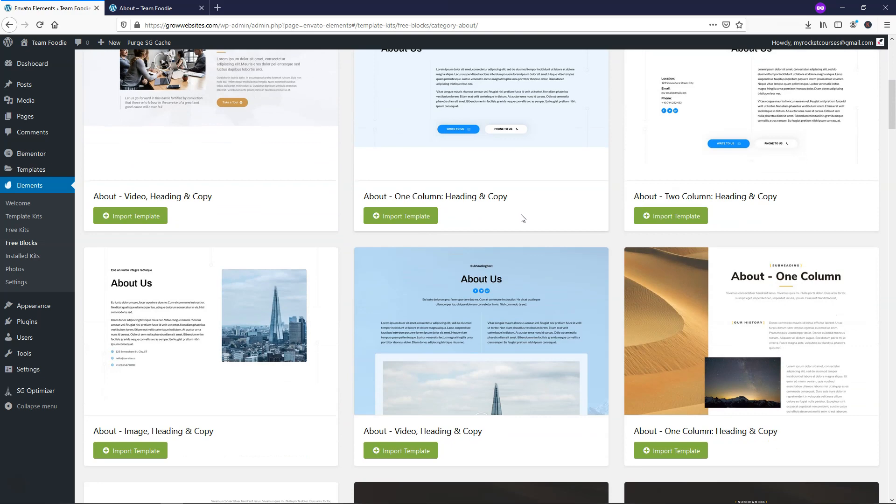
scroll(405, 198, down, 1)
scroll(549, 257, down, 4)
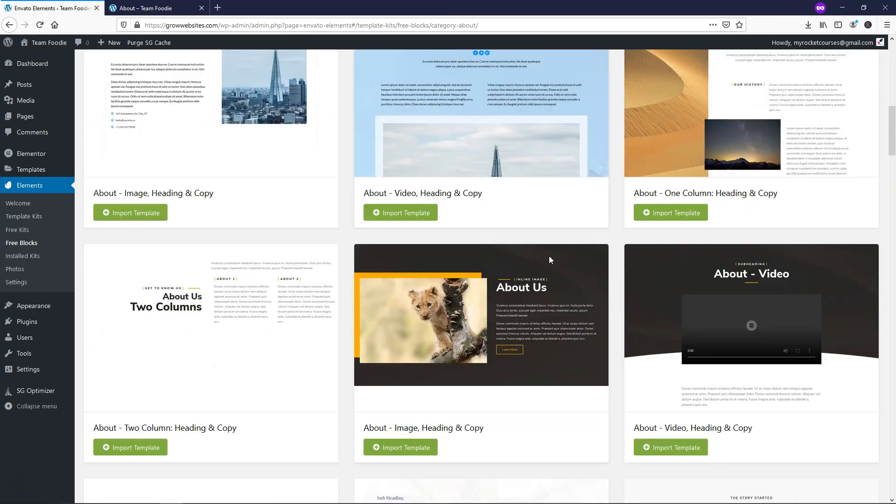
scroll(549, 258, down, 8)
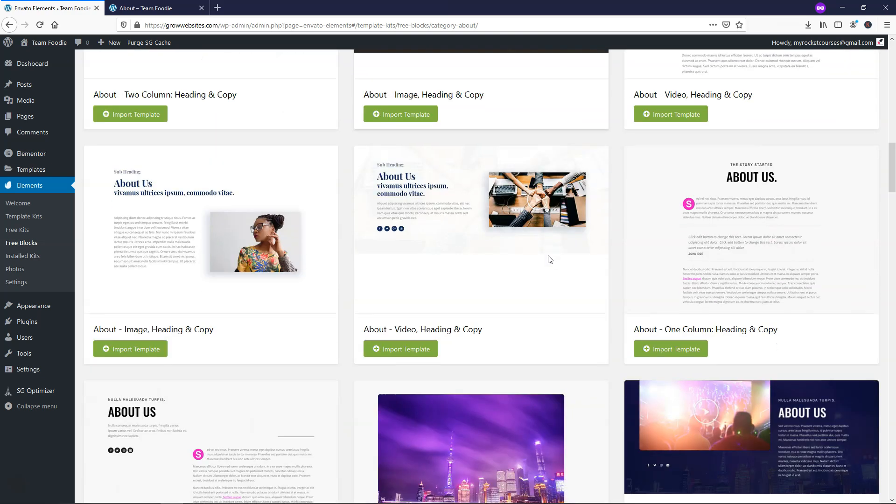
scroll(549, 257, down, 10)
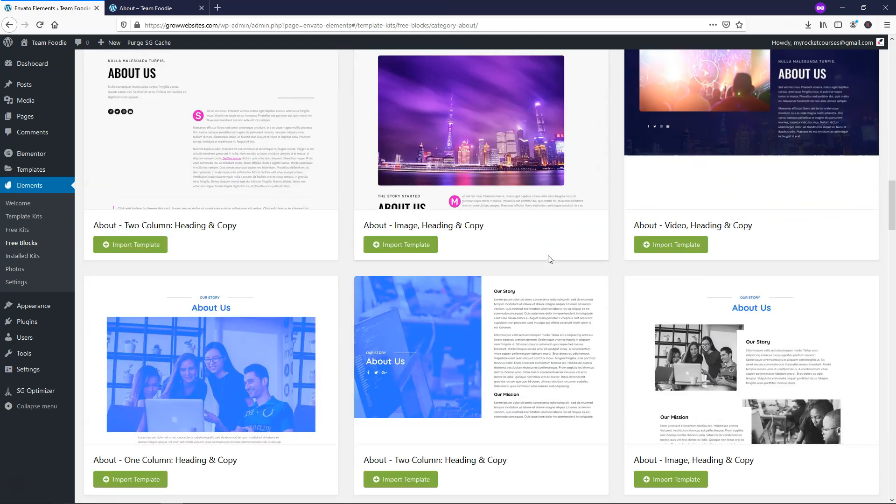
scroll(549, 260, down, 11)
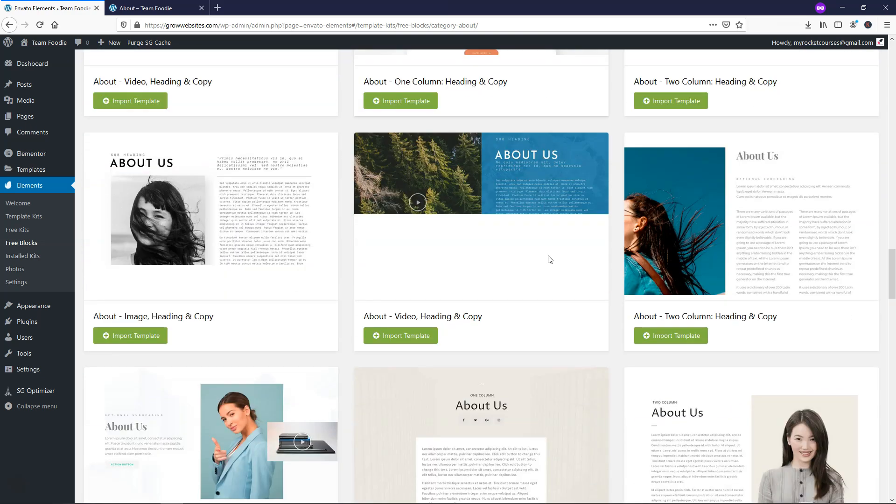
scroll(549, 257, down, 10)
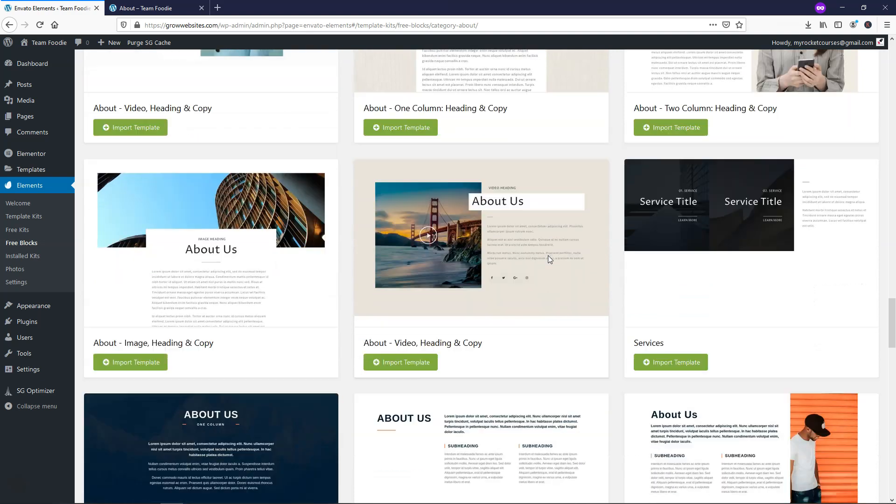
scroll(550, 260, down, 5)
scroll(549, 259, down, 5)
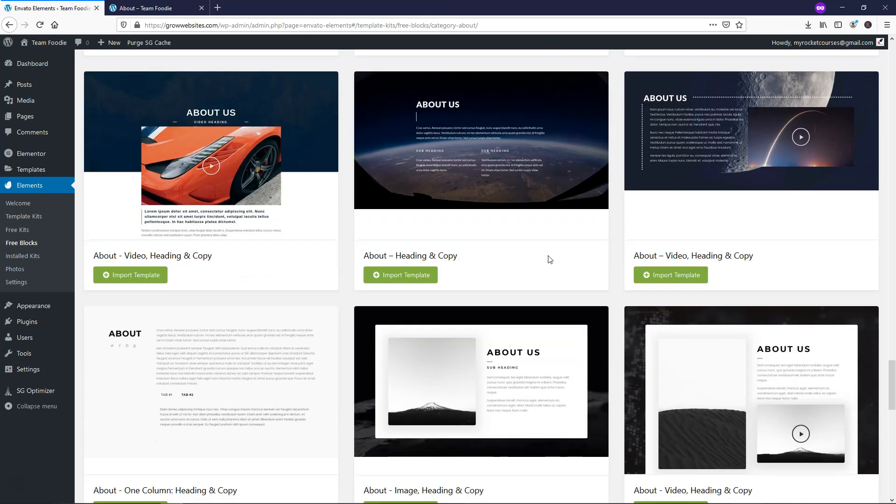
scroll(550, 260, down, 9)
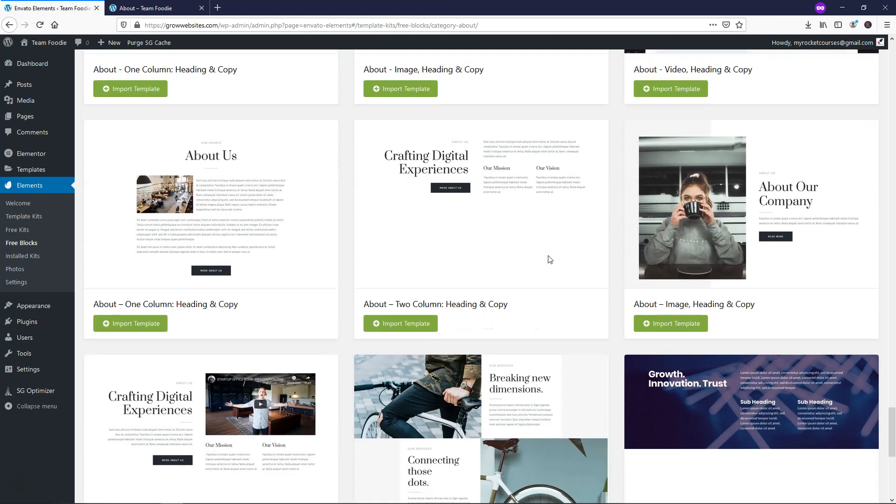
scroll(550, 259, up, 15)
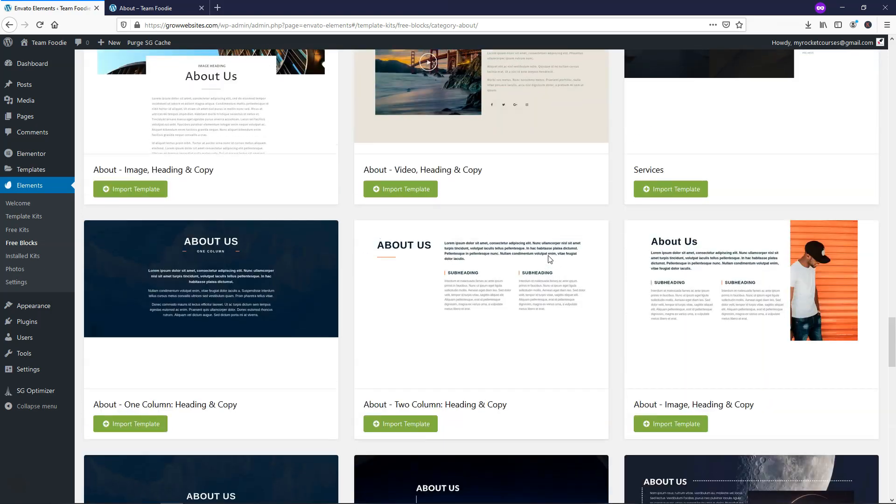
scroll(549, 259, up, 15)
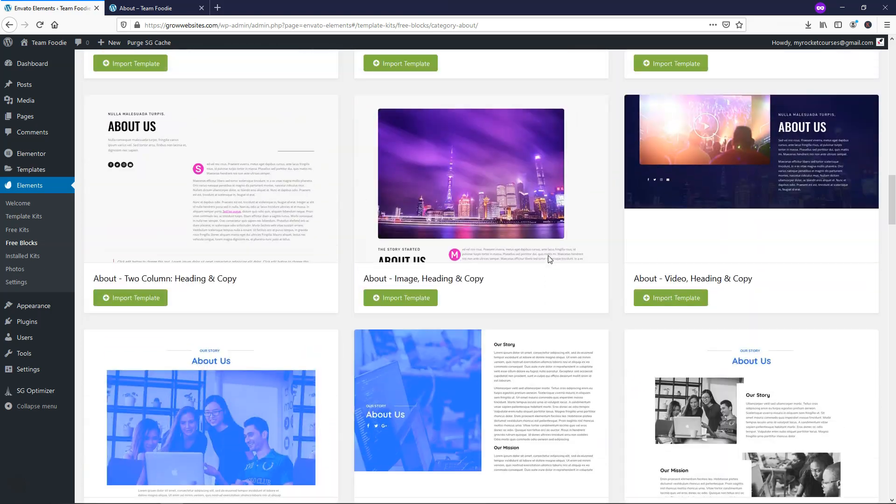
scroll(550, 259, up, 12)
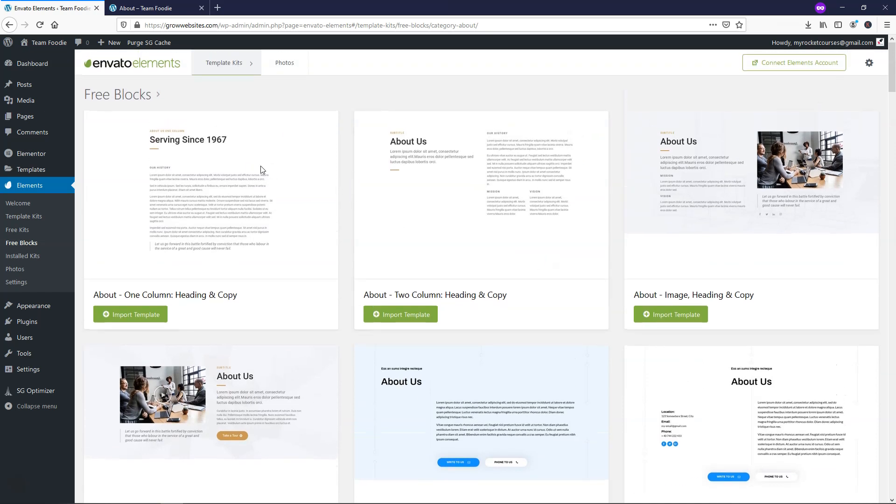
click(157, 95)
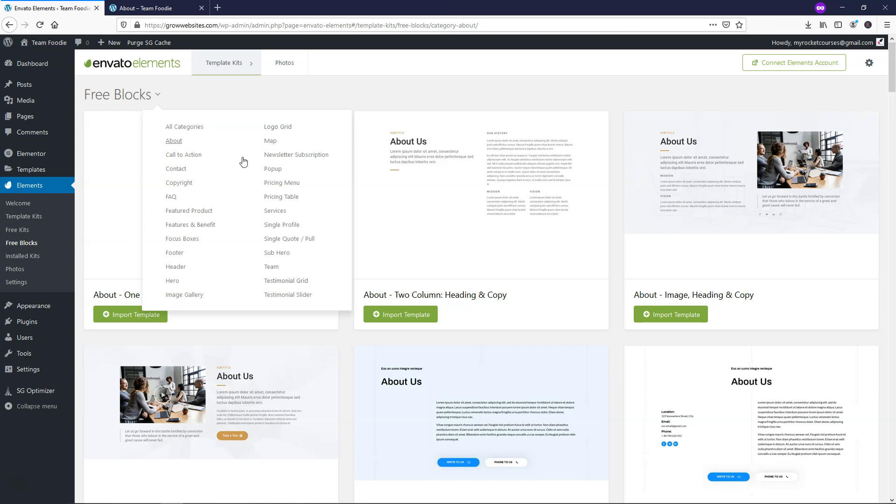
click(22, 231)
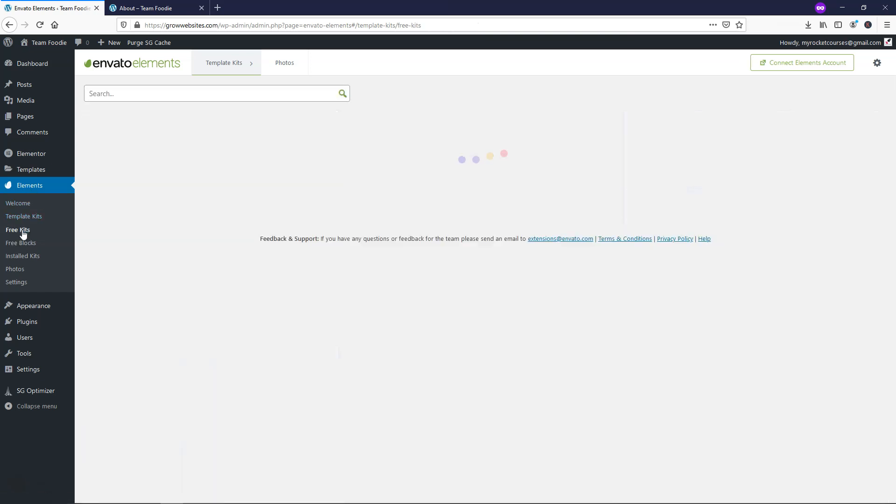
- Filter the template kits to Food & Drink and preview the Recipe kit in a new tab
mouse_move(859, 101)
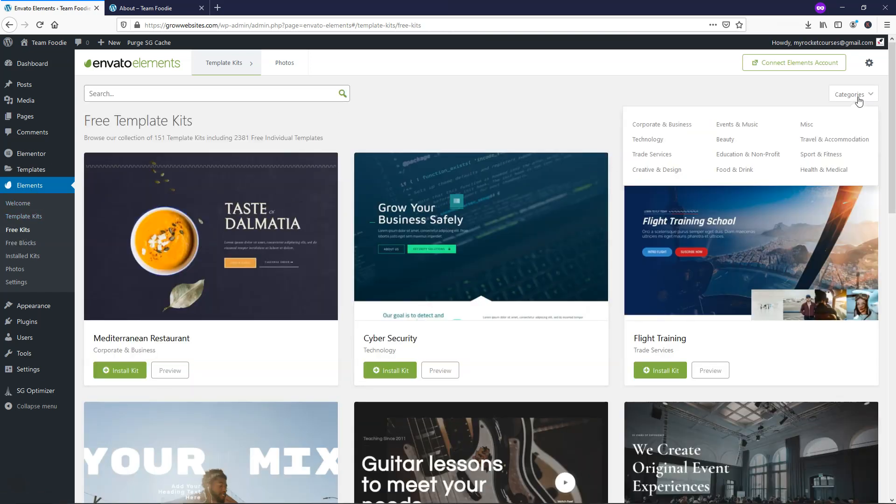
click(735, 171)
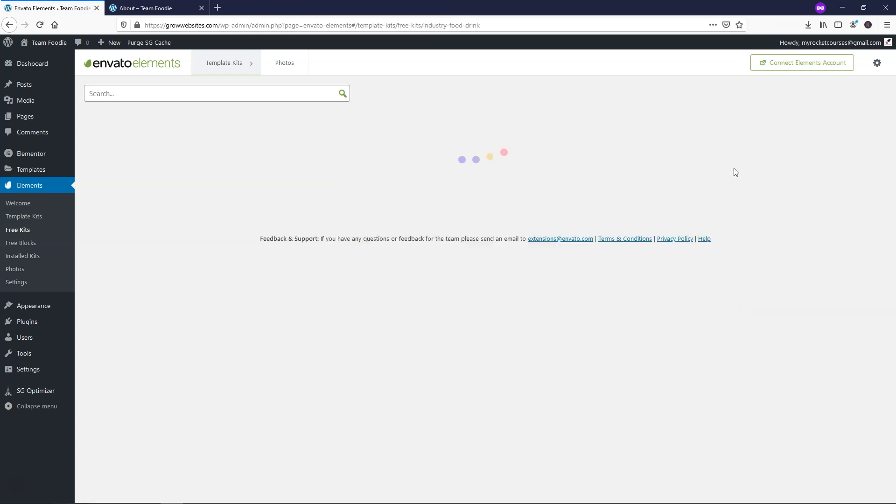
scroll(436, 302, down, 10)
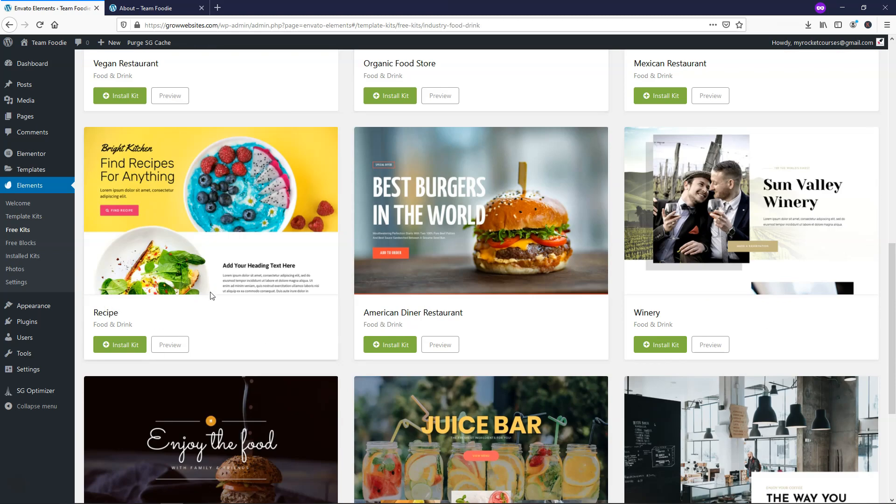
click(182, 347)
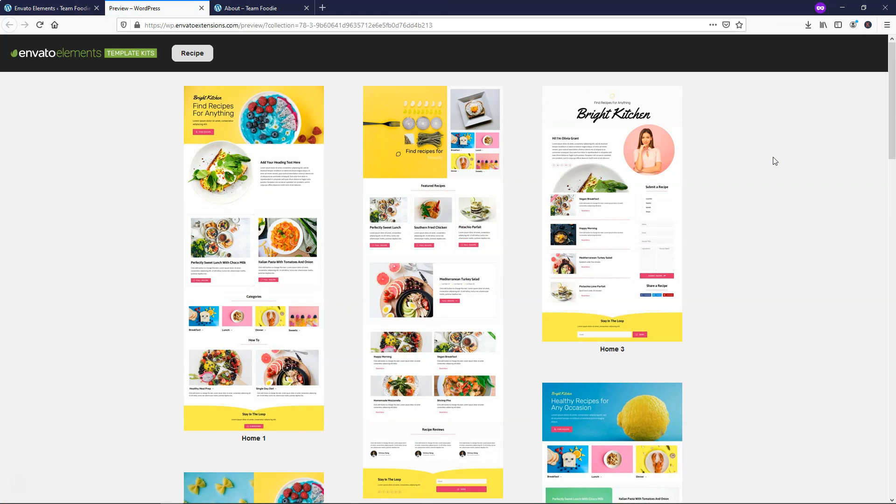
click(252, 8)
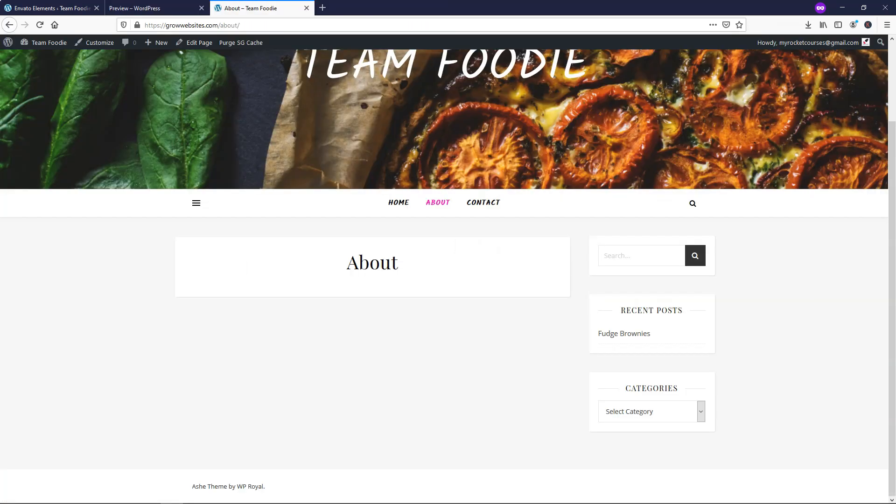
click(414, 200)
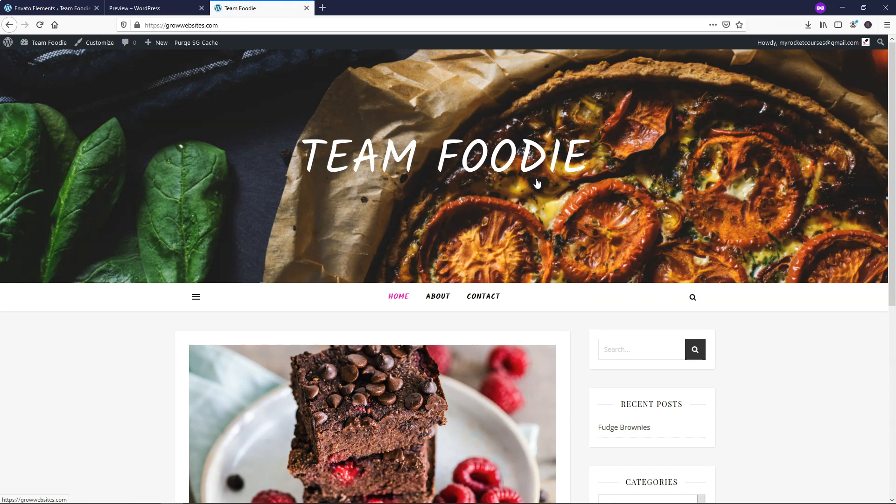
scroll(537, 185, down, 6)
scroll(537, 186, up, 4)
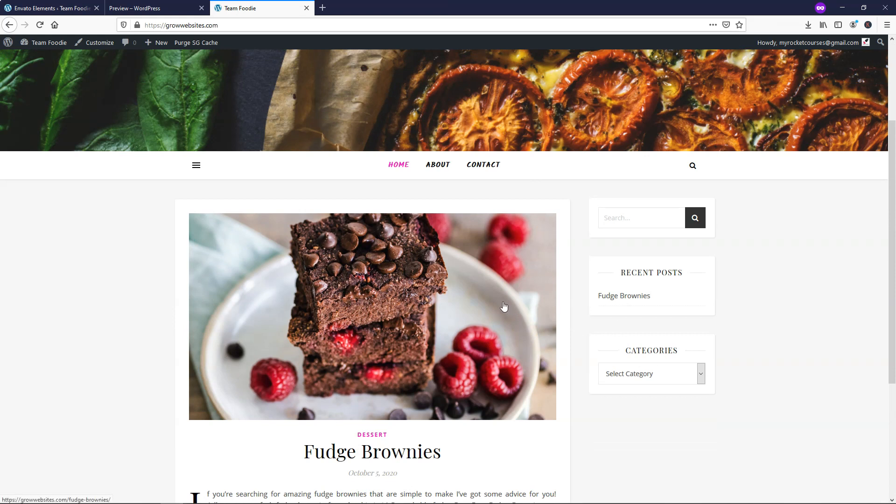
scroll(504, 306, up, 3)
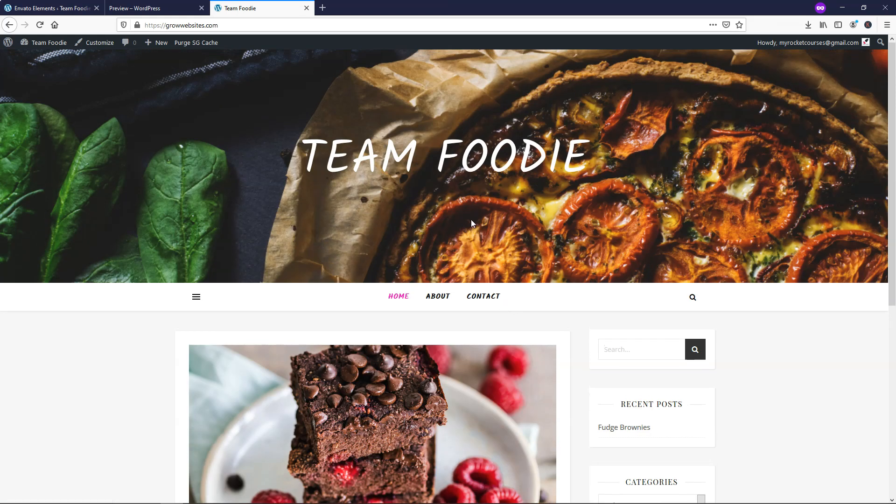
click(140, 8)
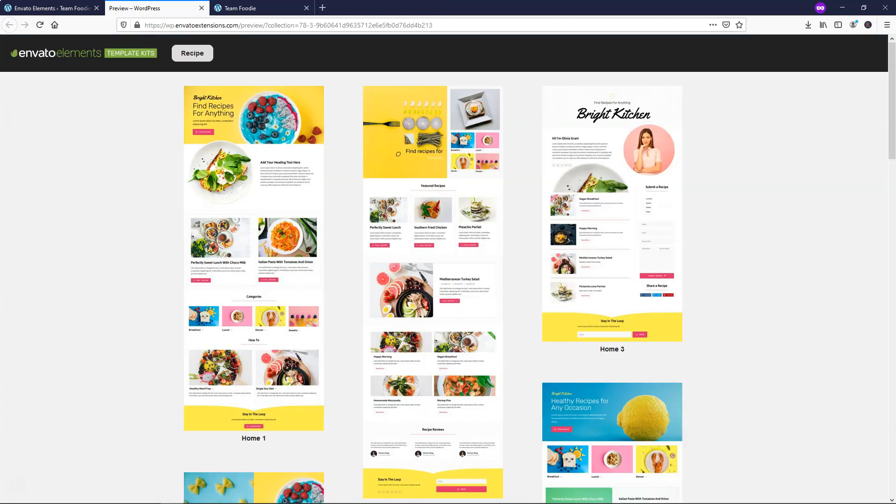
click(608, 177)
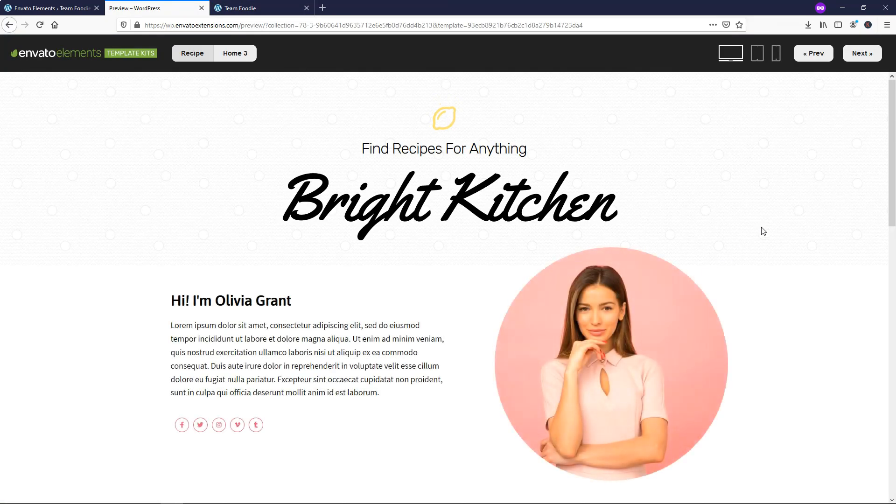
scroll(600, 277, down, 3)
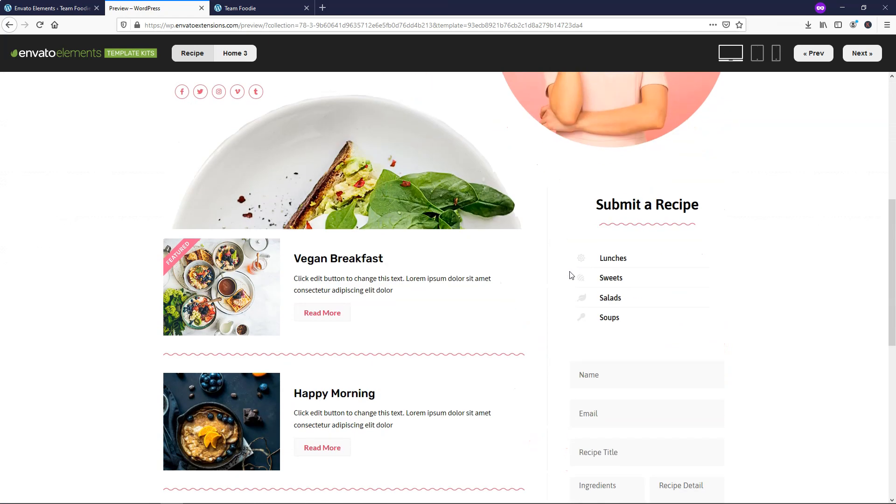
scroll(571, 275, down, 3)
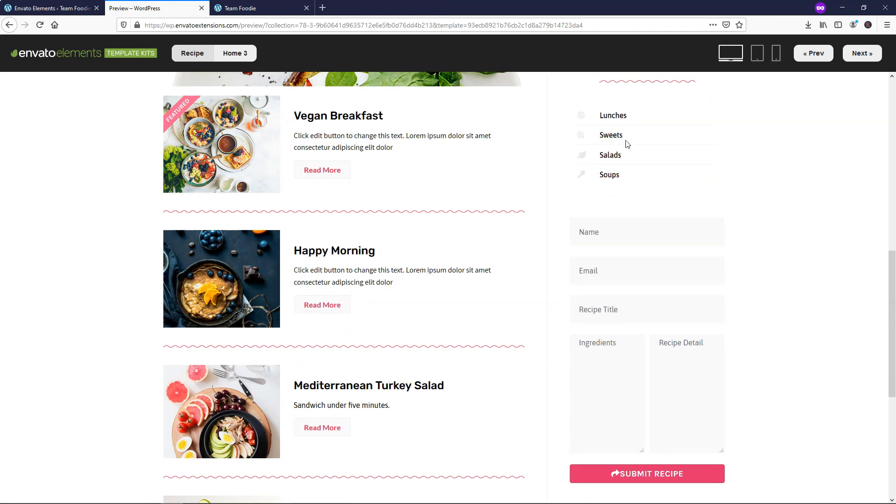
scroll(658, 231, down, 2)
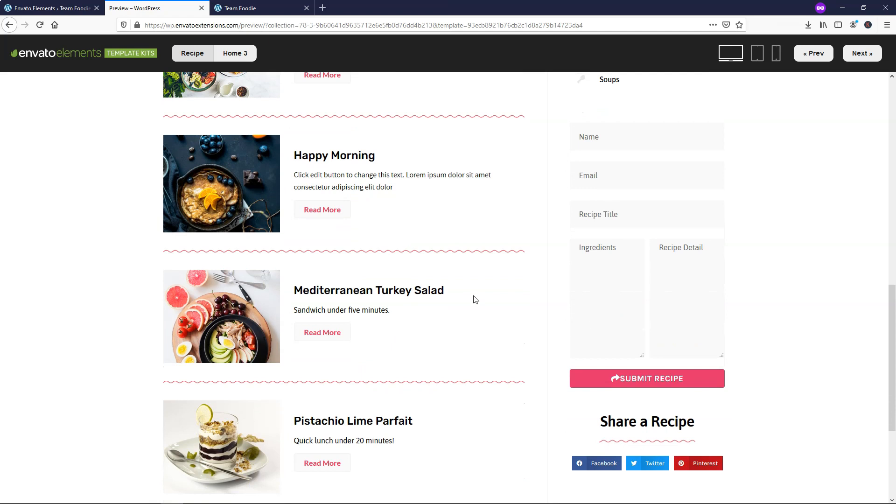
scroll(475, 299, down, 3)
scroll(476, 300, up, 8)
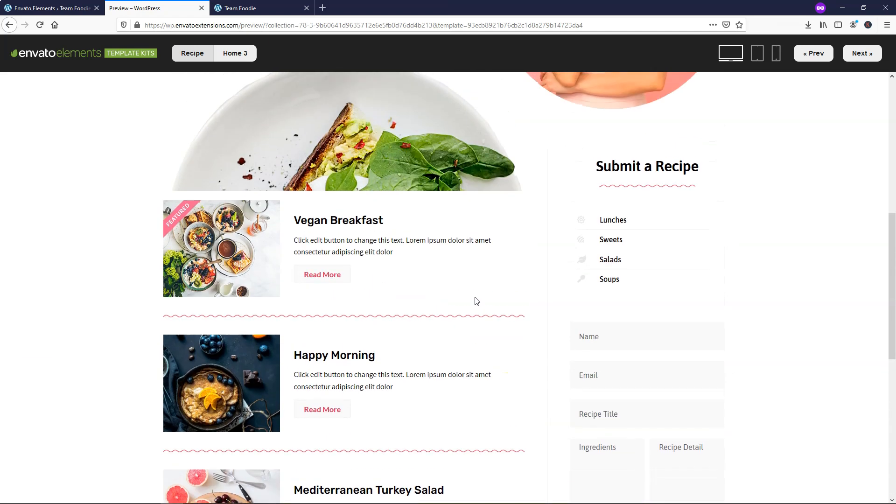
scroll(476, 300, up, 10)
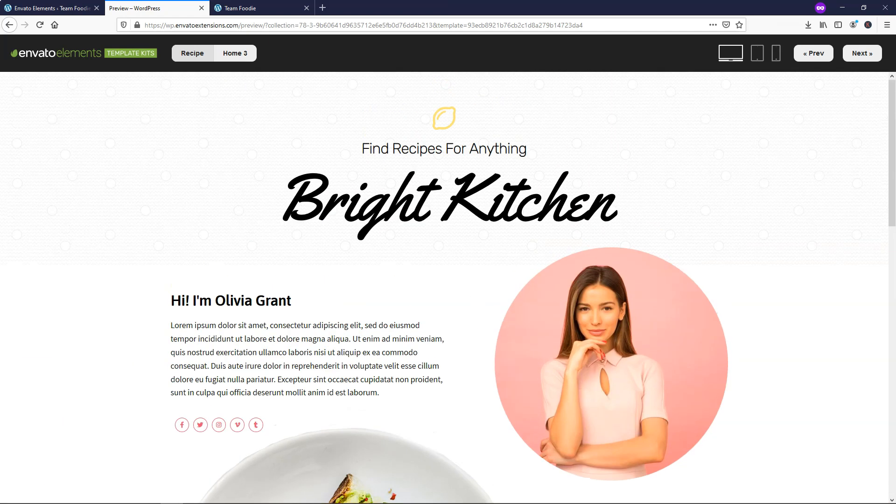
click(10, 28)
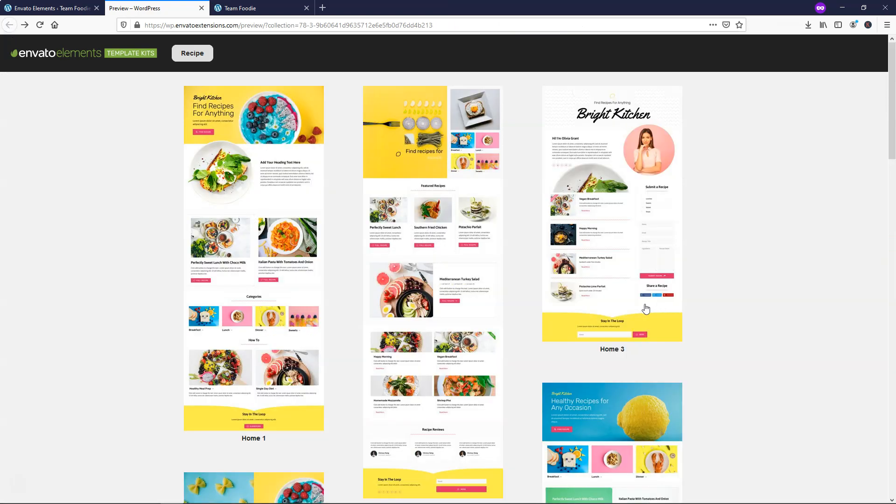
scroll(668, 304, down, 9)
scroll(738, 271, down, 4)
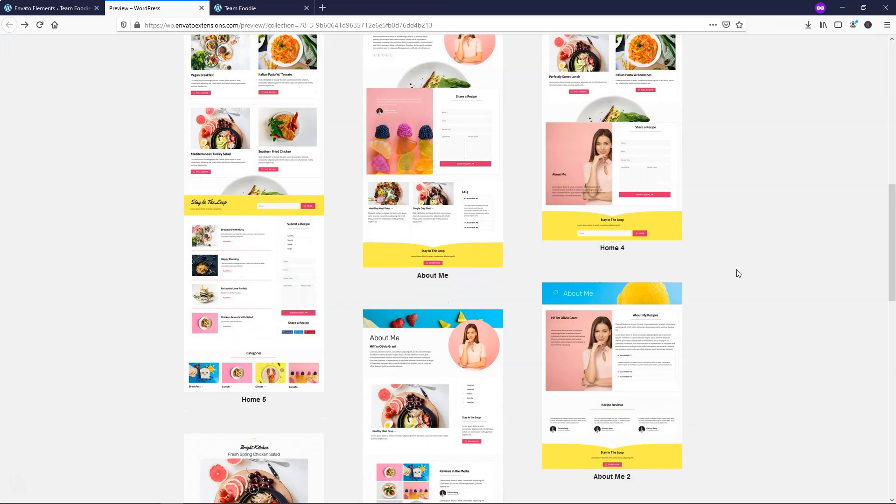
click(620, 211)
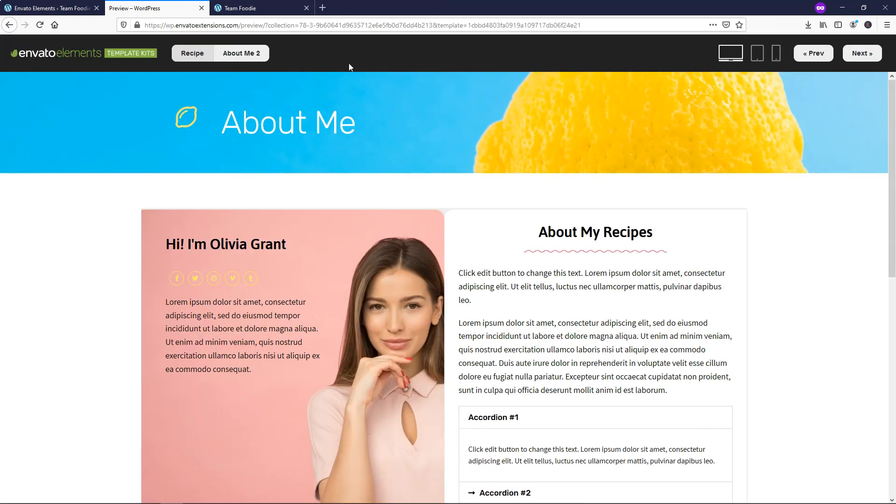
key(ctrl+Tab)
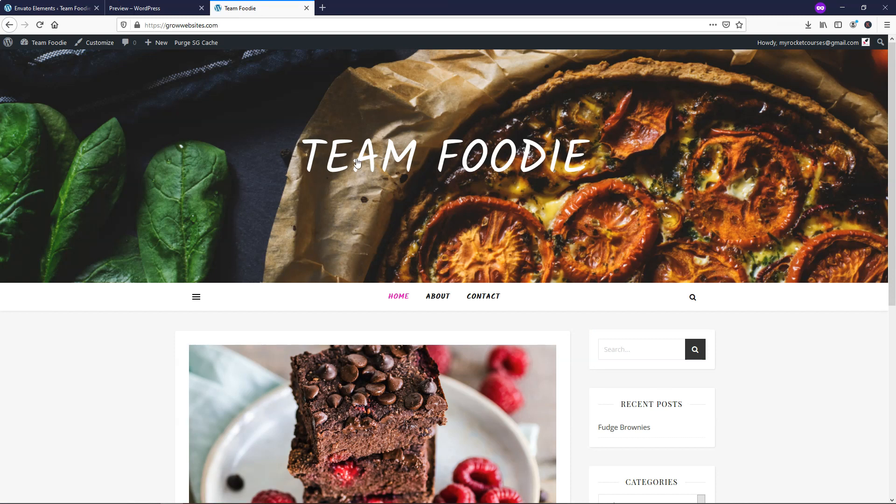
key(ctrl+shift+Tab)
scroll(542, 274, down, 10)
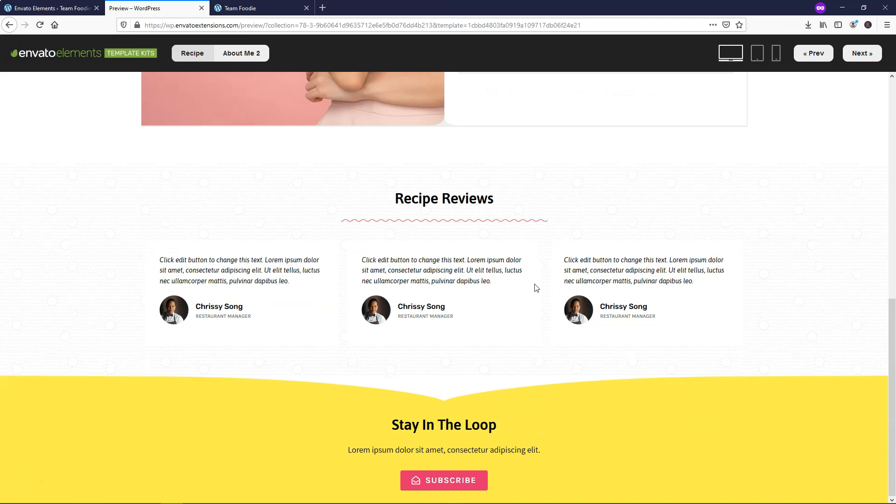
scroll(536, 288, up, 10)
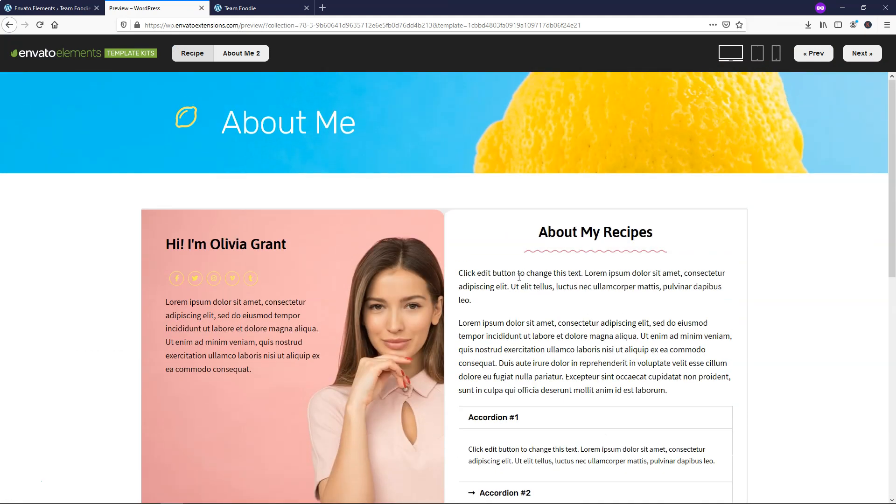
click(13, 25)
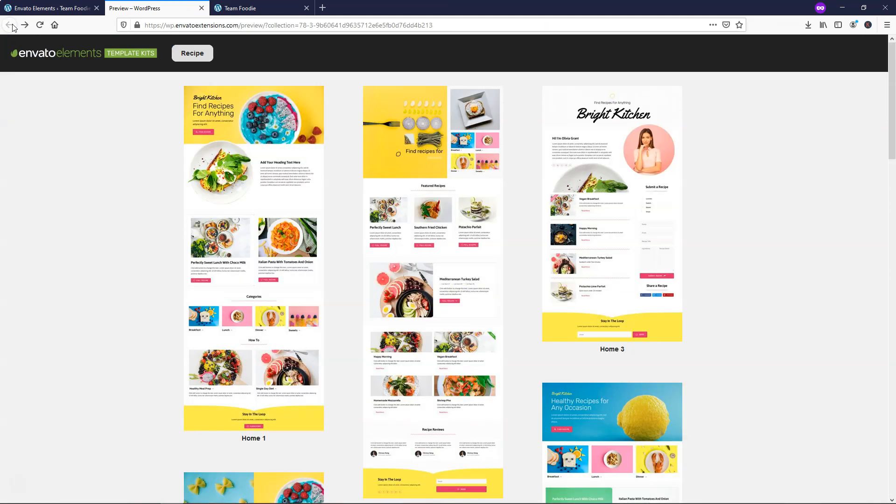
click(201, 9)
- Install the Recipe template kit from the Food & Drink list and view Installed Kits
click(79, 10)
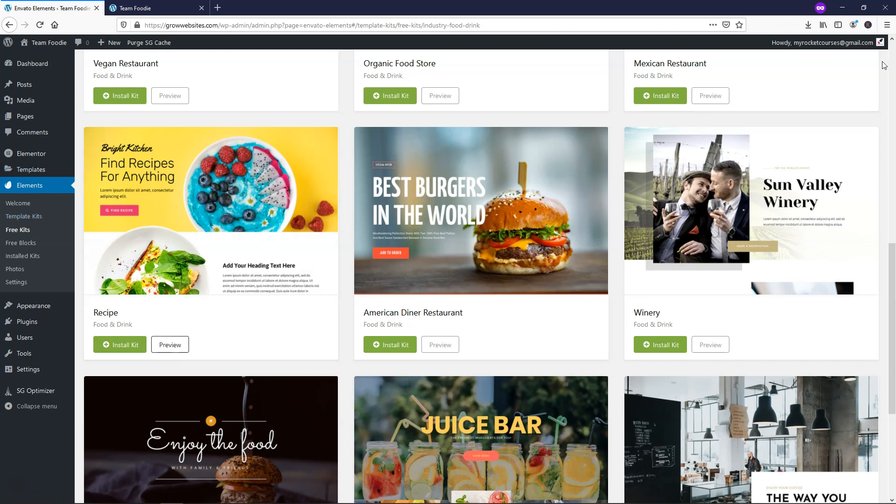
click(123, 346)
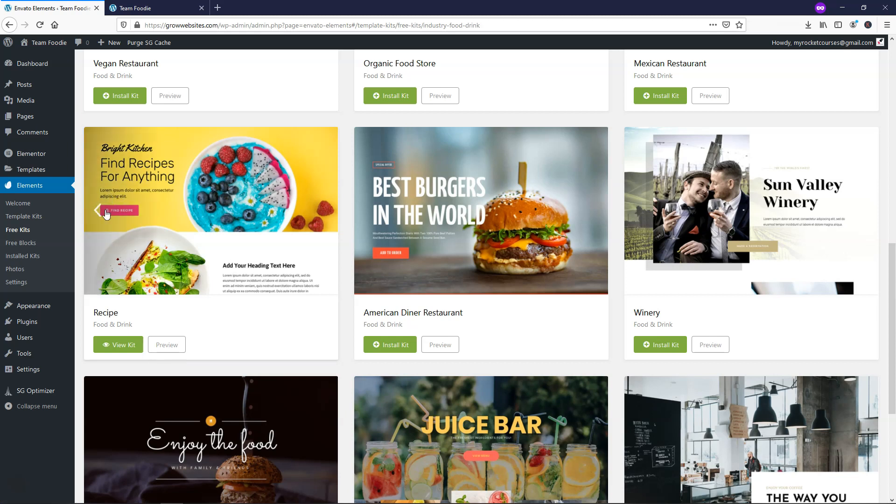
click(31, 260)
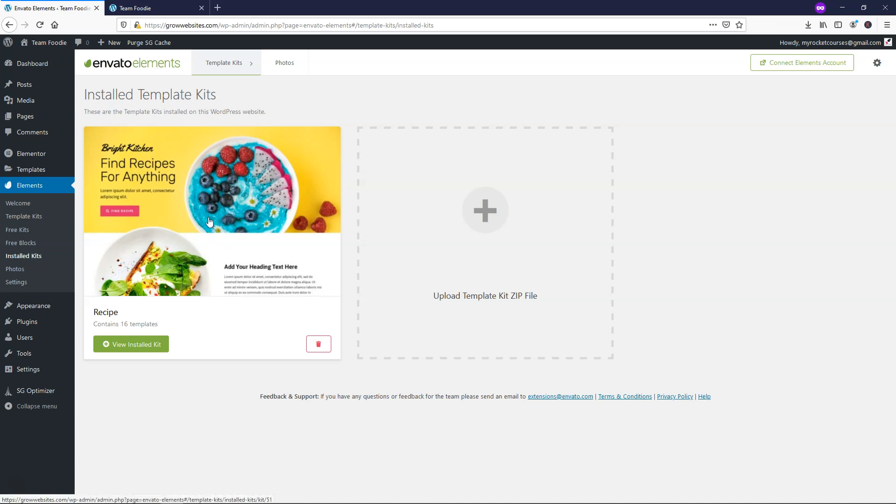
- Look over the current About page on the live Team Foodie site
click(140, 8)
click(437, 297)
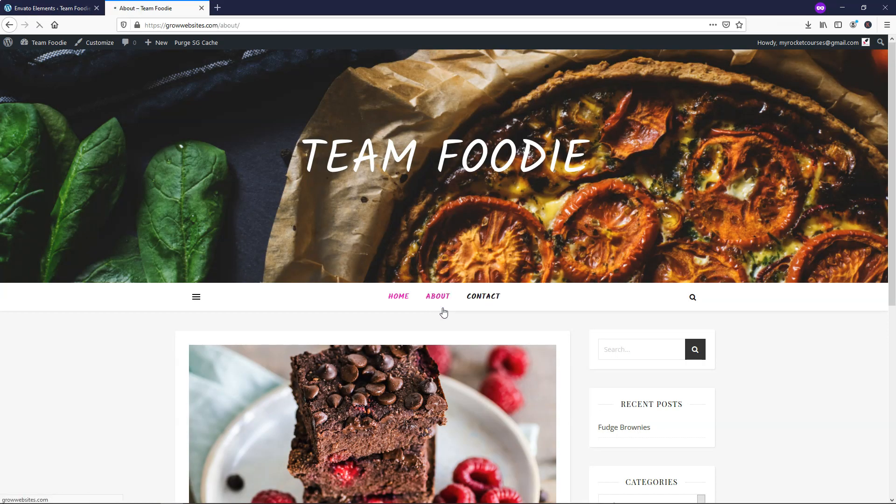
scroll(436, 300, down, 2)
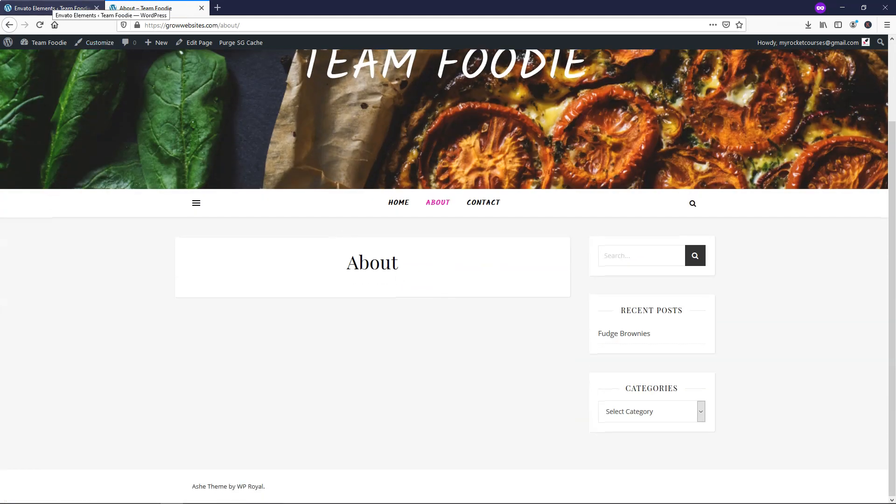
- Open the About page from All Pages in the block editor
click(52, 8)
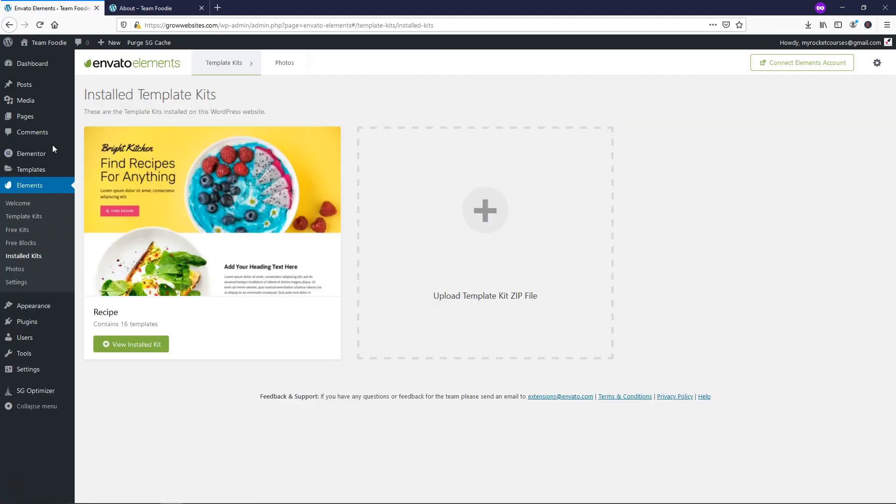
mouse_move(26, 119)
click(26, 118)
mouse_move(116, 185)
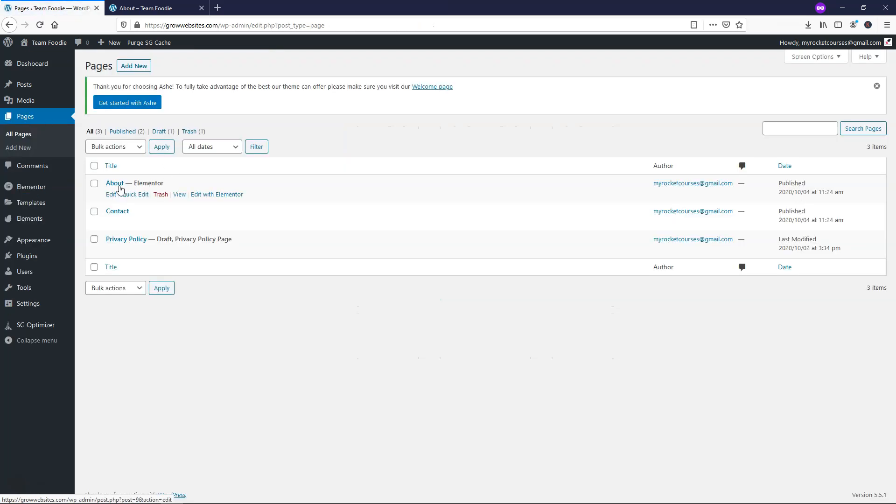
click(111, 195)
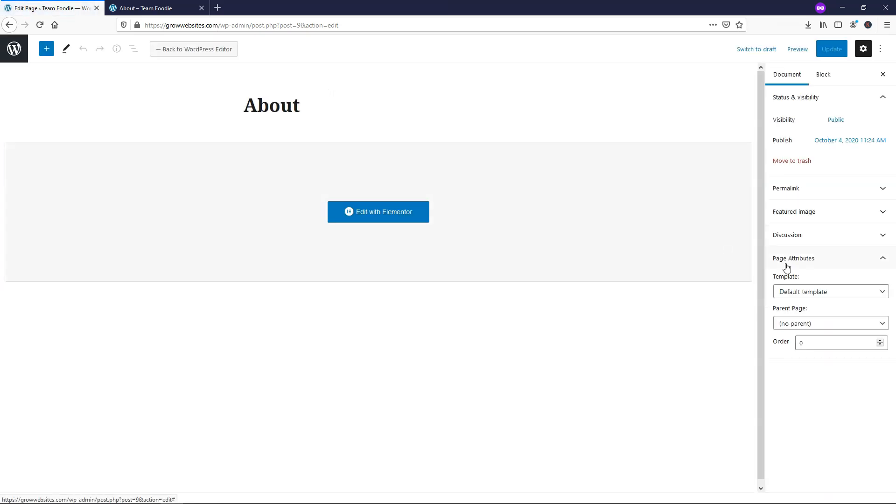
- Set the About page template to Elementor Full Width, update it, and open Elementor's installed kits library
click(801, 296)
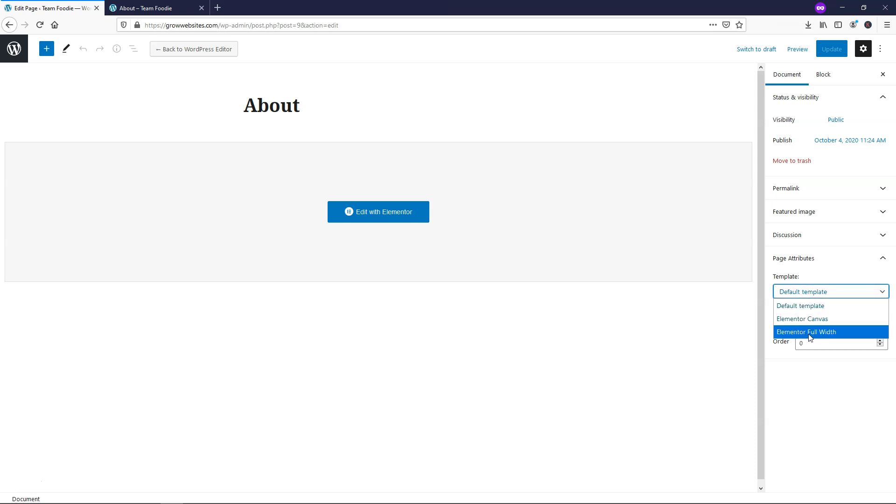
click(809, 332)
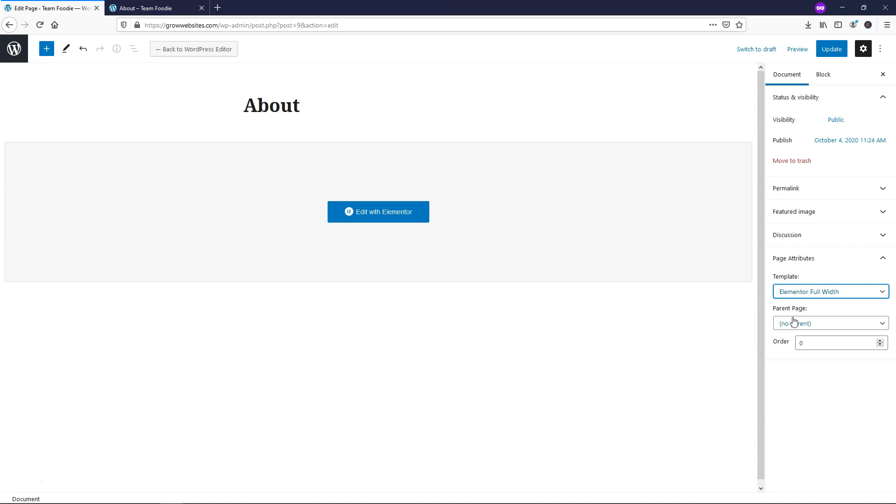
click(828, 52)
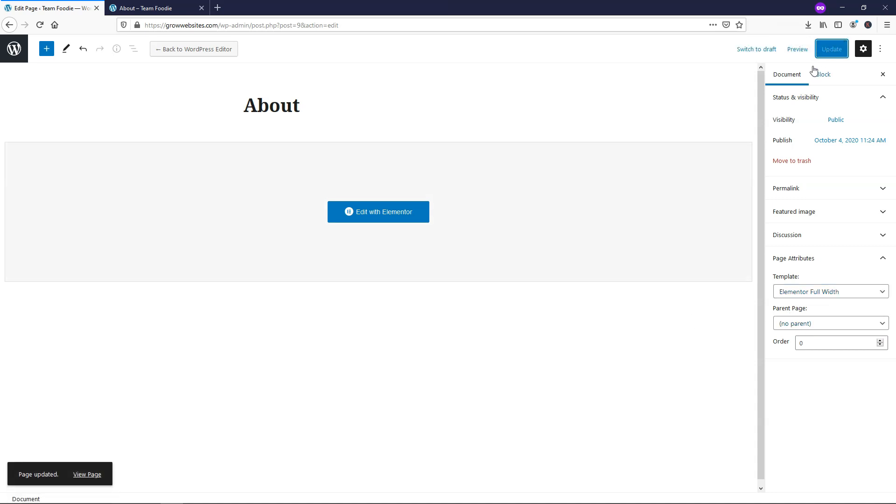
click(391, 218)
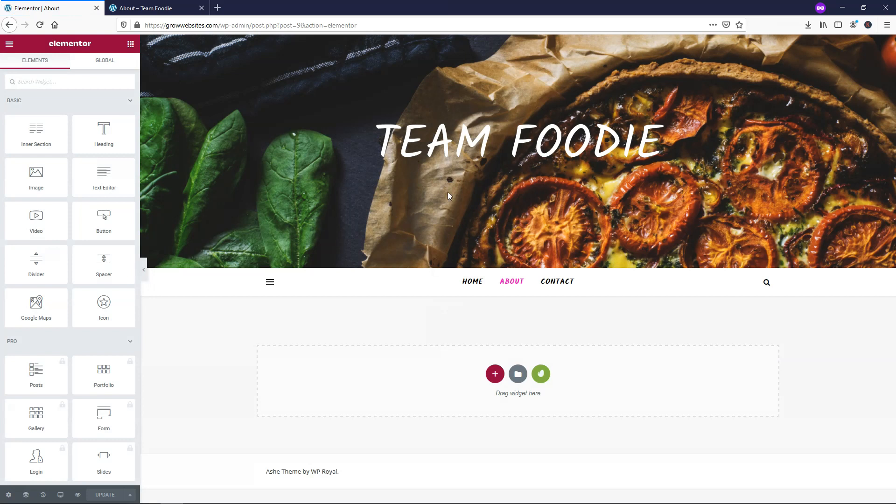
click(541, 375)
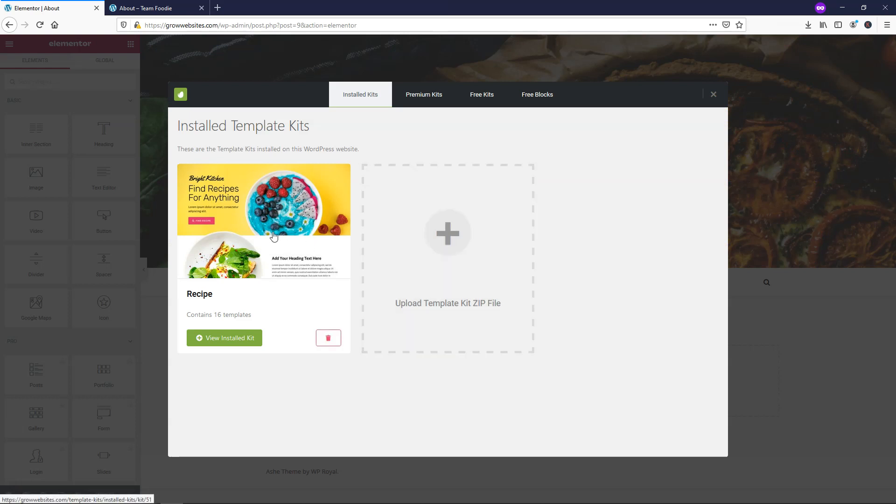
- Install the Recipe kit's missing custom CSS requirement
click(274, 236)
scroll(593, 249, down, 8)
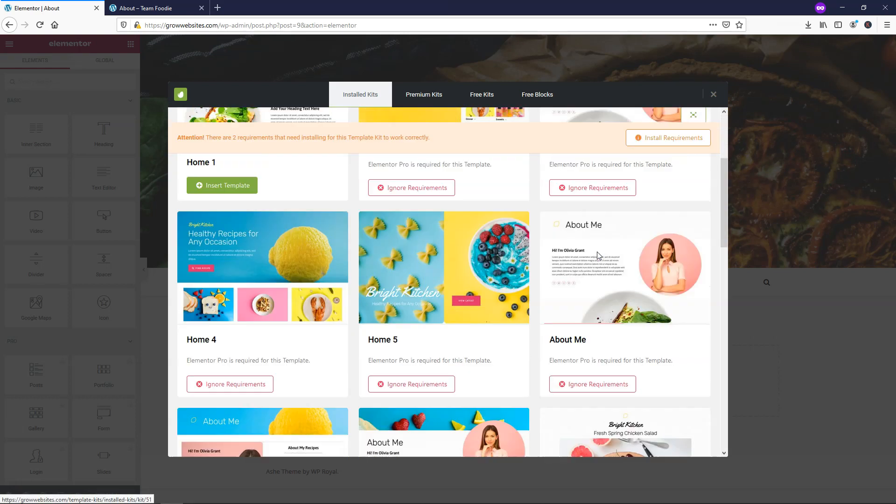
scroll(598, 256, down, 3)
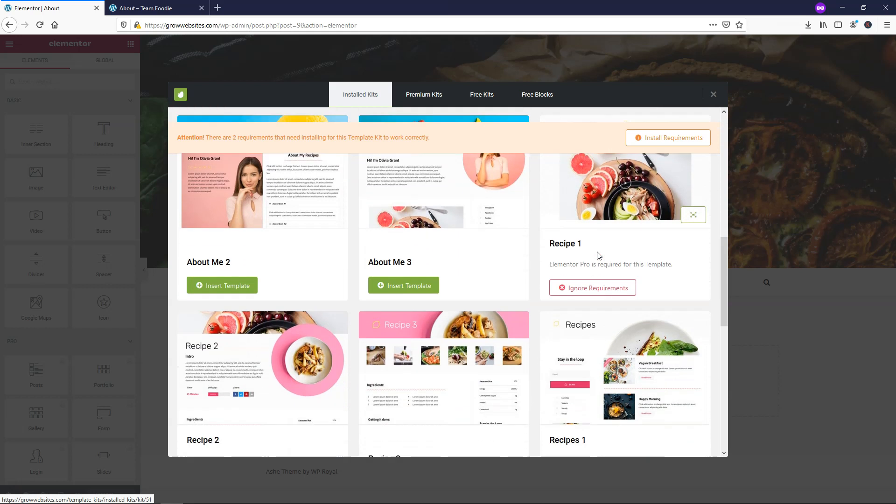
click(662, 139)
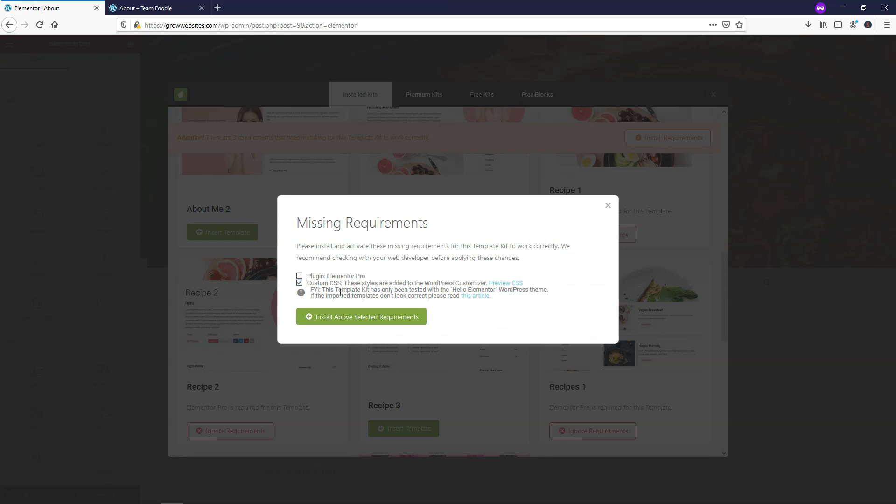
click(370, 319)
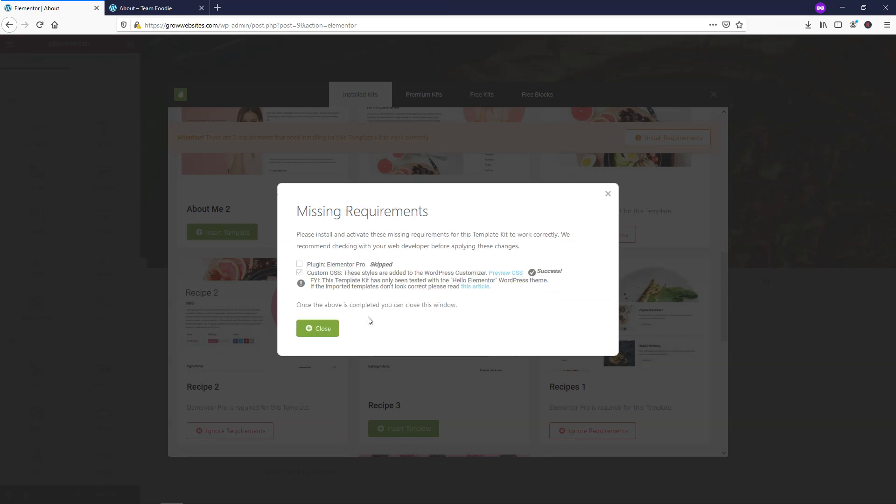
click(319, 329)
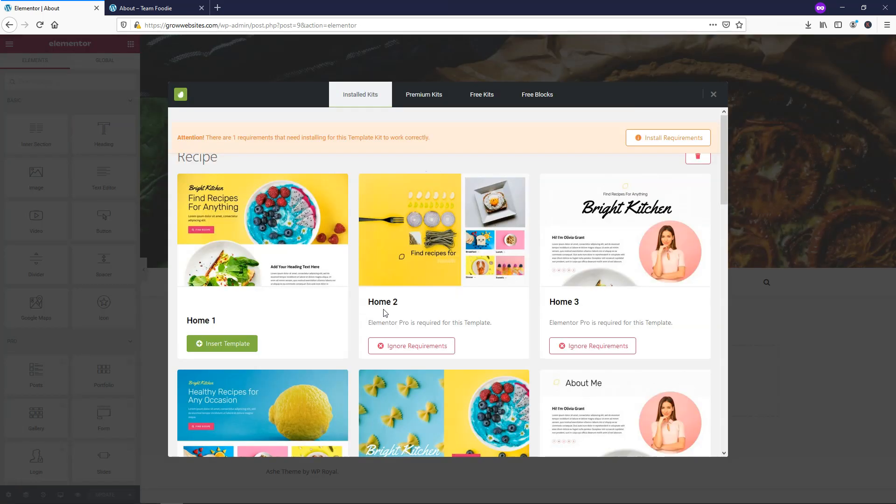
- Preview the About Me 2 template and insert it into the About page
scroll(519, 304, down, 6)
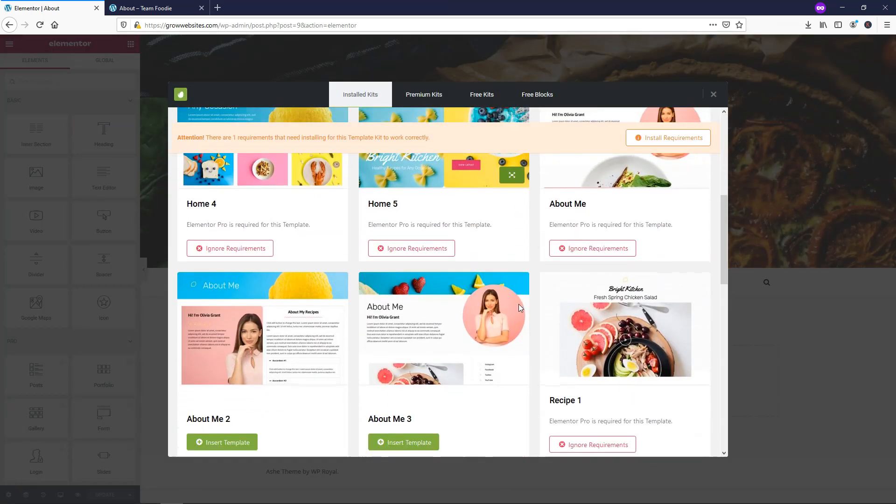
scroll(519, 304, down, 3)
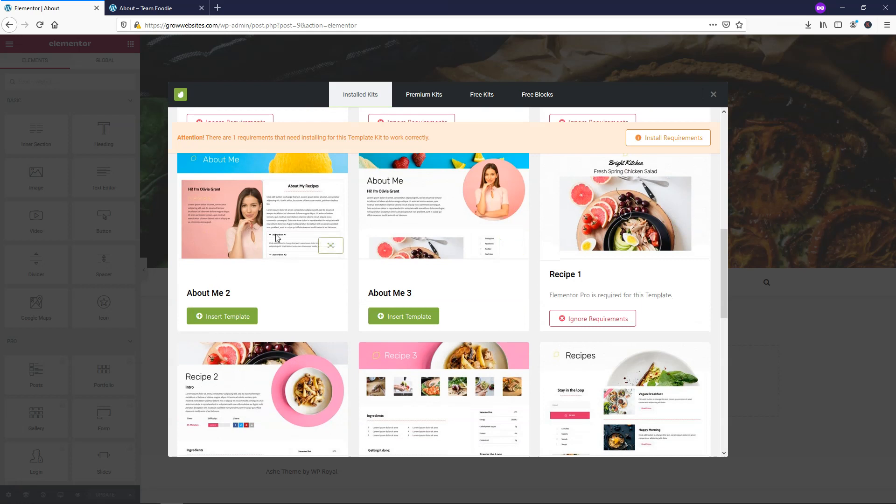
click(331, 246)
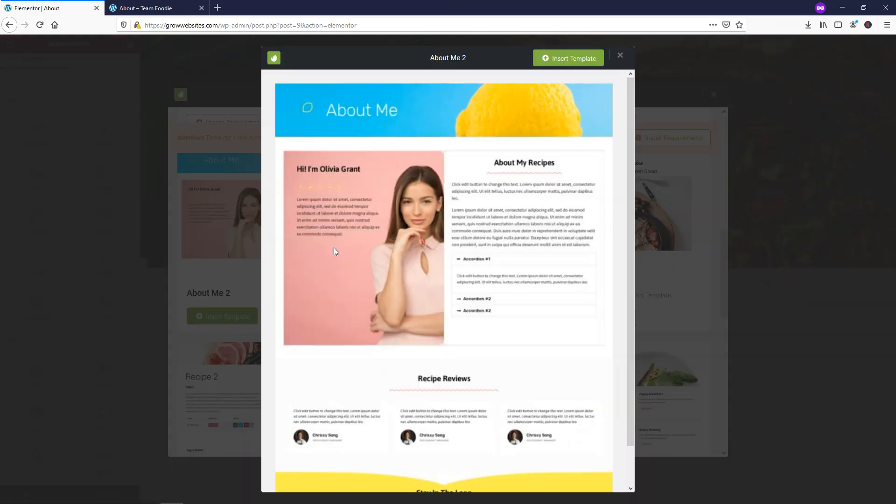
scroll(420, 263, down, 1)
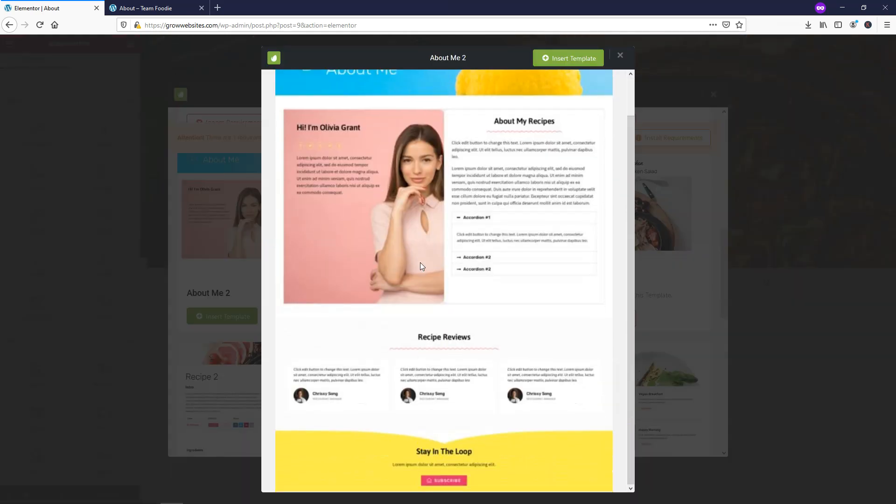
scroll(420, 265, up, 1)
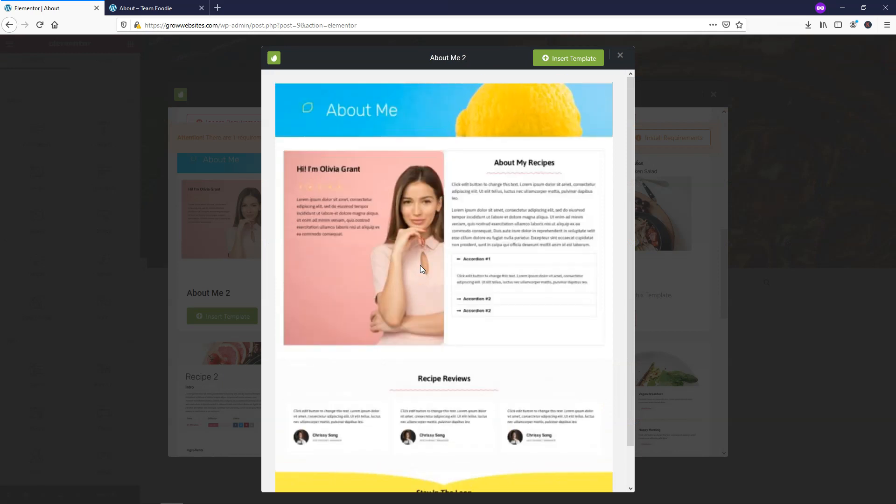
click(567, 64)
- Reload the live About page to compare it against the imported layout in the editor
click(154, 8)
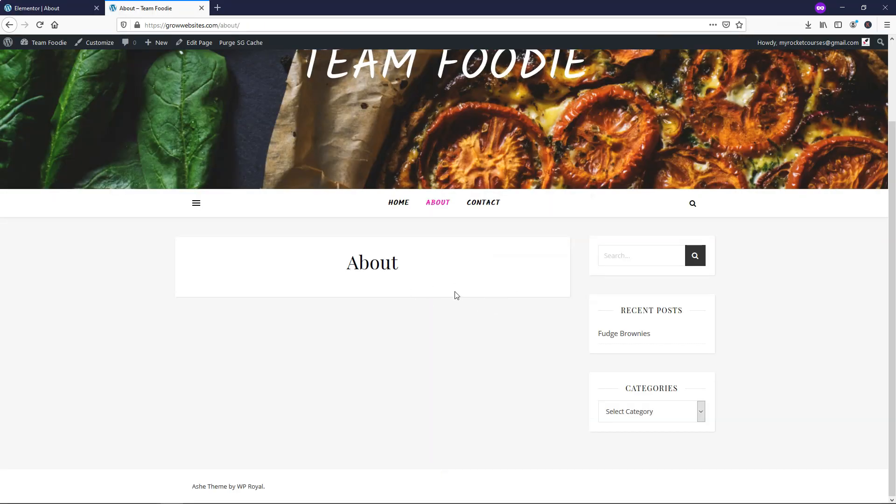
click(85, 12)
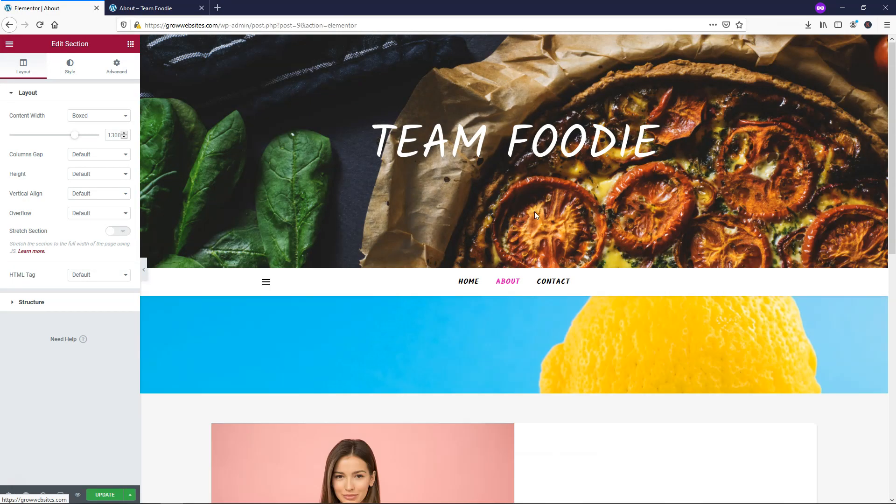
scroll(531, 239, down, 4)
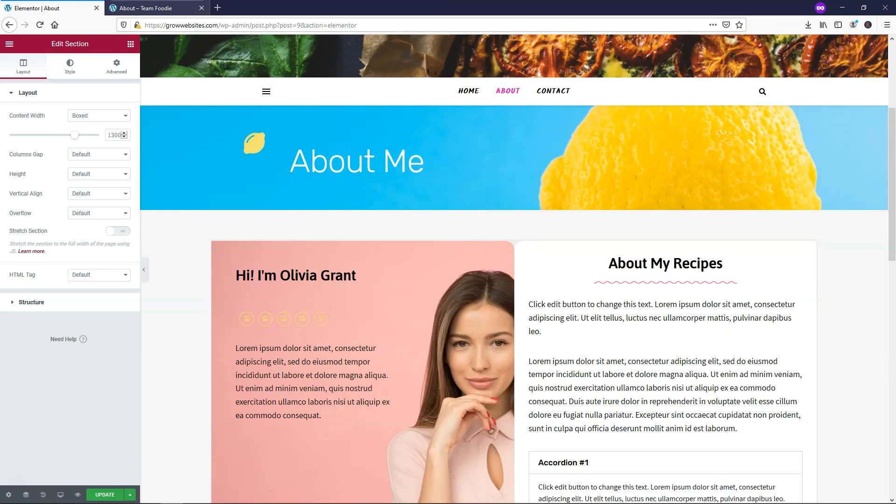
click(154, 8)
click(40, 25)
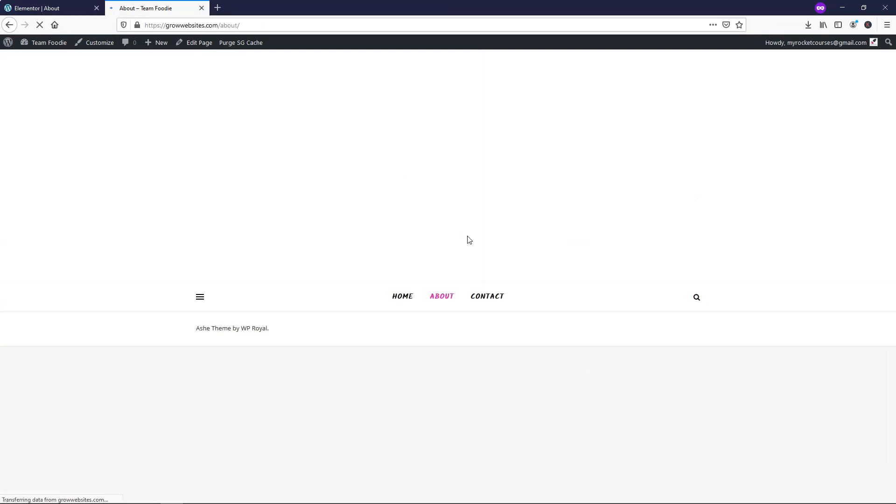
click(47, 8)
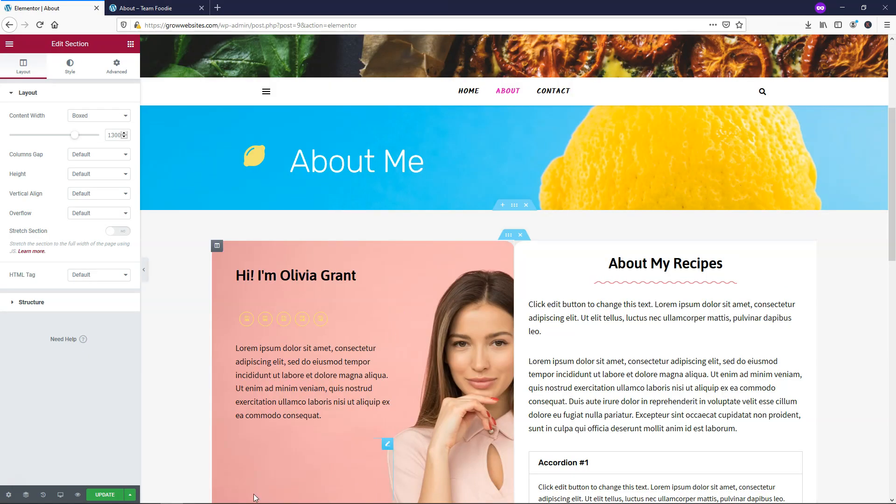
- Update the About page and confirm the About Me 2 layout on the live site
click(111, 495)
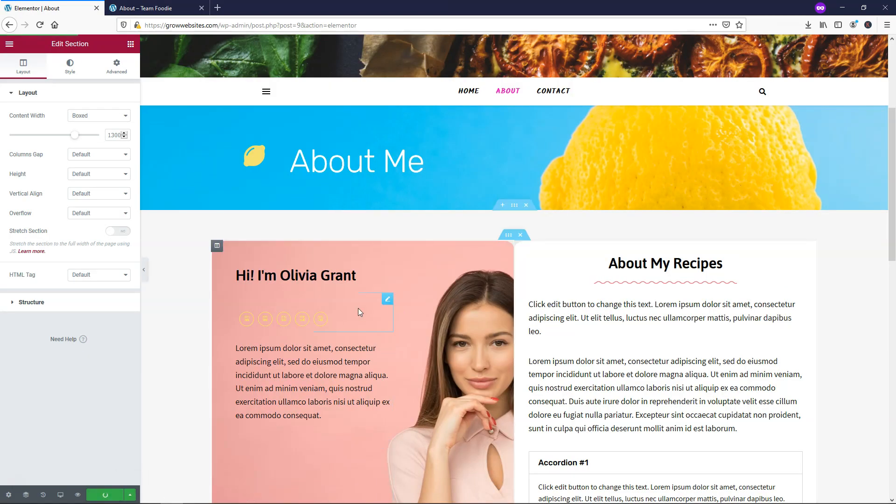
click(154, 8)
click(40, 25)
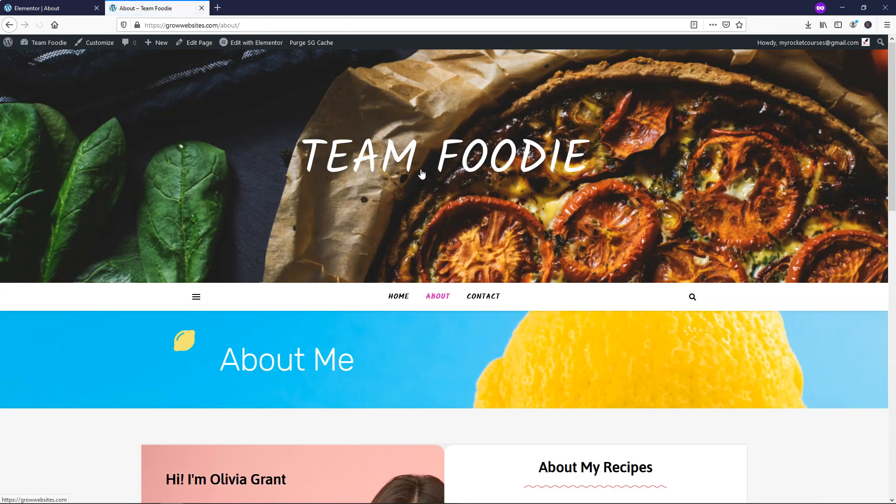
scroll(442, 158, down, 8)
scroll(443, 161, down, 6)
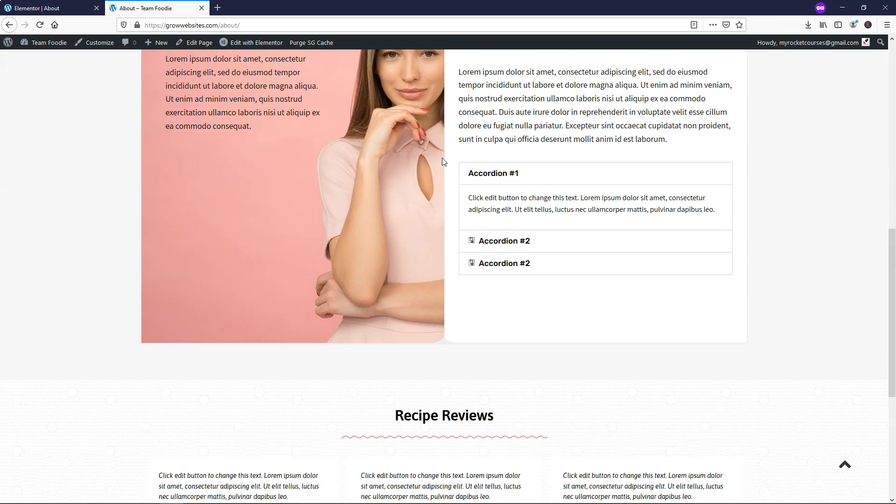
scroll(443, 158, up, 14)
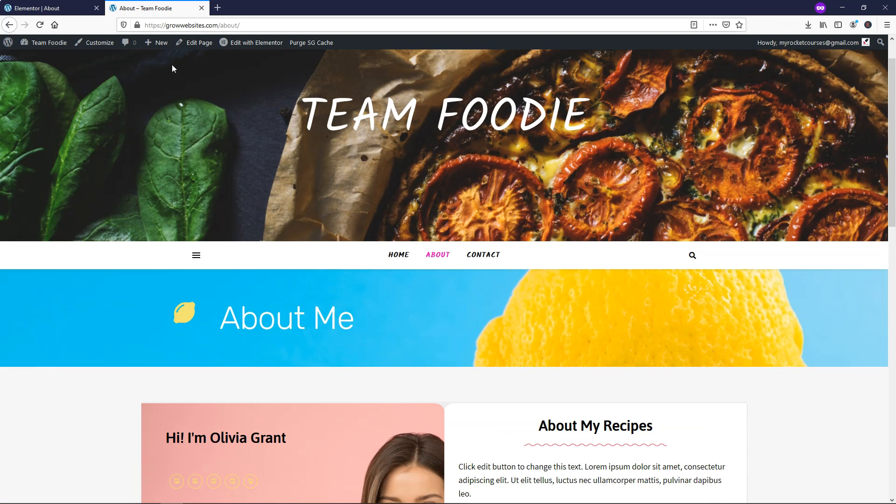
click(74, 8)
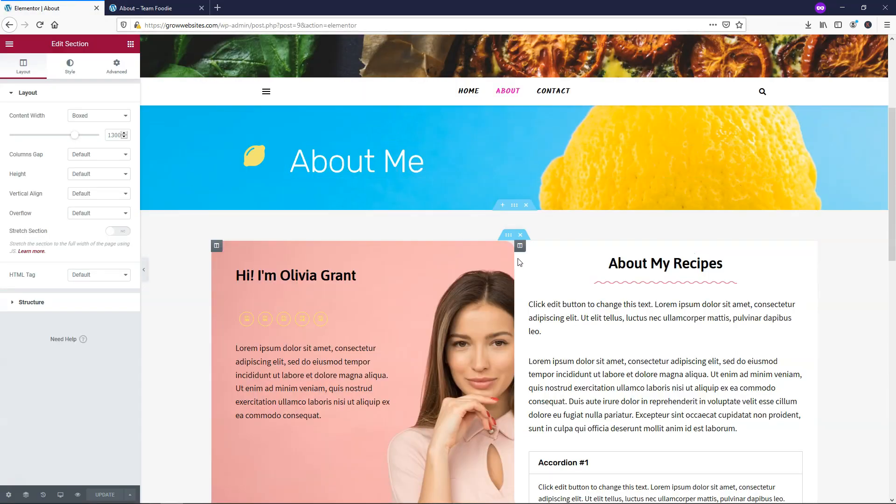
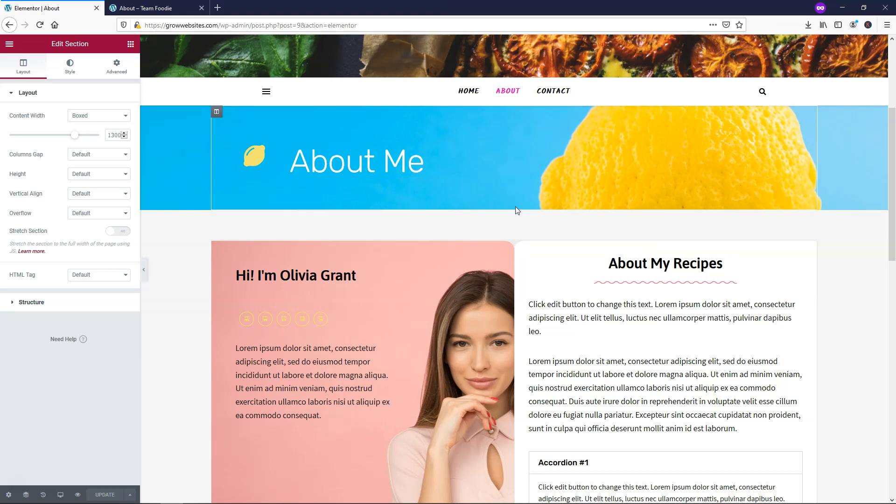
- Delete the blue 'About Me' banner section so the page starts with the profile section
right_click(197, 125)
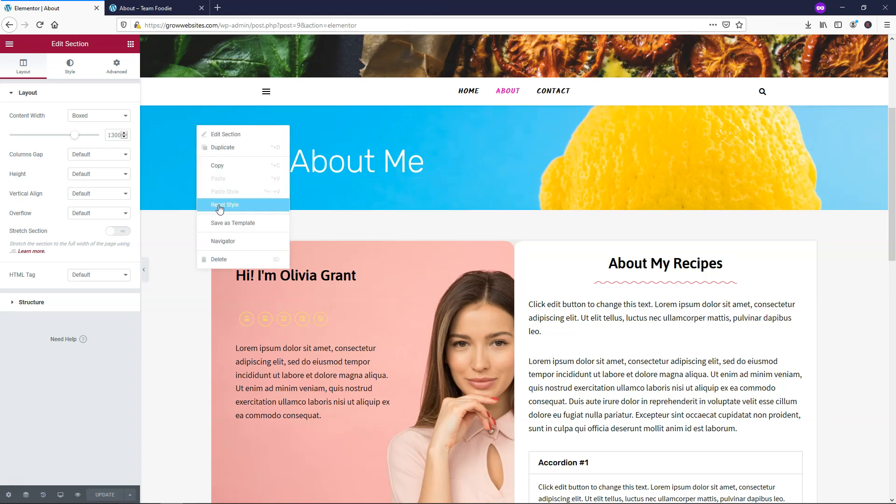
click(229, 259)
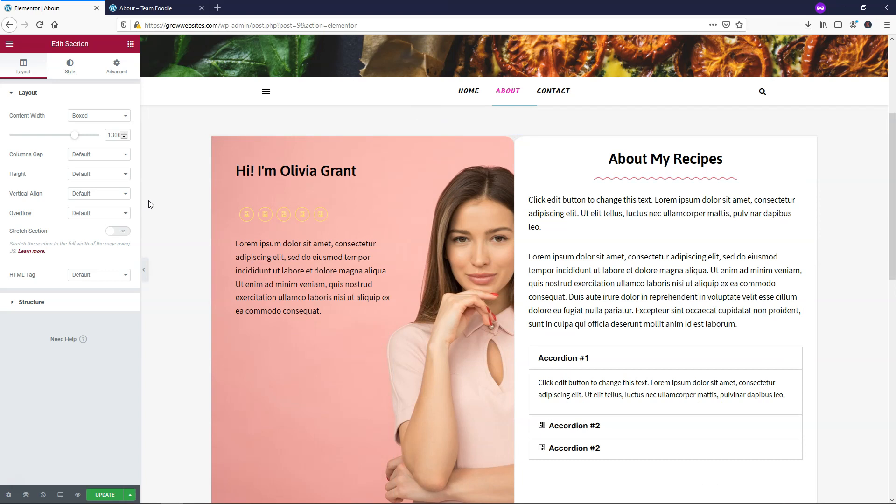
scroll(451, 178, down, 10)
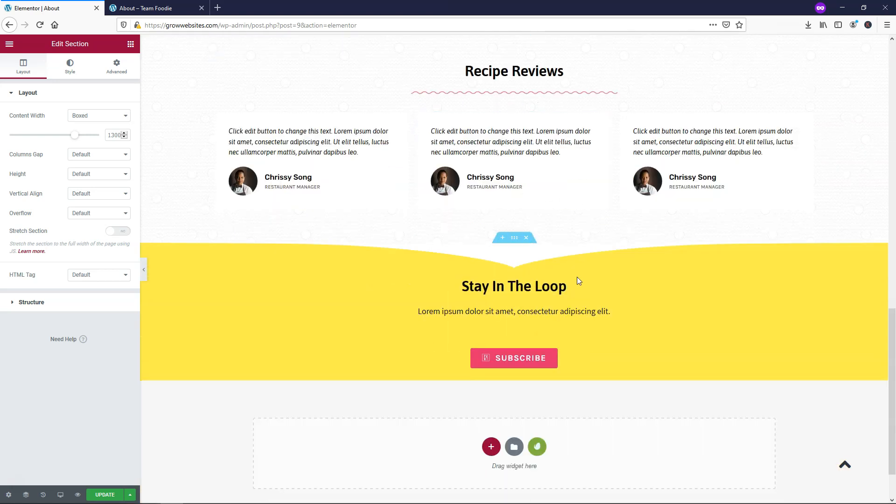
- Add a one-column section below Stay In The Loop holding a centered Heading widget
click(492, 449)
scroll(428, 395, down, 2)
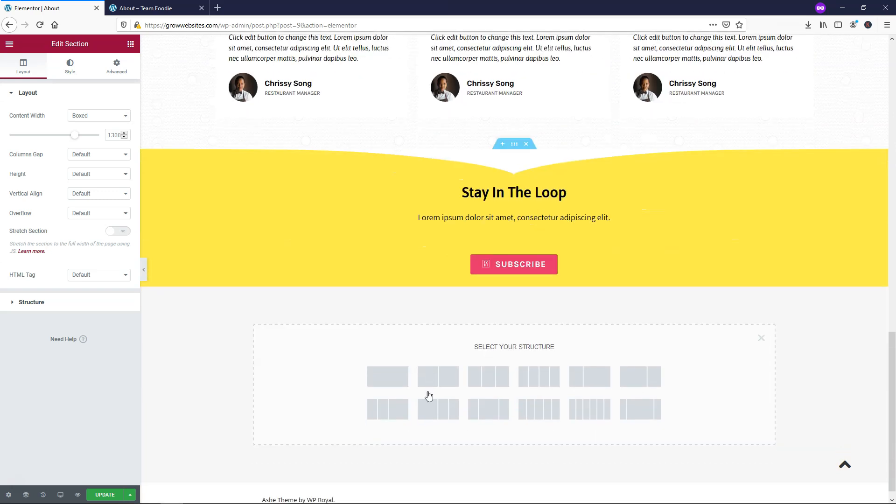
click(388, 376)
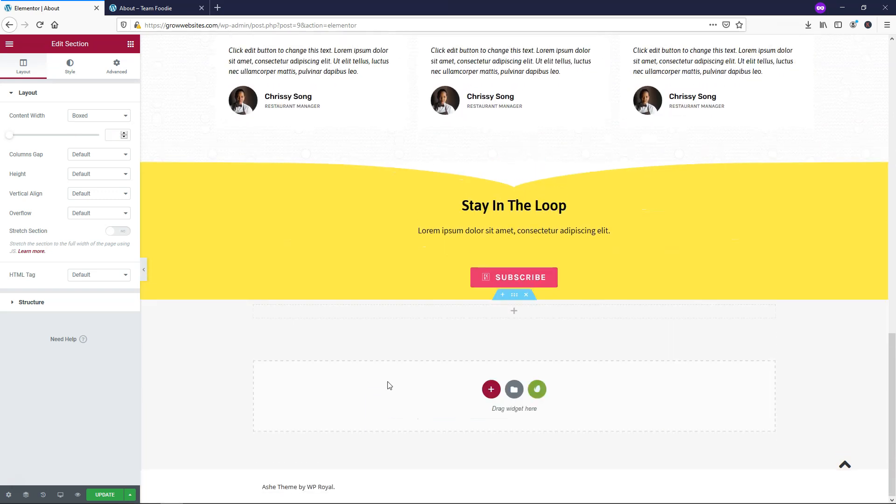
click(515, 313)
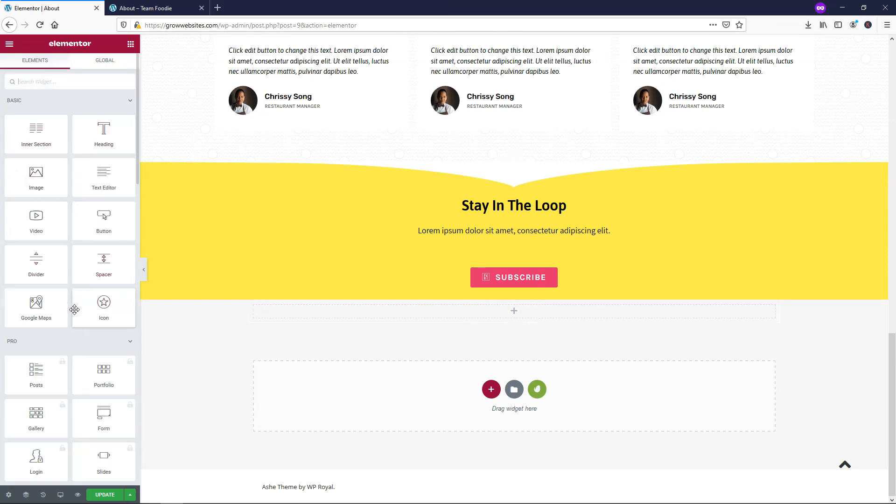
drag(101, 138, 505, 315)
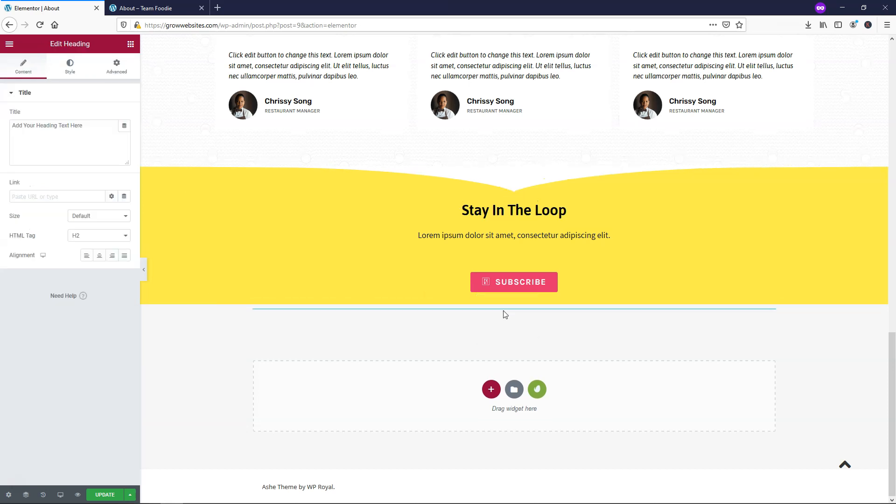
click(100, 256)
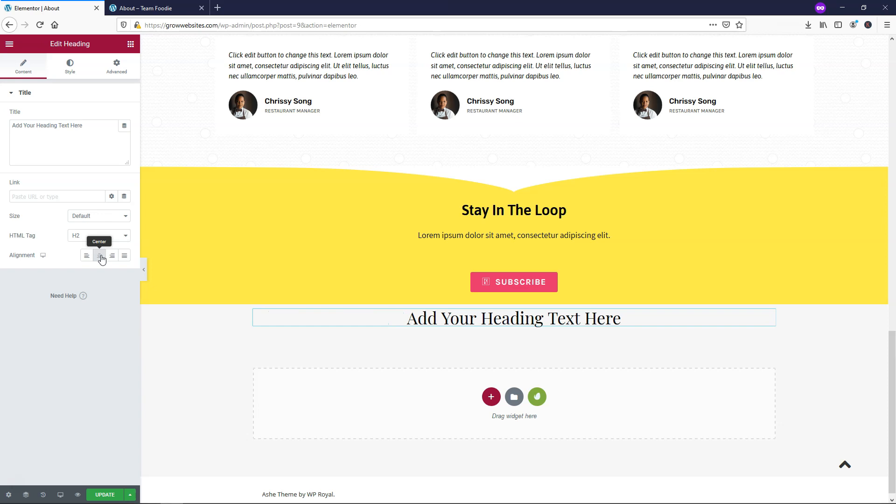
- Change the heading text to 'This is my text', then delete the test section
drag(82, 139, 12, 142)
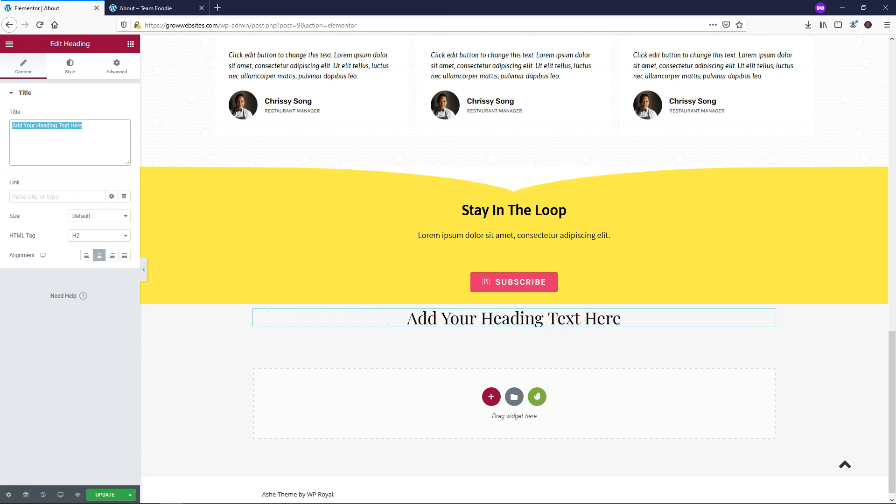
click(513, 320)
drag(652, 316, 421, 320)
text(This s)
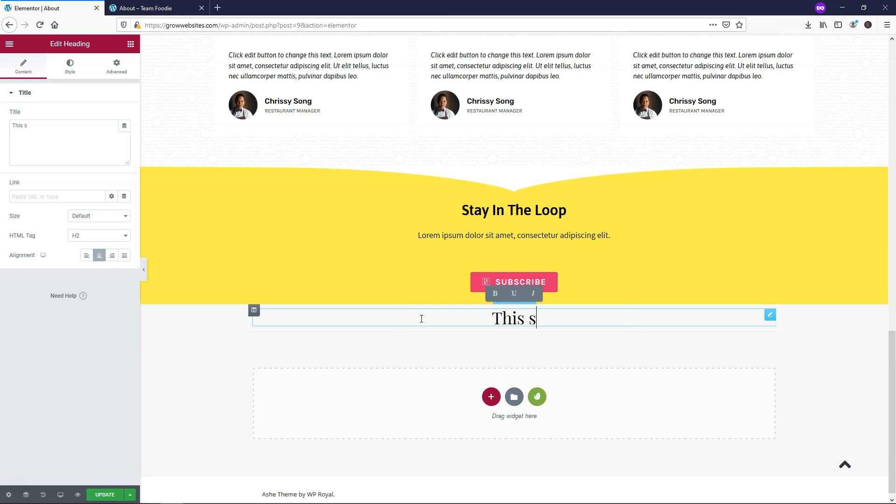
key(BackSpace)
text(is my text)
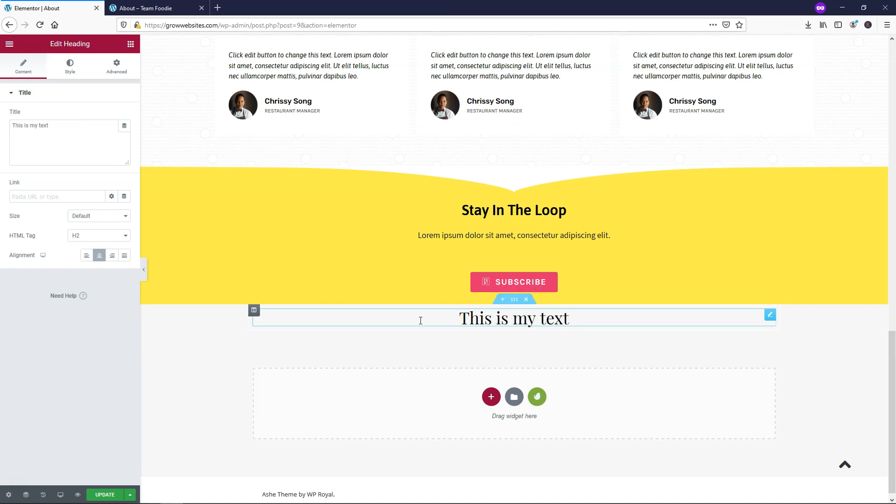
click(527, 299)
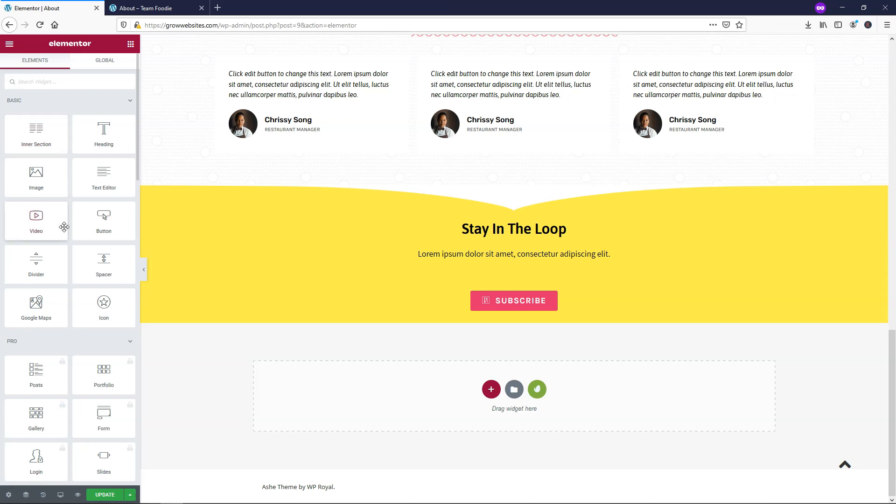
scroll(60, 236, down, 3)
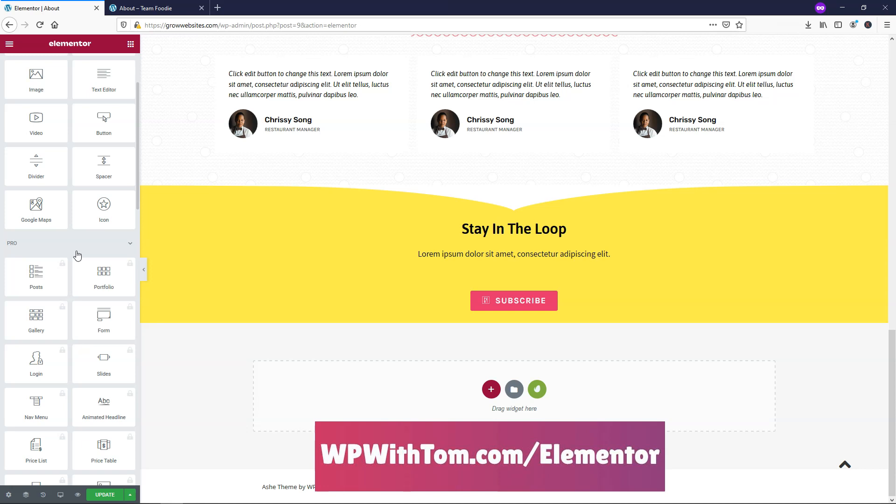
scroll(77, 255, down, 5)
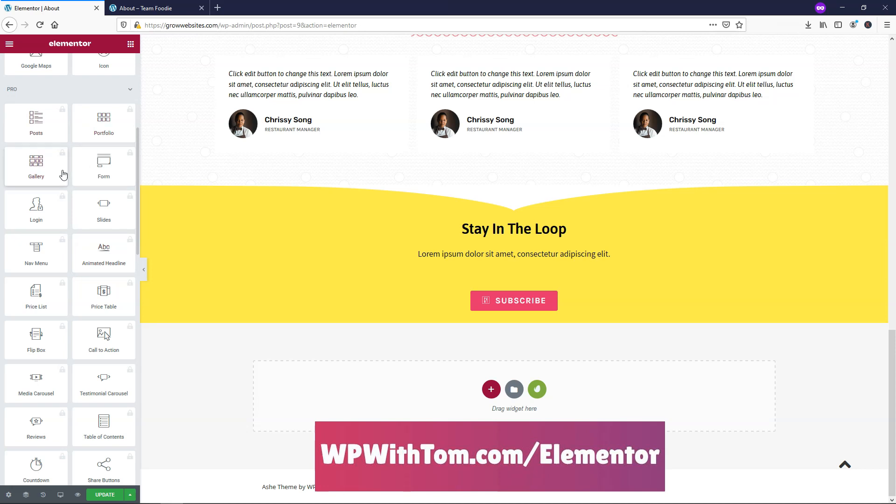
scroll(81, 259, down, 1)
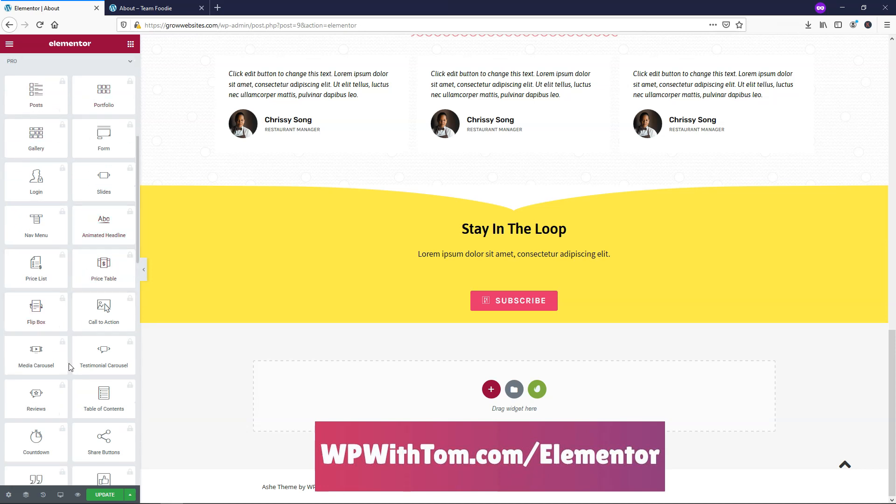
scroll(61, 368, down, 4)
scroll(67, 397, down, 3)
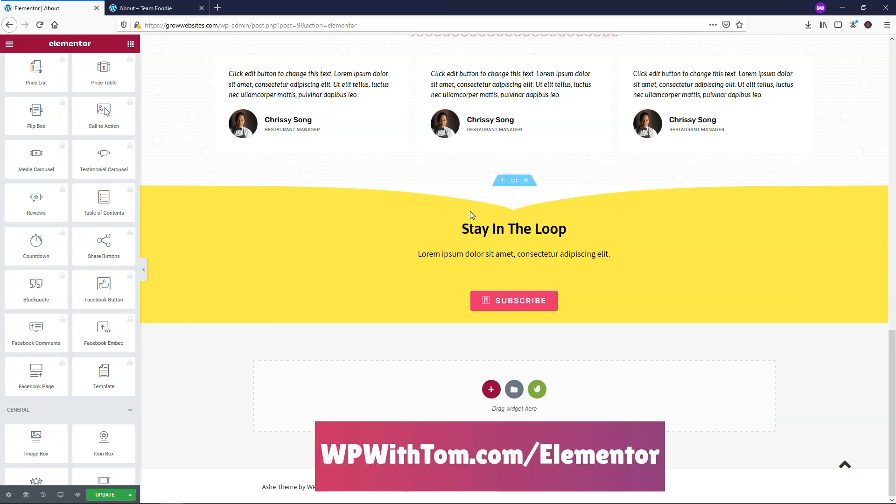
scroll(468, 211, up, 15)
scroll(468, 212, up, 3)
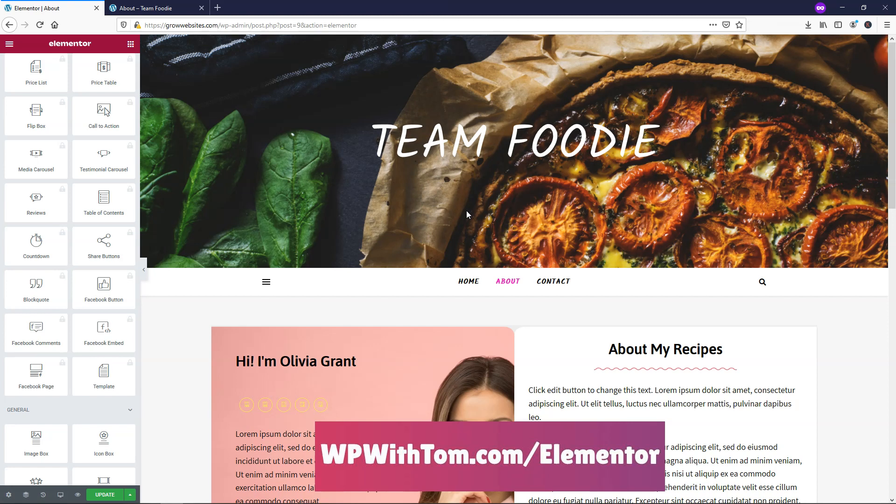
scroll(466, 211, down, 2)
scroll(465, 210, down, 3)
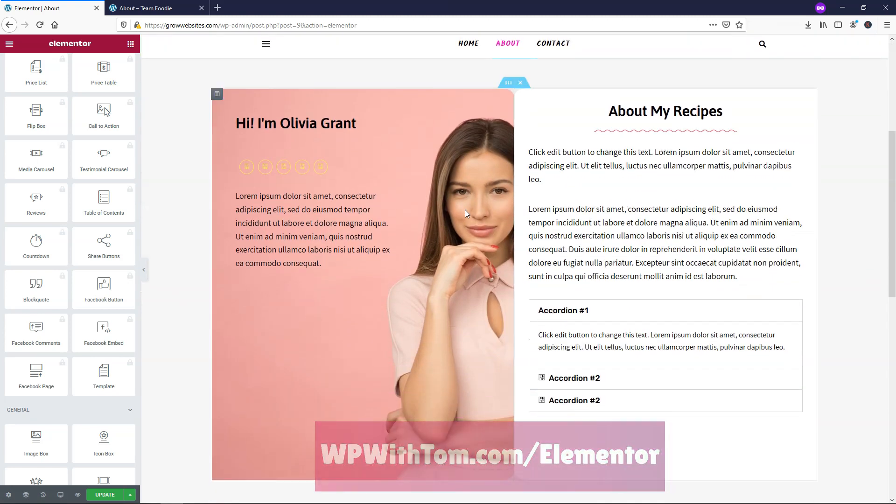
- Inspect the pink photo column's background image settings without changing the portrait
right_click(419, 159)
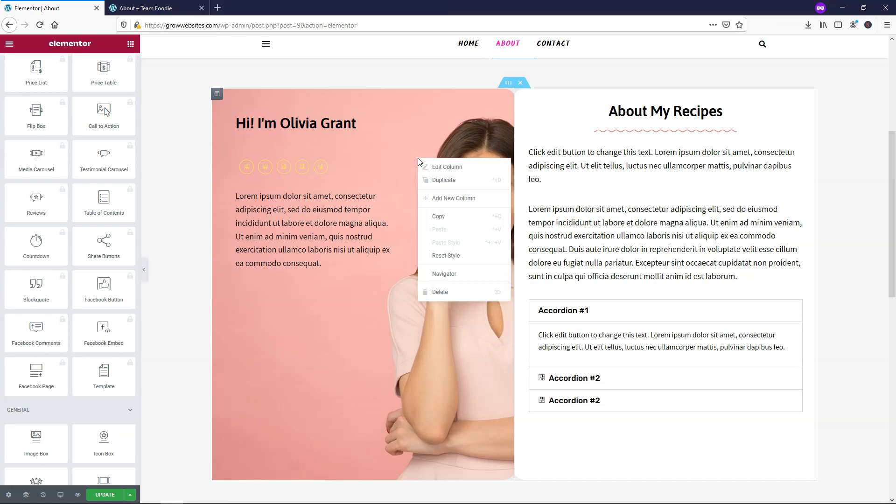
click(445, 173)
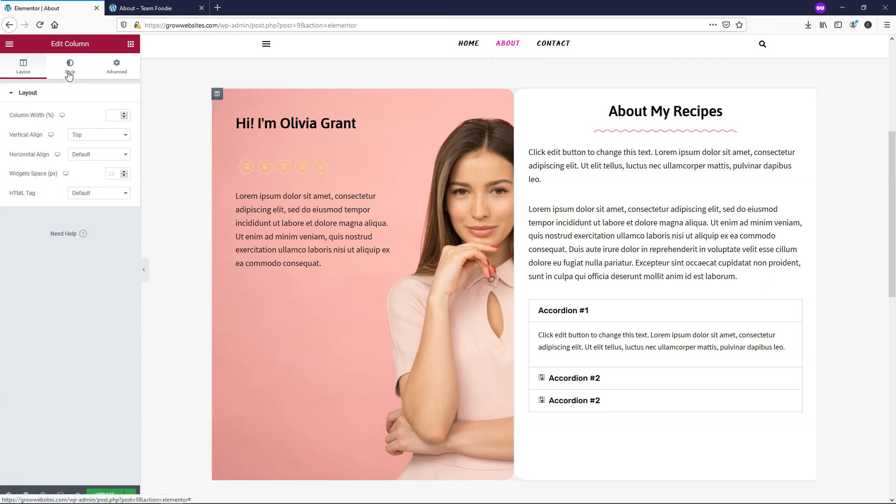
click(69, 74)
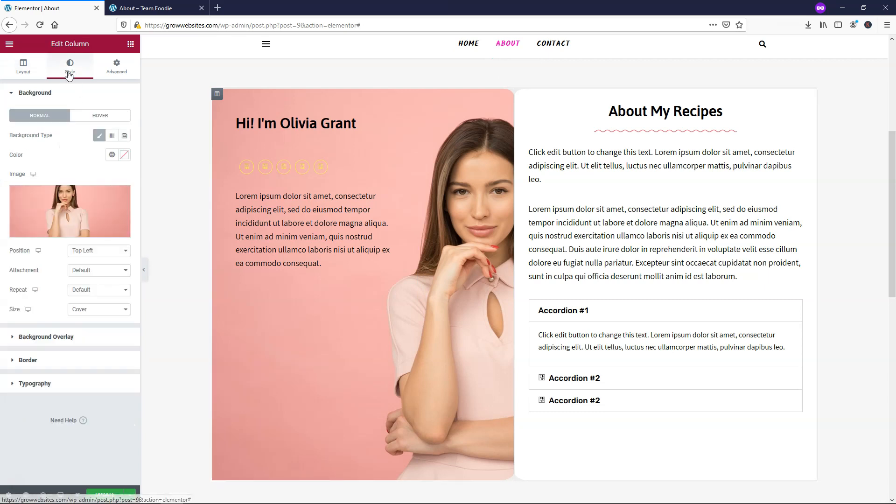
click(63, 206)
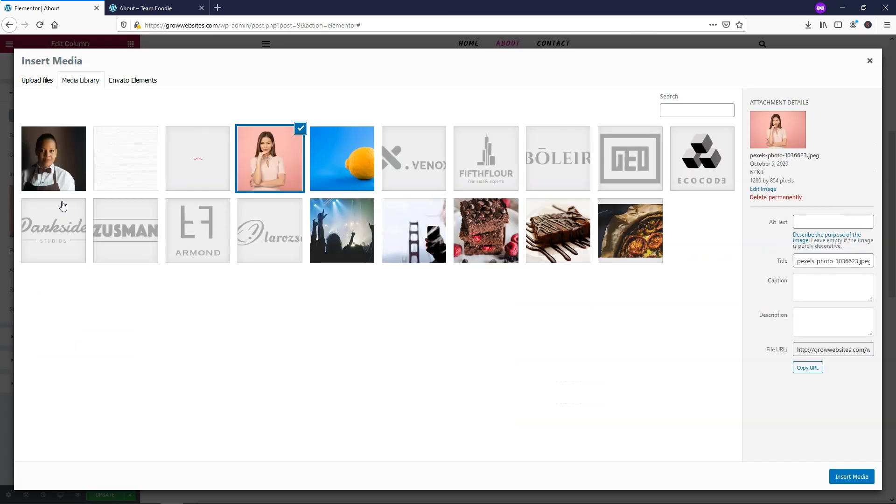
click(40, 83)
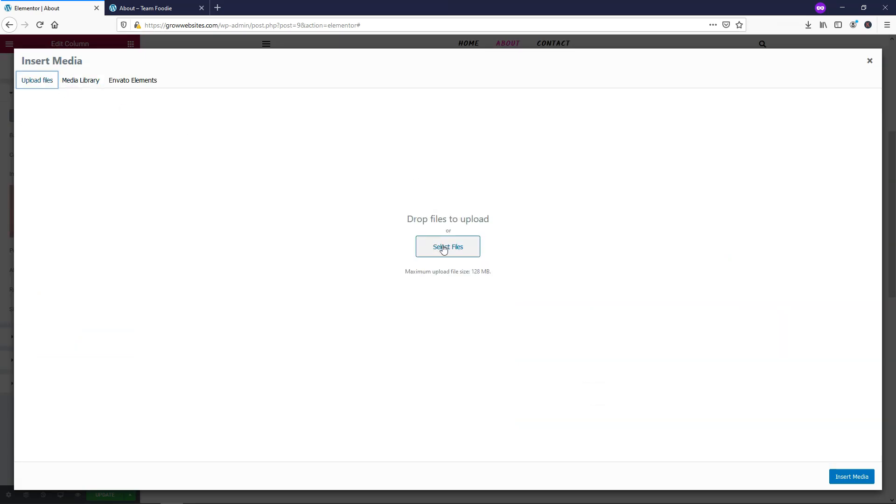
click(870, 60)
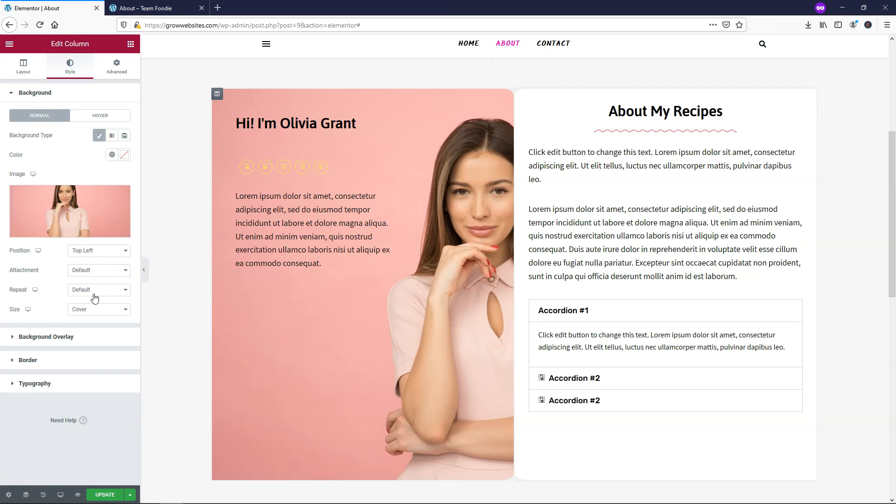
mouse_move(93, 222)
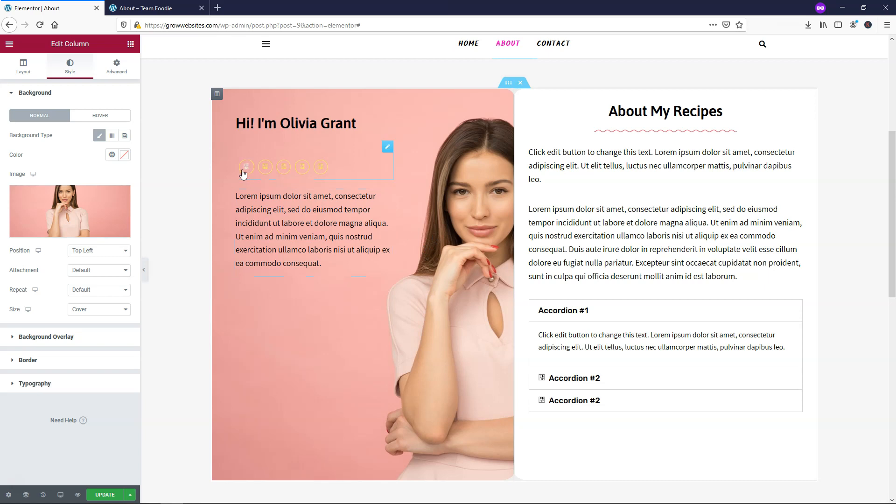
- Remove the Tumblr and Vimeo social icons and add a WordPress icon
right_click(331, 161)
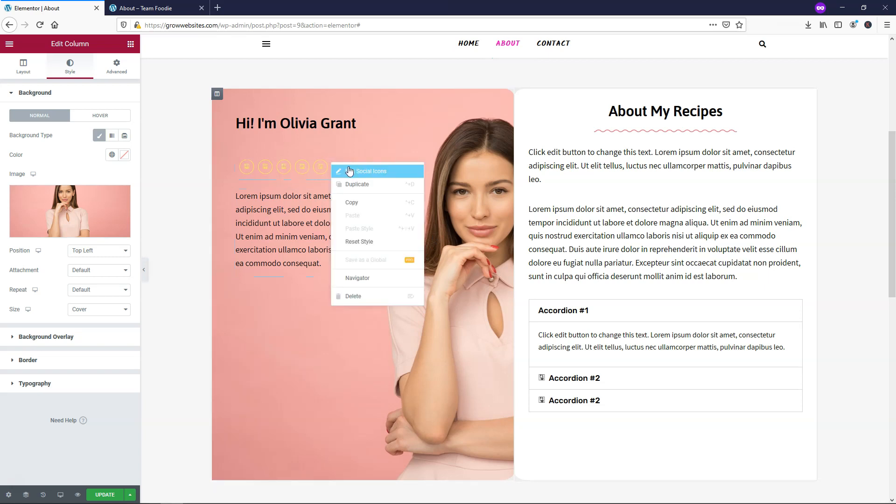
click(352, 173)
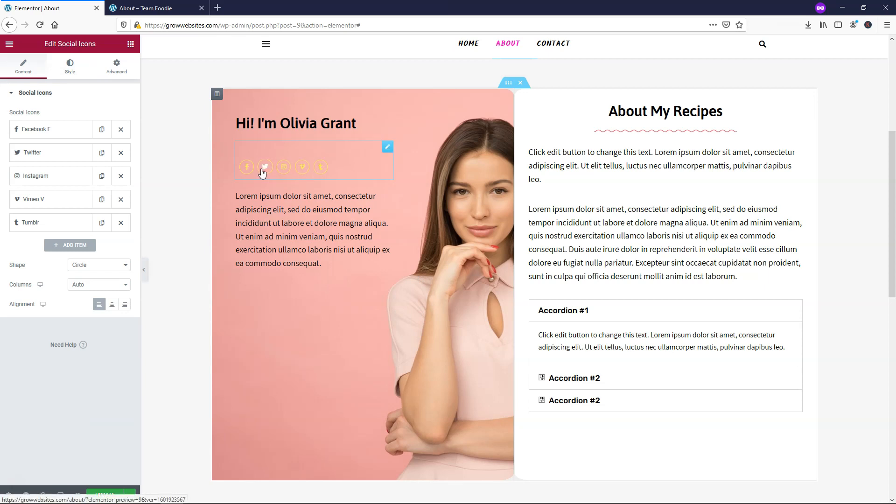
click(121, 223)
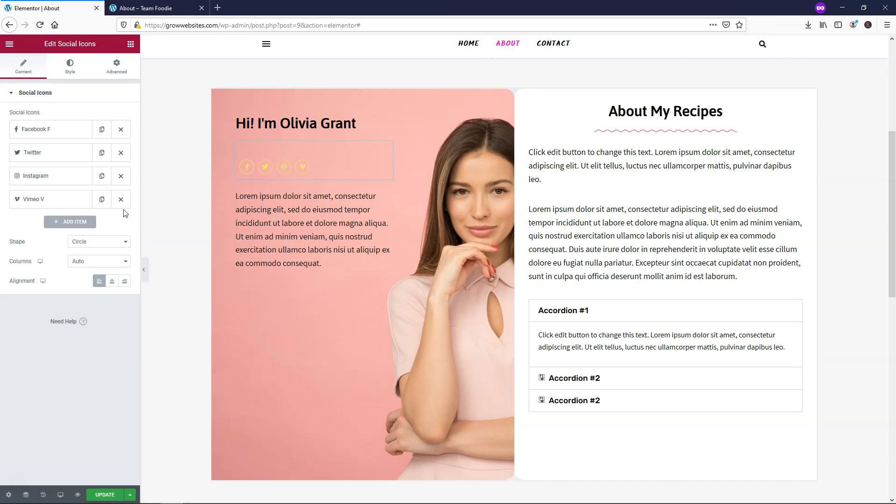
click(120, 199)
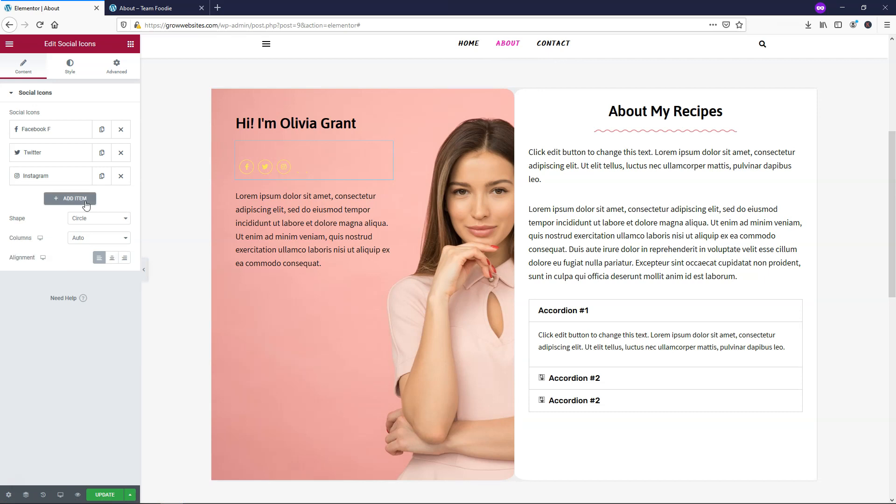
click(70, 201)
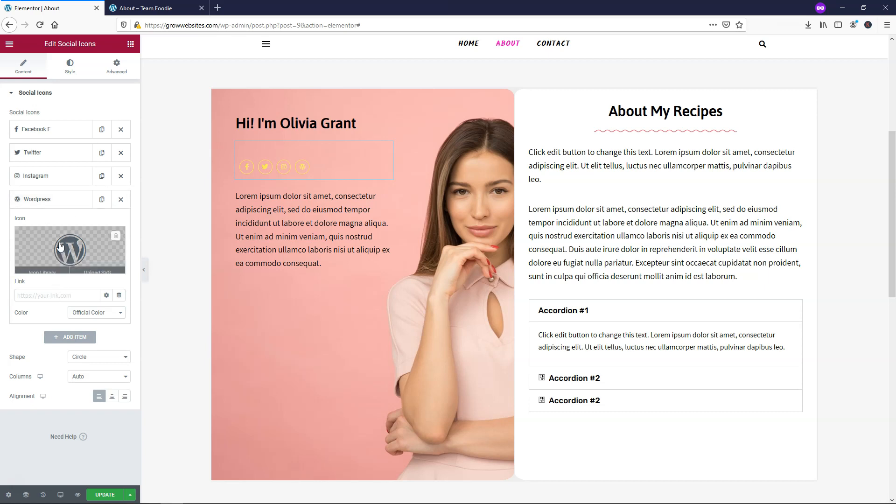
- Replace the WordPress icon with the Pinterest icon from the icon library
click(53, 204)
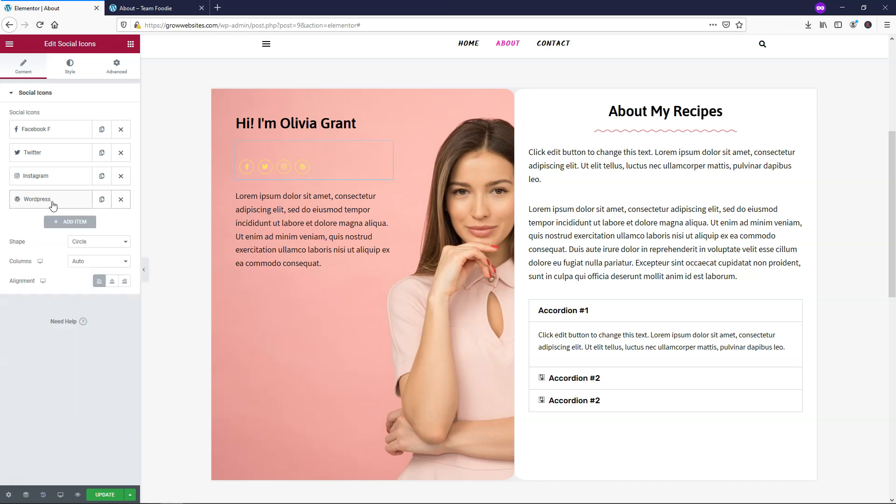
click(53, 203)
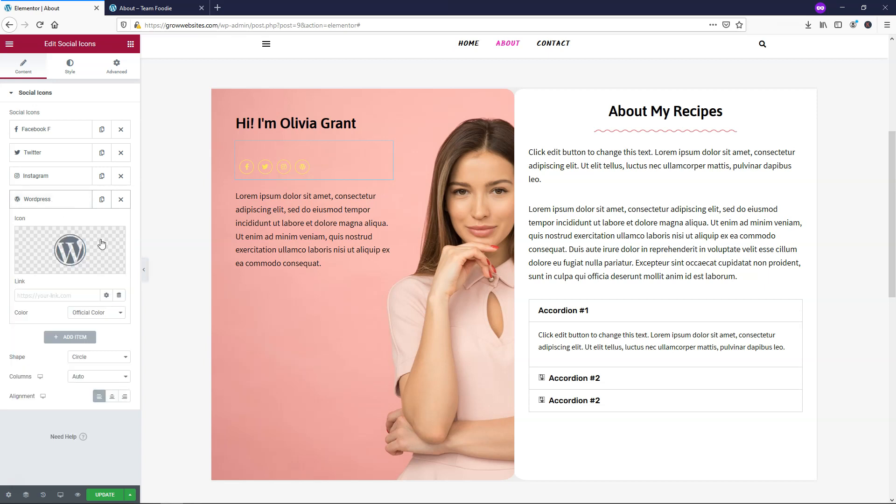
click(72, 251)
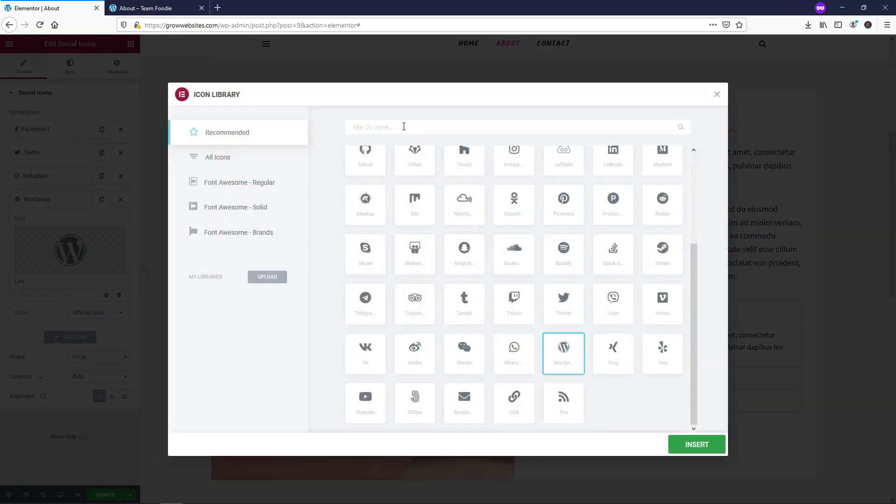
text(pint)
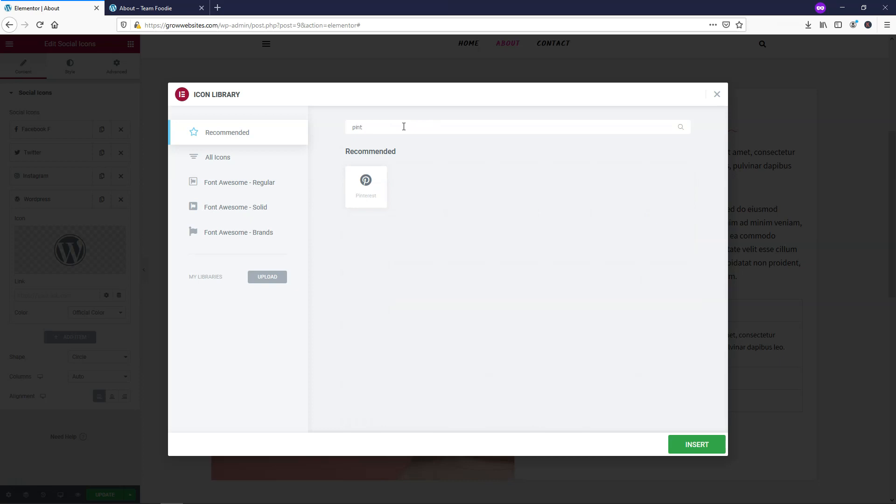
click(361, 196)
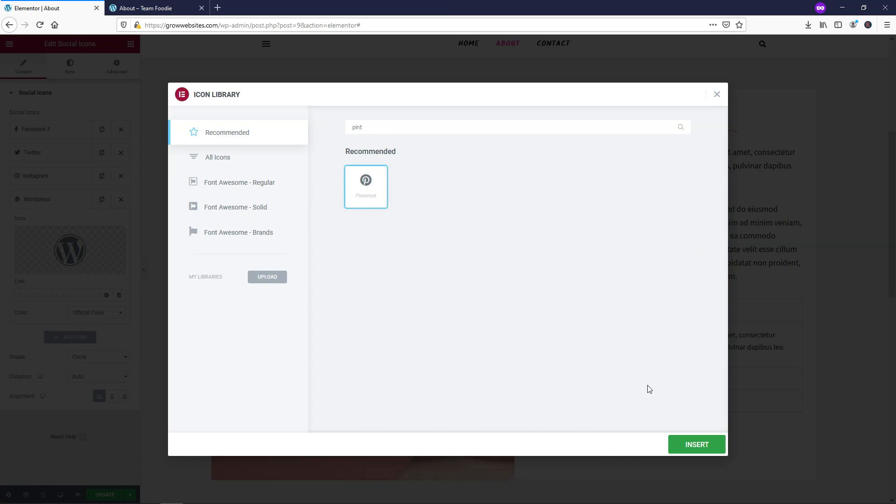
click(683, 445)
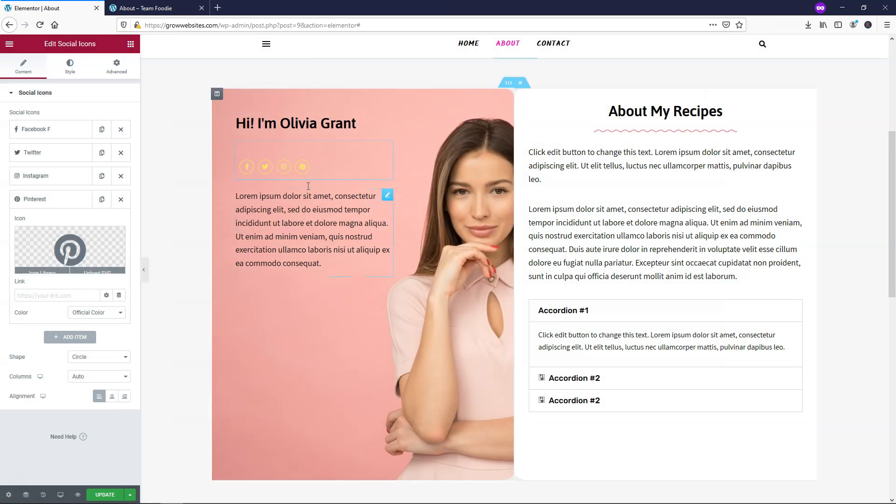
mouse_move(50, 253)
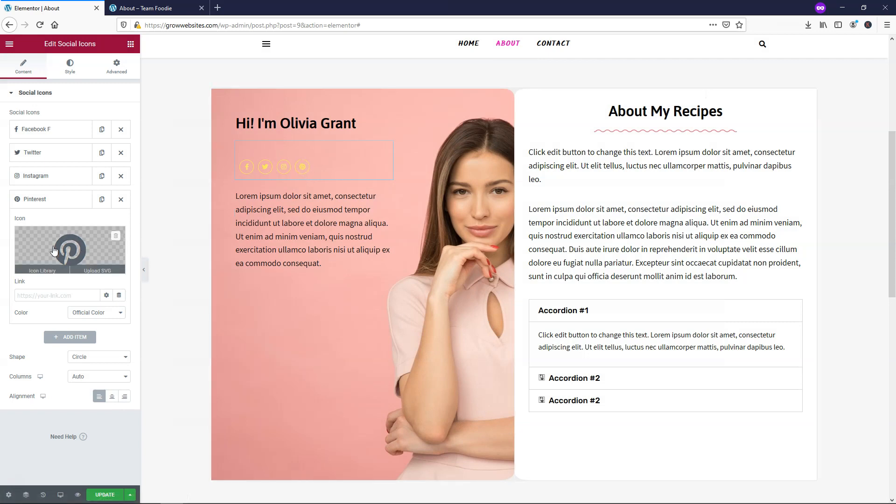
click(33, 296)
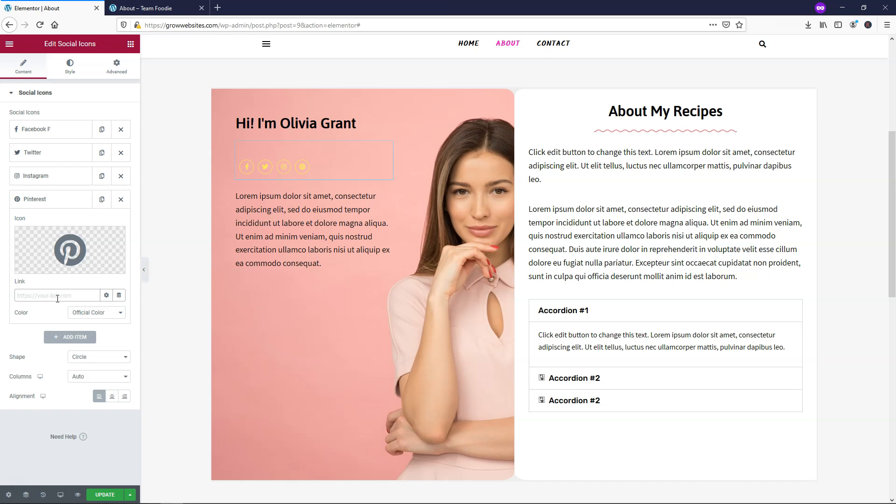
click(69, 204)
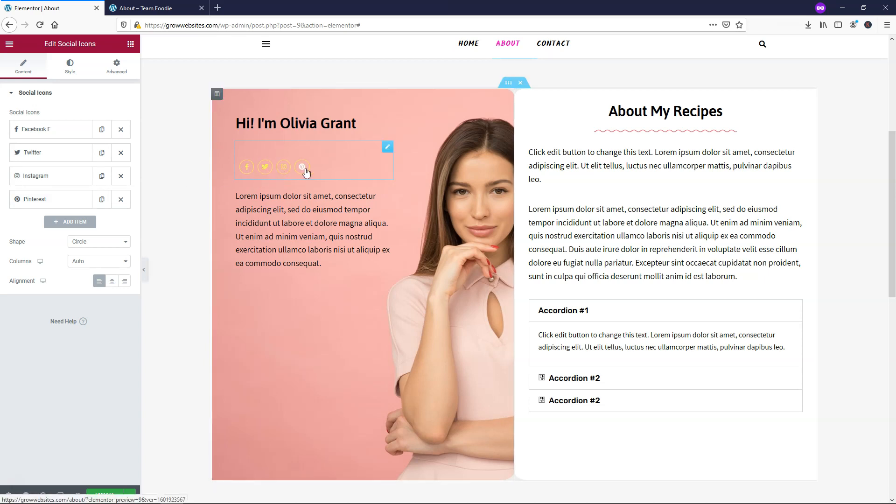
click(71, 65)
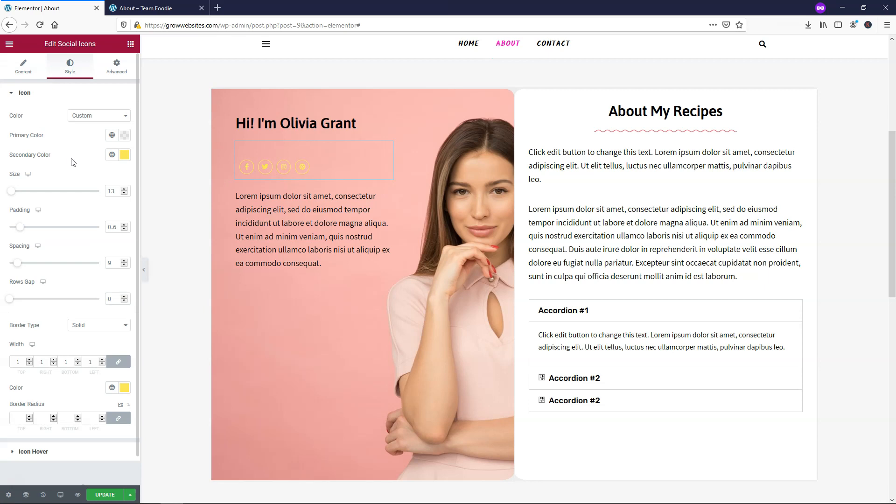
- Set the social icons' primary colour to white #FFFFFF and secondary colour to pink #FC5AF2
click(124, 136)
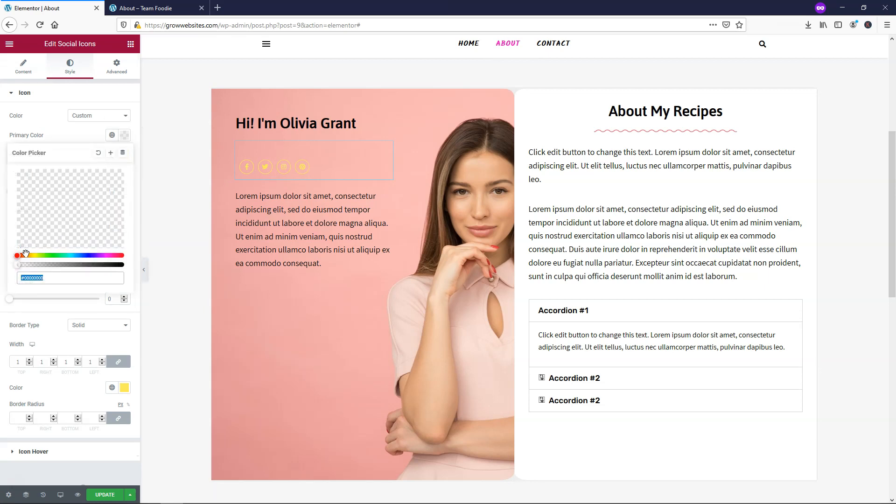
drag(27, 228, 15, 203)
drag(19, 265, 129, 266)
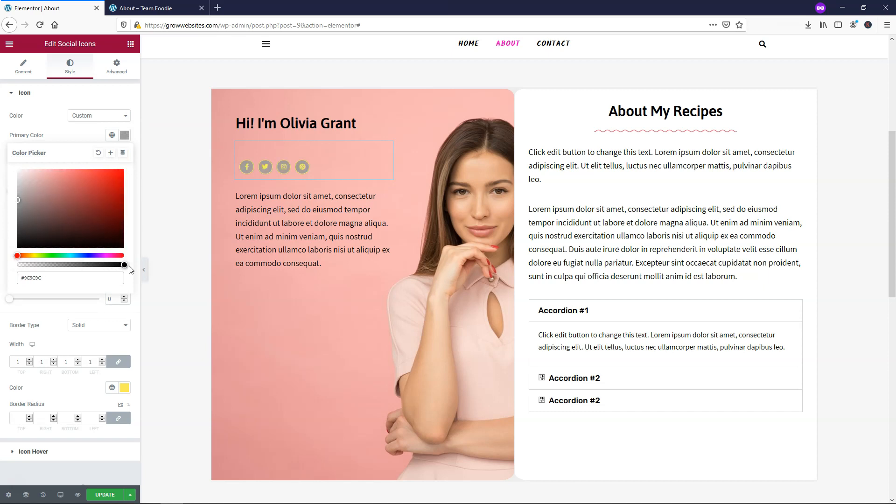
drag(20, 202, 13, 166)
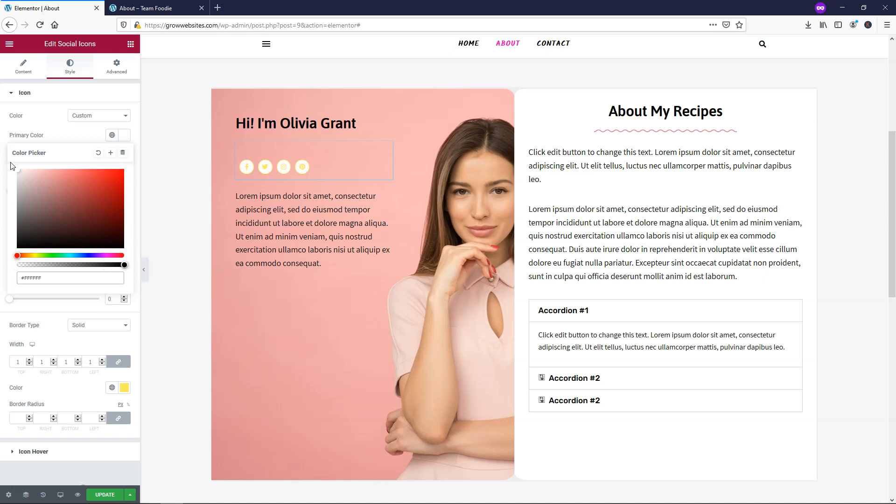
click(63, 143)
click(125, 157)
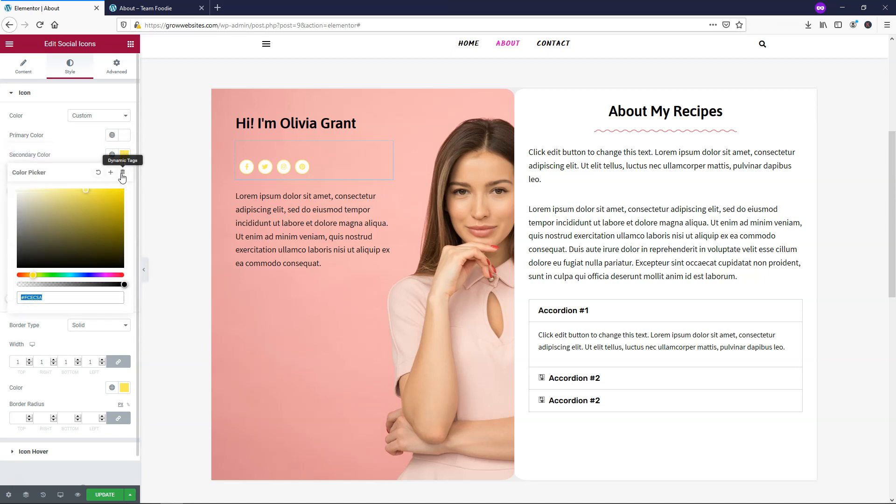
click(107, 275)
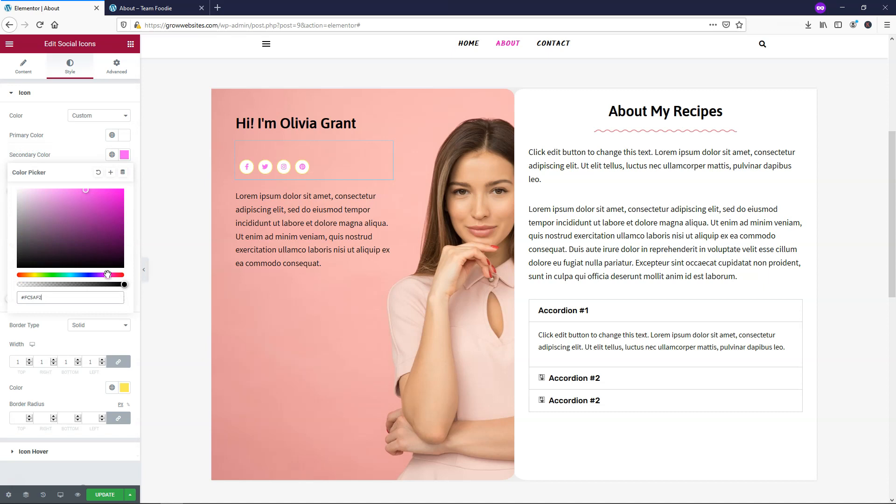
click(70, 156)
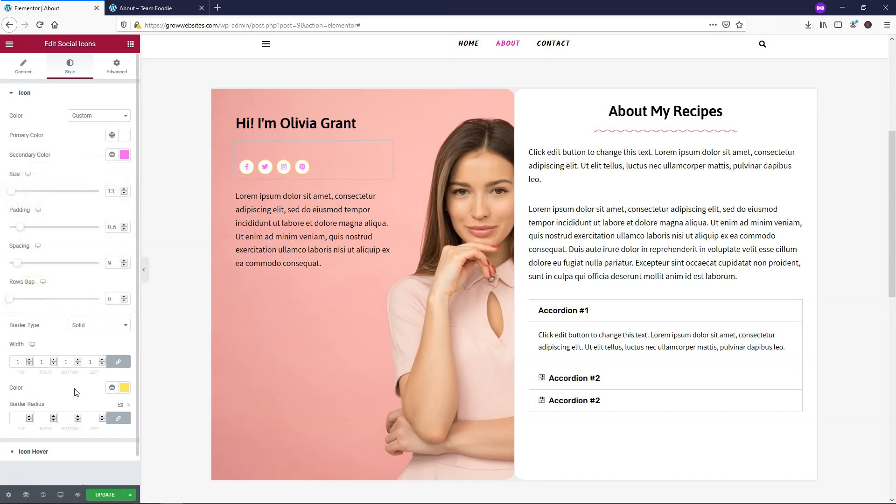
- Give the icons a near-white border colour and update the page
click(123, 391)
drag(44, 276, 4, 252)
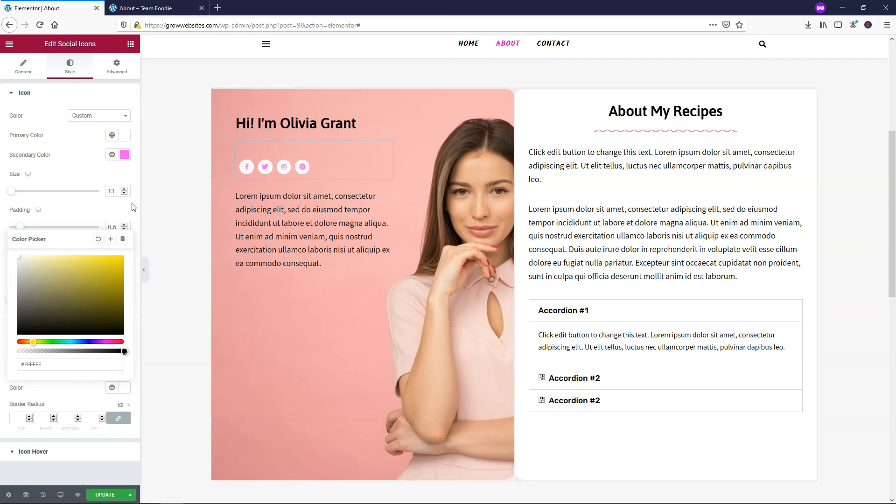
click(95, 220)
click(105, 494)
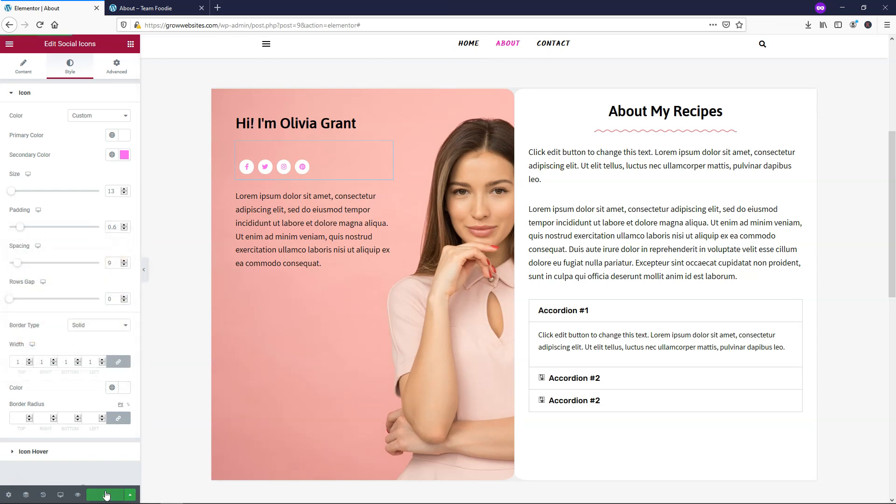
click(24, 67)
- Check the Facebook F link options, then open the first paragraph under About My Recipes
click(53, 130)
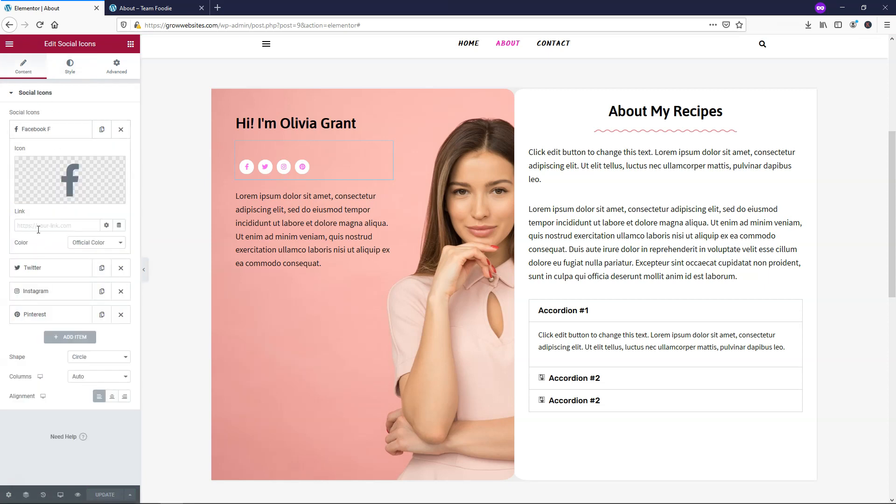
click(107, 225)
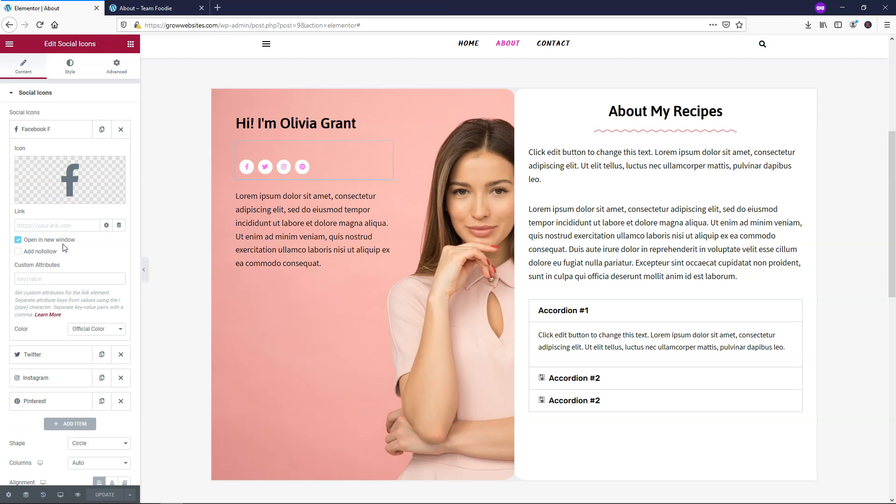
click(75, 135)
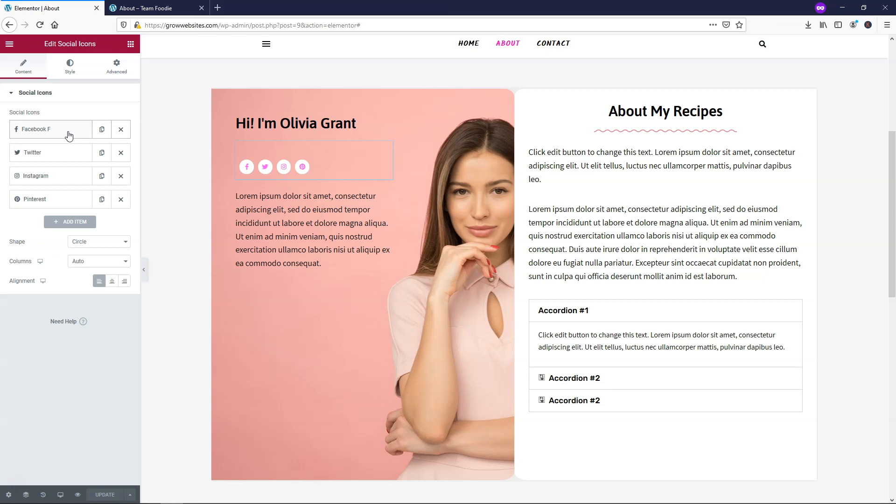
click(654, 163)
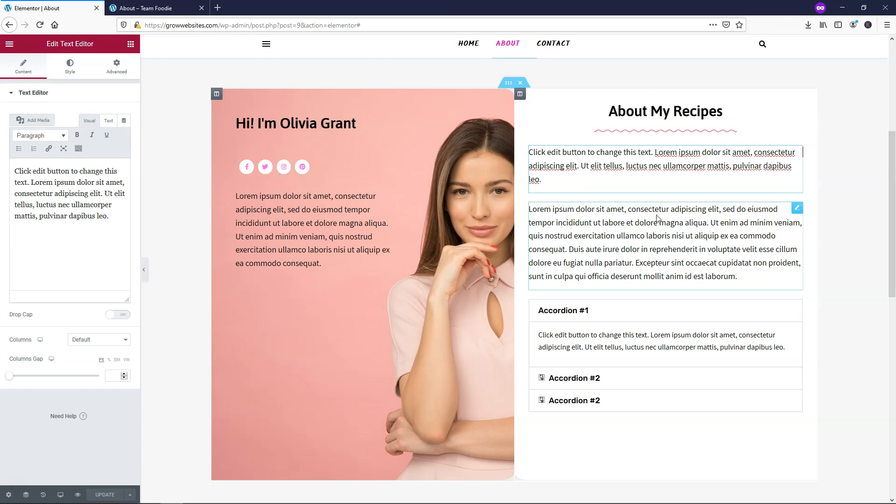
scroll(566, 256, down, 2)
- Preview the accordion items under About My Recipes and duplicate items to make five
click(566, 257)
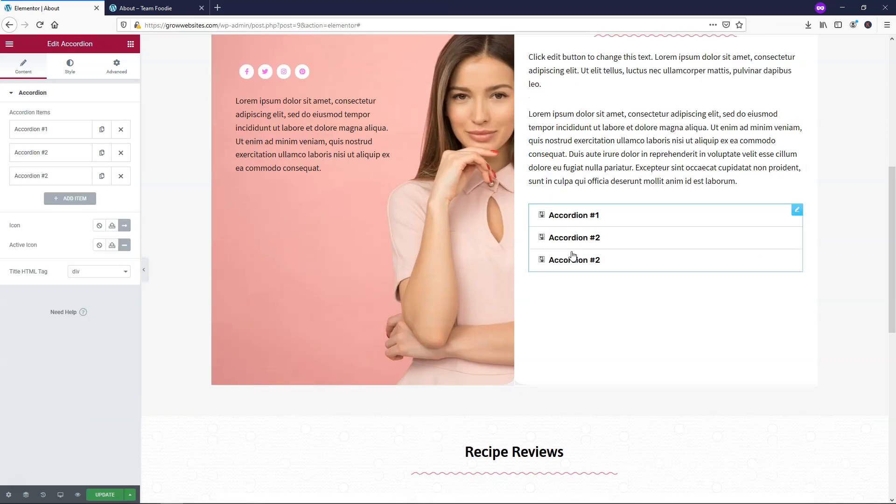
click(695, 234)
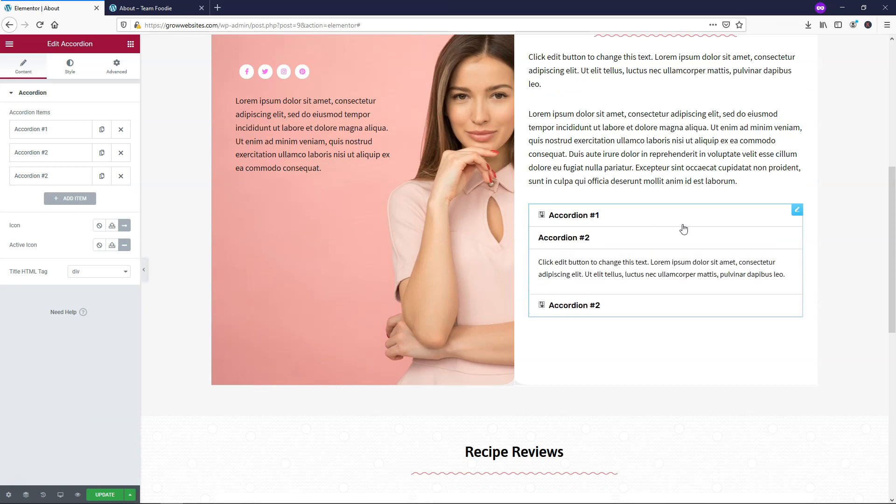
click(648, 219)
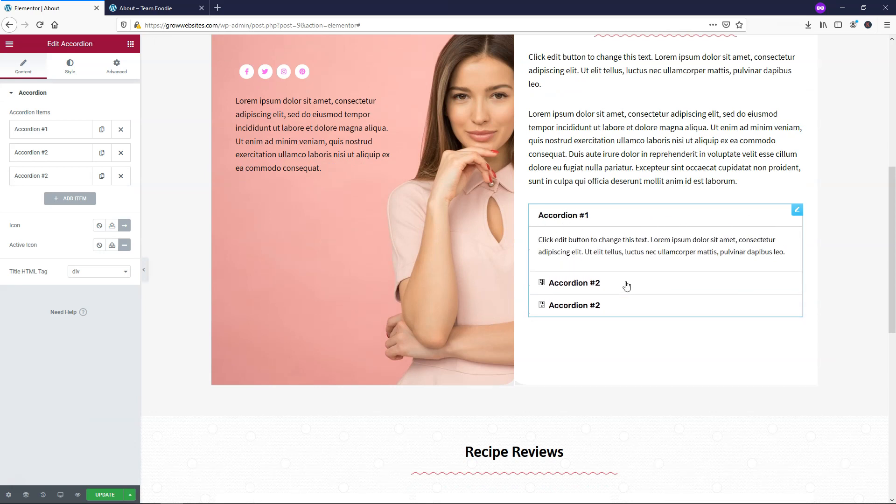
click(626, 284)
click(630, 308)
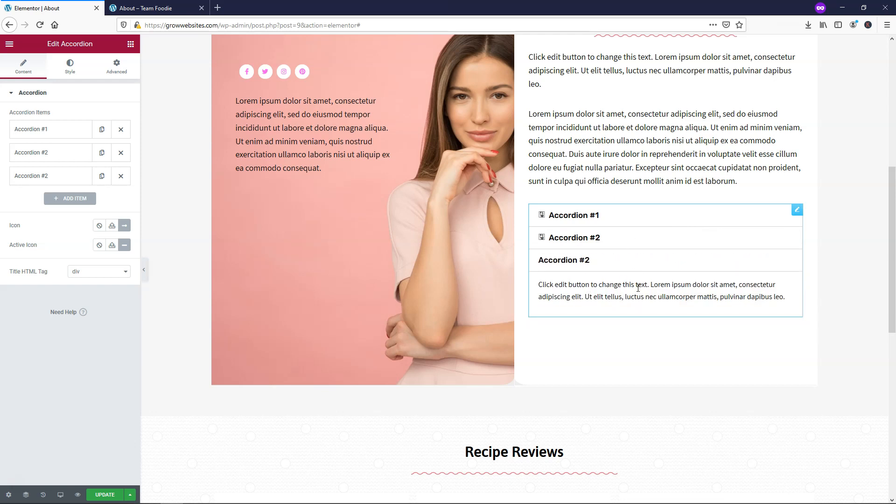
click(645, 264)
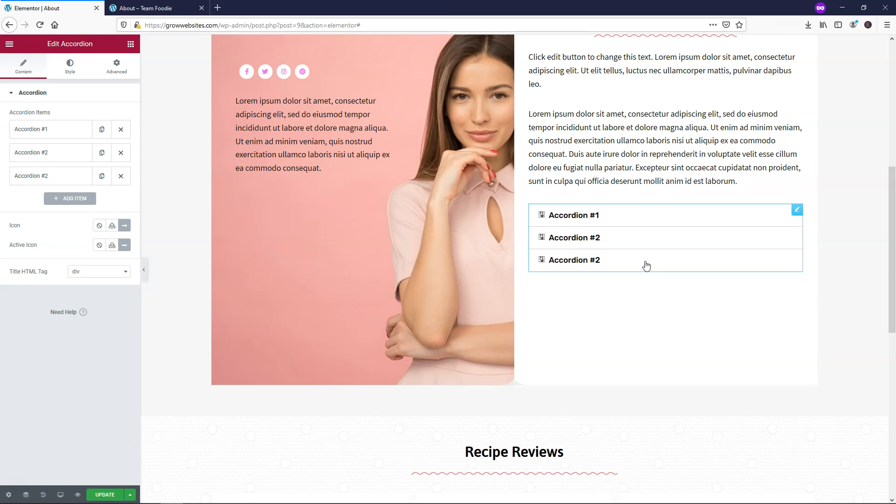
click(640, 220)
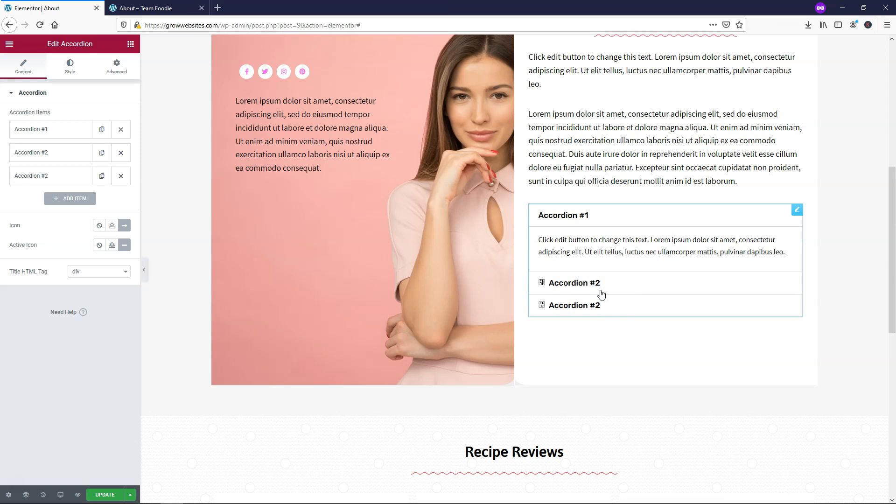
click(102, 176)
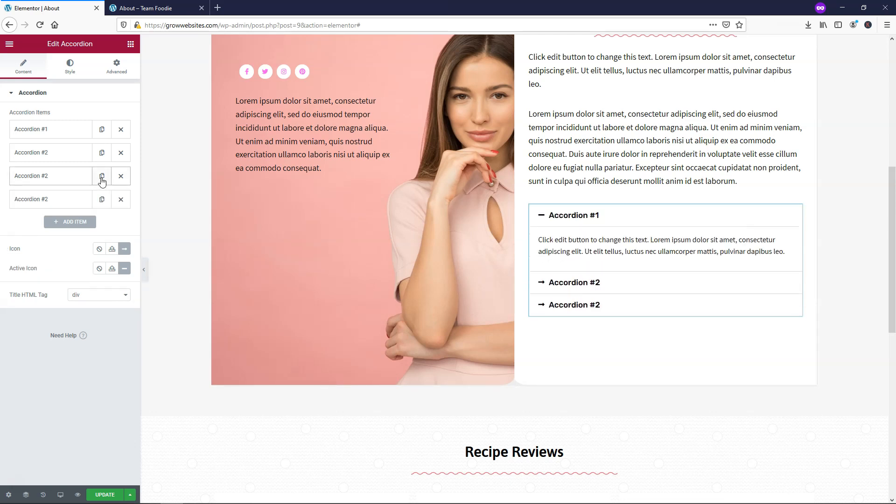
click(102, 176)
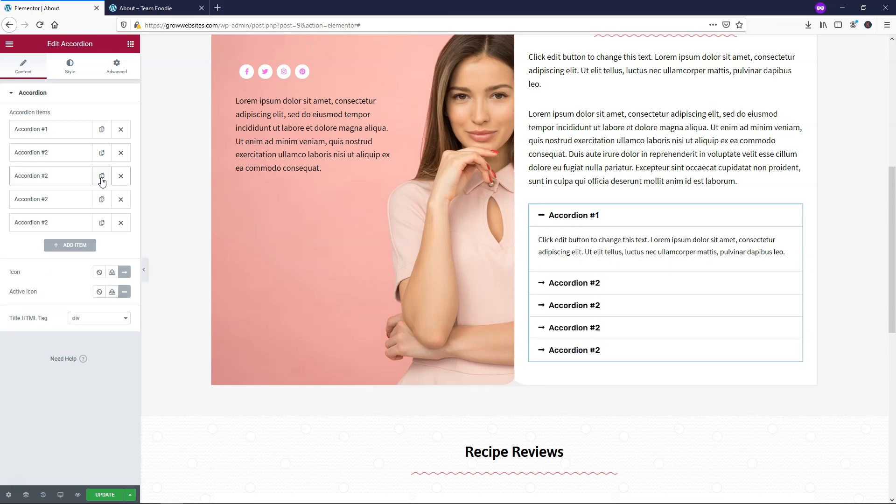
- Retitle the new items Accordion #3, #4 and #5 and save the page
click(54, 176)
click(52, 208)
text(3)
click(57, 177)
click(55, 203)
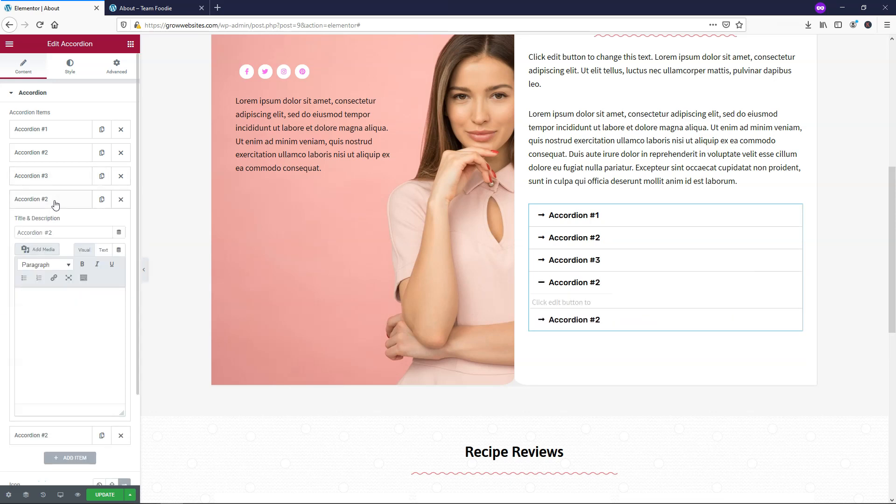
click(52, 233)
text(4)
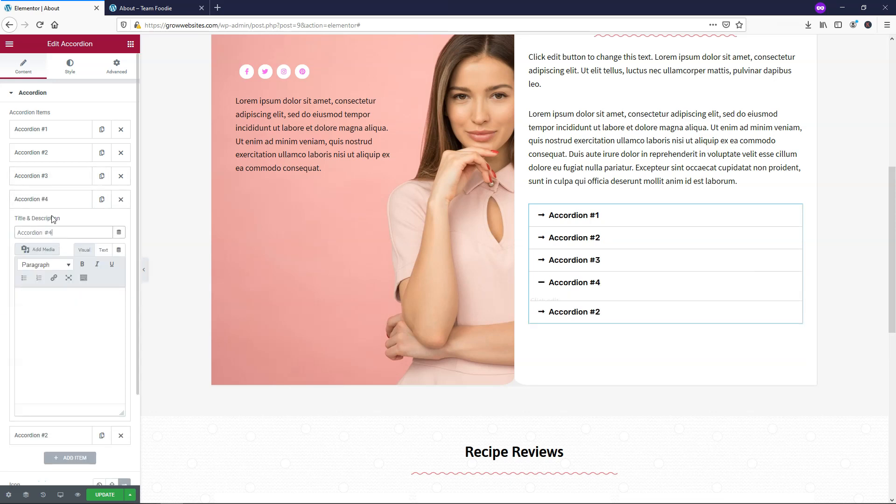
click(54, 199)
click(65, 223)
click(52, 257)
text(5)
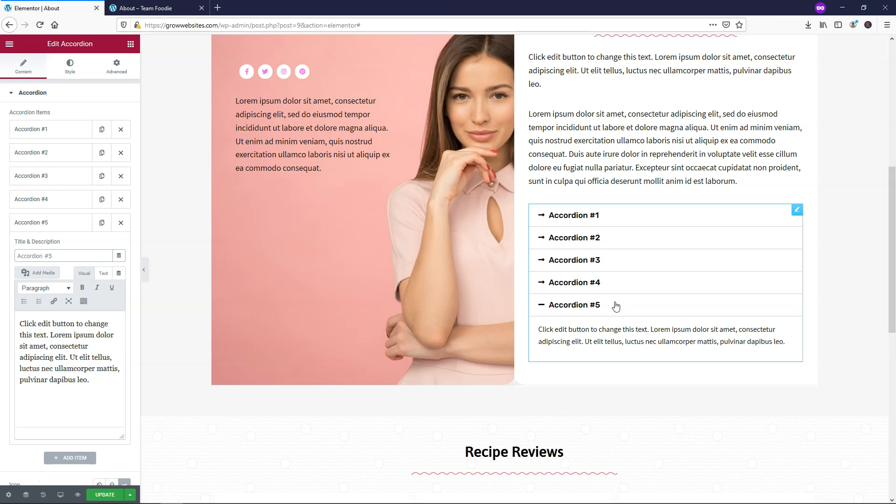
click(619, 216)
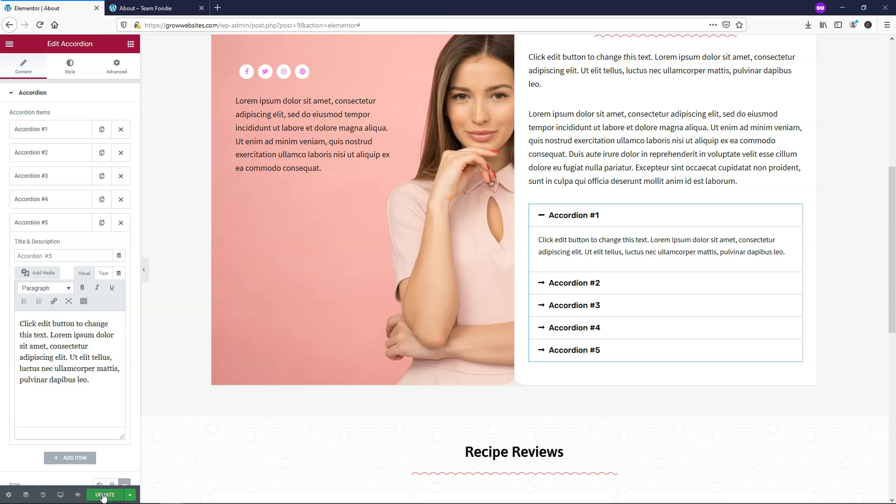
click(104, 496)
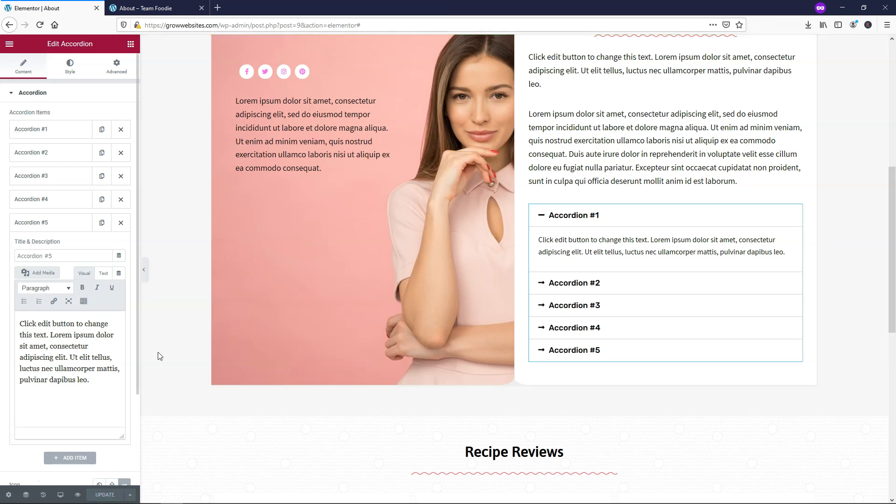
- Inspect the first Recipe Reviews testimonial, then select the Subscribe button in Stay In The Loop
scroll(572, 249, down, 7)
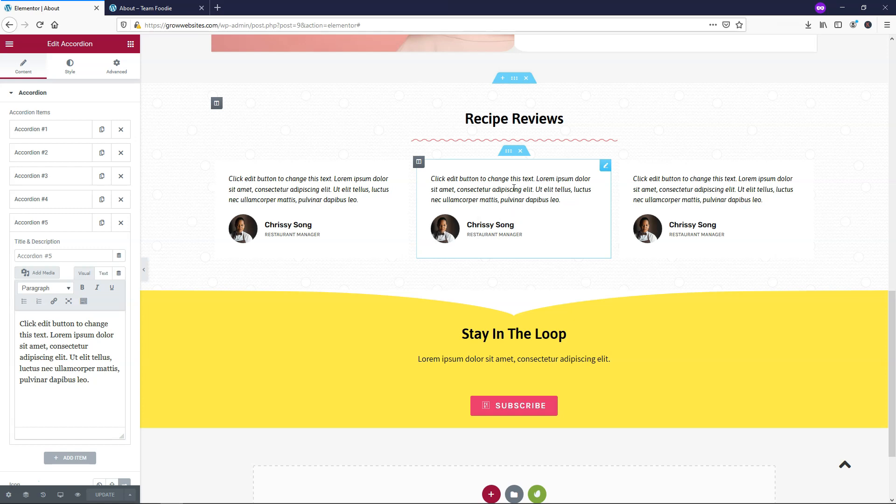
click(285, 189)
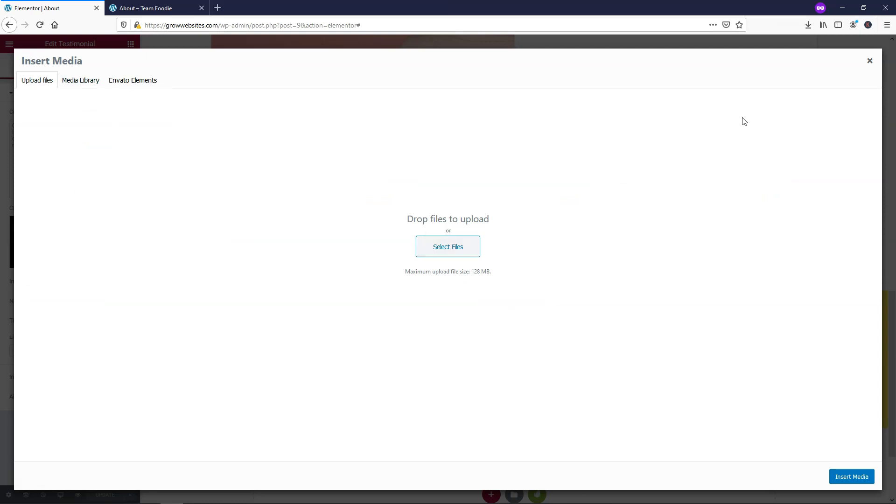
click(870, 61)
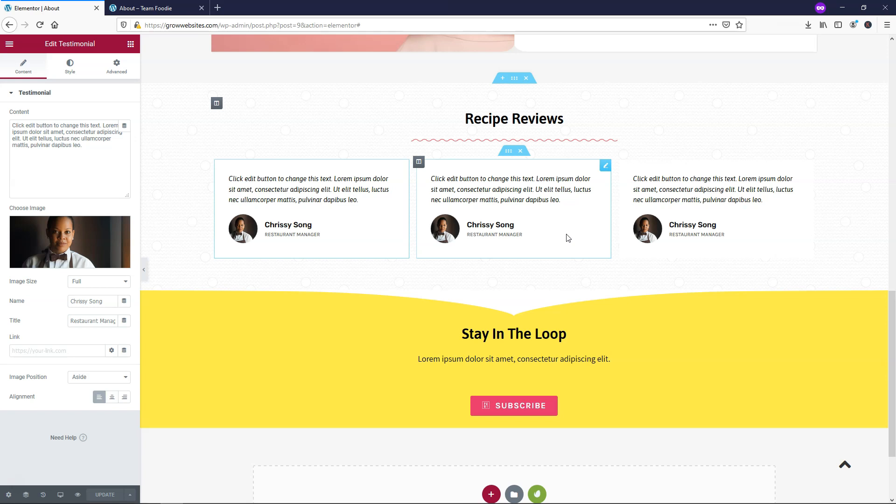
drag(71, 321, 128, 323)
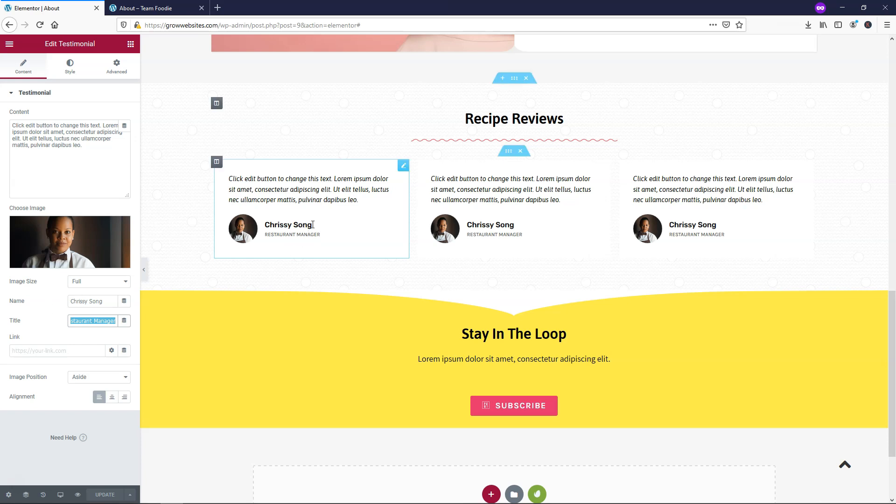
click(85, 300)
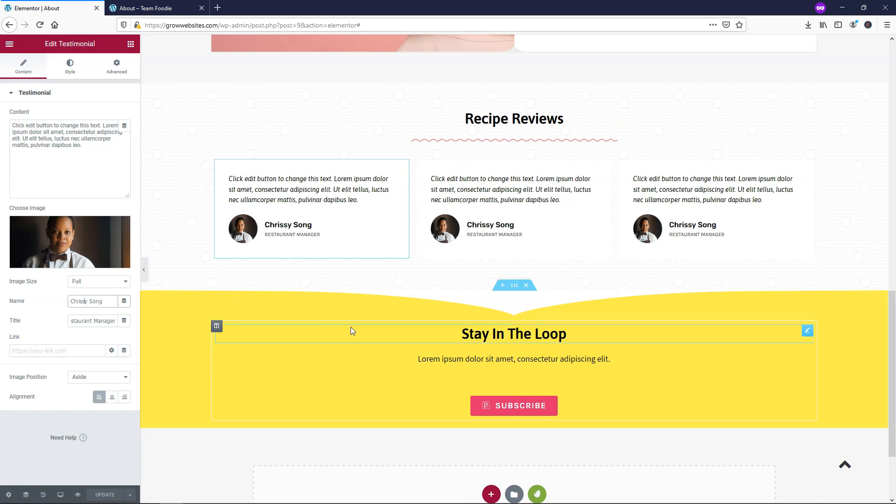
click(509, 410)
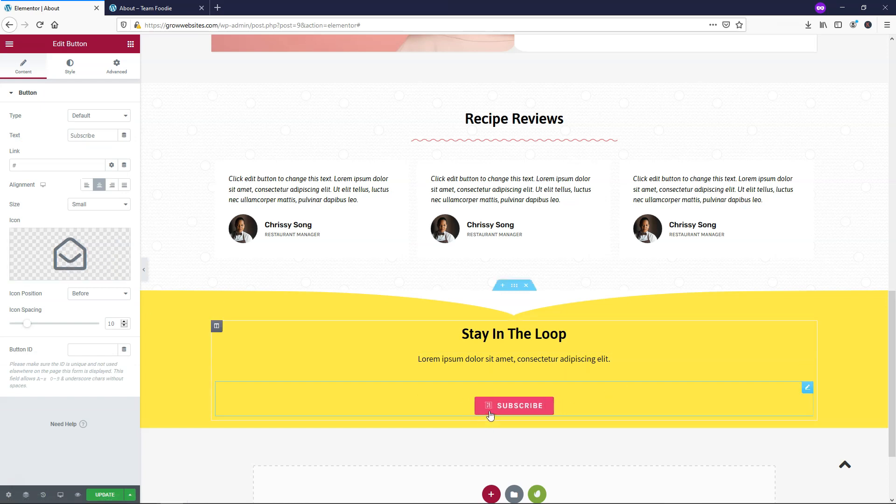
- Swap the Subscribe button's envelope icon for the first YouTube icon in the library
click(47, 247)
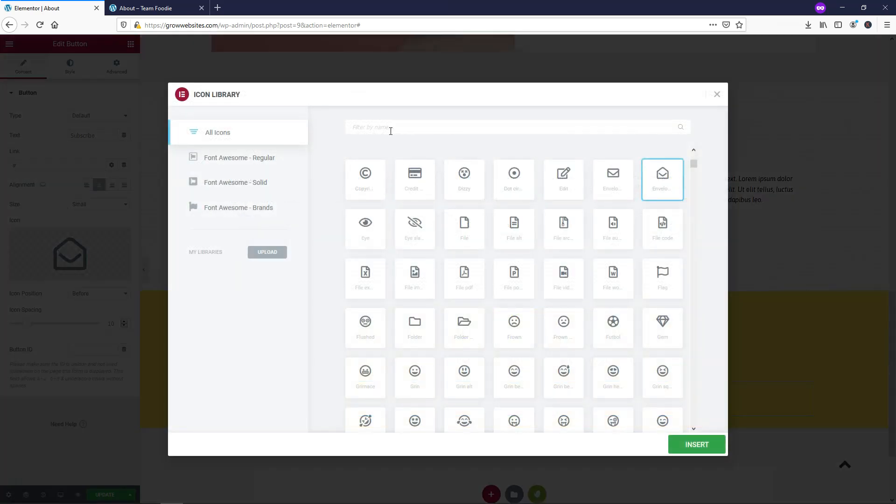
text(youtube)
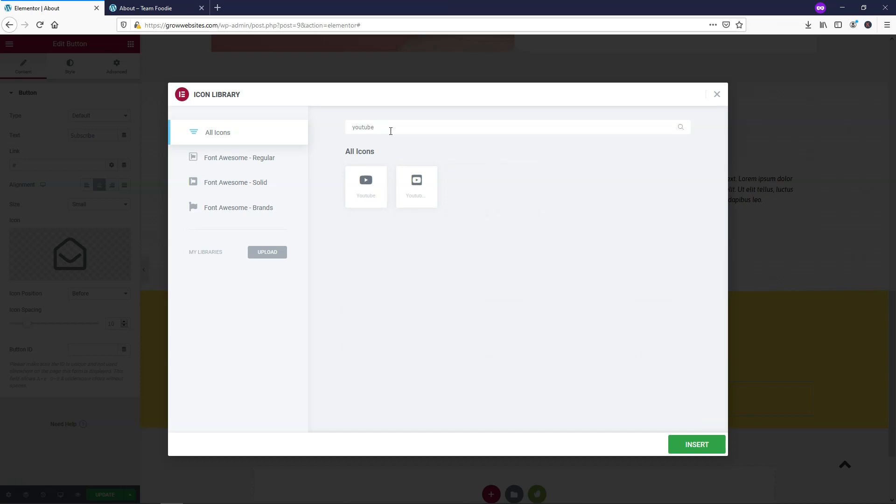
click(361, 189)
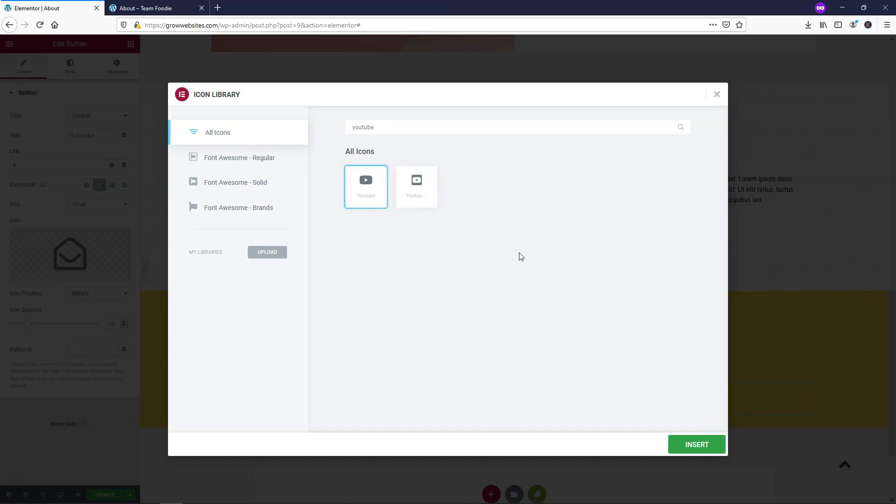
click(690, 449)
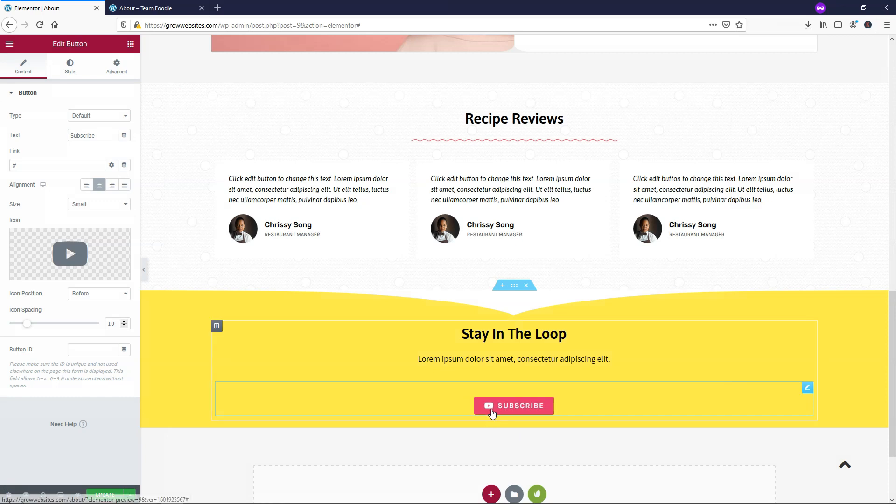
click(15, 165)
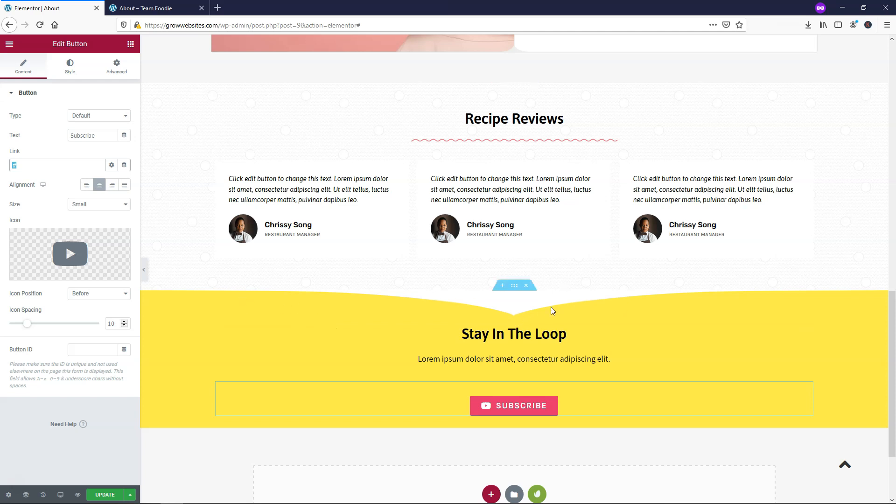
- Set the Stay In The Loop background to coral-red #FF4F4F and reselect the Subscribe button
right_click(514, 286)
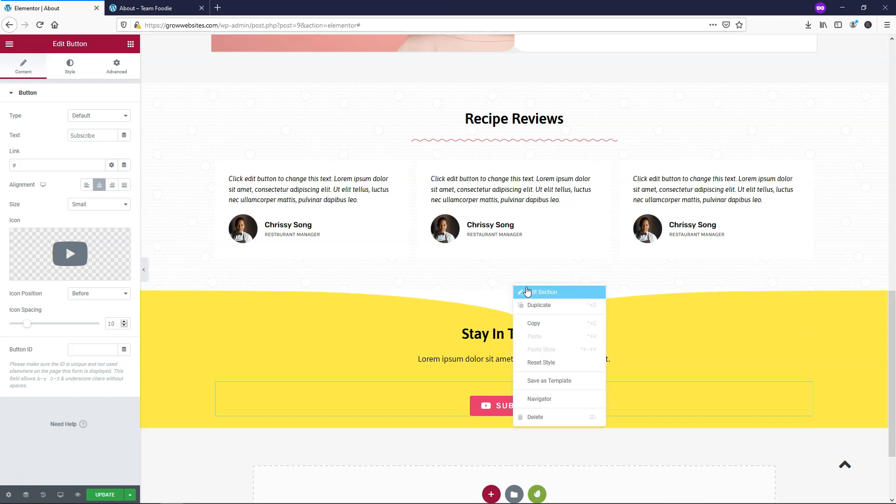
click(530, 293)
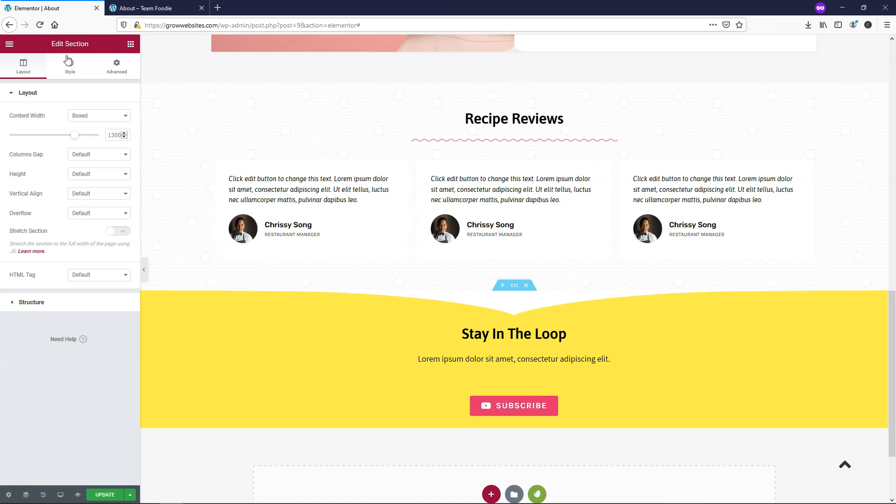
click(70, 66)
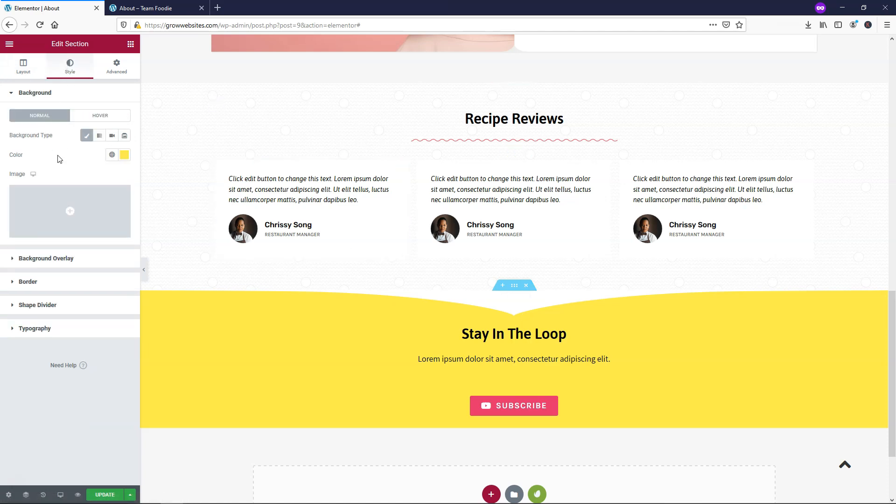
click(126, 156)
click(105, 274)
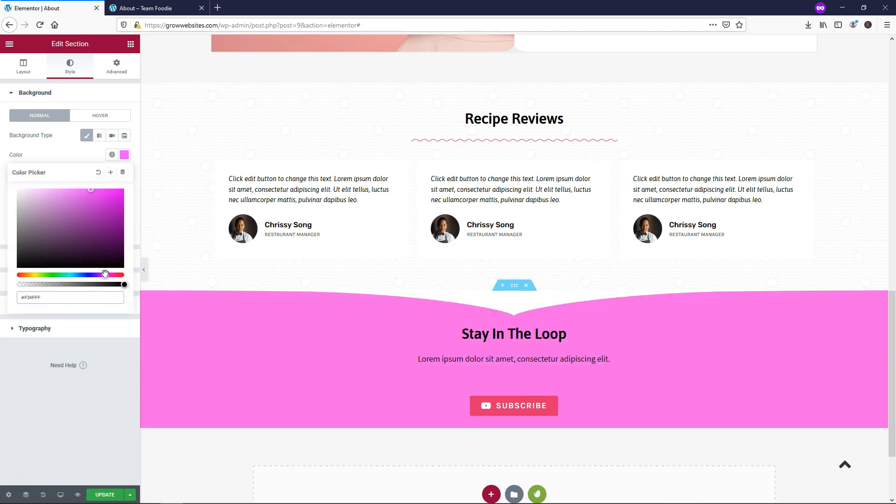
drag(106, 274, 17, 275)
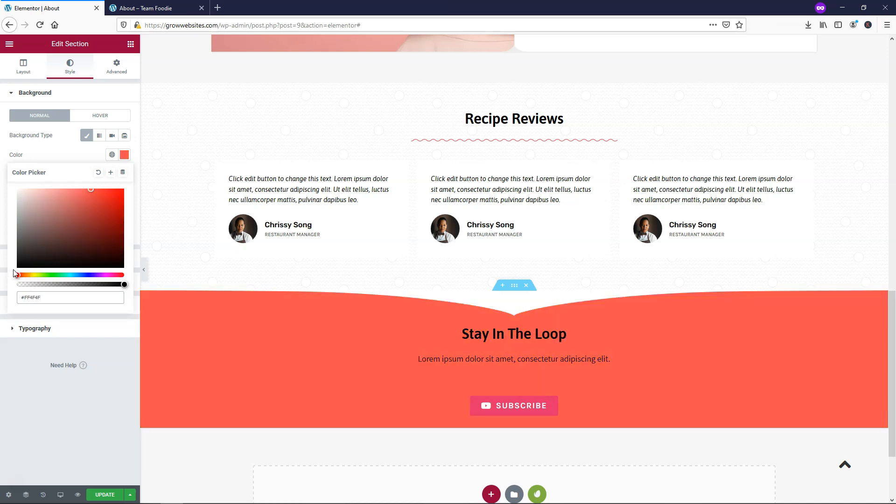
right_click(545, 406)
click(569, 372)
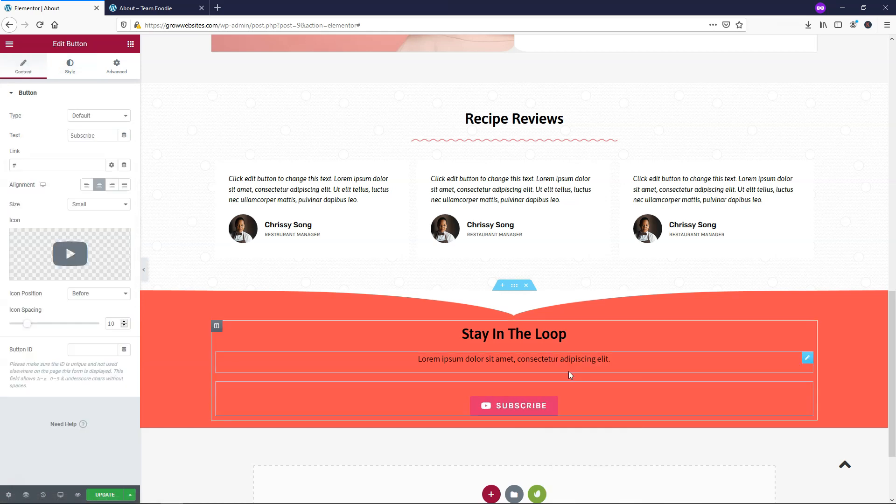
- Change the Subscribe button's background from pink to deep crimson #C50042
click(68, 74)
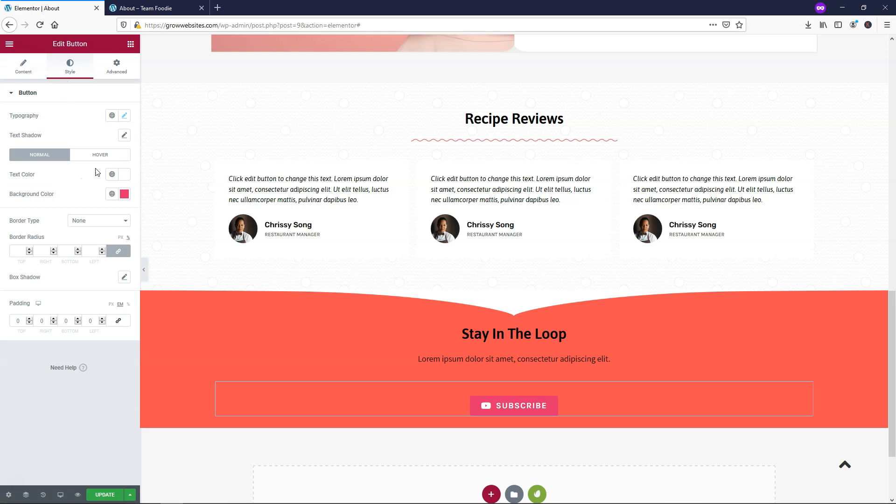
click(125, 194)
click(111, 238)
drag(111, 239, 128, 250)
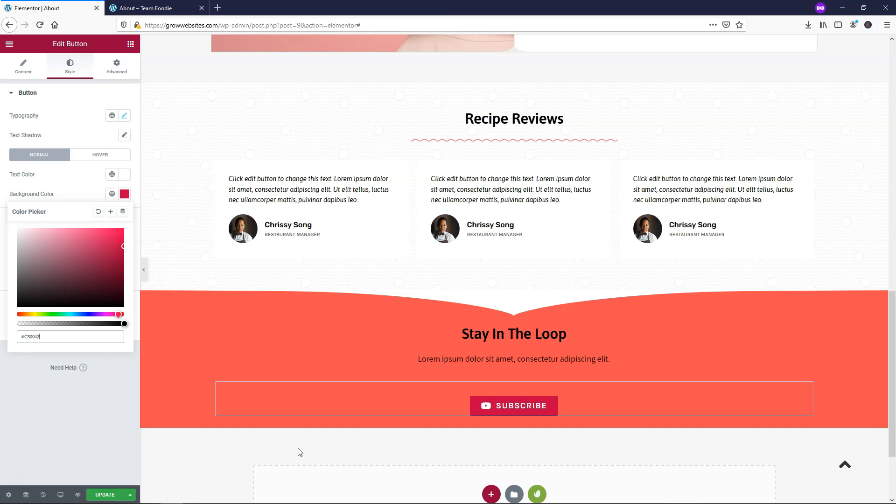
click(540, 360)
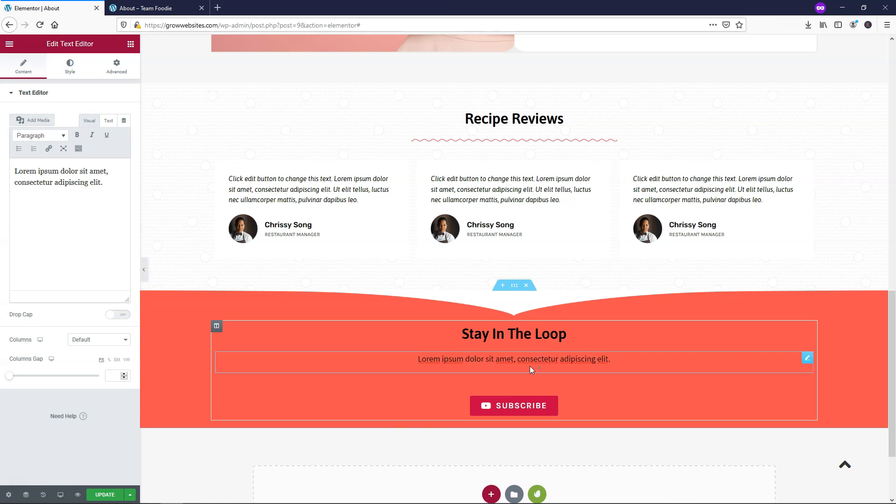
- Make the Lorem ipsum text under the heading white
click(70, 67)
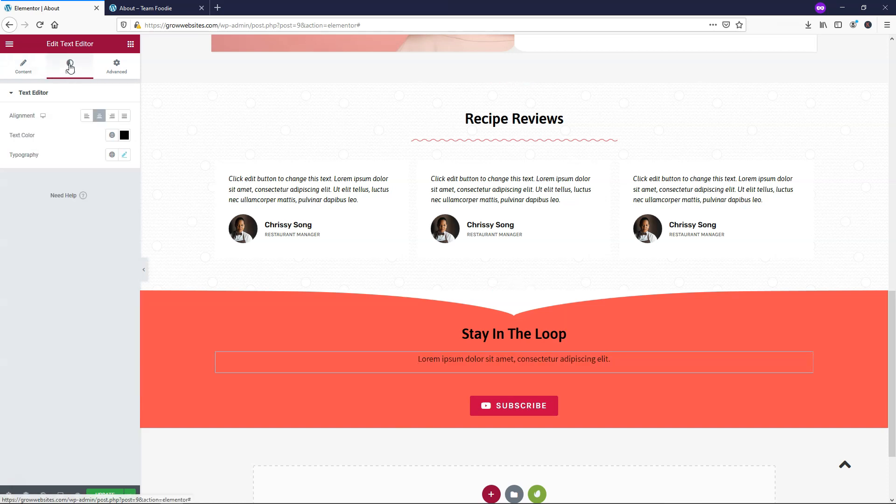
click(124, 135)
drag(60, 190, 10, 169)
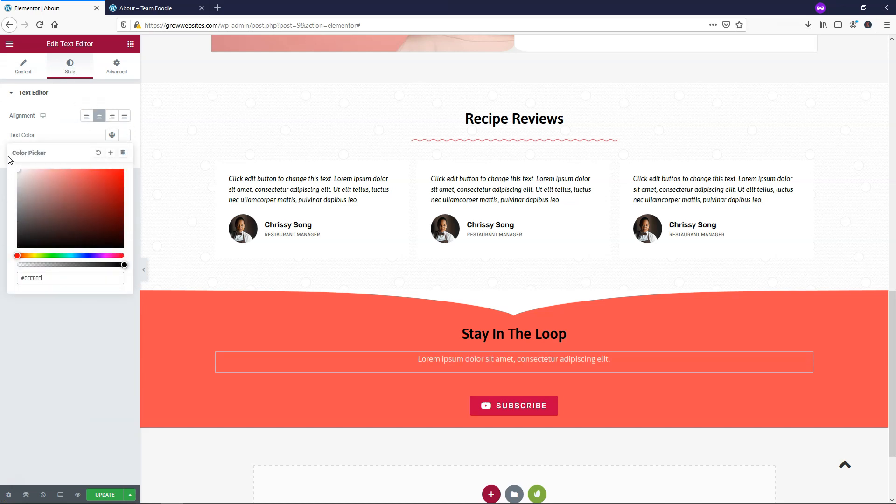
- Set the Stay In The Loop heading's text colour to white #FFFFFF
click(490, 339)
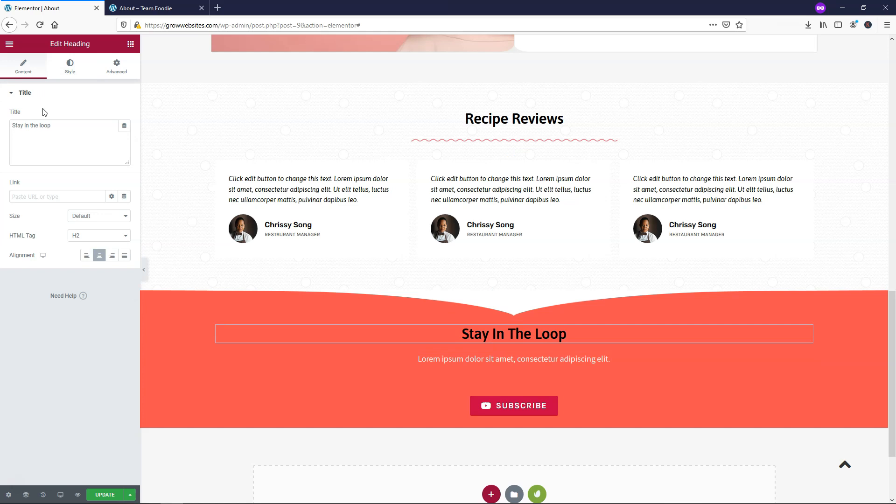
click(64, 74)
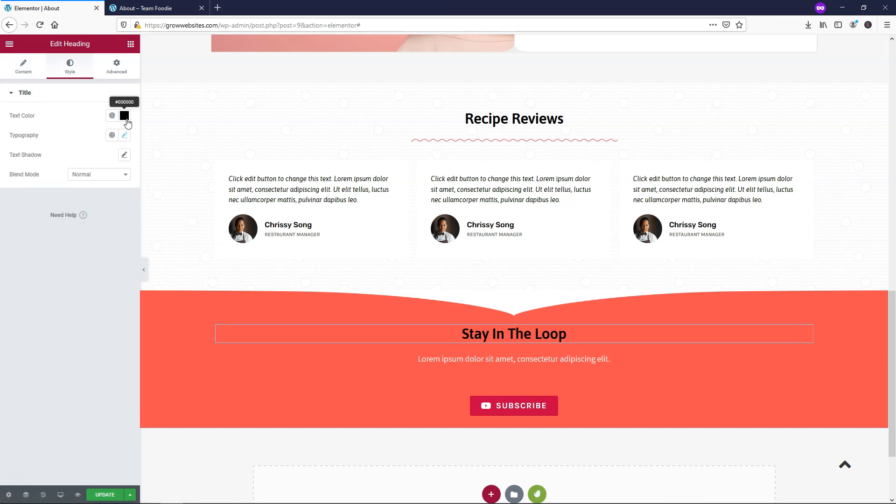
click(124, 115)
text(#FFFFFF)
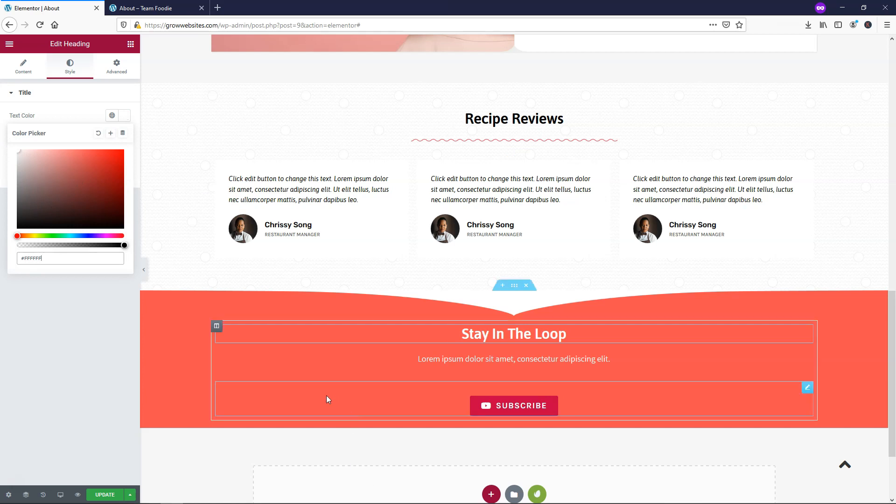
click(103, 496)
- Save the About page and switch to the live 'About – Team Foodie' tab
click(103, 496)
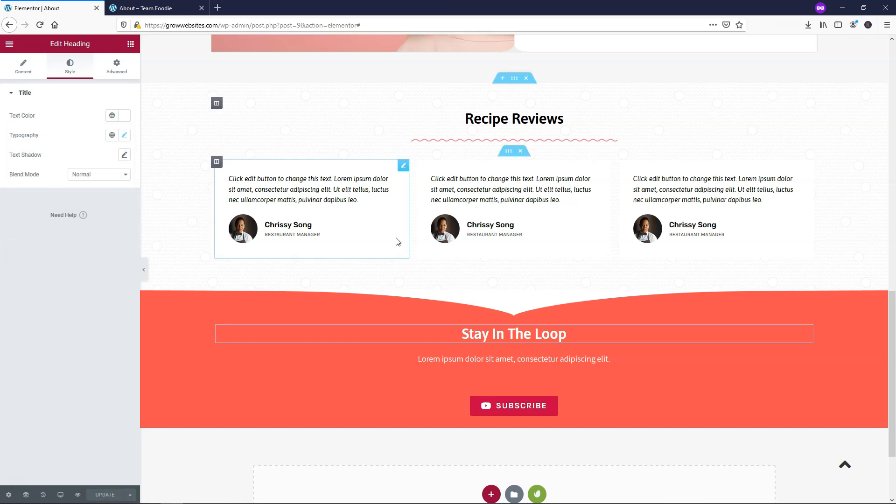
scroll(403, 241, up, 15)
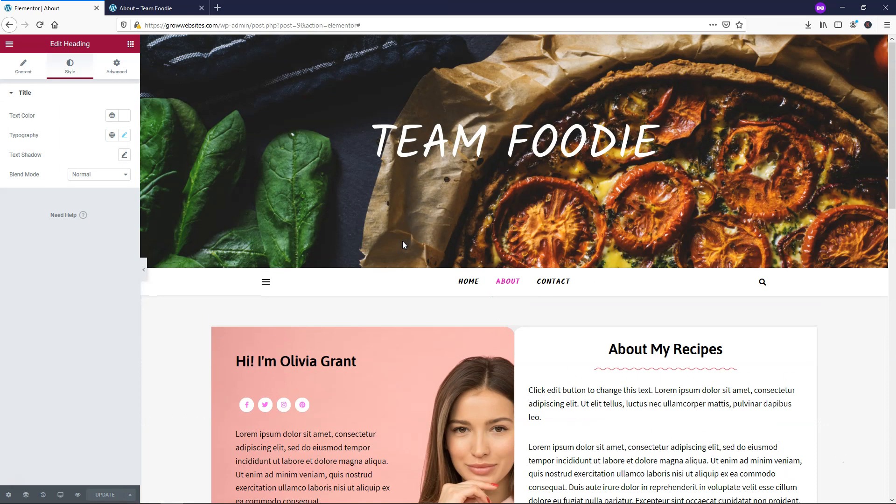
click(148, 8)
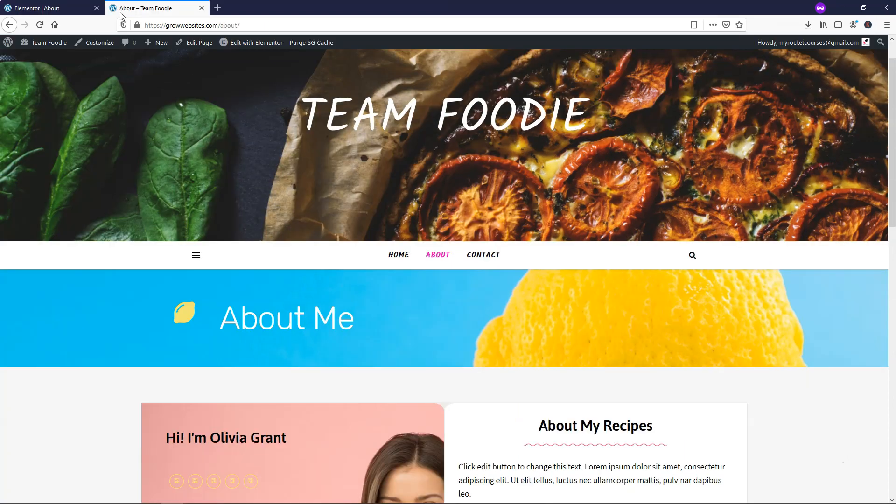
- Reload the live About page, scroll through the updated sections, then go to Contact
scroll(364, 94, down, 10)
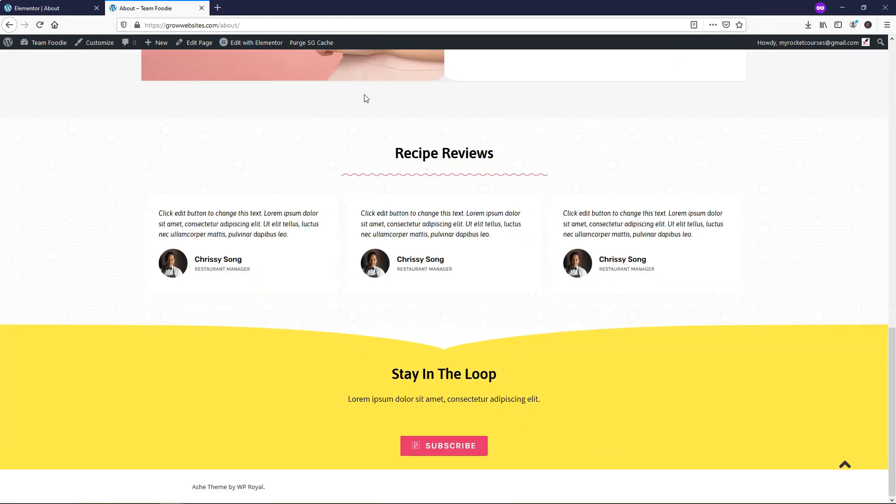
scroll(364, 94, up, 12)
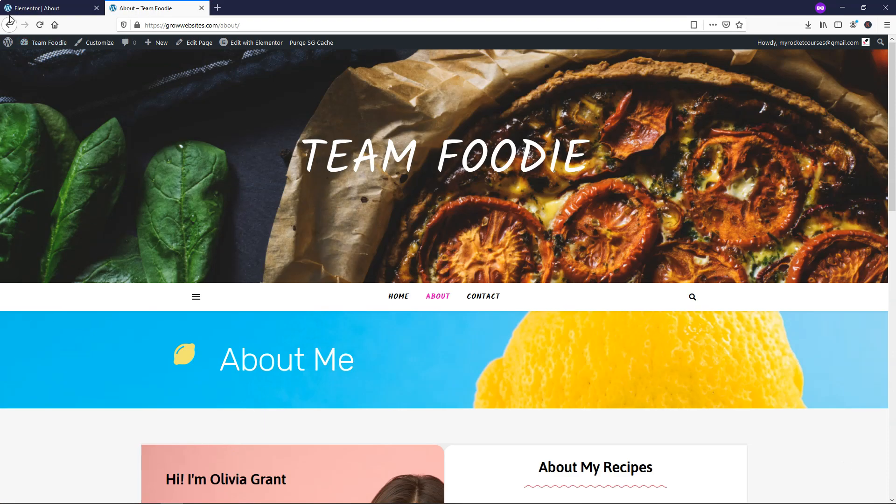
click(39, 25)
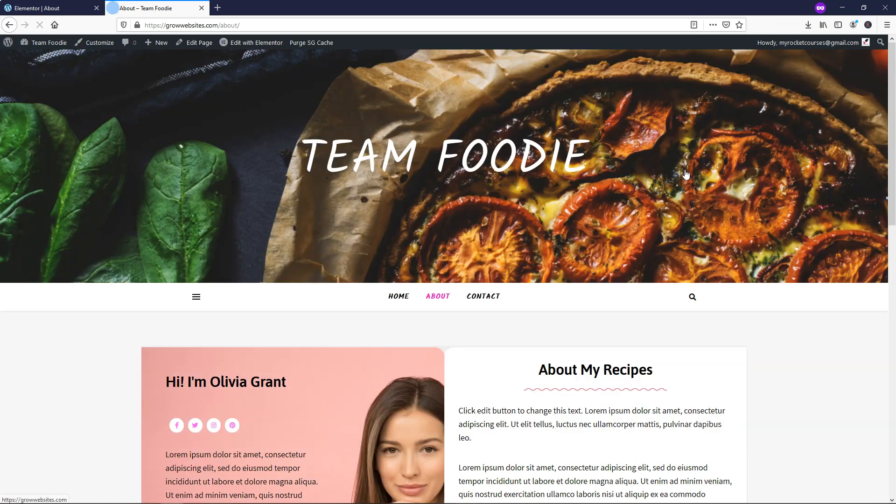
scroll(693, 175, down, 5)
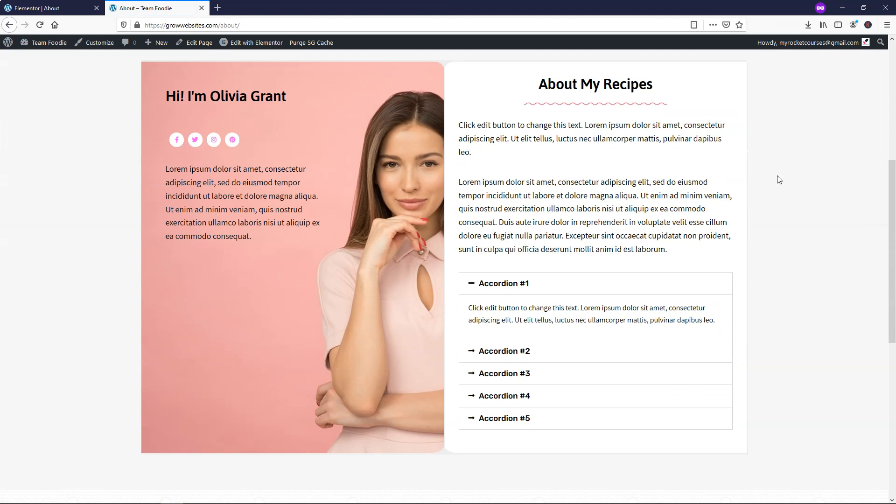
scroll(778, 180, down, 7)
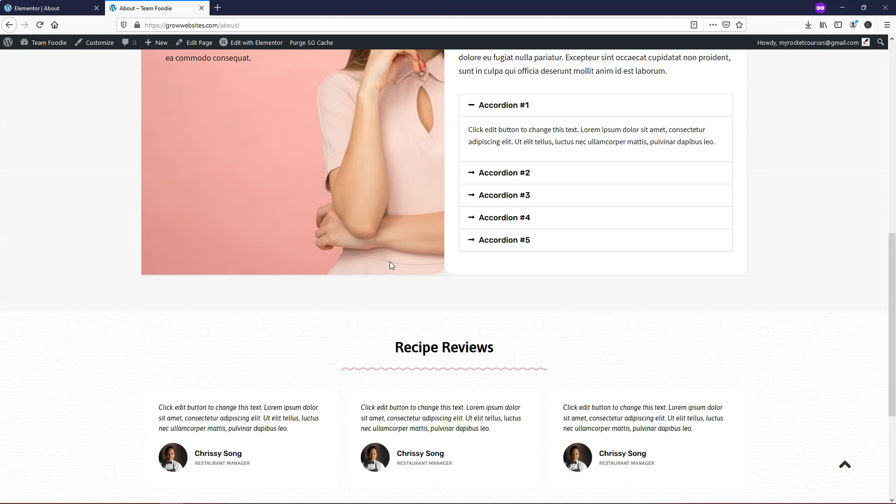
scroll(390, 261, up, 12)
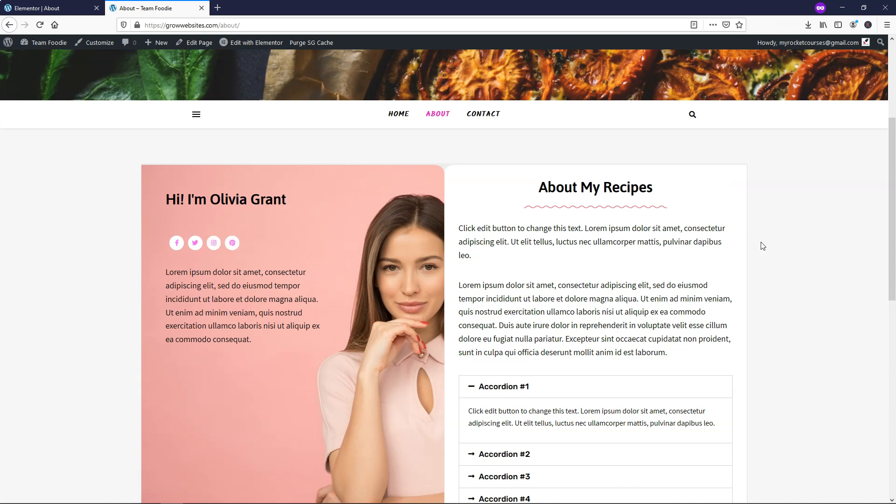
scroll(782, 249, down, 3)
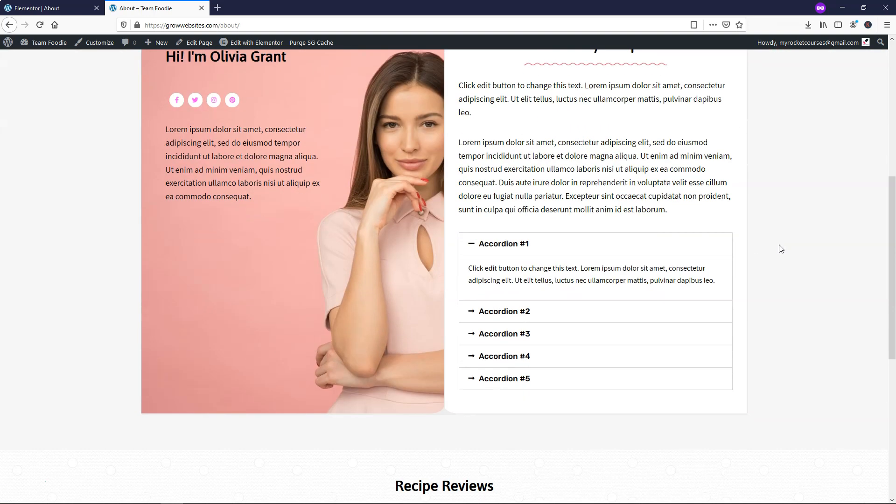
scroll(782, 249, up, 6)
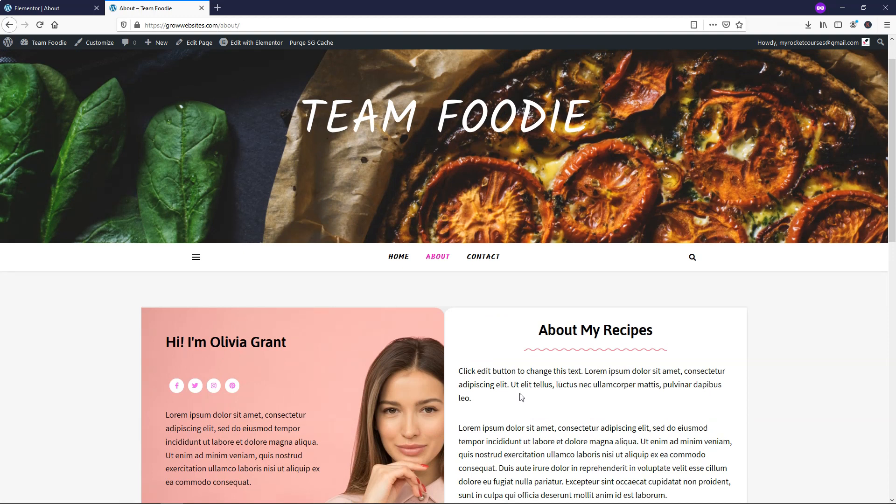
scroll(521, 398, down, 3)
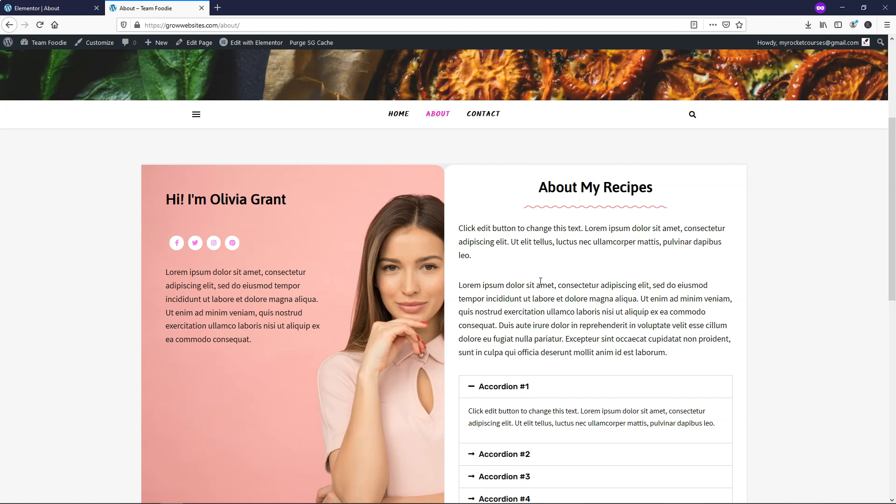
scroll(540, 282, up, 5)
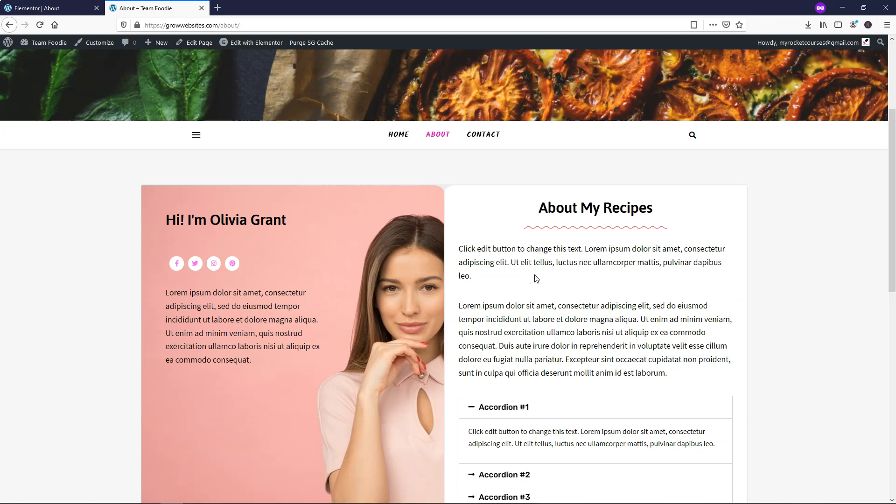
click(483, 301)
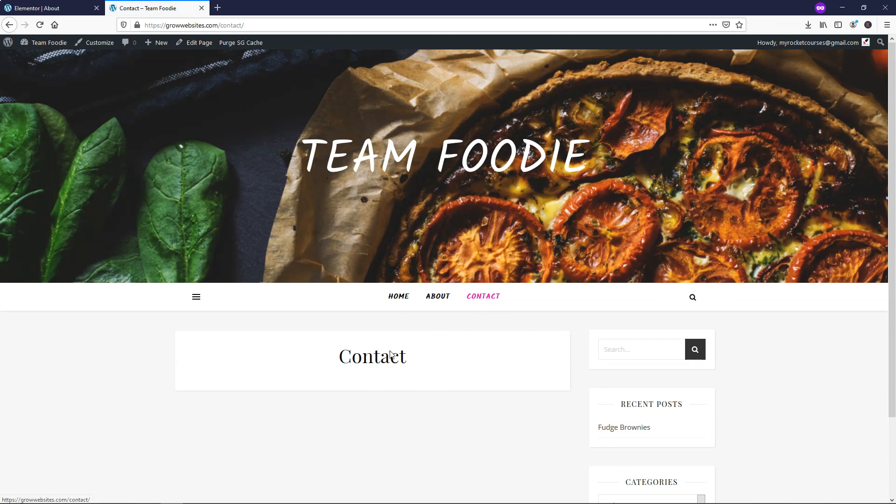
- Leave Elementor for the dashboard and open the Contact page in the block editor
click(35, 8)
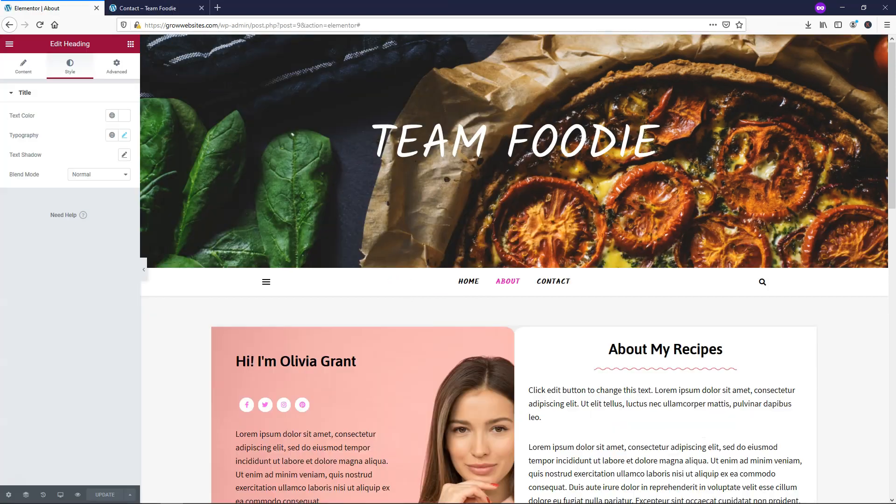
click(9, 44)
click(41, 205)
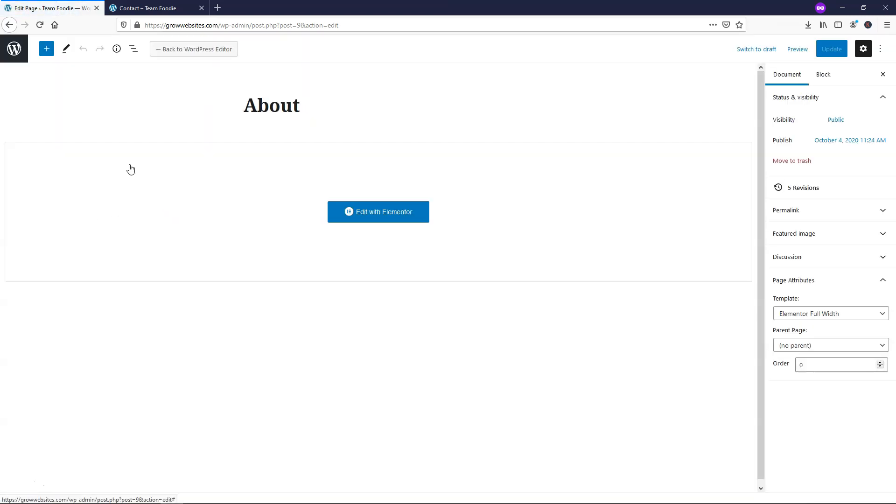
click(9, 52)
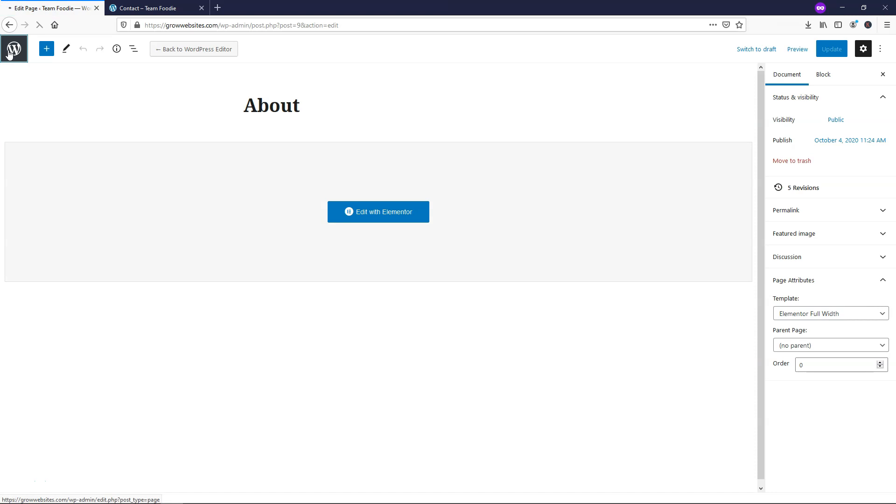
click(112, 223)
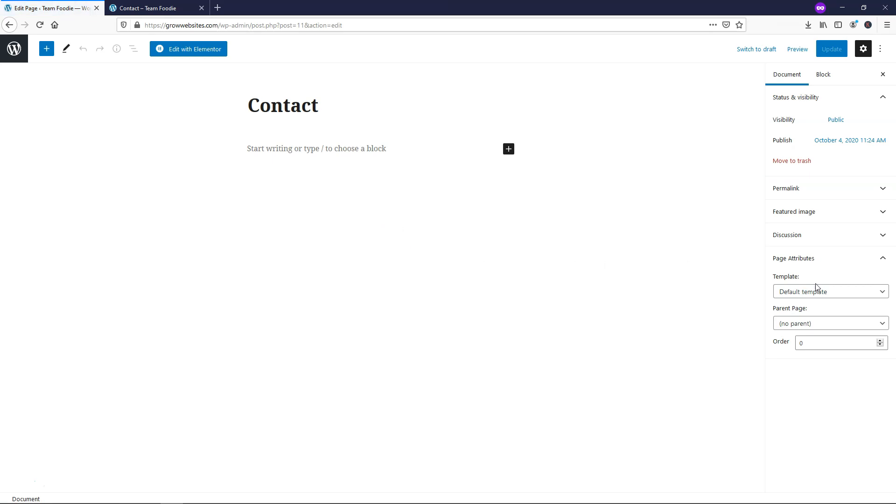
- Set the Contact page template to Elementor Full Width, update, and edit with Elementor
click(792, 294)
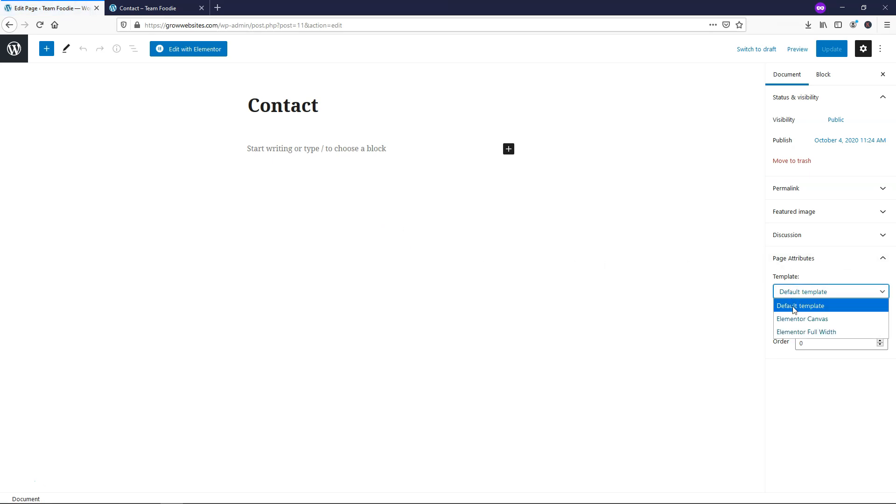
click(793, 332)
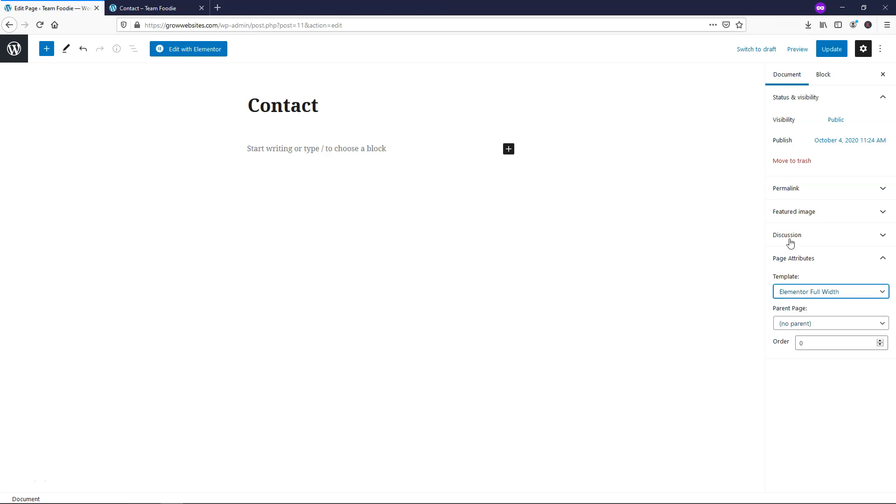
click(826, 51)
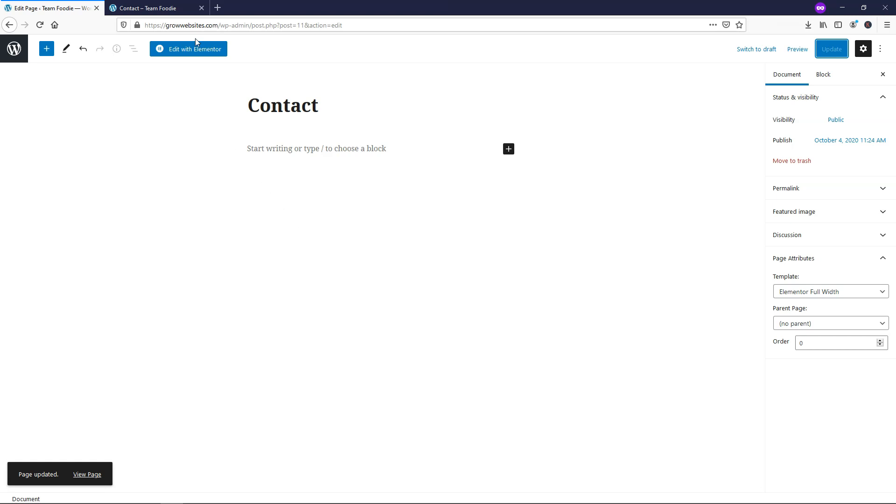
click(196, 51)
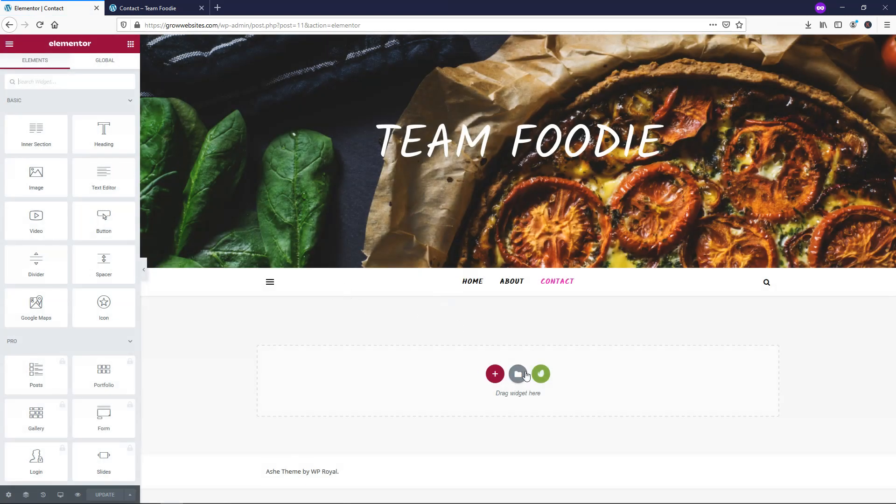
- Insert the Contact 1 template from the installed Recipe template kit
click(541, 374)
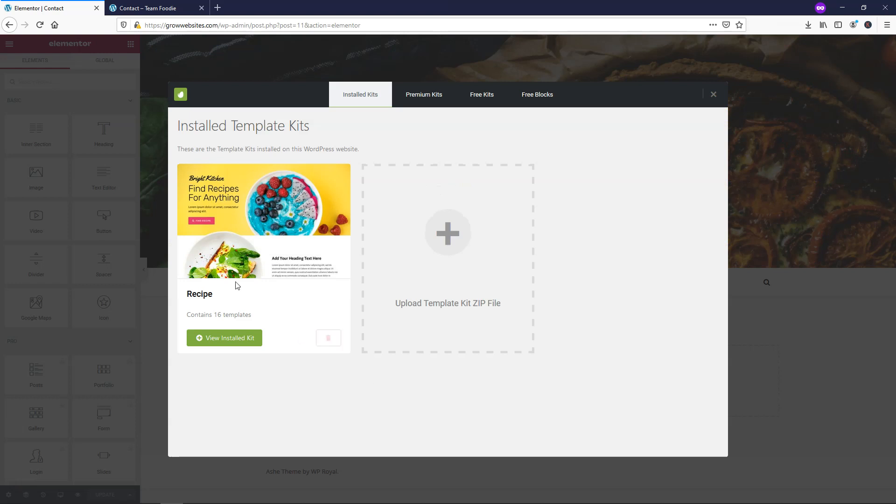
click(245, 237)
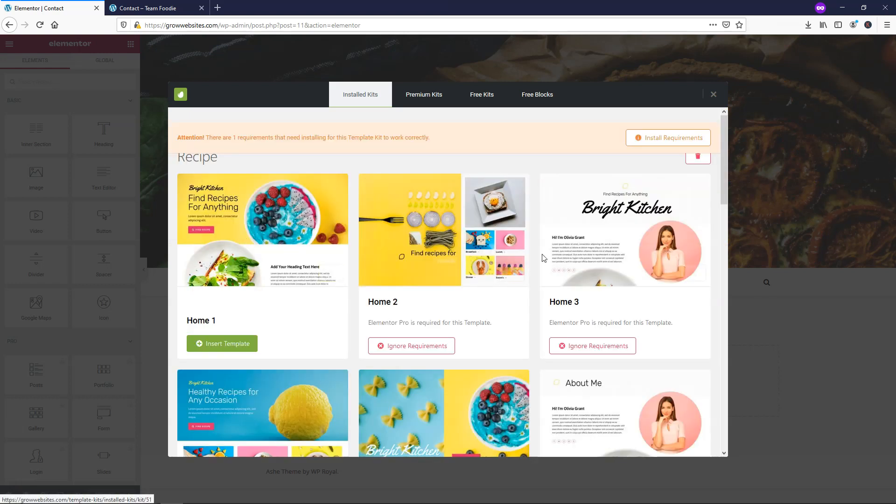
scroll(544, 259, down, 10)
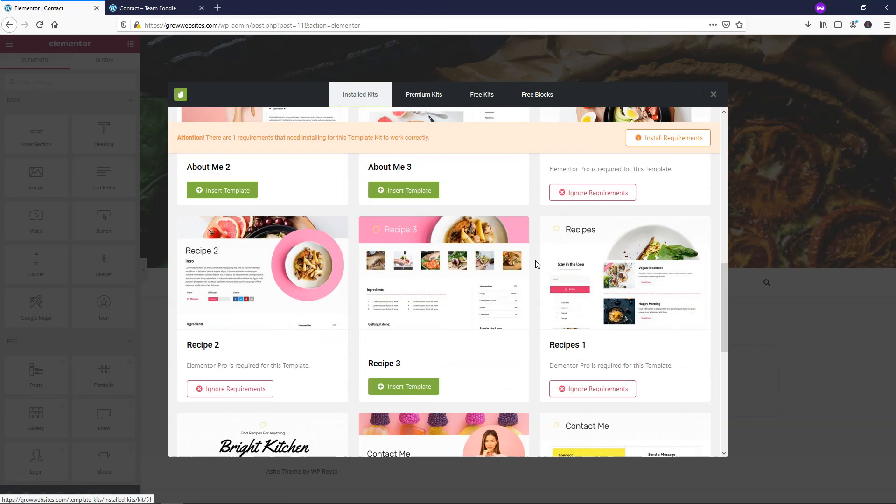
scroll(541, 261, down, 6)
scroll(536, 263, up, 2)
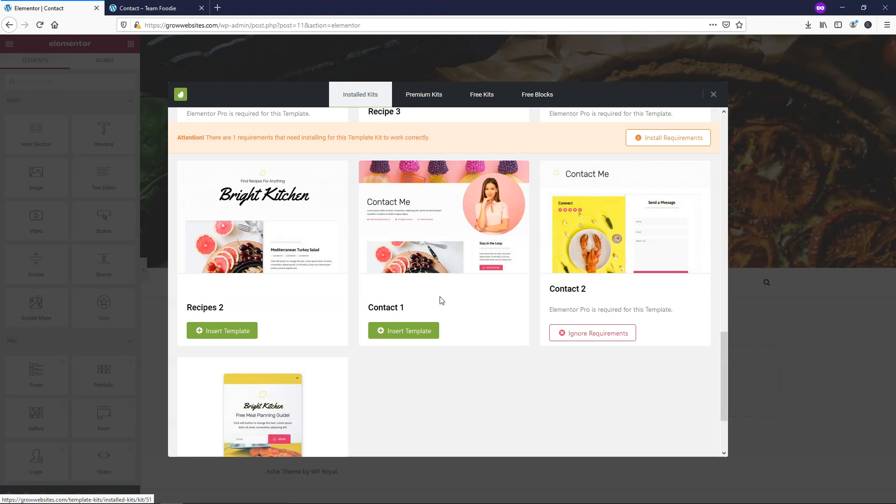
click(413, 331)
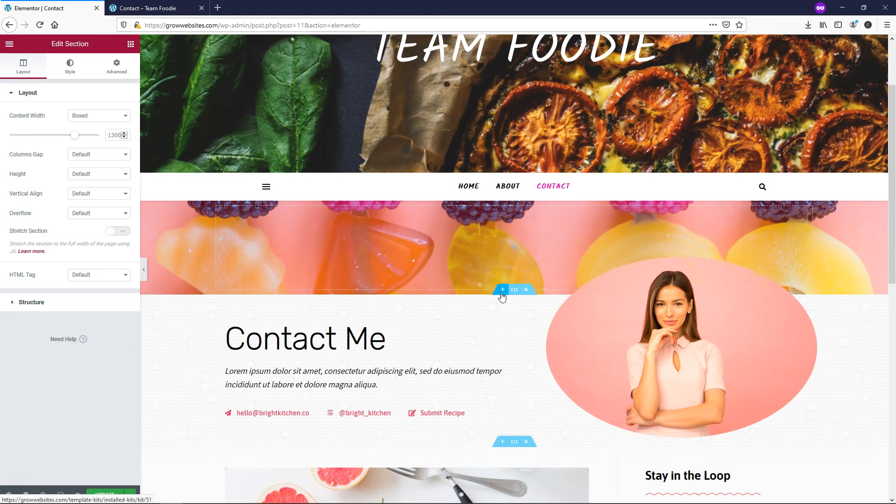
- Add a single-column section above Contact Me and place a Spacer widget in it
click(503, 289)
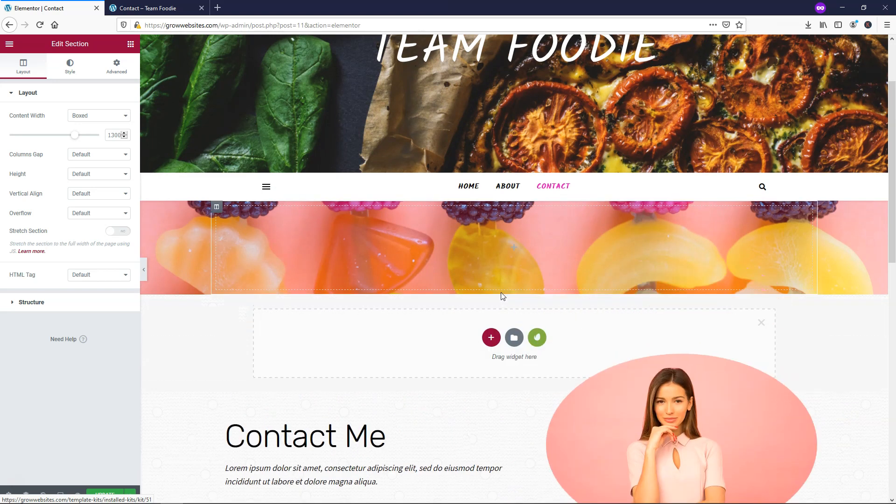
click(492, 339)
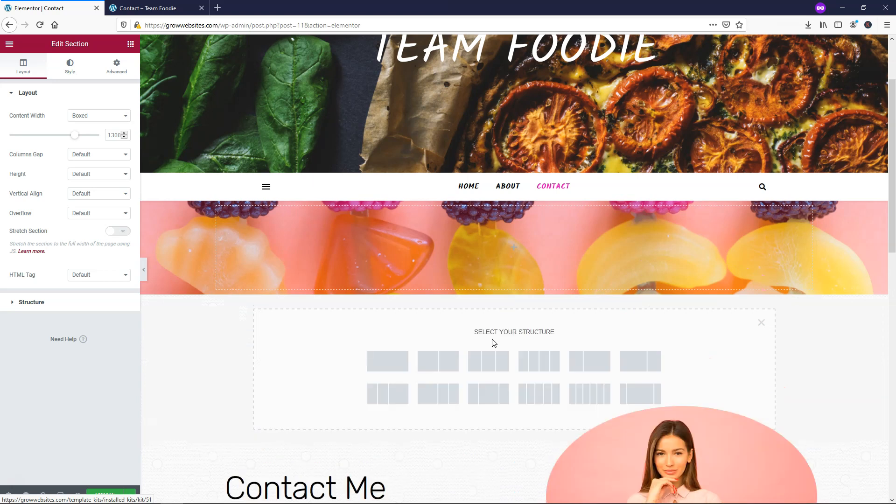
click(387, 364)
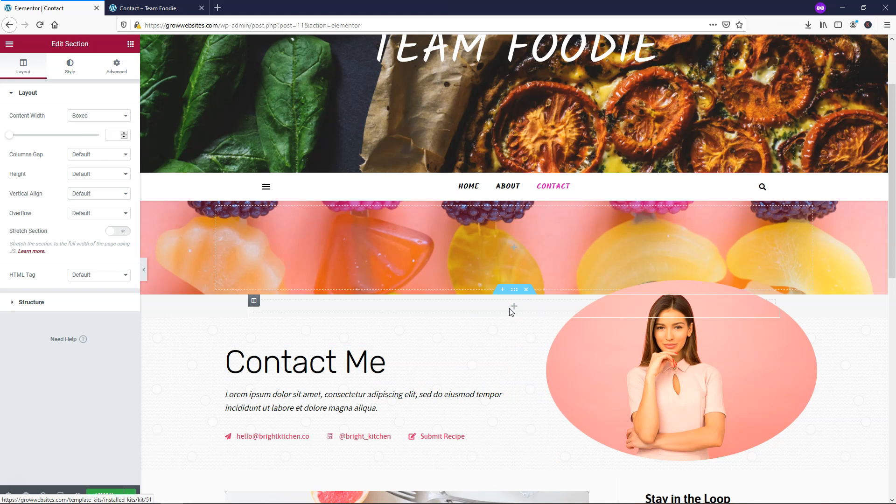
click(512, 309)
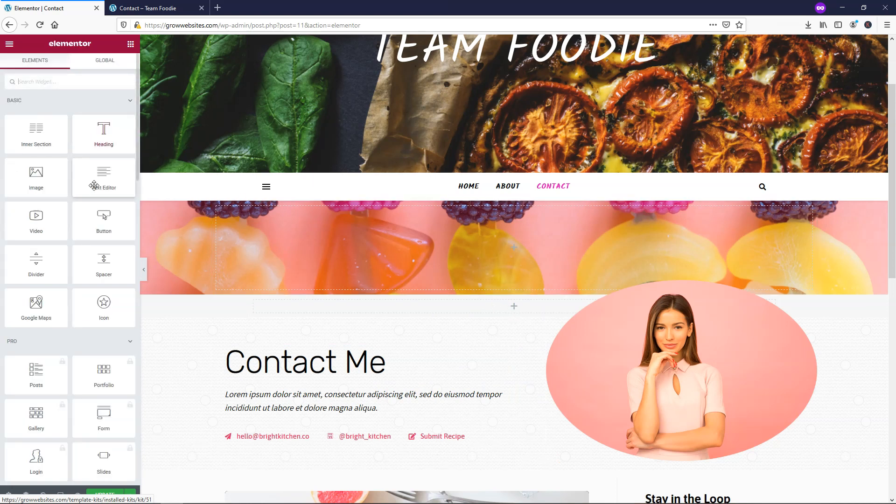
drag(103, 260, 352, 312)
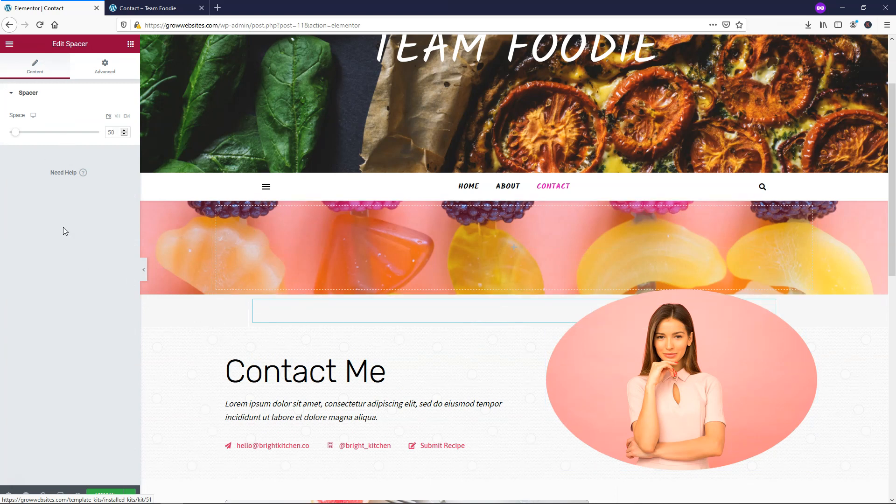
- Delete the pink fruit banner section
right_click(164, 220)
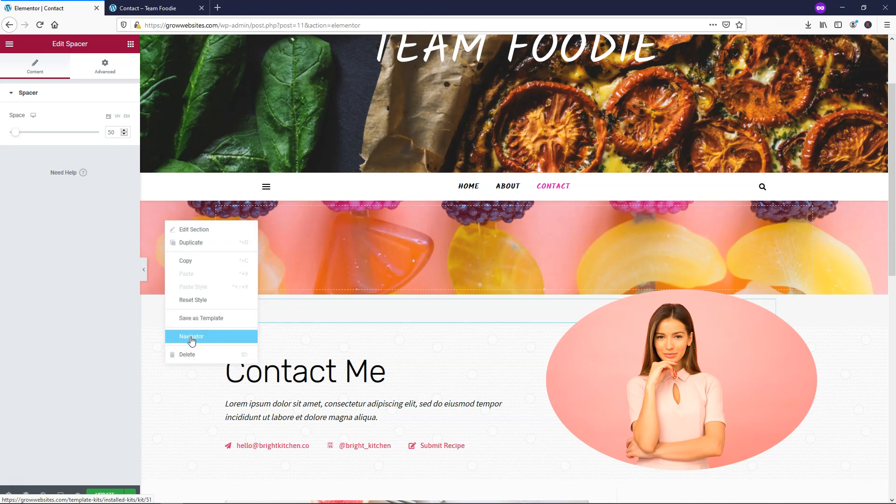
right_click(156, 212)
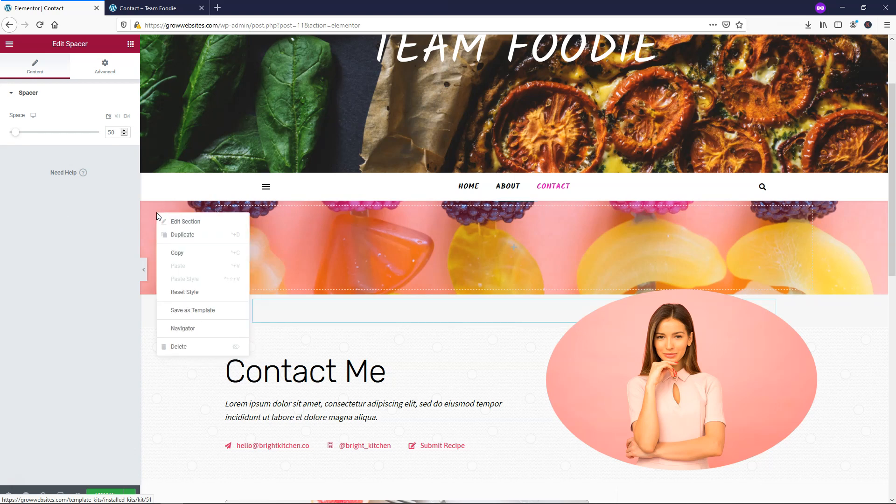
click(191, 346)
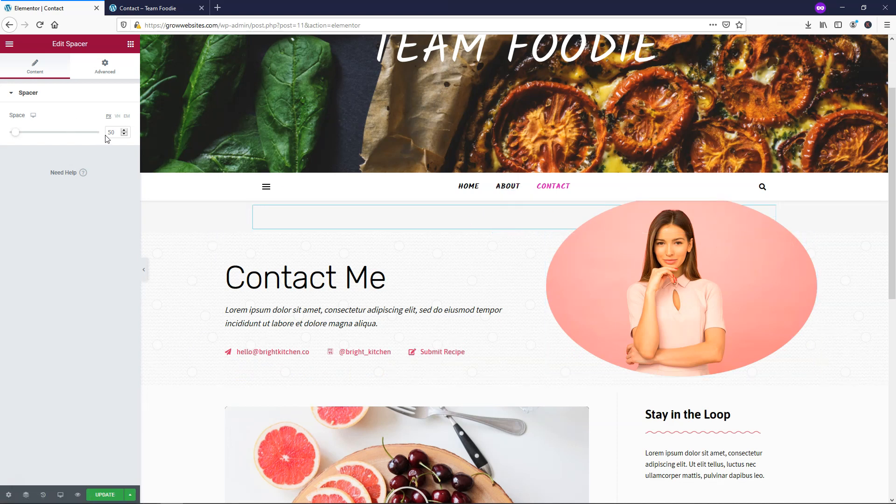
- Raise the spacer's height to 100 px
click(125, 131)
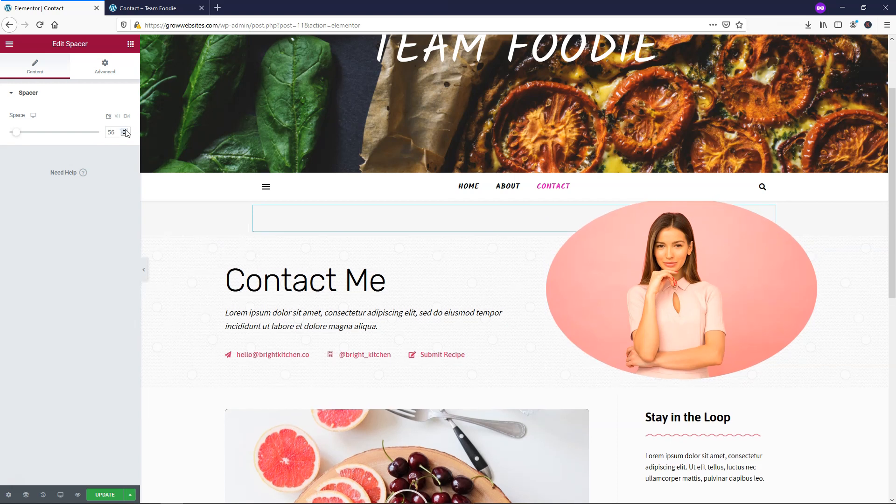
click(124, 132)
click(124, 131)
click(125, 131)
click(125, 131)
click(125, 131)
click(125, 131)
click(124, 131)
click(125, 131)
click(124, 131)
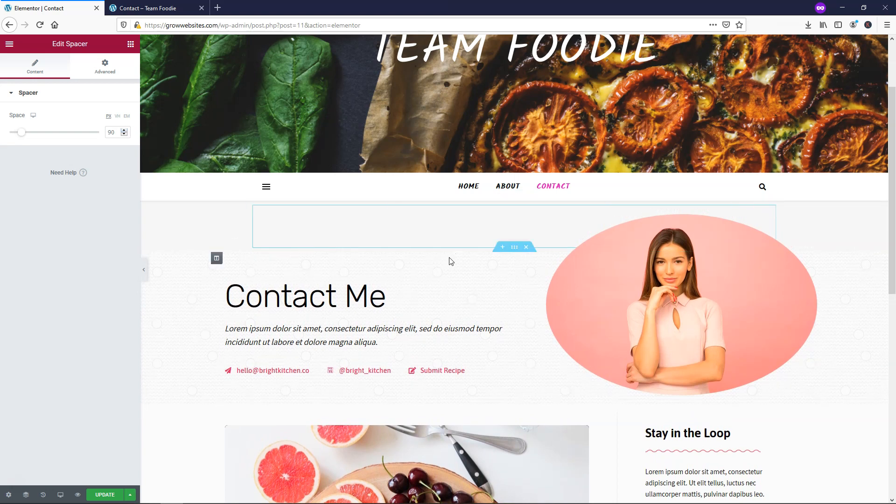
click(124, 132)
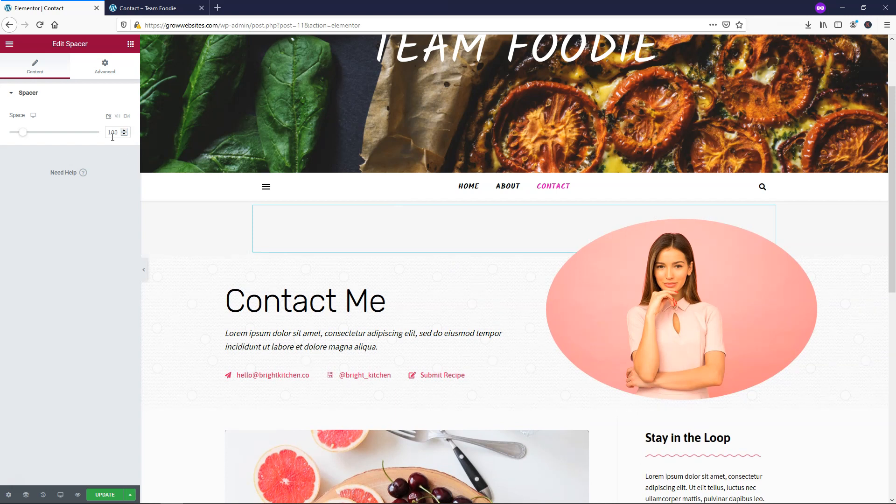
scroll(456, 246, down, 3)
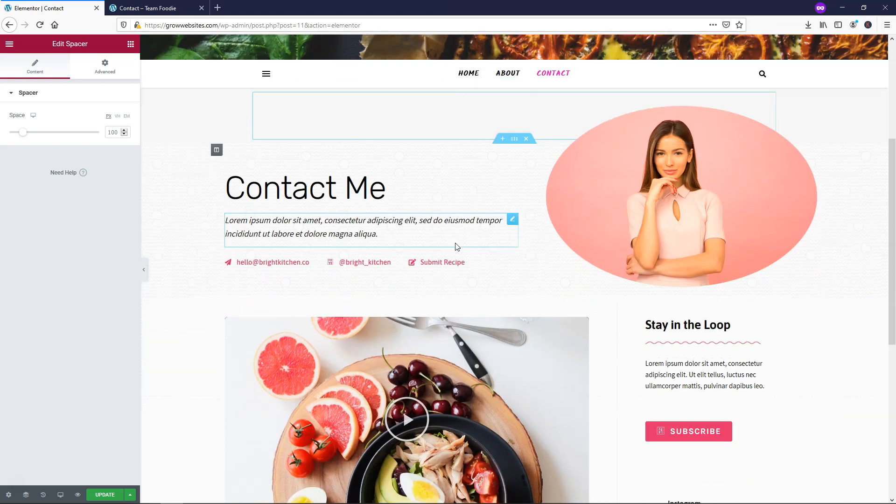
right_click(676, 156)
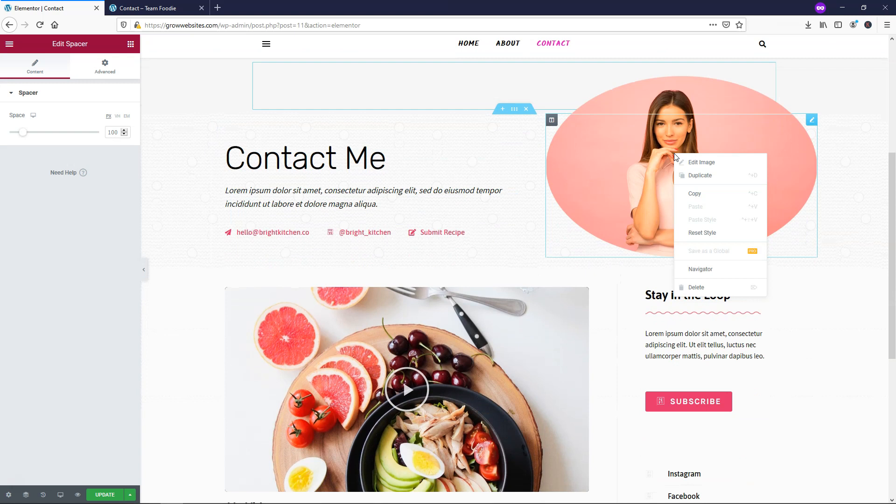
click(705, 163)
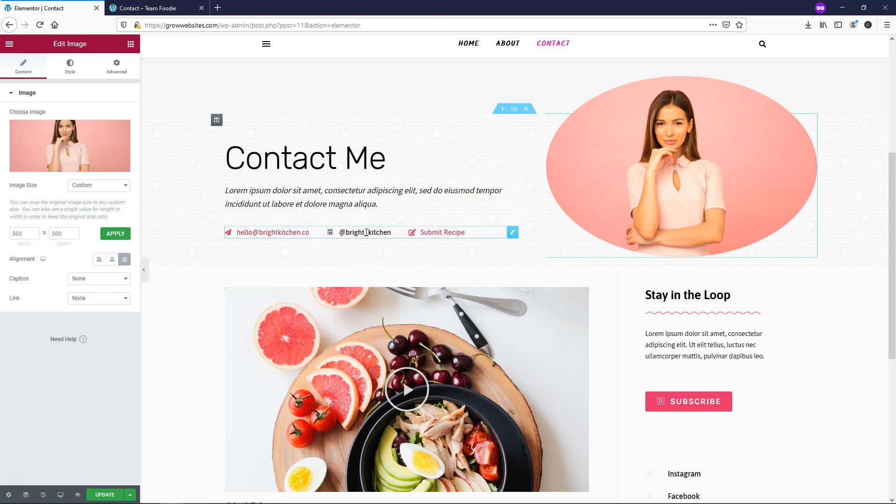
click(366, 232)
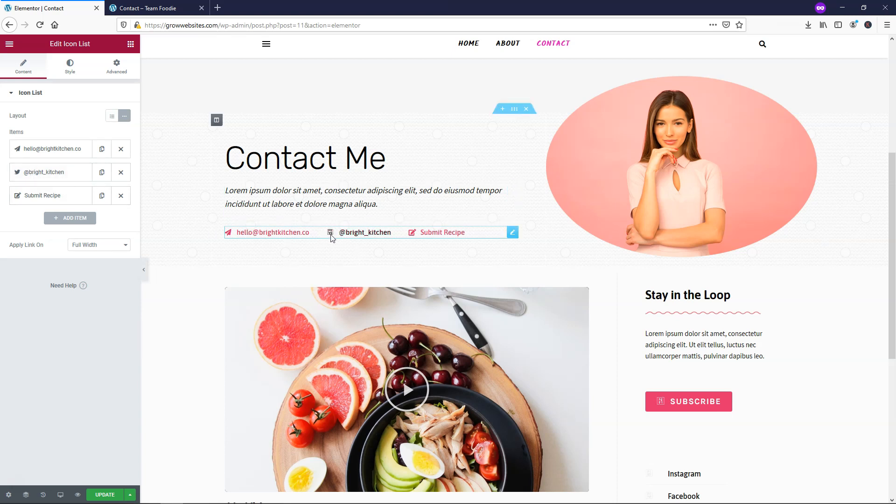
click(42, 178)
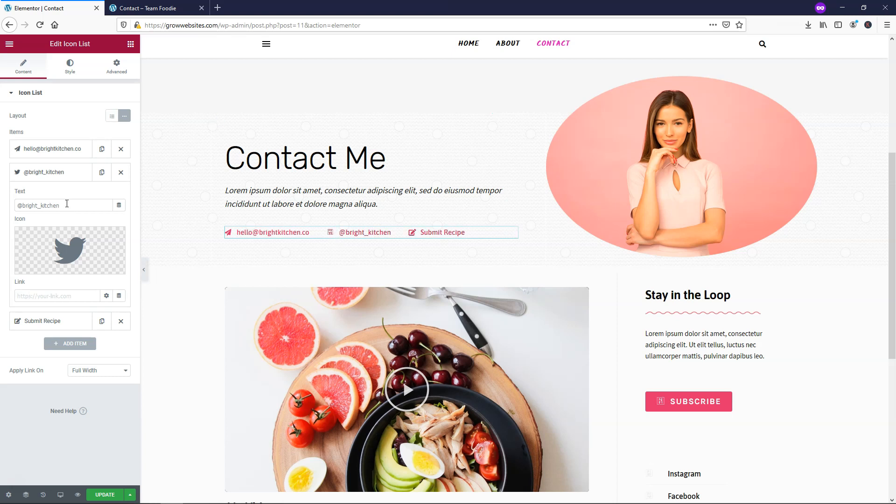
click(64, 177)
click(49, 200)
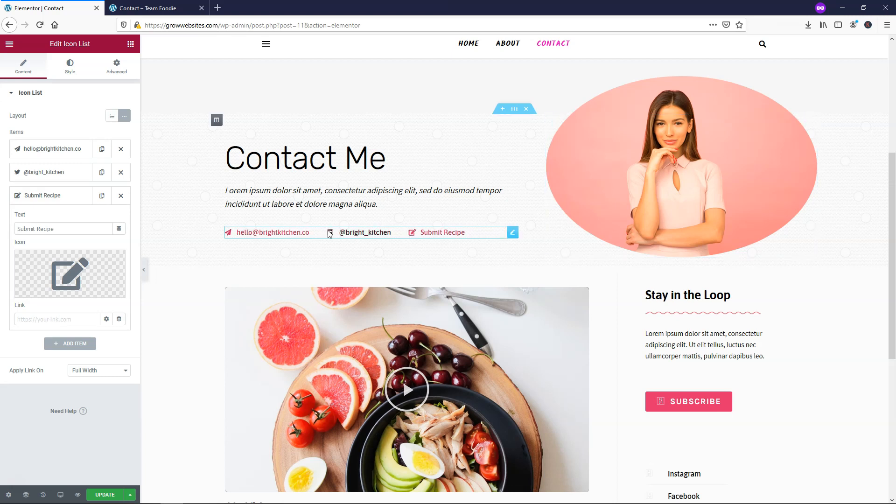
click(59, 198)
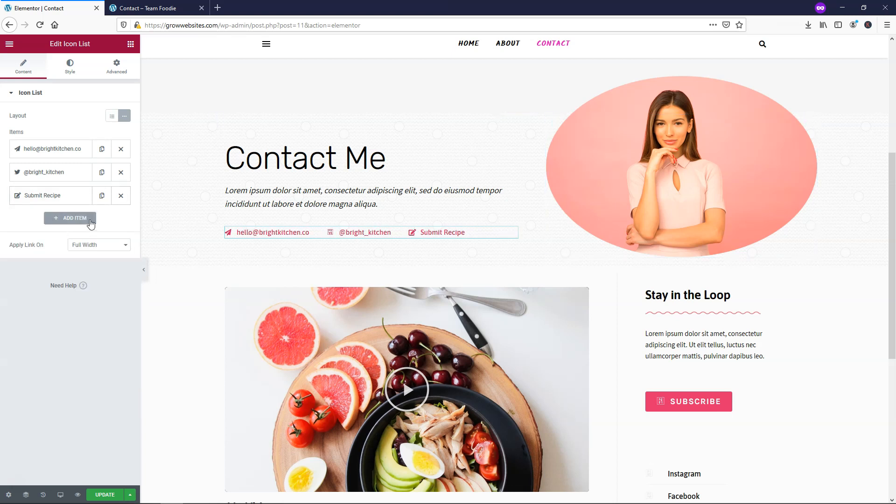
- Add a temporary list item, browse the icon library without choosing, then delete it
click(71, 220)
mouse_move(70, 294)
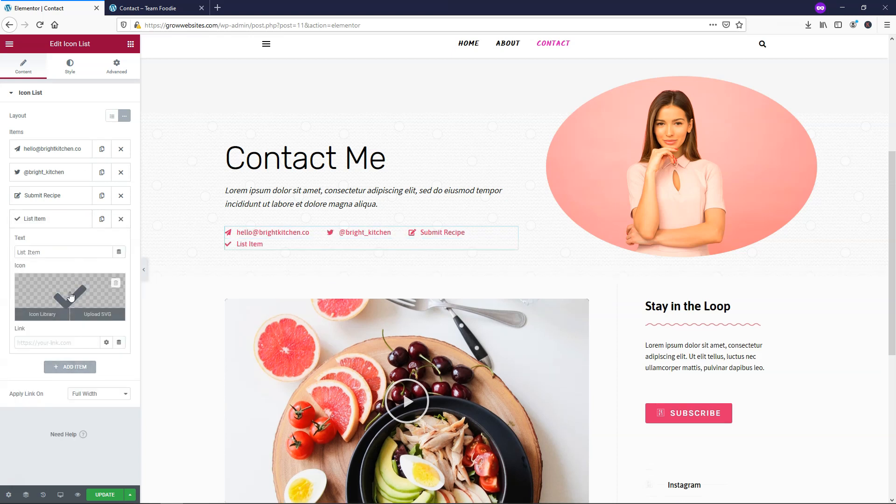
click(70, 295)
scroll(456, 292, down, 3)
scroll(456, 293, down, 5)
scroll(456, 293, down, 5)
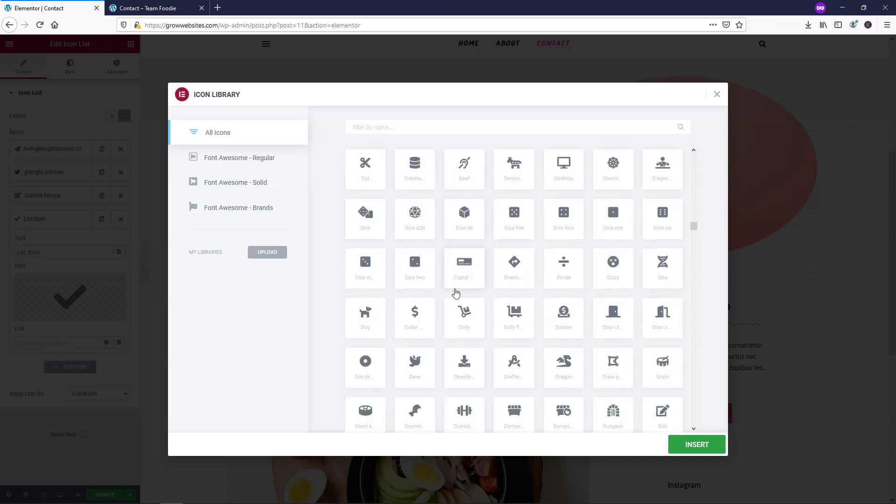
scroll(457, 293, down, 6)
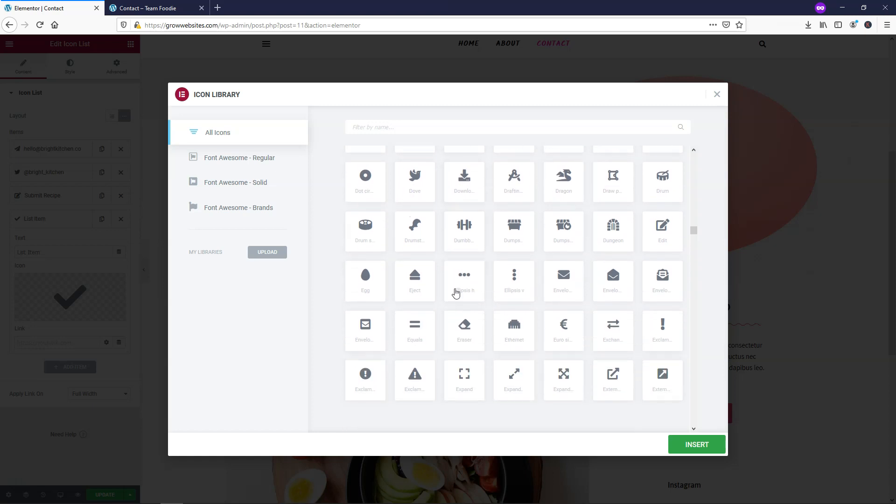
scroll(494, 294, down, 3)
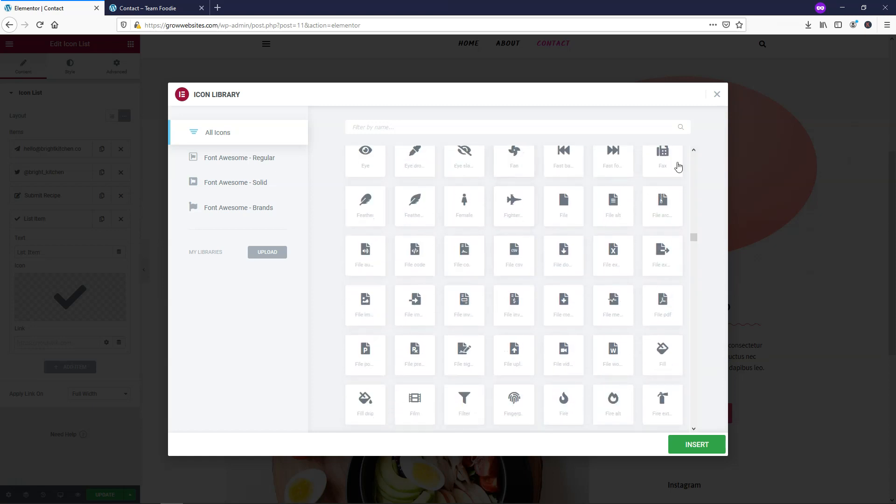
click(718, 96)
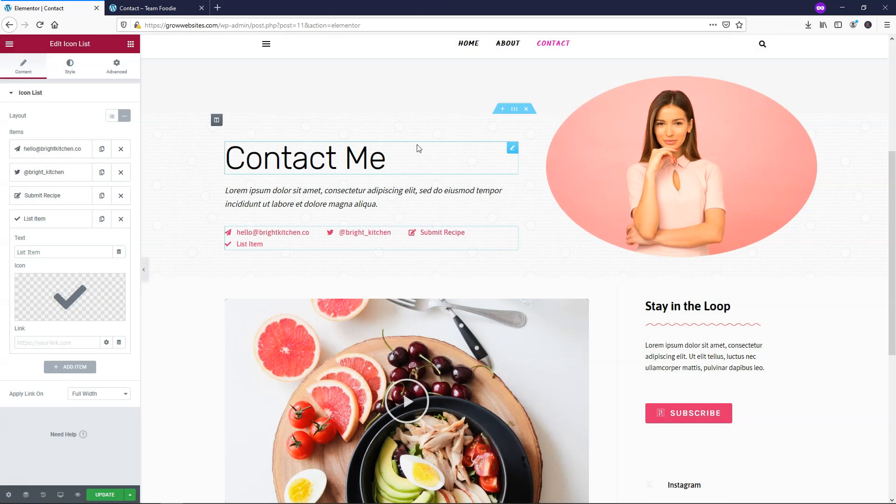
click(122, 220)
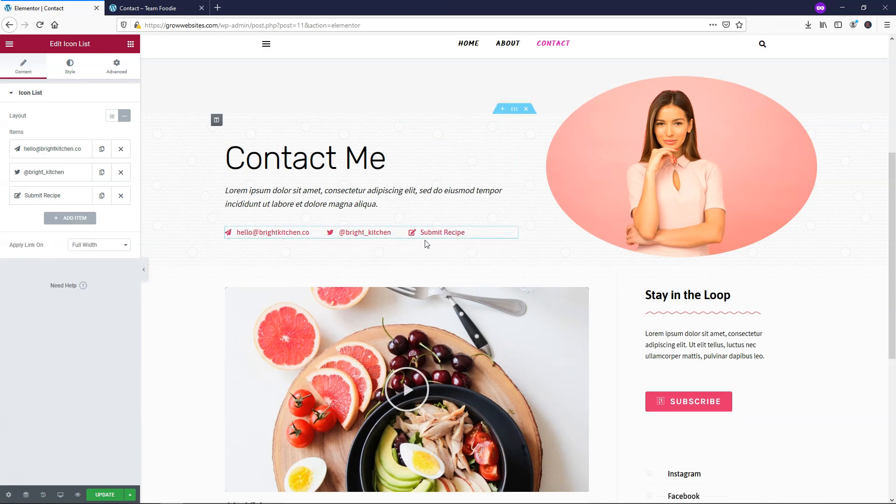
scroll(640, 312, down, 3)
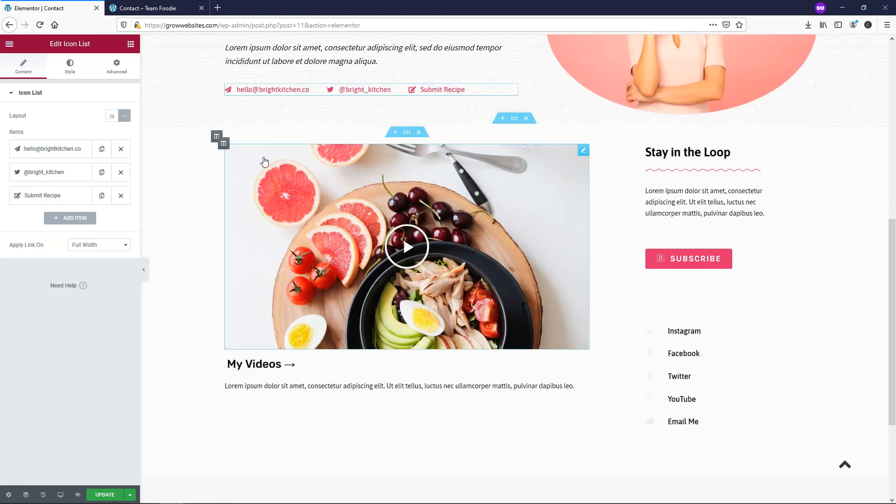
- Check the food video's YouTube link and Stay in the Loop paragraph, then open History
right_click(264, 161)
click(285, 166)
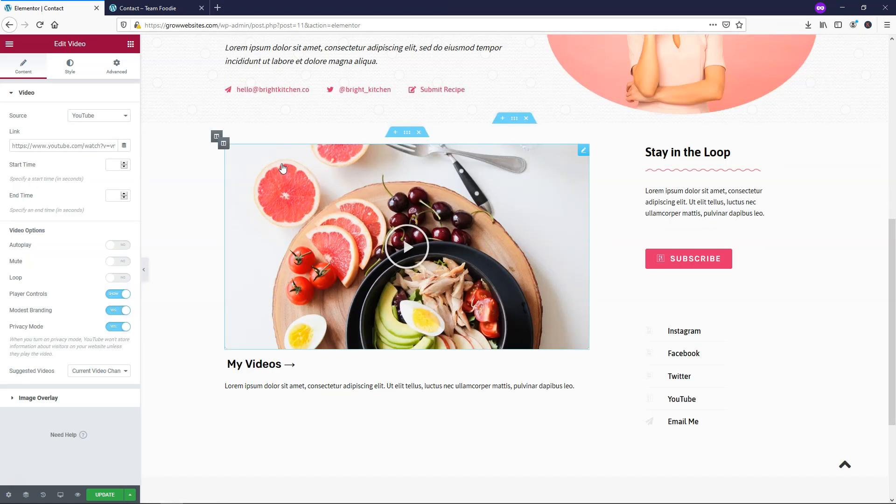
drag(12, 146, 126, 147)
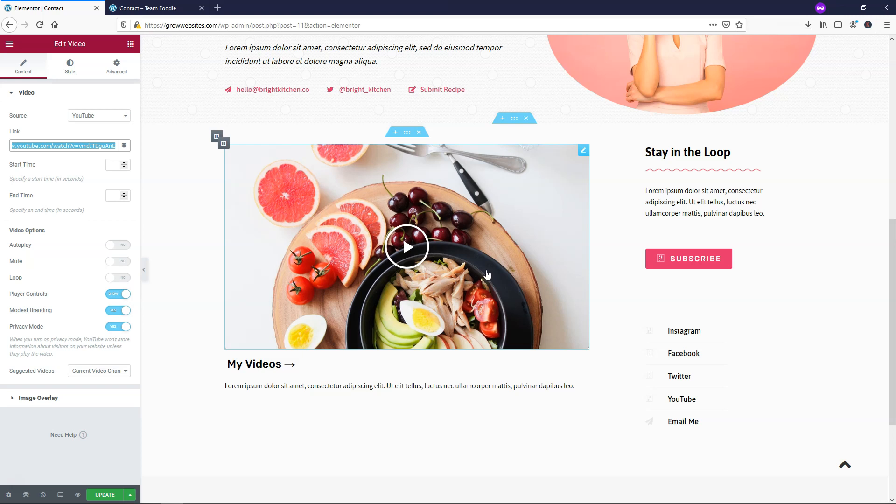
click(675, 201)
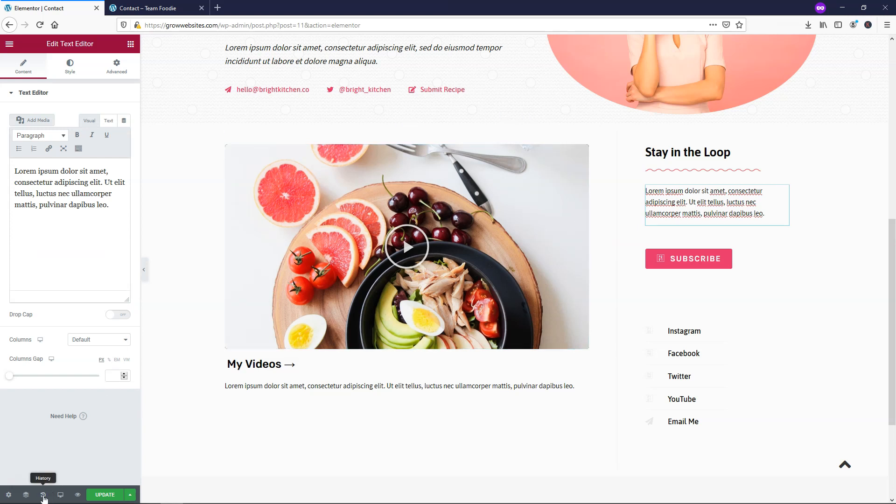
click(44, 496)
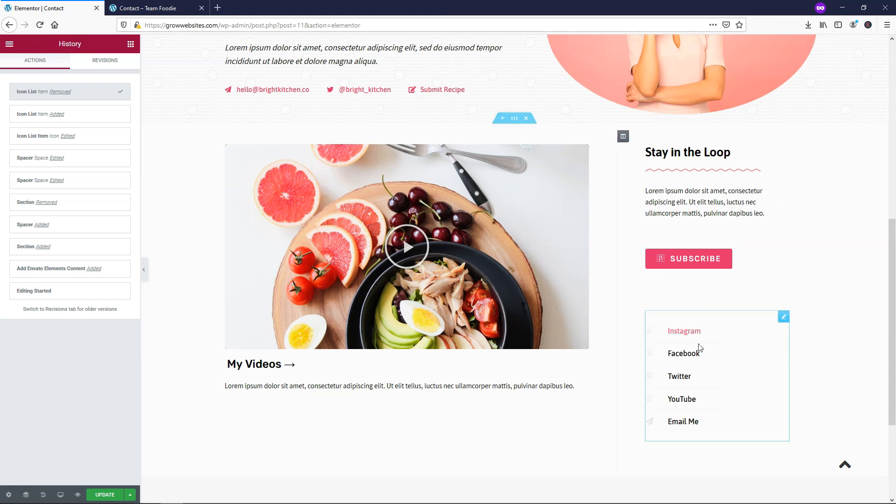
- Set the social links list's icon colour to magenta #FF00F6
right_click(724, 330)
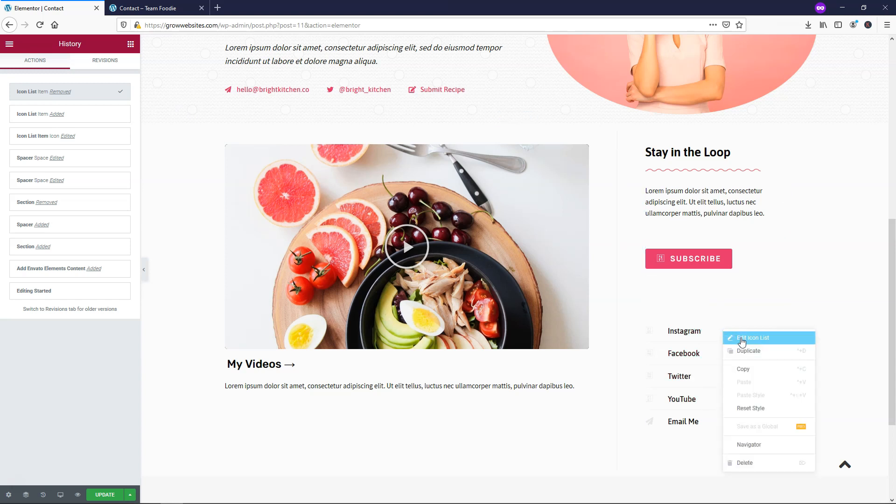
click(744, 342)
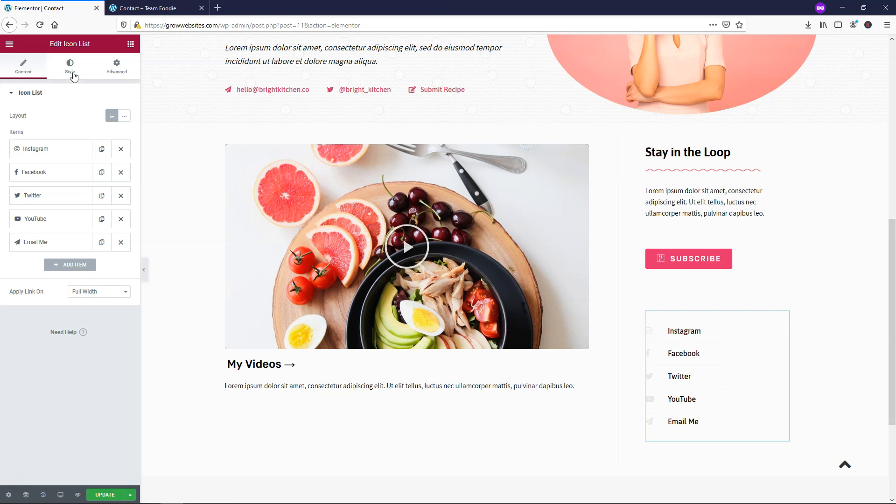
click(70, 69)
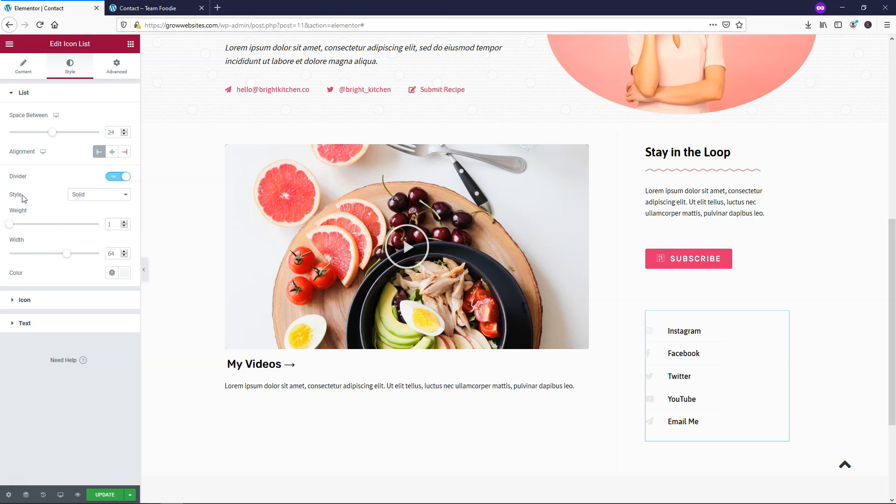
click(25, 301)
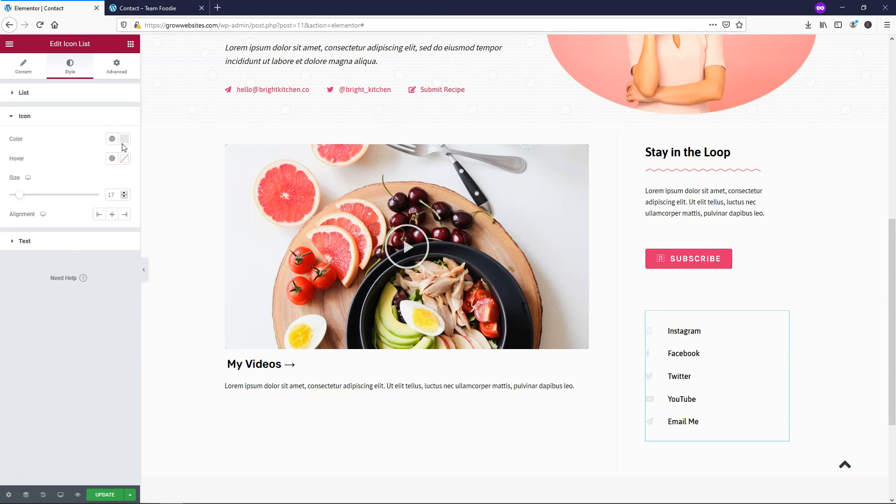
click(107, 259)
mouse_move(65, 176)
mouse_down()
mouse_move(58, 187)
mouse_move(104, 195)
mouse_move(129, 175)
mouse_move(108, 174)
mouse_up()
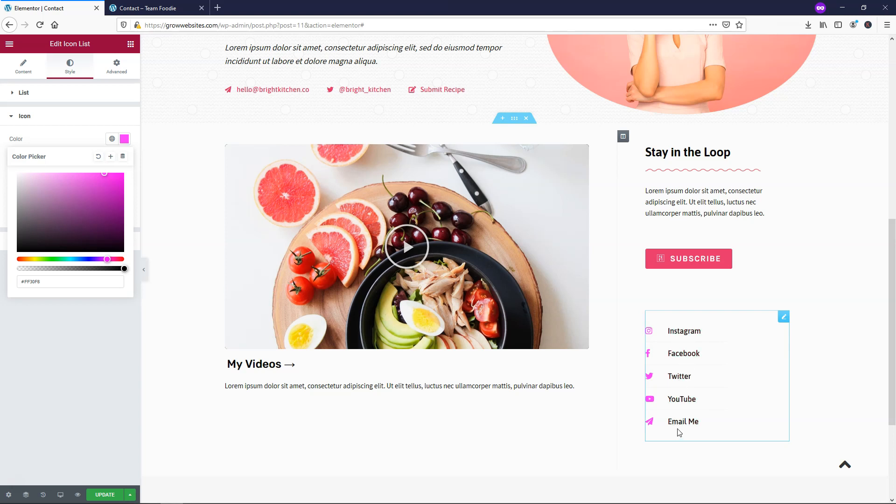
click(34, 111)
- Make the list's divider lines grey #AAAAAA and save the Contact page
click(29, 92)
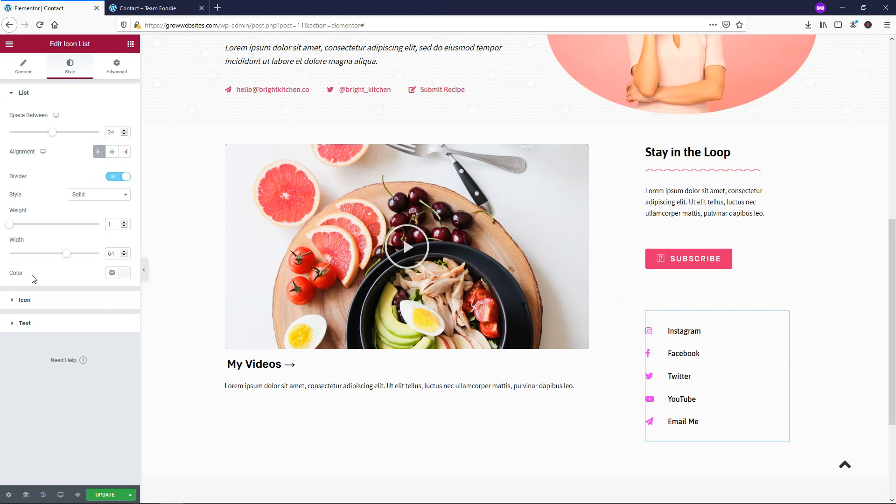
click(125, 273)
drag(17, 312, 18, 334)
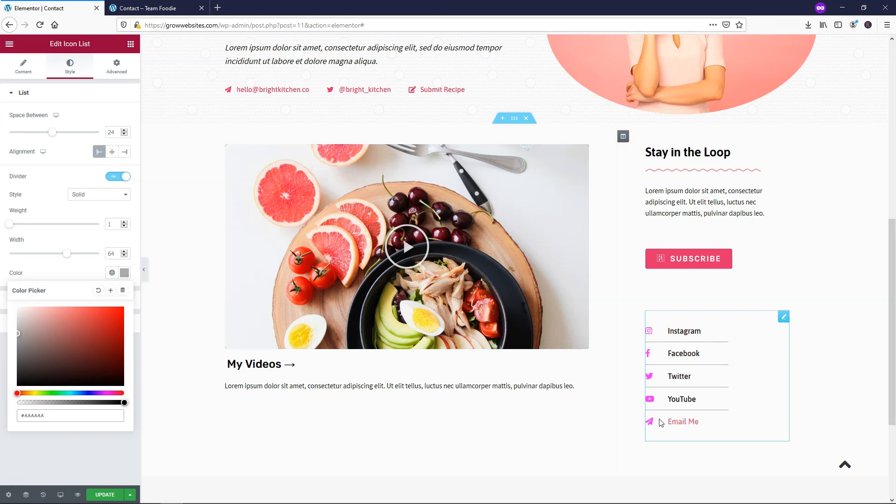
click(105, 495)
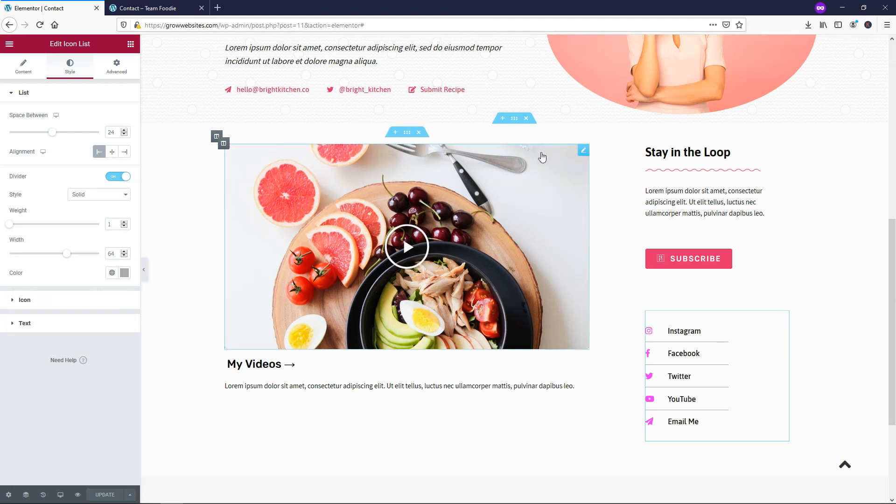
scroll(542, 157, down, 3)
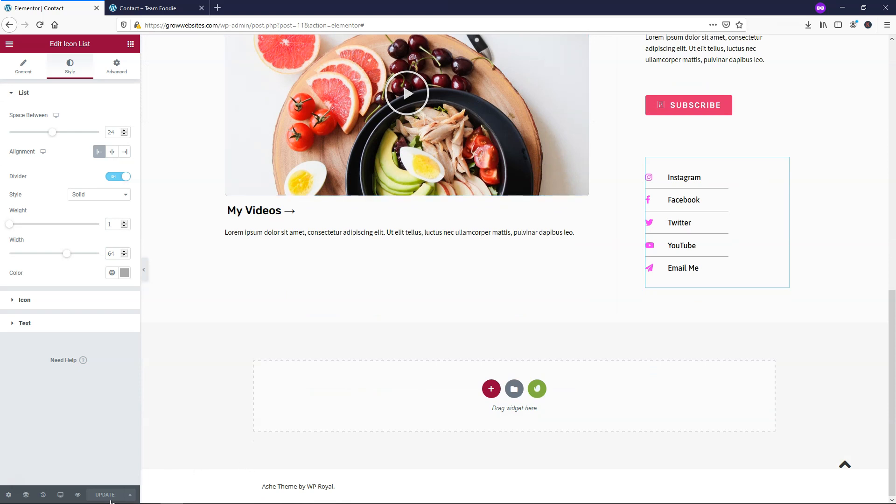
- Open the About page in Elementor and right-click the Stay In The Loop section
scroll(433, 247, up, 10)
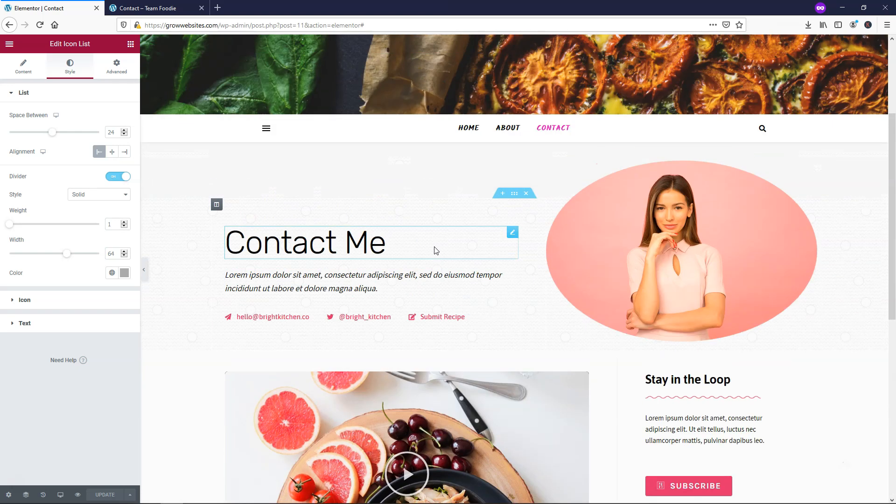
scroll(434, 242, up, 1)
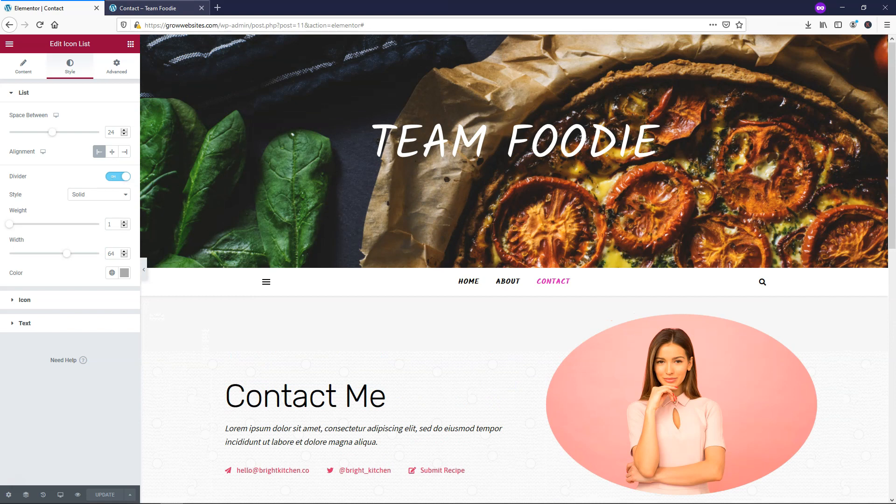
click(154, 8)
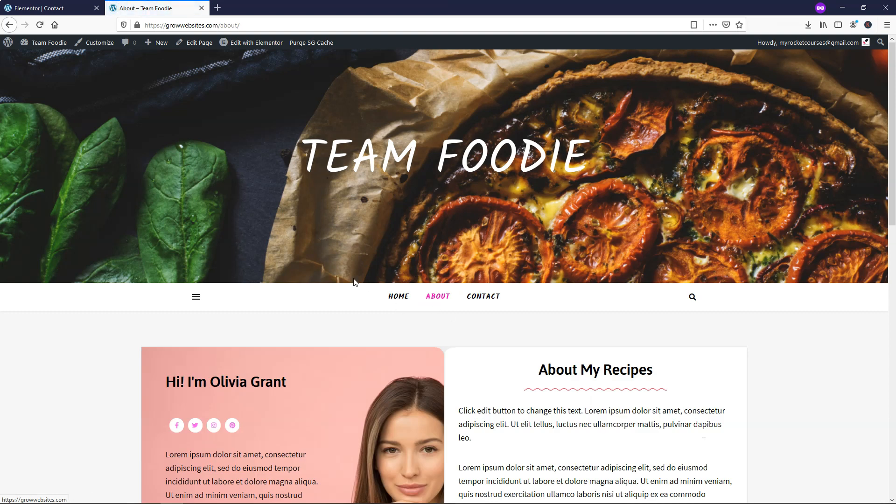
click(251, 44)
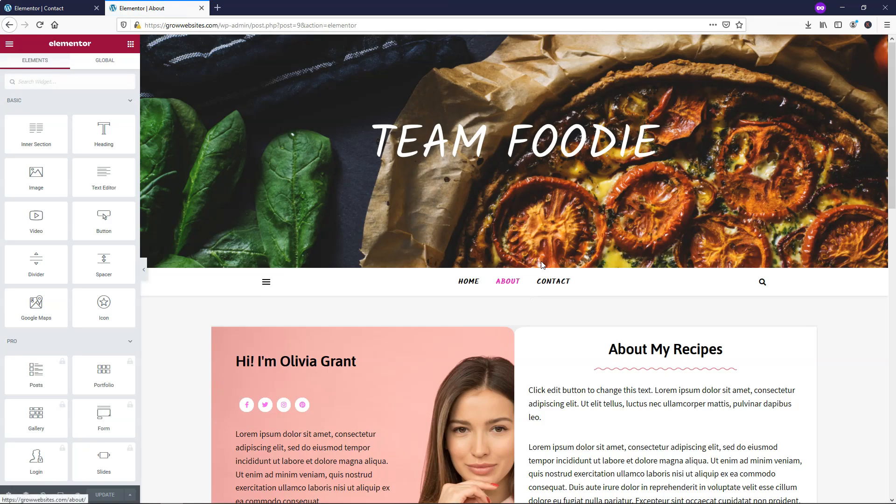
scroll(544, 266, down, 10)
scroll(547, 267, down, 3)
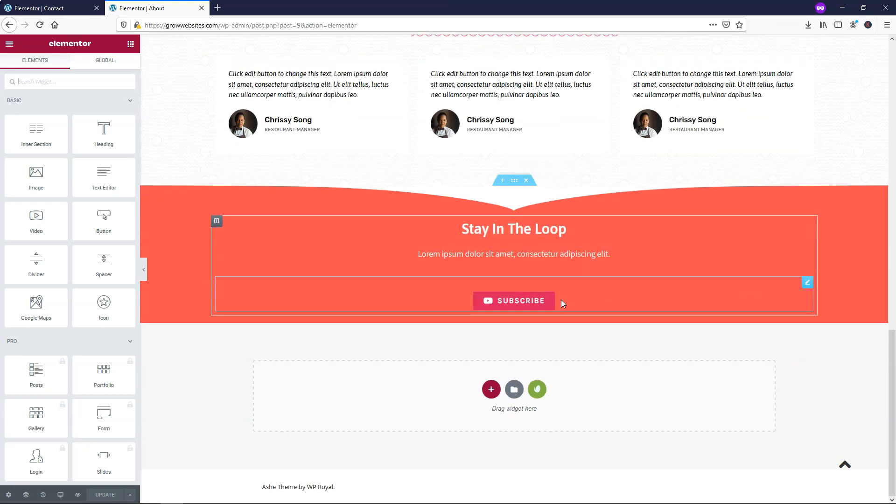
right_click(513, 186)
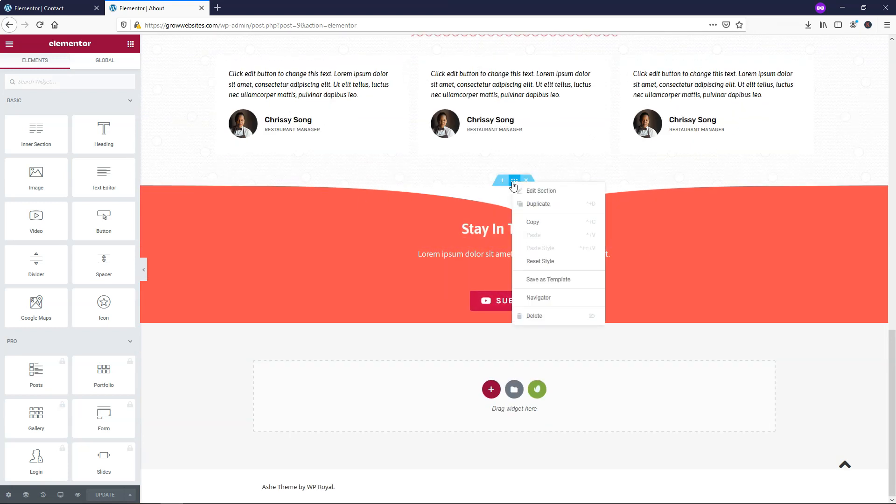
- Paste the copied Stay In The Loop section into a new one-column section below My Videos, then delete the leftover empty section
click(532, 223)
key(ctrl+Tab)
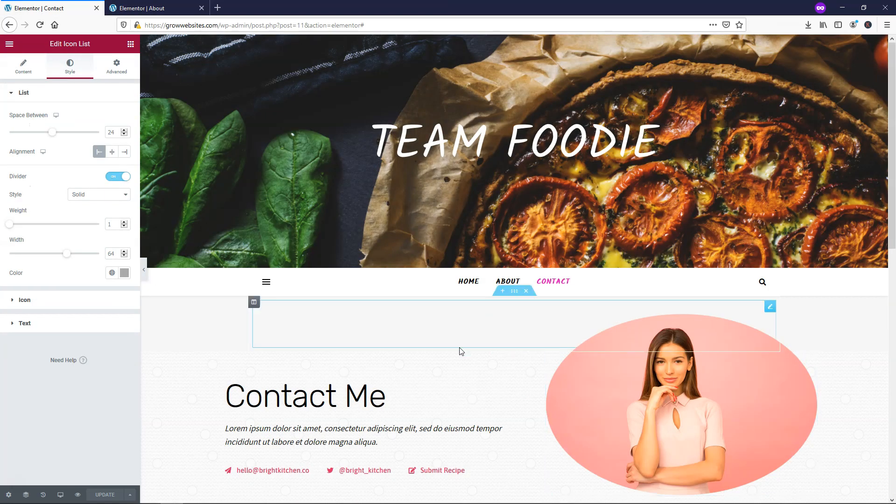
scroll(561, 229, down, 10)
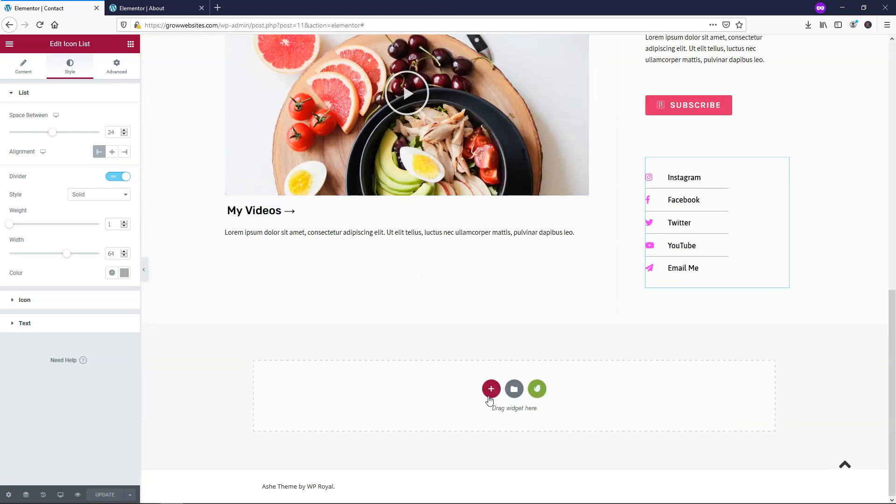
click(491, 389)
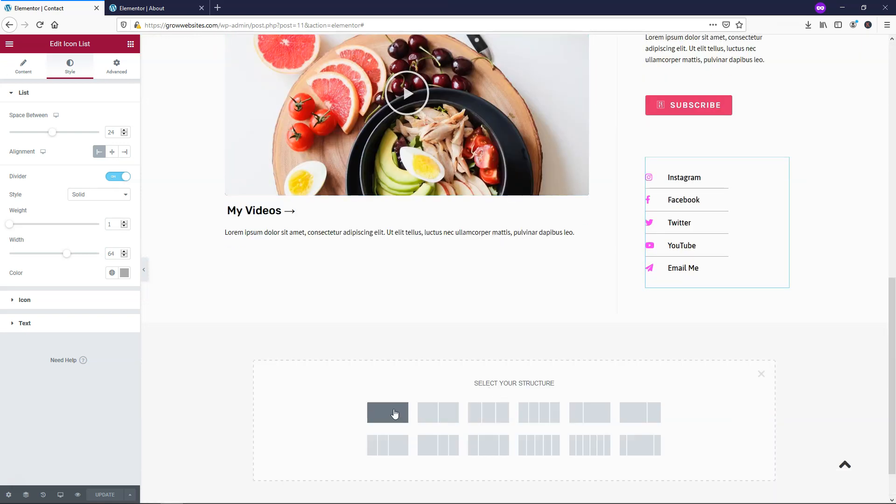
click(394, 413)
right_click(514, 319)
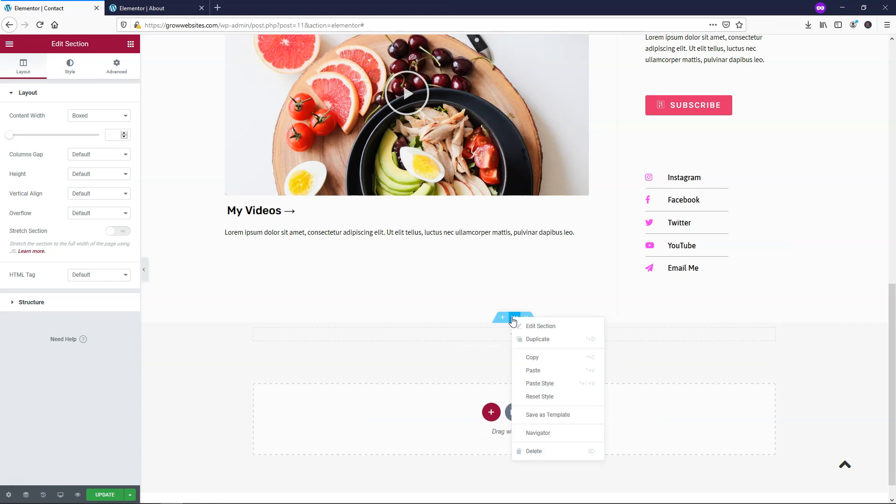
click(530, 370)
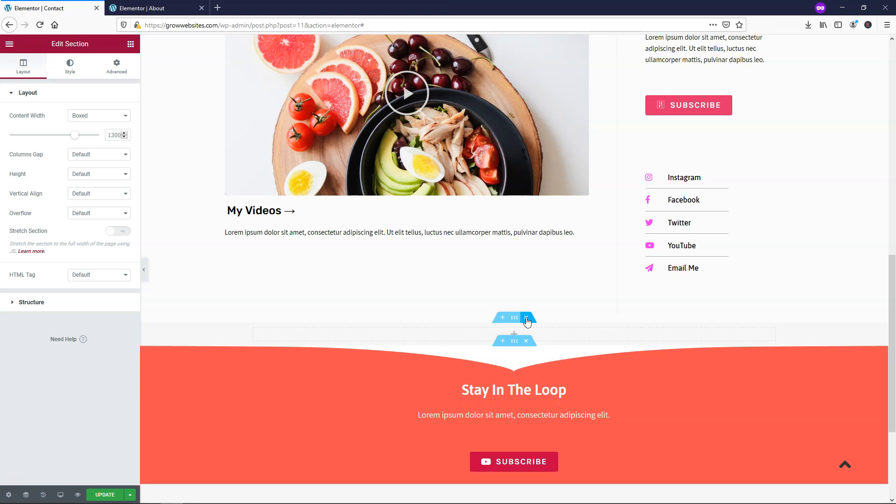
click(527, 318)
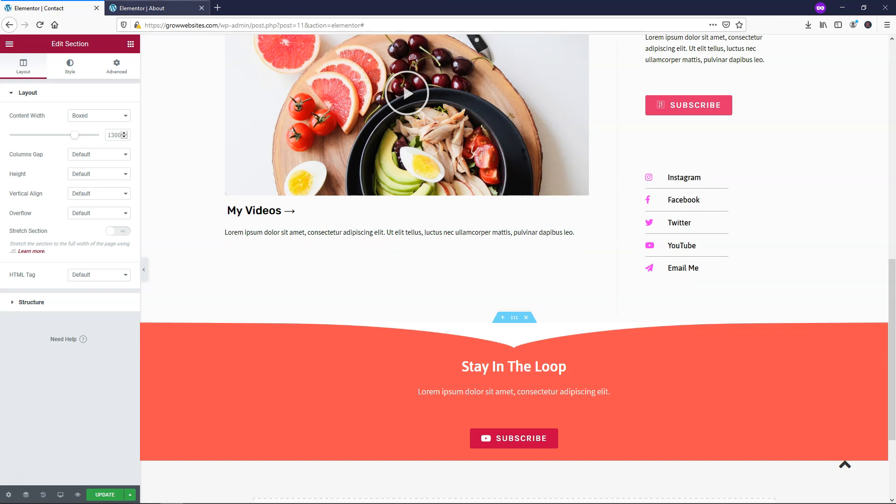
- Compare the pasted coral Stay In The Loop band against the About page's original
click(154, 8)
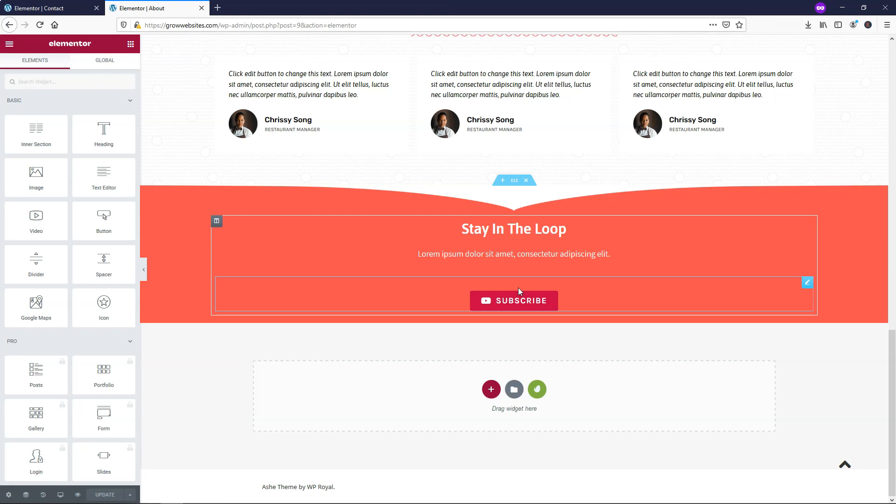
click(47, 8)
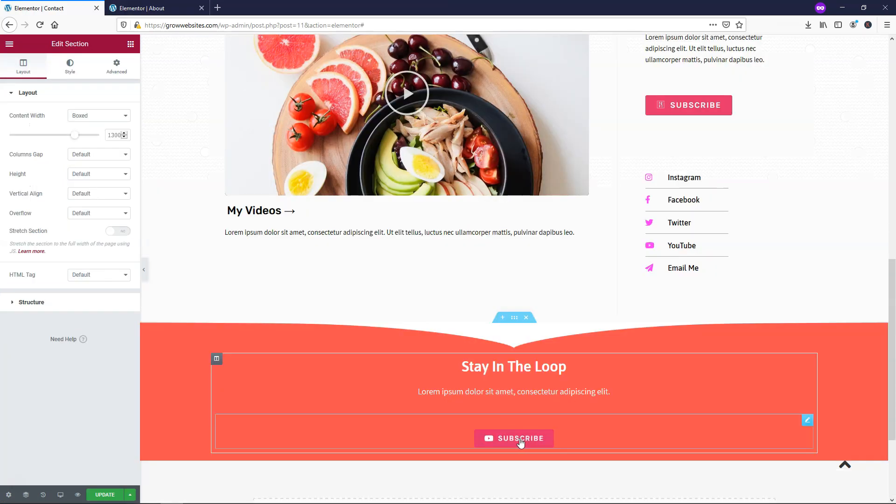
scroll(534, 424, up, 10)
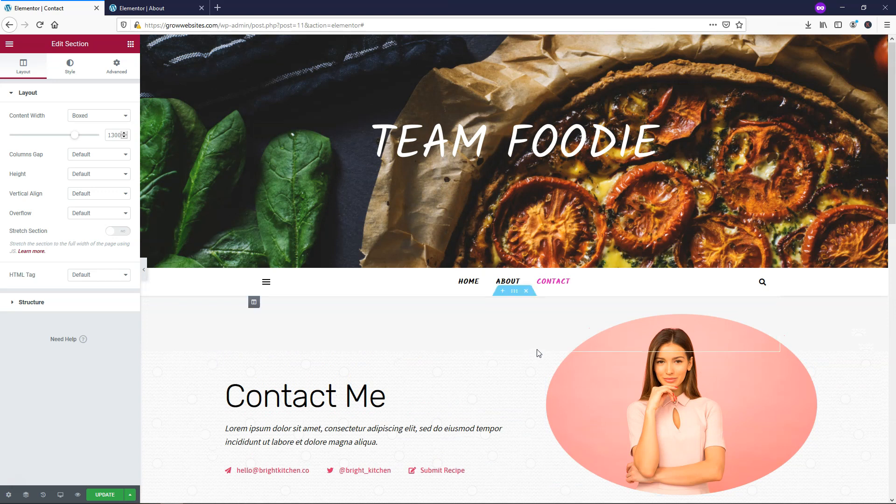
scroll(531, 341, down, 10)
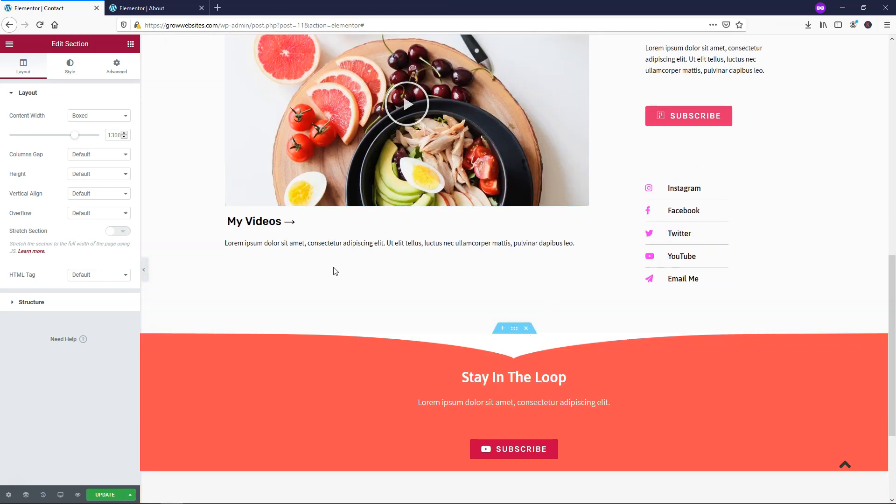
- Update the Contact page, then scroll its live preview down to the coral Stay In The Loop band and back
click(112, 494)
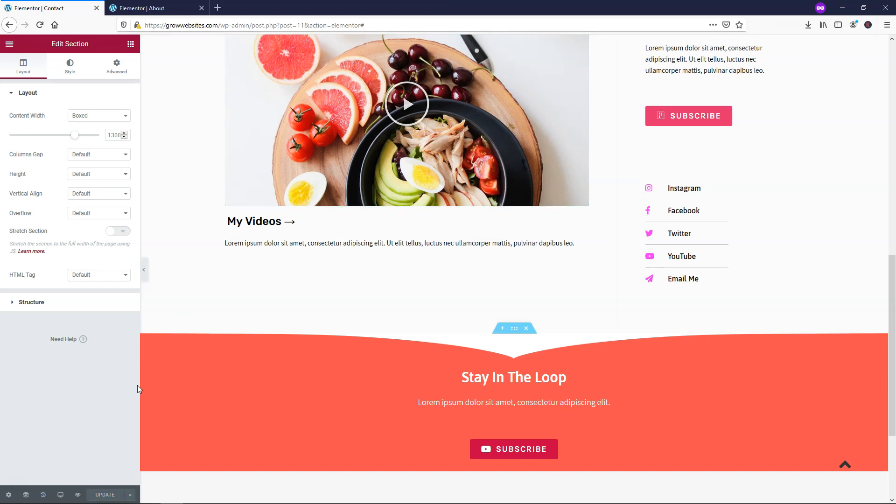
click(78, 495)
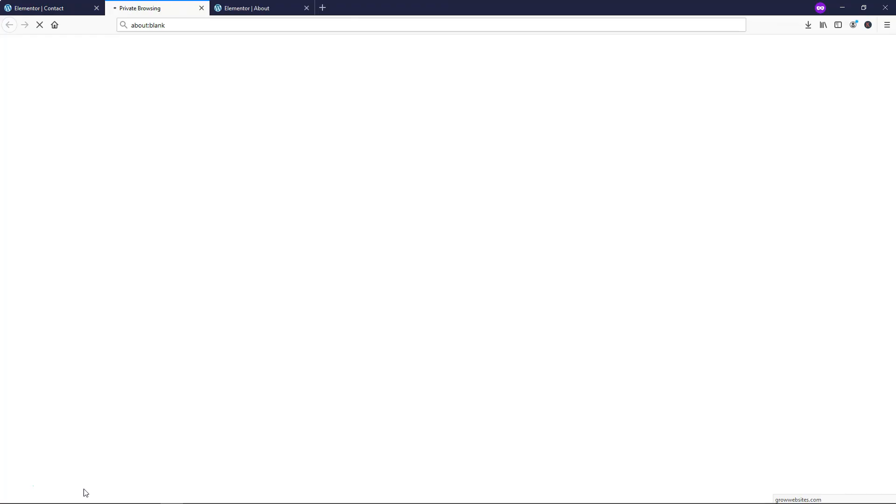
scroll(519, 199, down, 4)
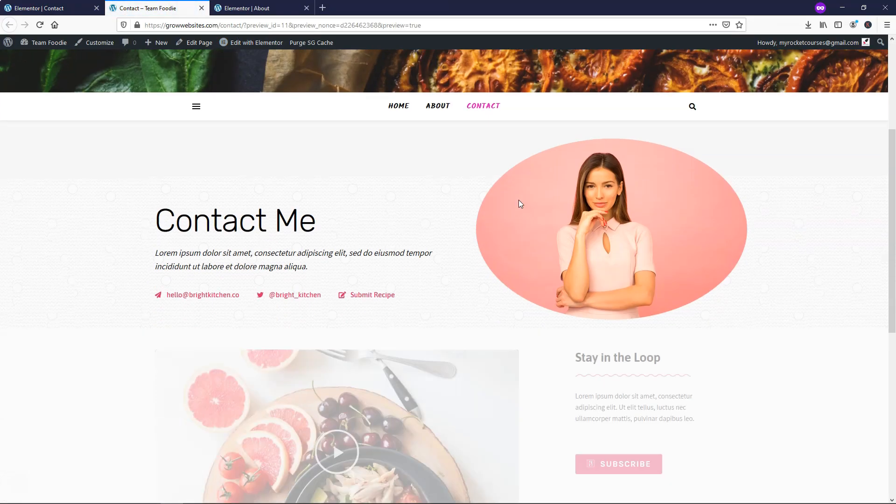
scroll(512, 194, down, 4)
scroll(512, 196, down, 3)
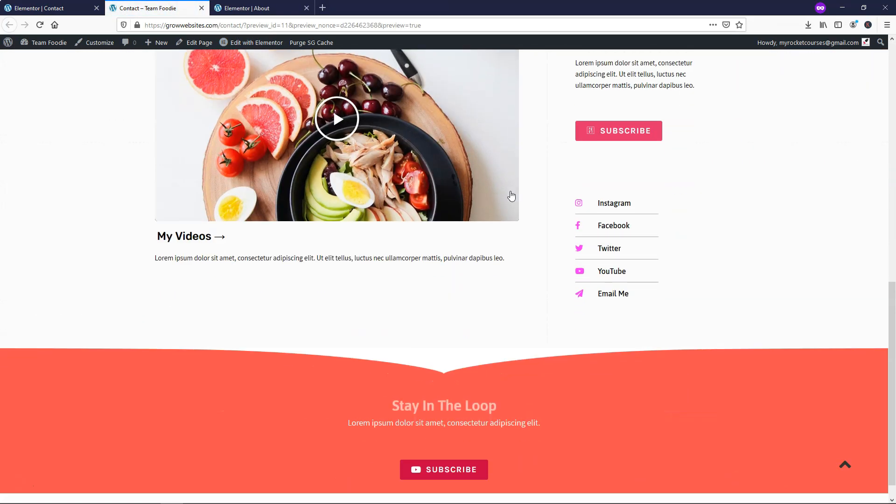
scroll(511, 196, up, 7)
scroll(511, 195, up, 5)
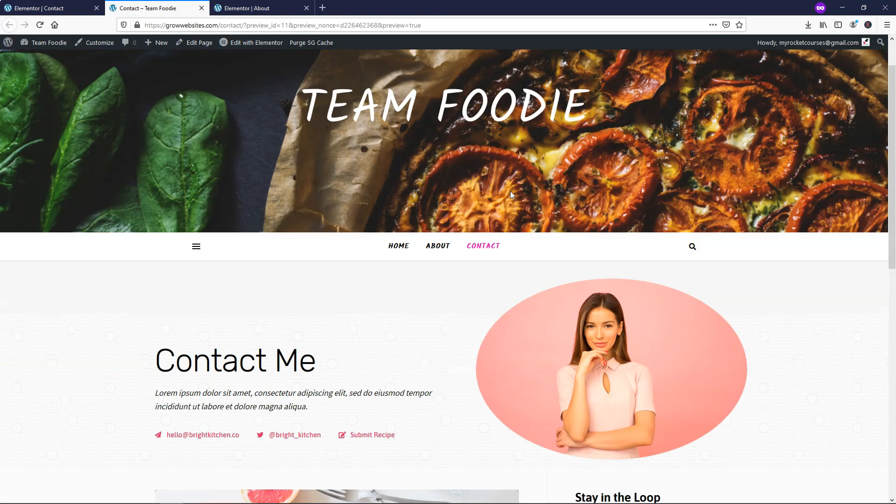